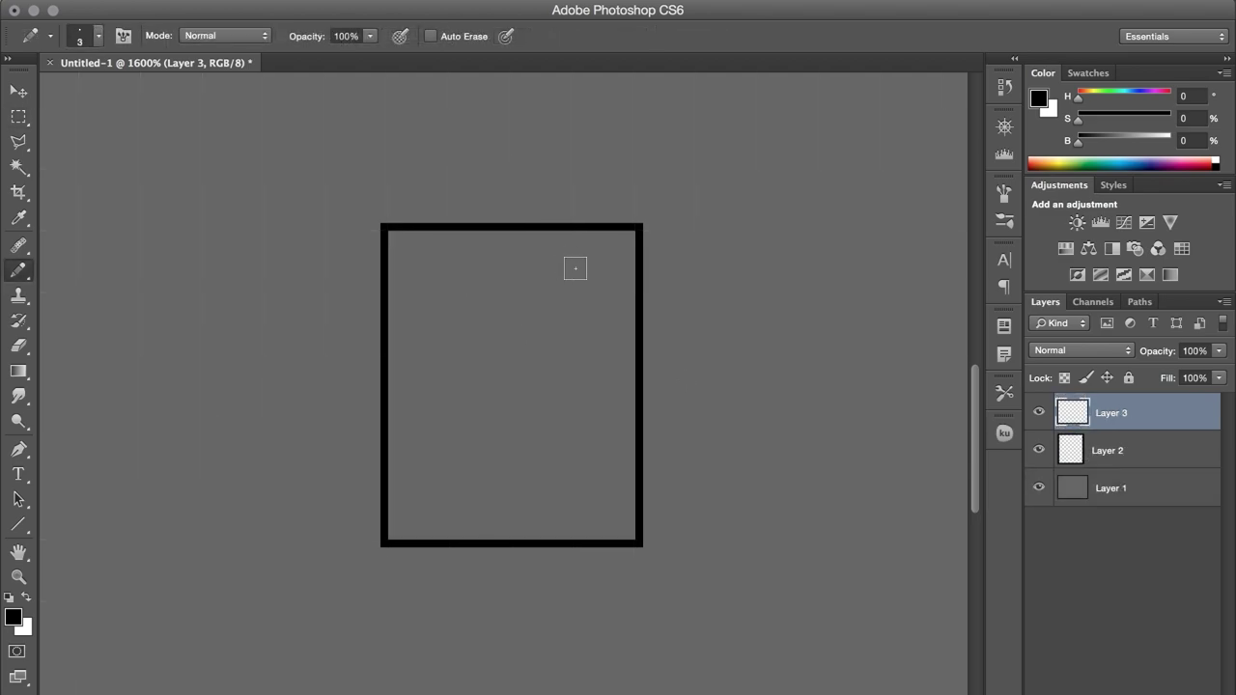
Step: Block in a solid black pixel silhouette of a long-coated figure with one raised arm inside the frame on Layer 3
{"action": "mouse_move", "coordinate": [575, 269]}
{"action": "left_mouse_down"}
{"action": "mouse_move", "coordinate": [569, 372]}
{"action": "mouse_move", "coordinate": [498, 356]}
{"action": "mouse_move", "coordinate": [512, 367]}
{"action": "mouse_move", "coordinate": [567, 335]}
{"action": "mouse_move", "coordinate": [478, 393]}
{"action": "mouse_move", "coordinate": [447, 437]}
{"action": "mouse_move", "coordinate": [430, 400]}
{"action": "mouse_move", "coordinate": [474, 478]}
{"action": "mouse_move", "coordinate": [555, 496]}
{"action": "mouse_move", "coordinate": [530, 505]}
{"action": "mouse_move", "coordinate": [543, 512]}
{"action": "left_mouse_up"}
{"action": "left_click", "coordinate": [484, 514]}
{"action": "key", "text": "e"}
{"action": "left_click_drag", "start_coordinate": [474, 420], "coordinate": [423, 415]}
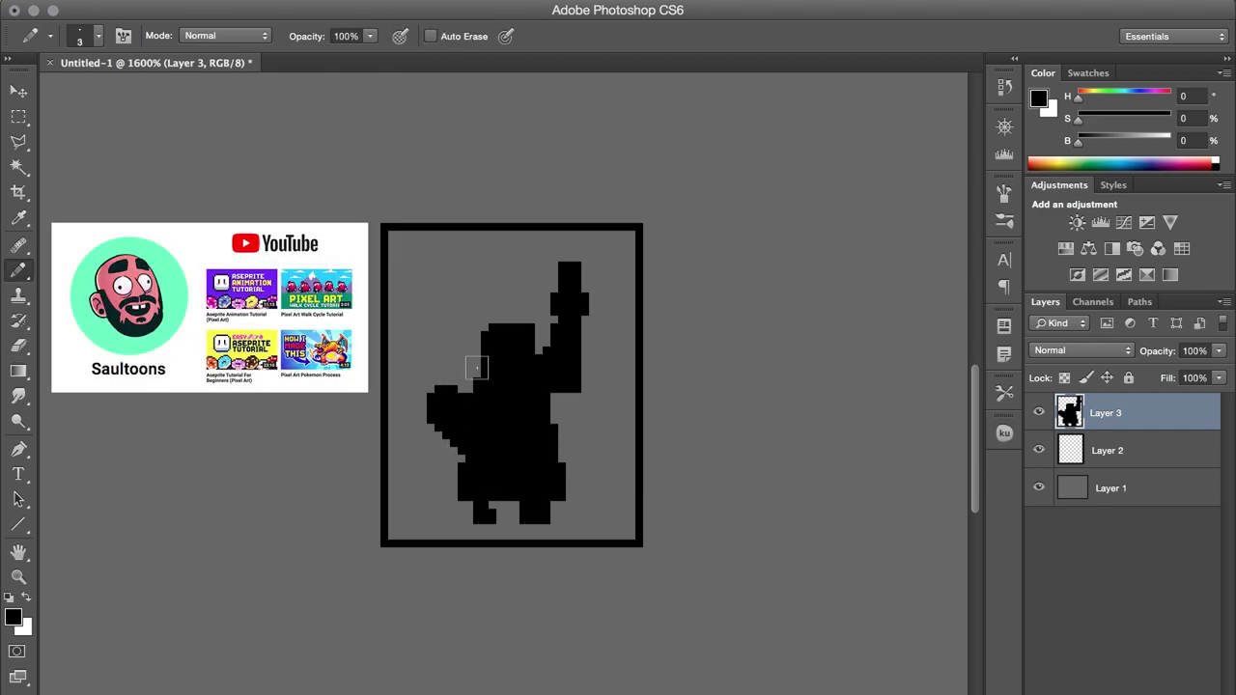
Step: Refine the silhouette's coat, legs and lowered arm by adding black pixels and erasing excess edges
{"action": "key", "text": "b"}
{"action": "left_click_drag", "start_coordinate": [587, 429], "coordinate": [595, 405]}
{"action": "key", "text": "b"}
{"action": "key", "text": "e"}
{"action": "left_click", "coordinate": [463, 489]}
{"action": "key", "text": "b"}
{"action": "left_click_drag", "start_coordinate": [483, 444], "coordinate": [550, 442]}
{"action": "left_click_drag", "start_coordinate": [470, 502], "coordinate": [495, 521]}
{"action": "key", "text": "e"}
{"action": "left_click_drag", "start_coordinate": [462, 421], "coordinate": [435, 386]}
Step: Reposition the raised hand of the silhouette and touch up its edges with the Pencil and Eraser
{"action": "key", "text": "v"}
{"action": "key", "text": "b"}
{"action": "key", "text": "m"}
{"action": "mouse_move", "coordinate": [546, 231]}
{"action": "left_mouse_down"}
{"action": "mouse_move", "coordinate": [585, 281]}
{"action": "mouse_move", "coordinate": [580, 302]}
{"action": "left_mouse_up"}
{"action": "key", "text": "e"}
{"action": "key", "text": "b"}
{"action": "key", "text": "e"}
{"action": "key", "text": "b"}
Step: Duplicate Layer 3, nudge the selected part up and start carving interior shapes out of the copied silhouette
{"action": "key", "text": "ctrl+j"}
{"action": "key", "text": "m"}
{"action": "key", "text": "ctrl+Up"}
{"action": "key", "text": "e"}
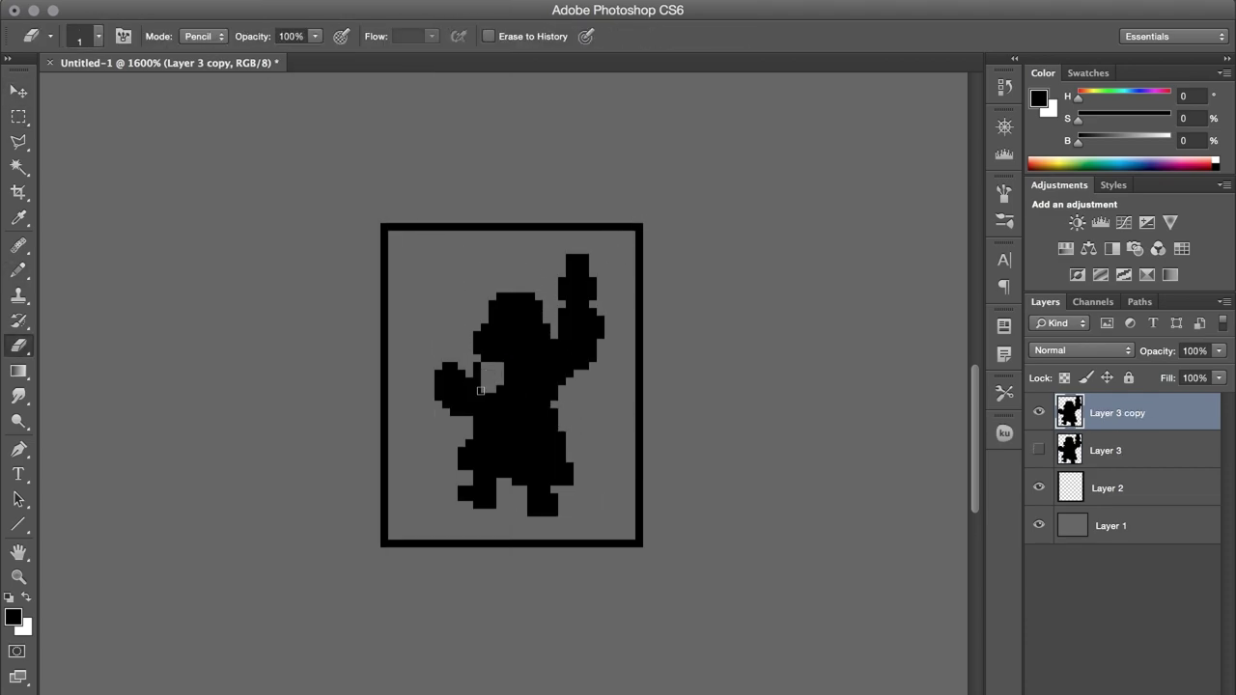
{"action": "key", "text": "b"}
{"action": "key", "text": "e"}
{"action": "key", "text": "b"}
{"action": "key", "text": "e"}
Step: Erase the insides of the figure's head, face and lowered hand, leaving black outlines
{"action": "mouse_move", "coordinate": [539, 340]}
{"action": "left_mouse_down"}
{"action": "mouse_move", "coordinate": [480, 344]}
{"action": "mouse_move", "coordinate": [522, 317]}
{"action": "left_mouse_up"}
{"action": "key", "text": "b"}
{"action": "key", "text": "e"}
{"action": "key", "text": "b"}
{"action": "key", "text": "e"}
{"action": "key", "text": "b"}
{"action": "key", "text": "e"}
{"action": "left_click", "coordinate": [453, 366]}
Step: Carve the torso, raised arm and coat skirt into outlines, keeping black folds around the waist
{"action": "key", "text": "b"}
{"action": "key", "text": "e"}
{"action": "mouse_move", "coordinate": [514, 368]}
{"action": "left_mouse_down"}
{"action": "mouse_move", "coordinate": [552, 370]}
{"action": "mouse_move", "coordinate": [562, 343]}
{"action": "mouse_move", "coordinate": [575, 365]}
{"action": "left_mouse_up"}
{"action": "key", "text": "b"}
{"action": "key", "text": "e"}
{"action": "mouse_move", "coordinate": [491, 414]}
{"action": "left_mouse_down"}
{"action": "mouse_move", "coordinate": [546, 427]}
{"action": "mouse_move", "coordinate": [541, 444]}
{"action": "mouse_move", "coordinate": [558, 471]}
{"action": "left_mouse_up"}
{"action": "key", "text": "b"}
{"action": "key", "text": "e"}
{"action": "left_click_drag", "start_coordinate": [470, 435], "coordinate": [522, 468]}
{"action": "left_click", "coordinate": [461, 452]}
{"action": "key", "text": "b"}
Step: Duplicate the outlined figure's layer, adjust its pose and flip the copy horizontally
{"action": "key", "text": "super+j"}
{"action": "key", "text": "e"}
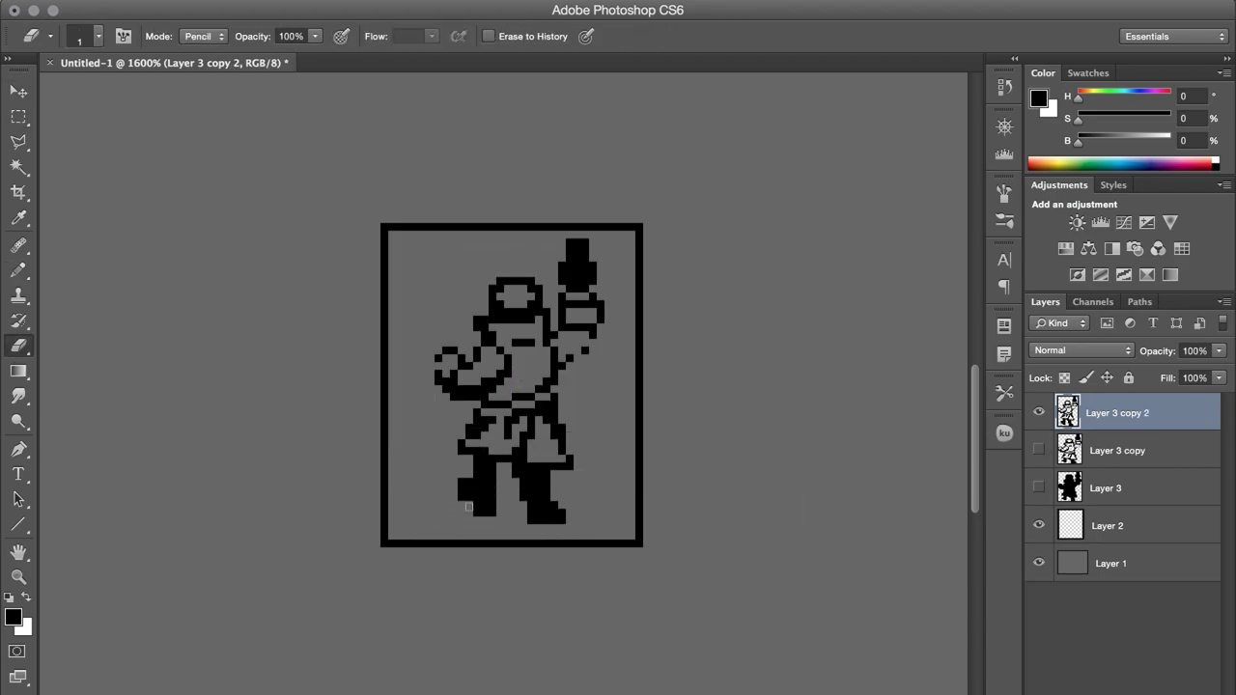
{"action": "key", "text": "v"}
{"action": "key", "text": "b"}
{"action": "key", "text": "m"}
{"action": "key", "text": "super+shift+h"}
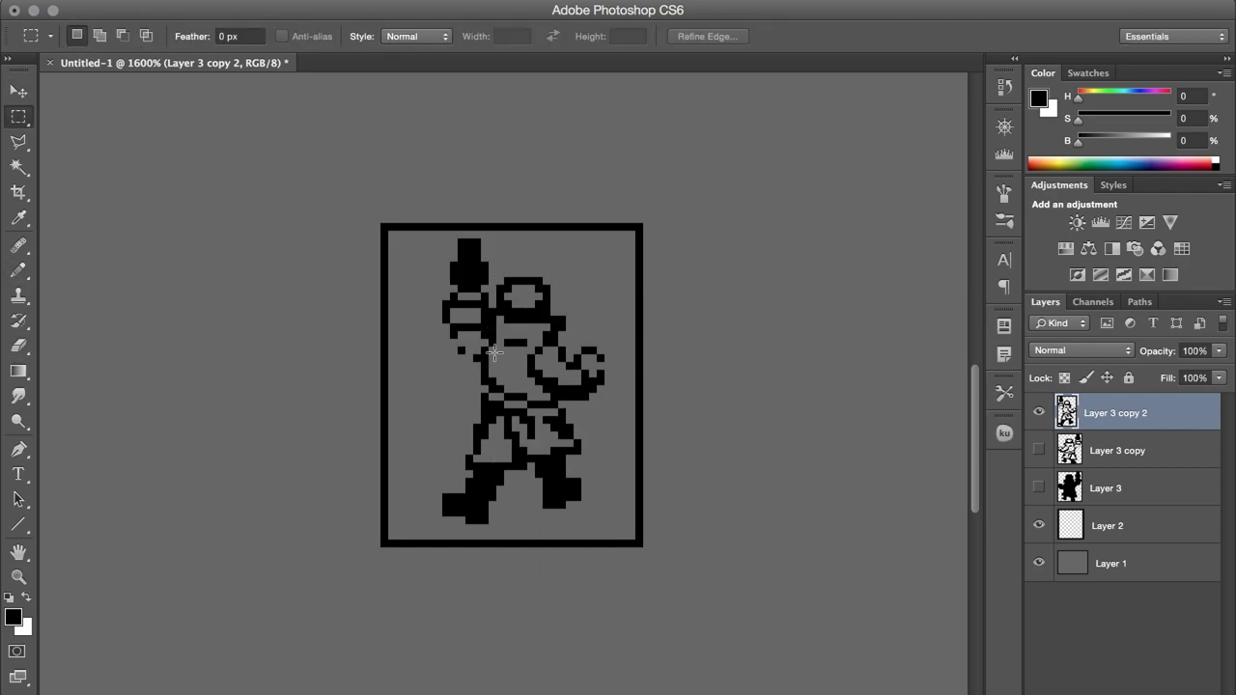
Step: Correct the raised hand and arm pixels on the mirrored figure, then flip it back horizontally
{"action": "key", "text": "e"}
{"action": "left_click", "coordinate": [467, 278]}
{"action": "left_click", "coordinate": [466, 351]}
{"action": "key", "text": "b"}
{"action": "left_click", "coordinate": [461, 265]}
{"action": "key", "text": "super+alt+z"}
{"action": "key", "text": "e"}
{"action": "key", "text": "b"}
{"action": "key", "text": "e"}
{"action": "key", "text": "super+shift+h"}
Step: Adjust the selected coat area and redraw the figure's front foot and outstretched lowered hand
{"action": "key", "text": "m"}
{"action": "left_click_drag", "start_coordinate": [500, 440], "coordinate": [485, 433]}
{"action": "key", "text": "super+d"}
{"action": "key", "text": "e"}
{"action": "left_click", "coordinate": [439, 513]}
{"action": "left_click", "coordinate": [441, 370]}
{"action": "key", "text": "b"}
{"action": "key", "text": "e"}
{"action": "left_click", "coordinate": [419, 396]}
{"action": "key", "text": "b"}
Step: Add hair detail to the head and clean up the face, shoulder and raised arm outlines
{"action": "left_click", "coordinate": [503, 287]}
{"action": "key", "text": "e"}
{"action": "left_click", "coordinate": [470, 342]}
{"action": "key", "text": "b"}
{"action": "key", "text": "e"}
{"action": "left_click", "coordinate": [539, 351]}
{"action": "key", "text": "b"}
{"action": "key", "text": "e"}
{"action": "key", "text": "super+alt+z"}
Step: Outline the legs and shoes and paint a black ground shadow beneath the figure's feet
{"action": "key", "text": "b"}
{"action": "left_click", "coordinate": [477, 479]}
{"action": "key", "text": "e"}
{"action": "left_click", "coordinate": [539, 483]}
{"action": "left_click", "coordinate": [477, 510]}
{"action": "key", "text": "b"}
{"action": "left_click", "coordinate": [478, 525]}
{"action": "key", "text": "e"}
{"action": "key", "text": "b"}
{"action": "left_click_drag", "start_coordinate": [425, 521], "coordinate": [584, 526]}
{"action": "left_click_drag", "start_coordinate": [493, 503], "coordinate": [546, 526]}
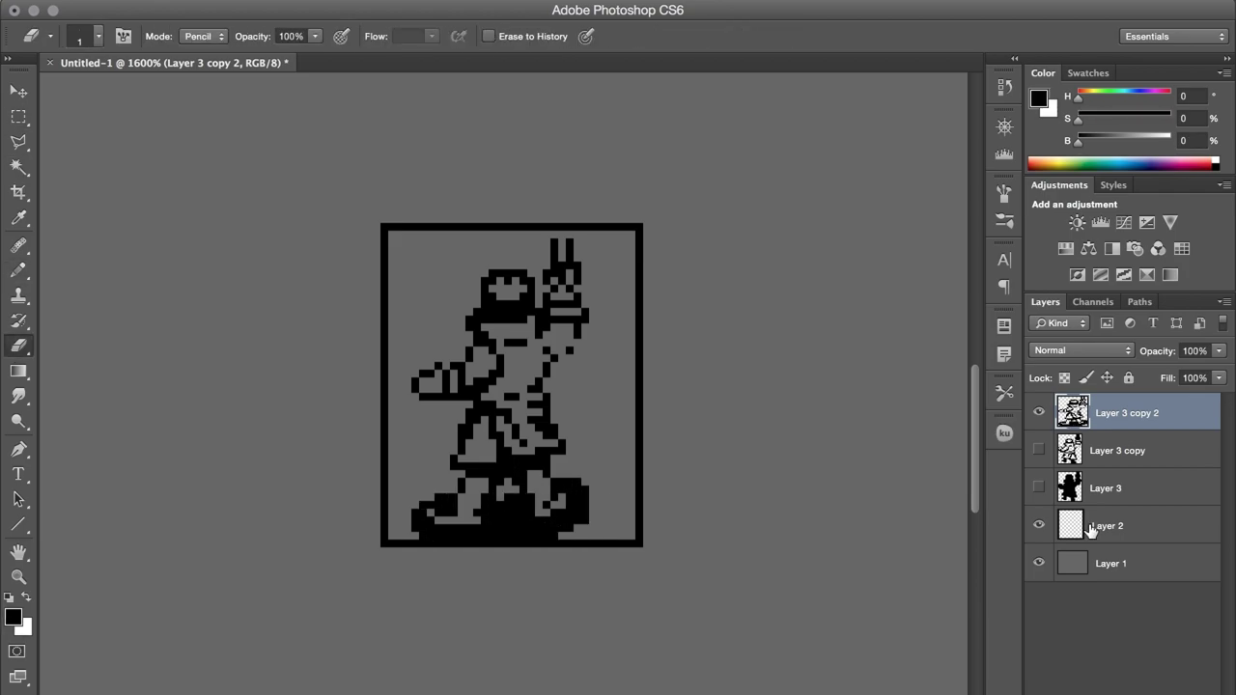
Step: Hide the frame on Layer 2, duplicate the figure's layer and simplify the coat and arm outlines
{"action": "left_click", "coordinate": [1039, 526]}
{"action": "key", "text": "e"}
{"action": "left_click", "coordinate": [446, 506]}
{"action": "key", "text": "super+j"}
{"action": "mouse_move", "coordinate": [541, 411]}
{"action": "left_mouse_down"}
{"action": "mouse_move", "coordinate": [488, 435]}
{"action": "mouse_move", "coordinate": [425, 372]}
{"action": "mouse_move", "coordinate": [458, 399]}
{"action": "mouse_move", "coordinate": [433, 386]}
{"action": "left_mouse_up"}
{"action": "key", "text": "b"}
{"action": "key", "text": "e"}
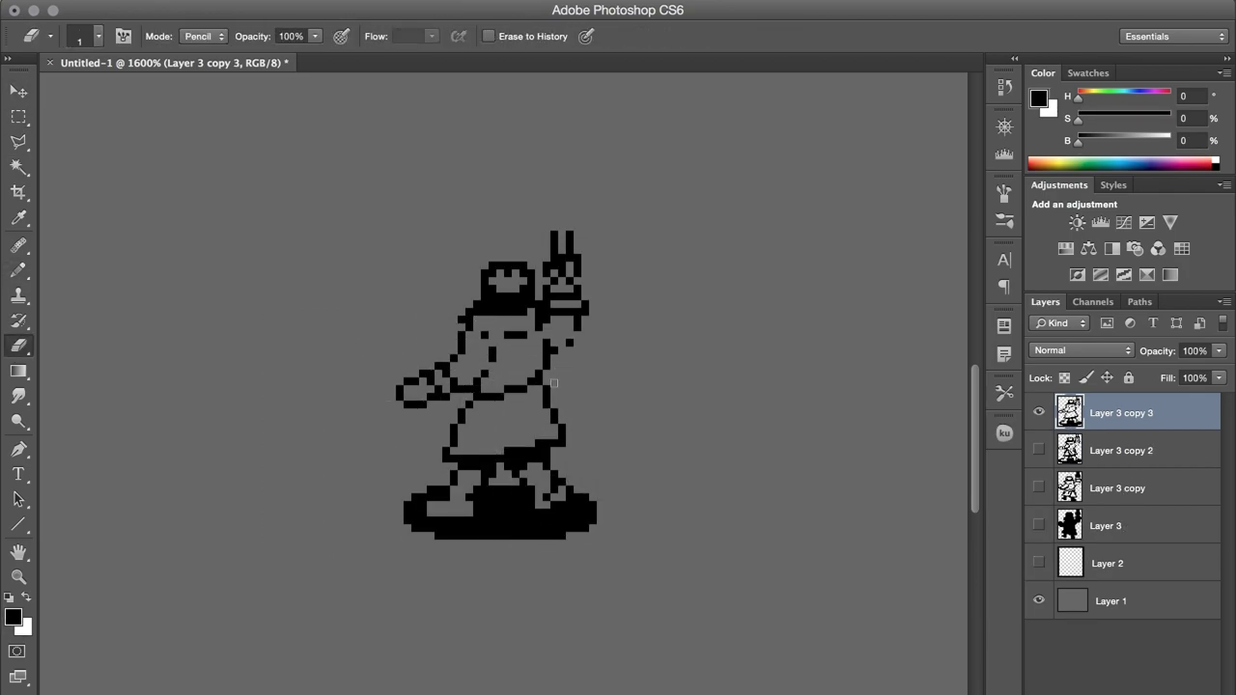
Step: Add chest detail and black folds along the coat's opening and lower hem
{"action": "key", "text": "b"}
{"action": "left_click", "coordinate": [491, 353]}
{"action": "key", "text": "e"}
{"action": "key", "text": "b"}
{"action": "left_click_drag", "start_coordinate": [477, 505], "coordinate": [464, 425]}
{"action": "key", "text": "e"}
Step: Duplicate the figure's layer and move the feet and ground shadow down to lengthen the legs
{"action": "key", "text": "super+j"}
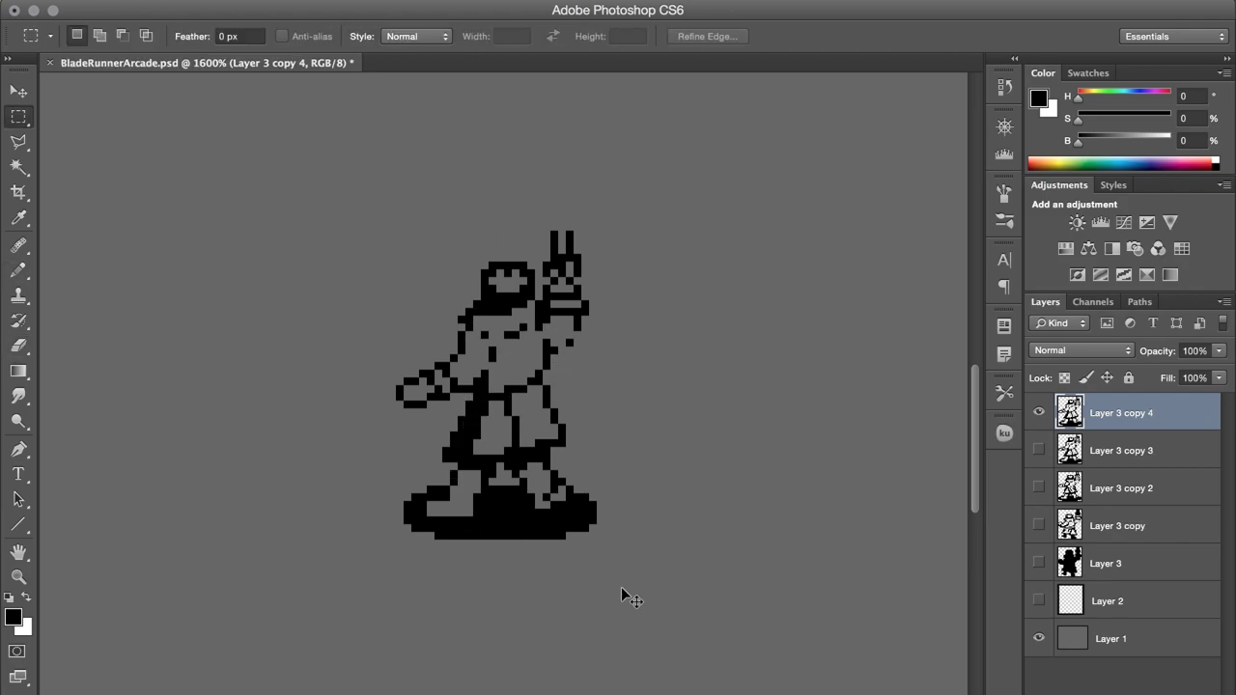
{"action": "key", "text": "m"}
{"action": "left_click_drag", "start_coordinate": [402, 477], "coordinate": [598, 541]}
{"action": "mouse_move", "coordinate": [502, 512]}
{"action": "left_mouse_down", "text": "super"}
{"action": "mouse_move", "coordinate": [502, 543]}
{"action": "mouse_move", "coordinate": [572, 567]}
{"action": "left_mouse_up", "text": "super"}
{"action": "key", "text": "super+d"}
Step: Redraw the legs, coat tails and ground shadow to fit the taller figure
{"action": "key", "text": "v"}
{"action": "key", "text": "super+apostrophe"}
{"action": "key", "text": "b"}
{"action": "key", "text": "e"}
{"action": "key", "text": "b"}
{"action": "left_click_drag", "start_coordinate": [585, 521], "coordinate": [600, 530]}
{"action": "mouse_move", "coordinate": [505, 520]}
{"action": "left_mouse_down"}
{"action": "mouse_move", "coordinate": [483, 483]}
{"action": "mouse_move", "coordinate": [565, 493]}
{"action": "left_mouse_up"}
{"action": "key", "text": "e"}
{"action": "key", "text": "b"}
{"action": "key", "text": "e"}
{"action": "key", "text": "b"}
{"action": "mouse_move", "coordinate": [474, 417]}
{"action": "left_mouse_down"}
{"action": "mouse_move", "coordinate": [454, 486]}
{"action": "mouse_move", "coordinate": [493, 454]}
{"action": "mouse_move", "coordinate": [477, 439]}
{"action": "mouse_move", "coordinate": [470, 466]}
{"action": "left_mouse_up"}
{"action": "key", "text": "e"}
{"action": "key", "text": "b"}
{"action": "key", "text": "e"}
Step: Clear the hair outline, rework the head and shoulders, and reposition the raised hand slightly
{"action": "mouse_move", "coordinate": [493, 268]}
{"action": "left_mouse_down"}
{"action": "mouse_move", "coordinate": [531, 270]}
{"action": "mouse_move", "coordinate": [542, 303]}
{"action": "mouse_move", "coordinate": [518, 287]}
{"action": "left_mouse_up"}
{"action": "key", "text": "b"}
{"action": "key", "text": "e"}
{"action": "key", "text": "b"}
{"action": "key", "text": "e"}
{"action": "key", "text": "v"}
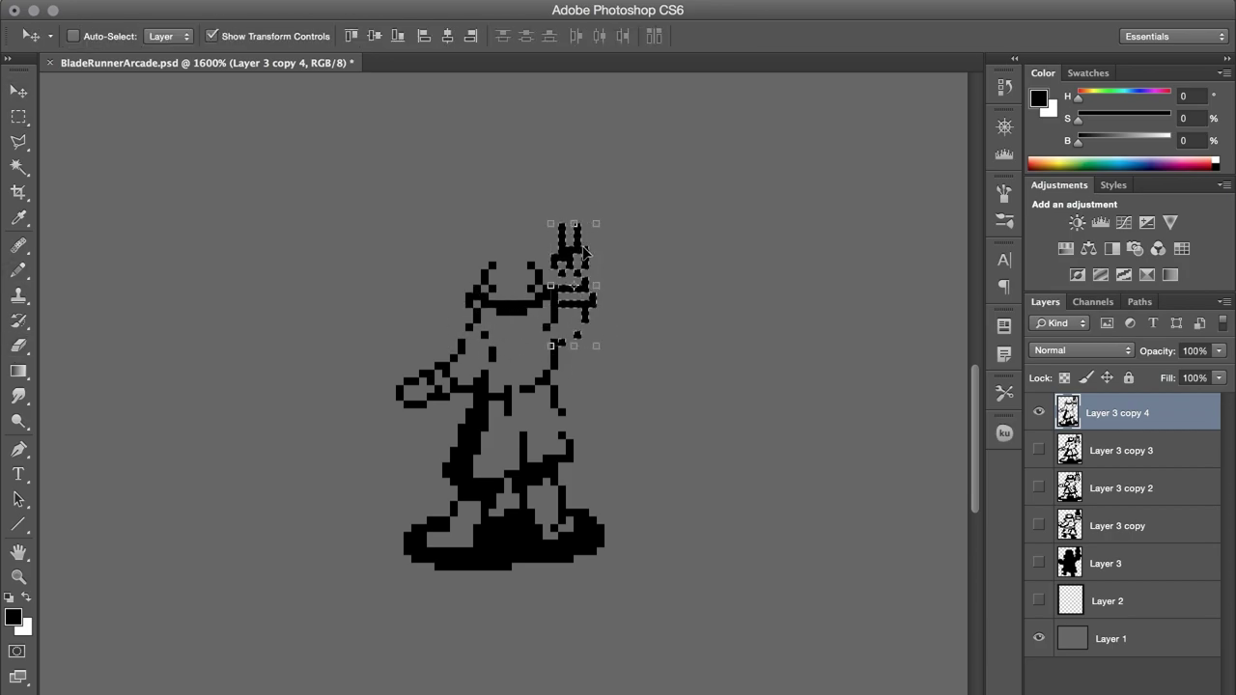
{"action": "key", "text": "Down"}
Step: Redraw the raised hand's pixels and shift the figure down
{"action": "key", "text": "b"}
{"action": "left_click", "coordinate": [577, 274]}
{"action": "key", "text": "m"}
{"action": "key", "text": "b"}
{"action": "key", "text": "v"}
Step: Extend the rectangular frame on Layer 2 downward to enclose the taller figure, then return to Layer 3 copy 4
{"action": "key", "text": "ctrl+apostrophe"}
{"action": "left_click", "coordinate": [1105, 601]}
{"action": "key", "text": "m"}
{"action": "left_click_drag", "start_coordinate": [383, 509], "coordinate": [384, 510]}
{"action": "key", "text": "v"}
{"action": "left_click", "coordinate": [1084, 413]}
{"action": "key", "text": "ctrl+apostrophe"}
Step: Replace the two prongs above the raised hand with a closed gun barrel outline
{"action": "key", "text": "b"}
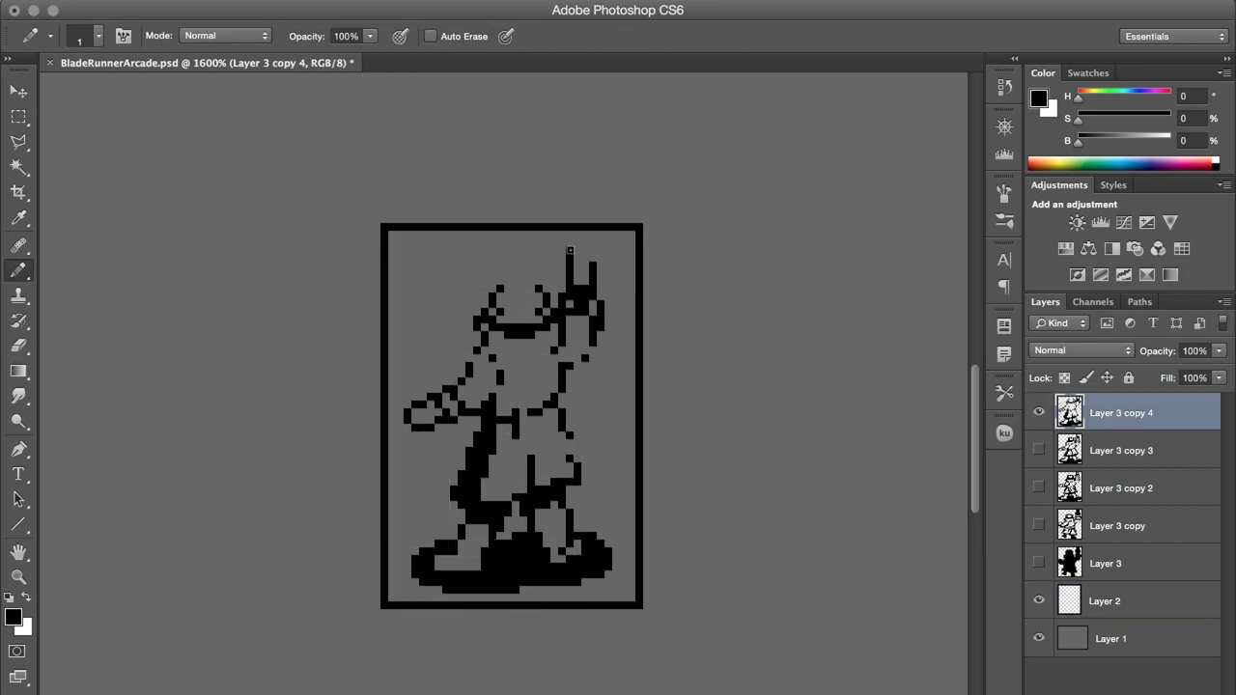
{"action": "key", "text": "e"}
{"action": "key", "text": "b"}
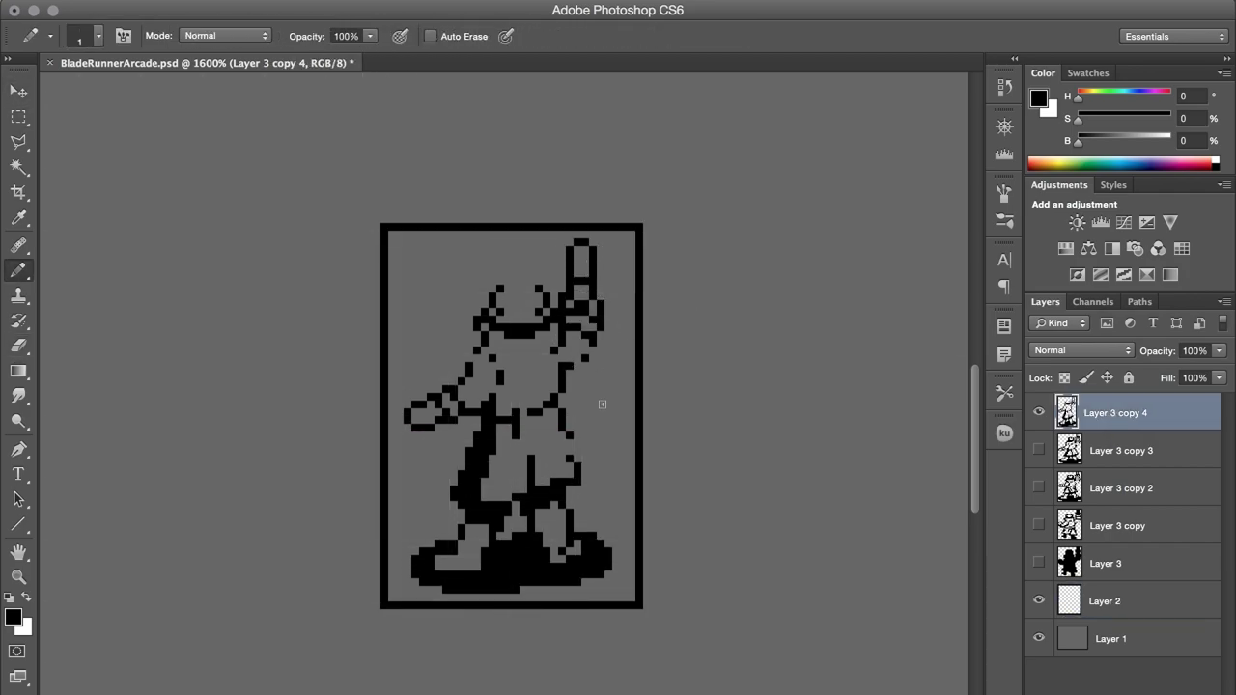
Step: Redraw the lowered hand's outline slightly lower and reshape the sleeve cuff beside it
{"action": "key", "text": "e"}
{"action": "left_click", "coordinate": [422, 425]}
{"action": "key", "text": "b"}
{"action": "key", "text": "e"}
{"action": "left_click", "coordinate": [454, 381]}
{"action": "key", "text": "b"}
{"action": "key", "text": "e"}
{"action": "left_click", "coordinate": [444, 396]}
{"action": "key", "text": "b"}
{"action": "left_click", "coordinate": [416, 435]}
{"action": "key", "text": "e"}
{"action": "left_click", "coordinate": [423, 443]}
{"action": "key", "text": "b"}
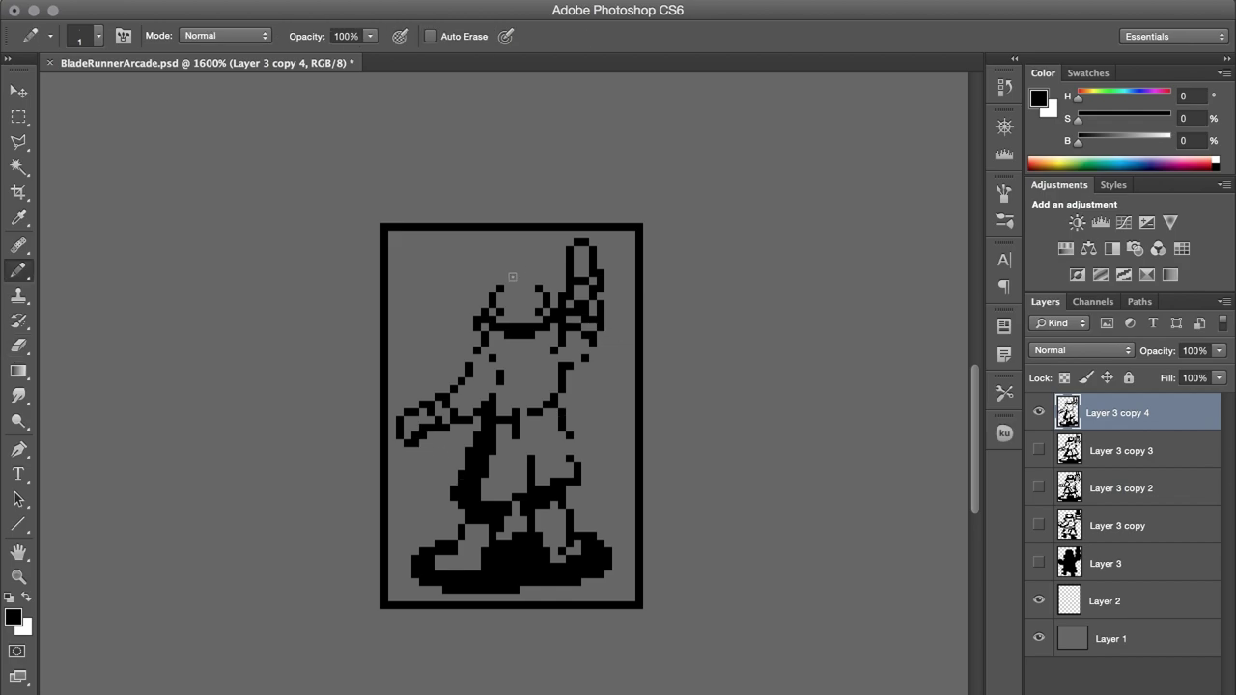
Step: Close the top of the head outline with a straight line and tidy its upper corner
{"action": "mouse_move", "coordinate": [513, 277]}
{"action": "left_mouse_down"}
{"action": "mouse_move", "coordinate": [533, 281]}
{"action": "mouse_move", "coordinate": [499, 281]}
{"action": "left_mouse_up"}
{"action": "key", "text": "e"}
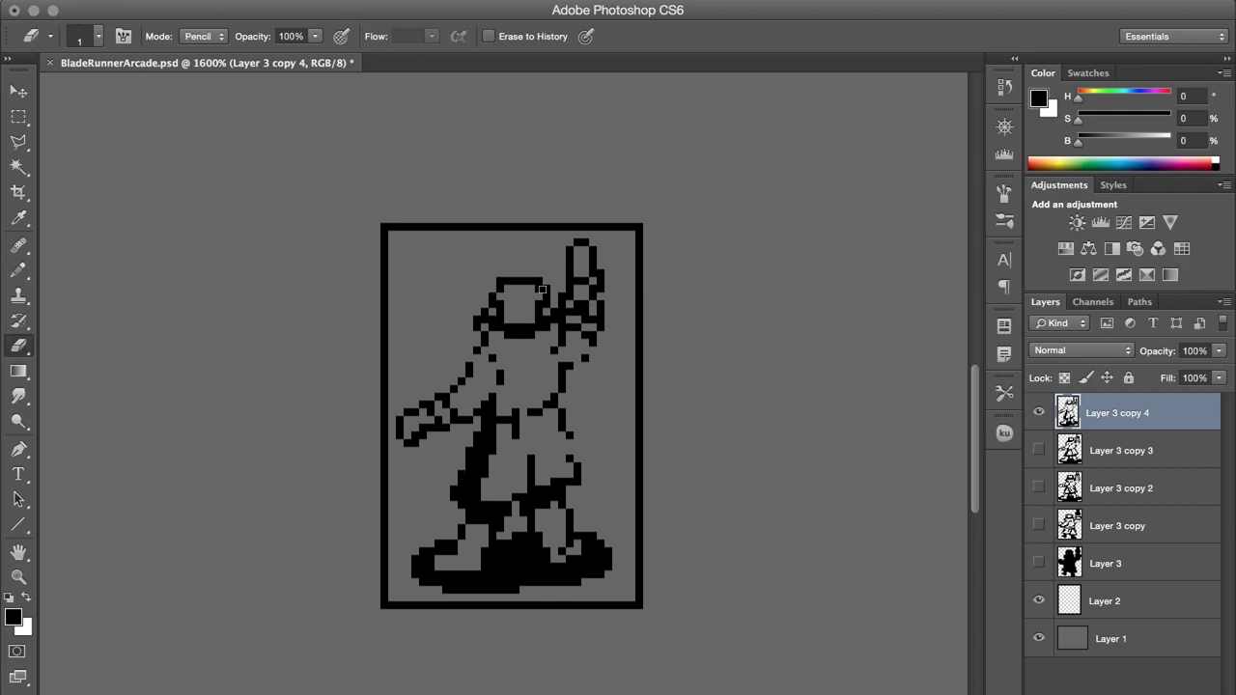
{"action": "key", "text": "b"}
Step: Thicken the fold shadow in the coat's back and clean up the outlines of the raised arm, coat side and legs
{"action": "left_click_drag", "start_coordinate": [504, 387], "coordinate": [504, 415]}
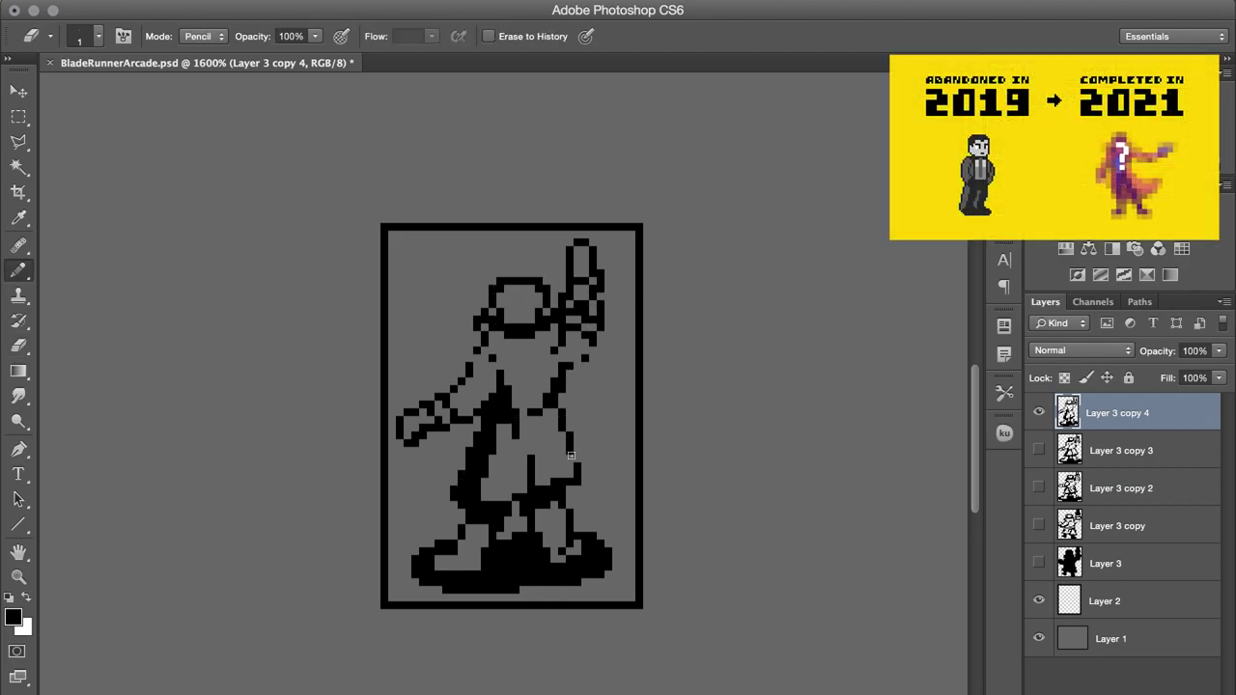
{"action": "key", "text": "e"}
{"action": "key", "text": "b"}
{"action": "key", "text": "e"}
{"action": "key", "text": "b"}
{"action": "key", "text": "e"}
{"action": "key", "text": "b"}
{"action": "key", "text": "e"}
{"action": "key", "text": "b"}
{"action": "key", "text": "e"}
Step: Duplicate Layer 3 copy 4 and fill the figure's head with a dark red-brown of saturation 70 and brightness 25
{"action": "key", "text": "ctrl+j"}
{"action": "type", "text": "b"}
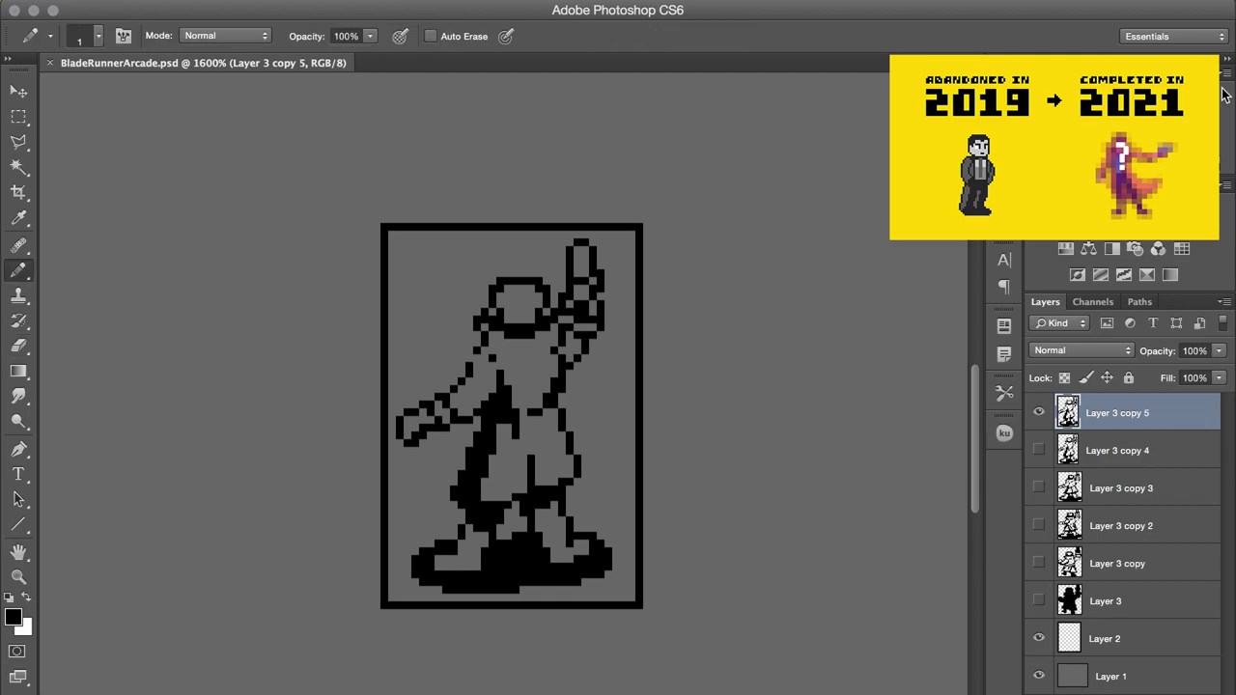
{"action": "type", "text": "10"}
{"action": "key", "text": "Tab"}
{"action": "type", "text": "70"}
{"action": "key", "text": "Tab"}
{"action": "type", "text": "40w"}
{"action": "left_click", "coordinate": [519, 302]}
{"action": "key", "text": "alt+BackSpace"}
{"action": "key", "text": "i"}
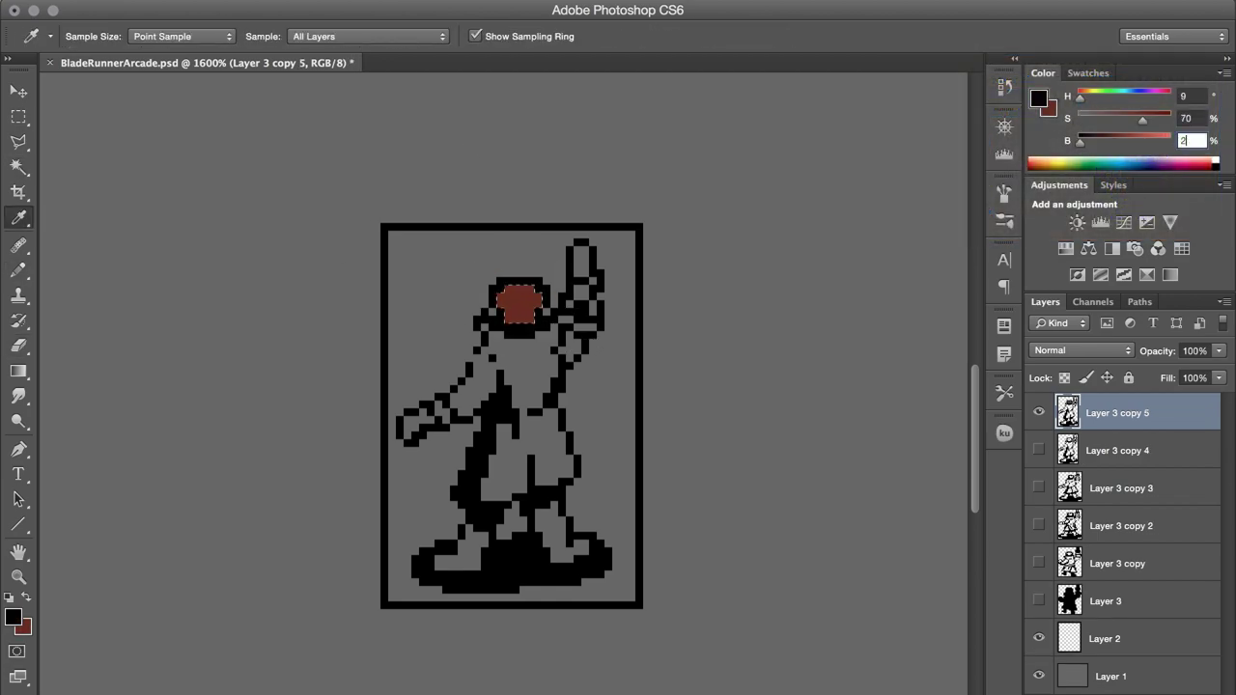
{"action": "key", "text": "m"}
{"action": "key", "text": "w"}
{"action": "key", "text": "b"}
Step: Set the paint colour to orange-brown (H 25, S 80, B 50) and start colouring the coat's back and sleeve edge
{"action": "left_click", "coordinate": [1190, 96]}
{"action": "type", "text": "25"}
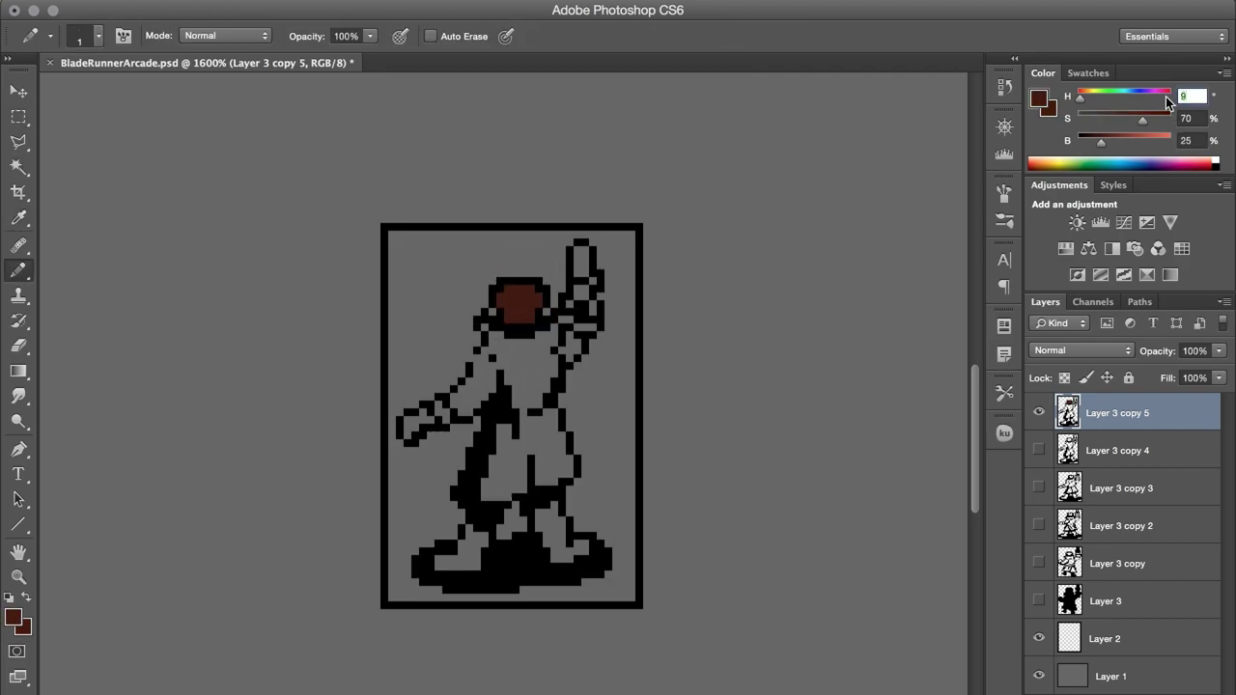
{"action": "key", "text": "Tab"}
{"action": "key", "text": "Tab"}
{"action": "key", "text": "shift+Tab"}
{"action": "type", "text": "80"}
{"action": "key", "text": "Tab"}
{"action": "type", "text": "50"}
{"action": "left_click", "coordinate": [537, 361]}
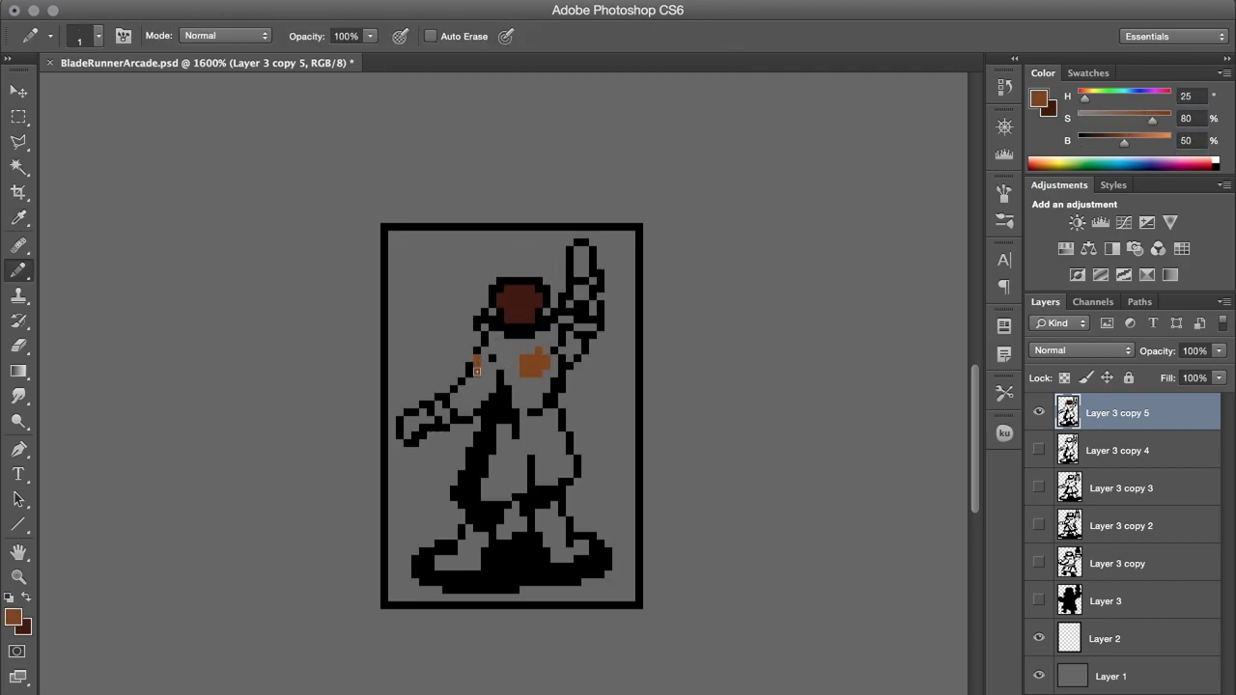
Step: Fill the rest of the coat and raised sleeve with the orange-brown, and recolour the inner fold shadows dark red-brown
{"action": "key", "text": "w"}
{"action": "key", "text": "x"}
{"action": "left_click", "coordinate": [521, 425]}
{"action": "key", "text": "ctrl+BackSpace"}
{"action": "left_click", "coordinate": [575, 333], "text": "shift"}
{"action": "key", "text": "ctrl+BackSpace"}
{"action": "key", "text": "b"}
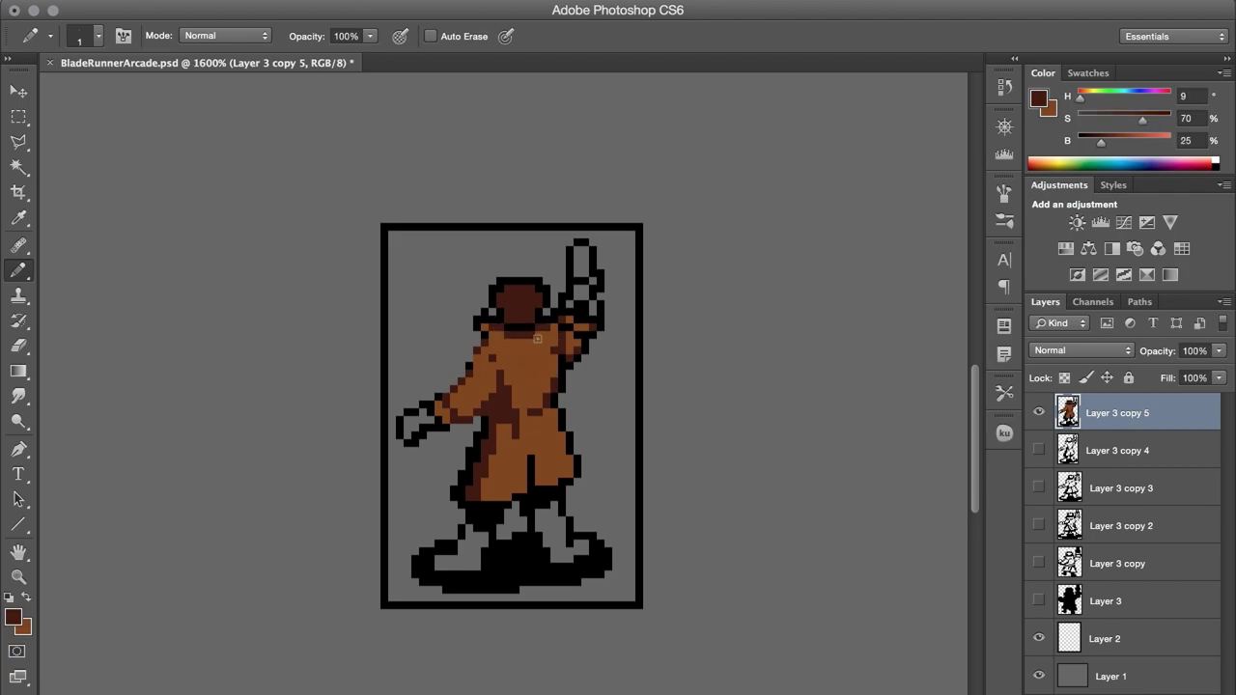
Step: Colour the ears and both hands in a salmon skin tone
{"action": "left_click", "coordinate": [547, 312], "text": "alt"}
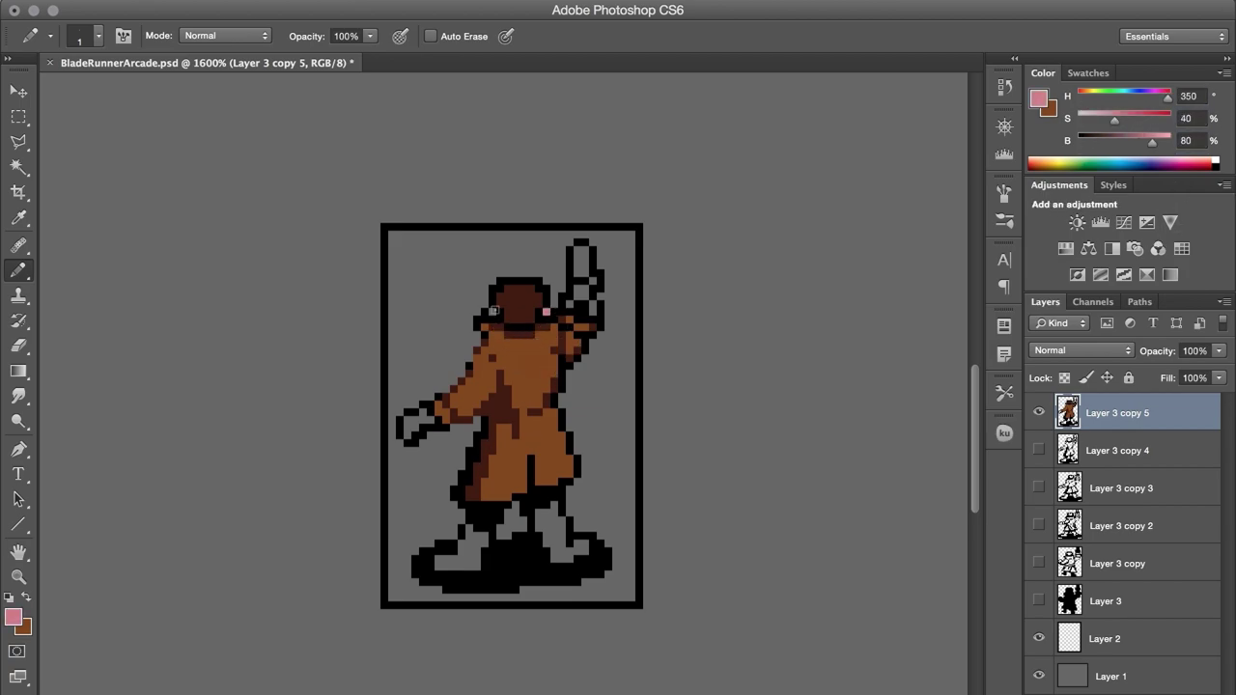
{"action": "key", "text": "x"}
{"action": "key", "text": "ctrl+u"}
{"action": "left_click_drag", "start_coordinate": [969, 251], "coordinate": [991, 251]}
{"action": "left_click_drag", "start_coordinate": [969, 303], "coordinate": [1017, 303]}
{"action": "left_click_drag", "start_coordinate": [969, 354], "coordinate": [938, 354]}
{"action": "key", "text": "Escape"}
{"action": "key", "text": "w"}
{"action": "key", "text": "x"}
{"action": "key", "text": "b"}
Step: Paint the gun barrel light blue, with its shaded side and crossing band in darker blue (H 205, S 70, B 60)
{"action": "left_click_drag", "start_coordinate": [1085, 98], "coordinate": [1127, 98]}
{"action": "mouse_move", "coordinate": [1153, 120]}
{"action": "left_mouse_down"}
{"action": "mouse_move", "coordinate": [1134, 120]}
{"action": "mouse_move", "coordinate": [1153, 143]}
{"action": "left_mouse_up"}
{"action": "left_click_drag", "start_coordinate": [581, 249], "coordinate": [578, 289]}
{"action": "left_click_drag", "start_coordinate": [1127, 98], "coordinate": [1131, 99]}
{"action": "left_click_drag", "start_coordinate": [1134, 121], "coordinate": [1134, 143]}
{"action": "left_click_drag", "start_coordinate": [577, 280], "coordinate": [591, 280]}
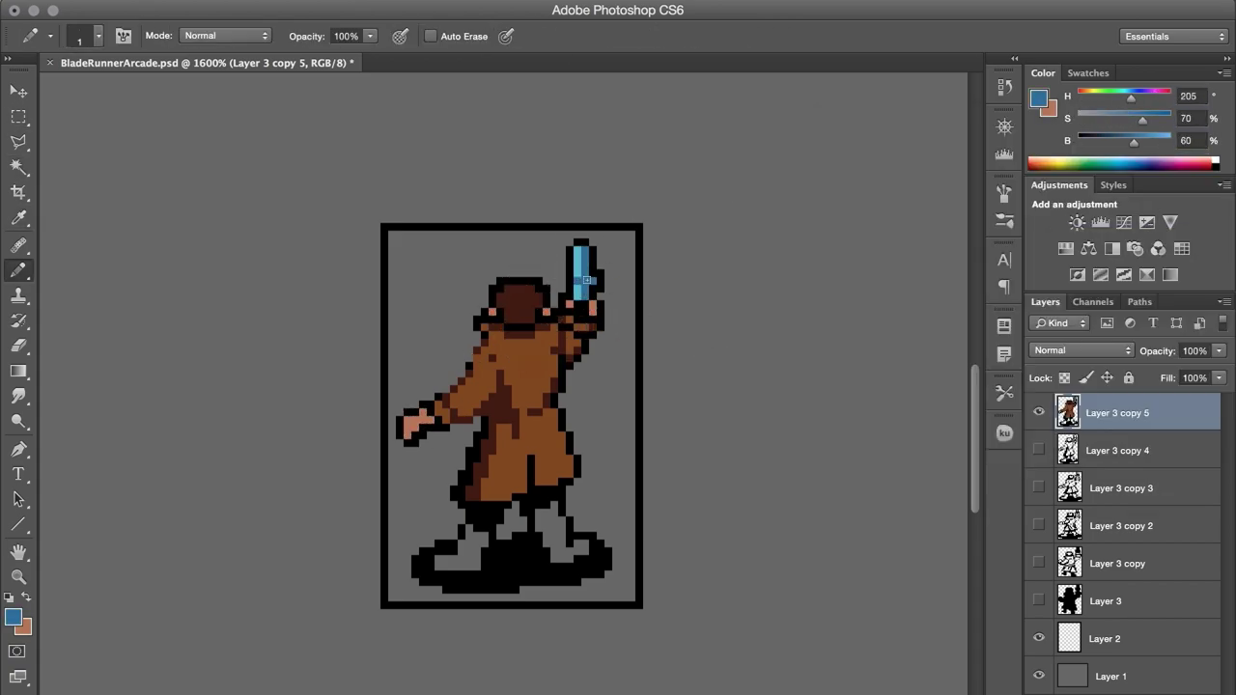
Step: Add violet pixels (H 250, S 70, B 60) around the gun's chamber and erase the black outline at the barrel's tip
{"action": "left_click_drag", "start_coordinate": [1131, 99], "coordinate": [1143, 99]}
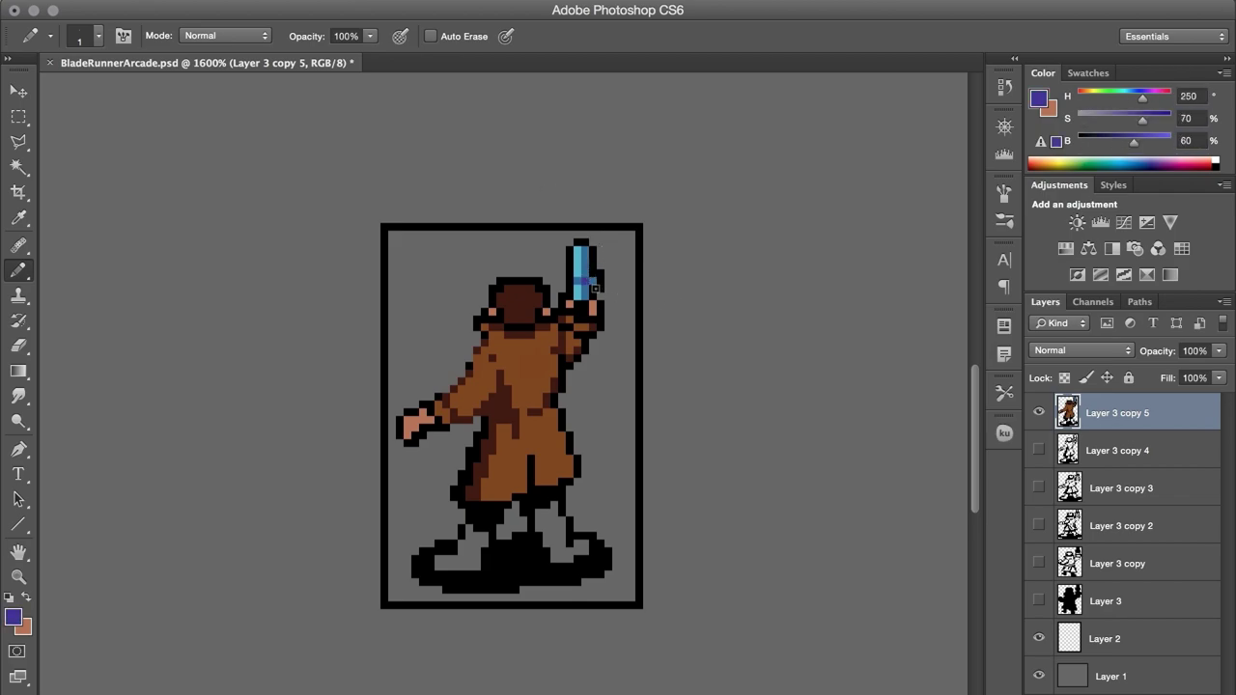
{"action": "left_click_drag", "start_coordinate": [596, 288], "coordinate": [596, 276]}
{"action": "key", "text": "e"}
{"action": "key", "text": "b"}
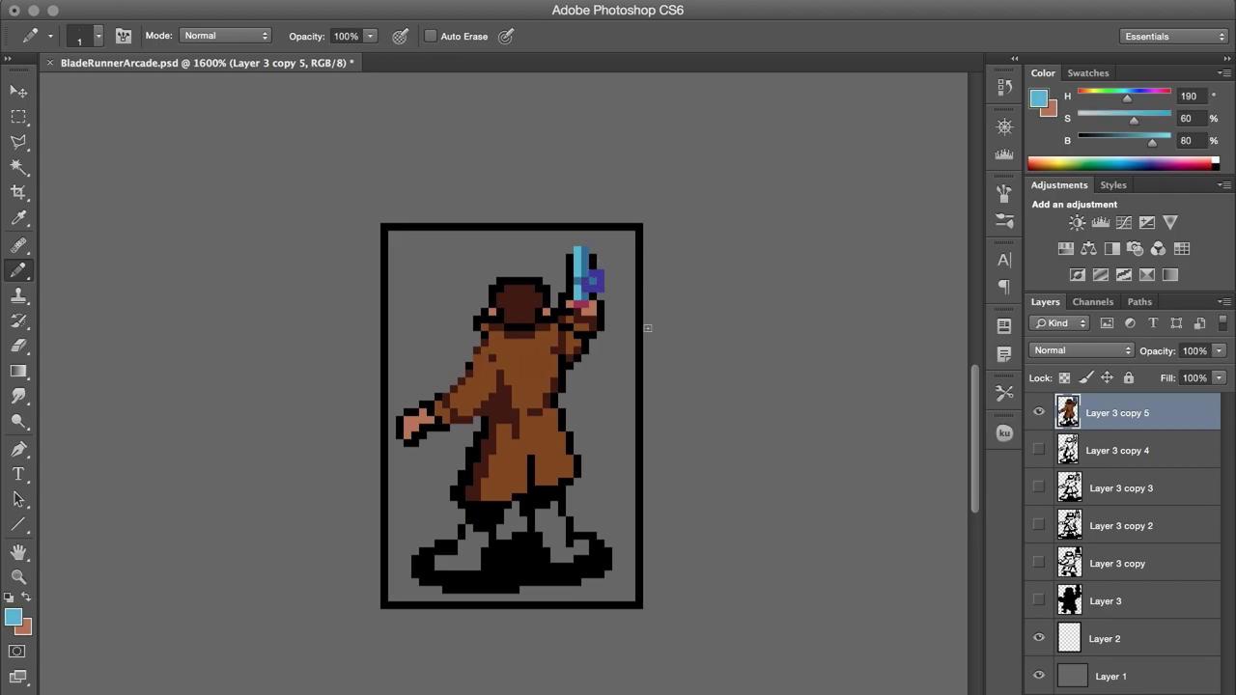
Step: Shade the coat's folds and upper back with mid-brown (H 20, S 75, B 38) and deeper red-brown (H 9, S 70, B 25)
{"action": "left_click", "coordinate": [537, 425], "text": "alt"}
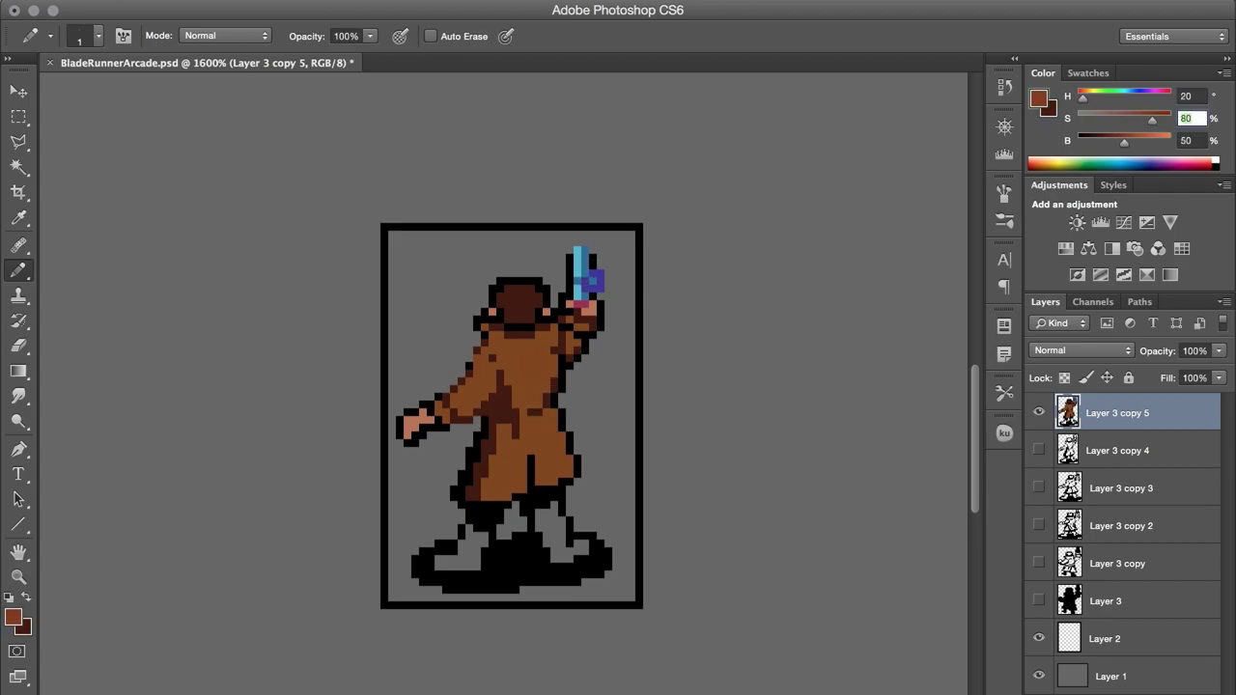
{"action": "left_click", "coordinate": [500, 428], "text": "alt"}
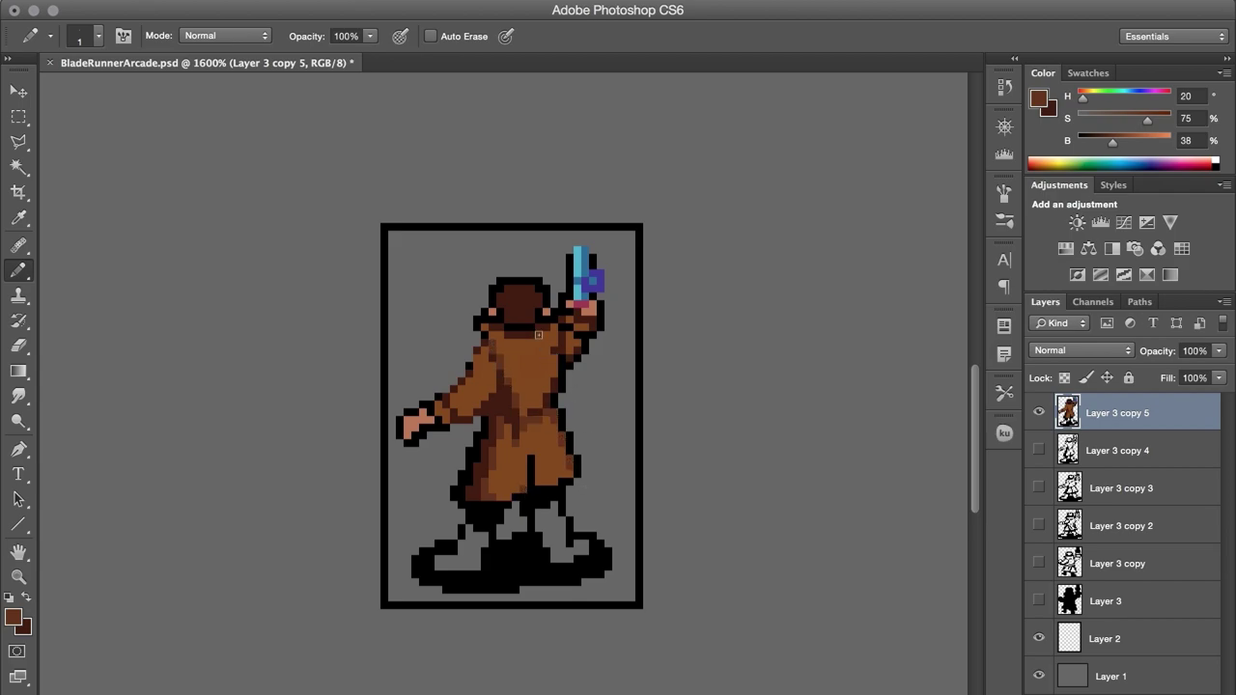
{"action": "left_click_drag", "start_coordinate": [518, 357], "coordinate": [523, 395]}
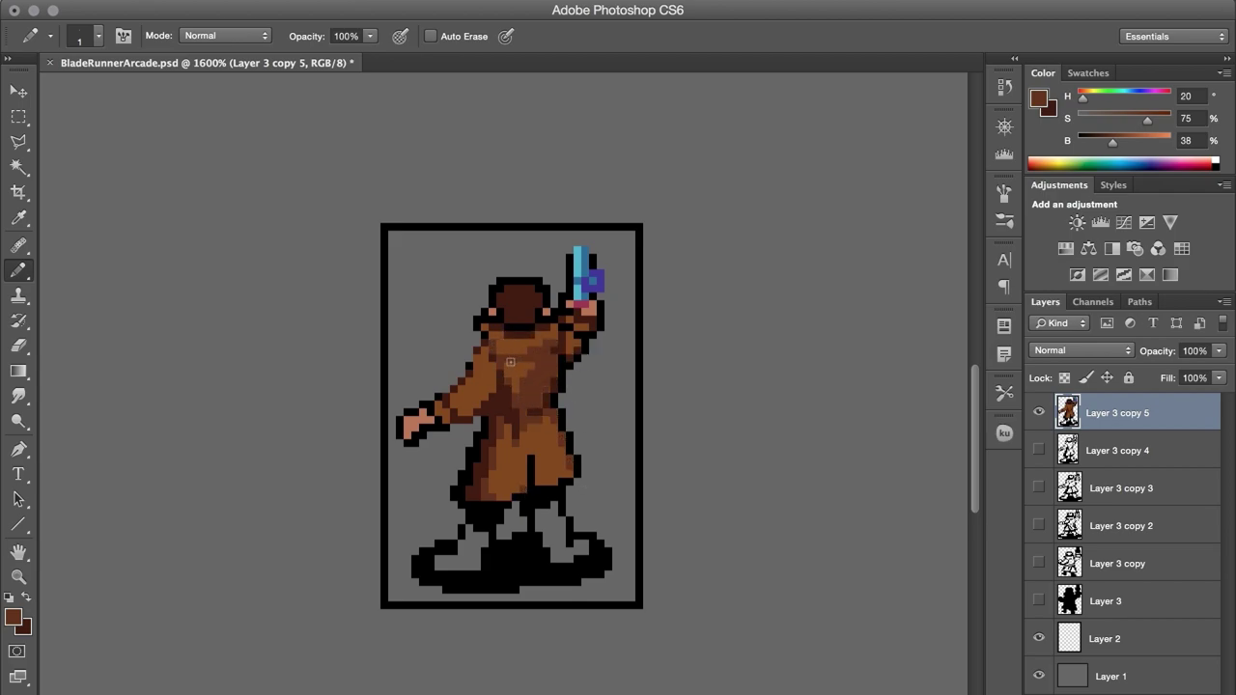
{"action": "key", "text": "x"}
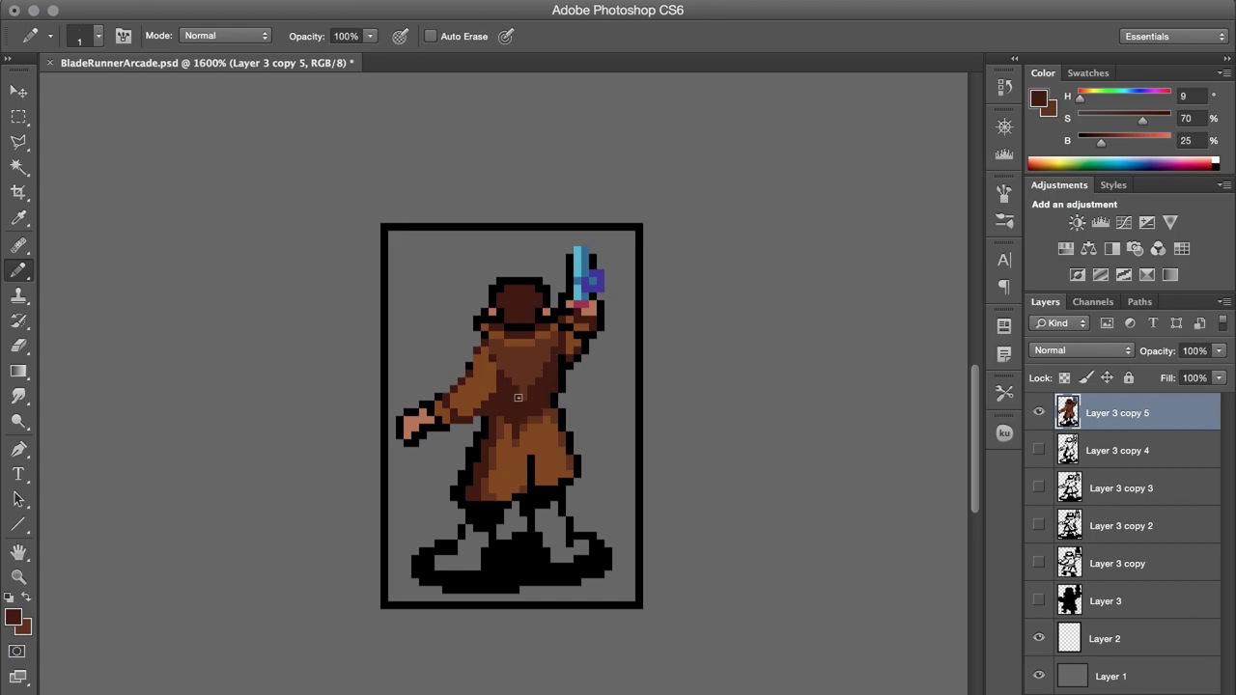
{"action": "left_click", "coordinate": [534, 381]}
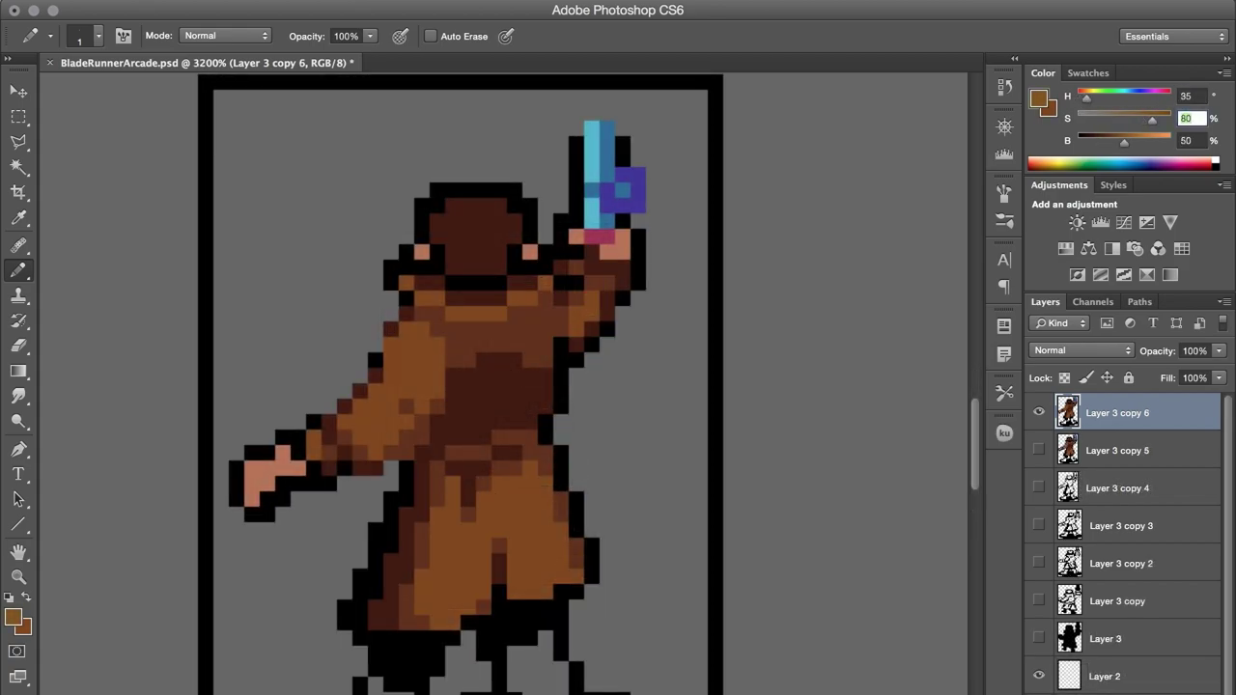
Step: Add light tan highlights (H 35, S 65, B 60) to the shoulder, elbow and forearm of the lowered sleeve
{"action": "left_click", "coordinate": [410, 344], "text": "alt"}
{"action": "left_click", "coordinate": [410, 346]}
{"action": "left_click", "coordinate": [414, 330]}
{"action": "left_click", "coordinate": [391, 391]}
{"action": "left_click", "coordinate": [360, 422]}
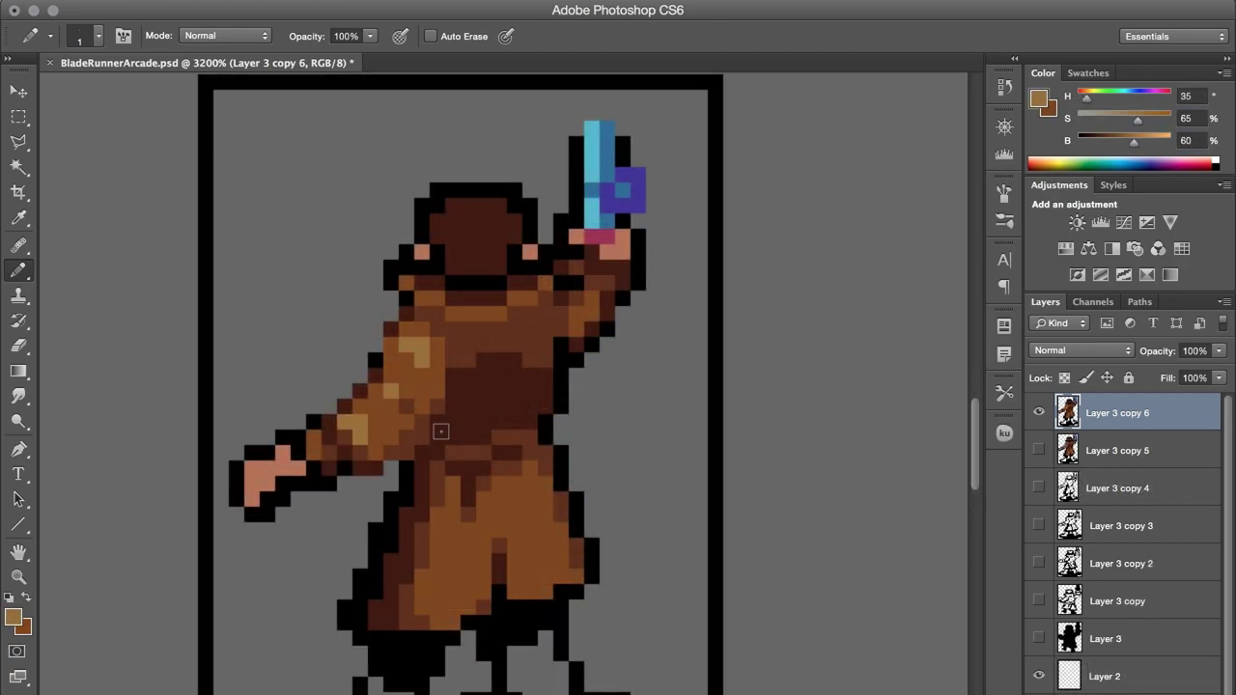
{"action": "left_click", "coordinate": [376, 438]}
{"action": "left_click", "coordinate": [388, 418], "text": "alt"}
{"action": "left_click", "coordinate": [345, 422]}
{"action": "left_click", "coordinate": [376, 438]}
Step: Add tan highlight pixels along the coat's collar and upper back
{"action": "key", "text": "x"}
{"action": "left_click", "coordinate": [452, 314]}
{"action": "left_click", "coordinate": [407, 282]}
{"action": "key", "text": "x"}
Step: Paint a red highlight (H 0, S 60, B 50) in the middle of the hair and recolour its top outline dark brown
{"action": "left_click", "coordinate": [468, 217]}
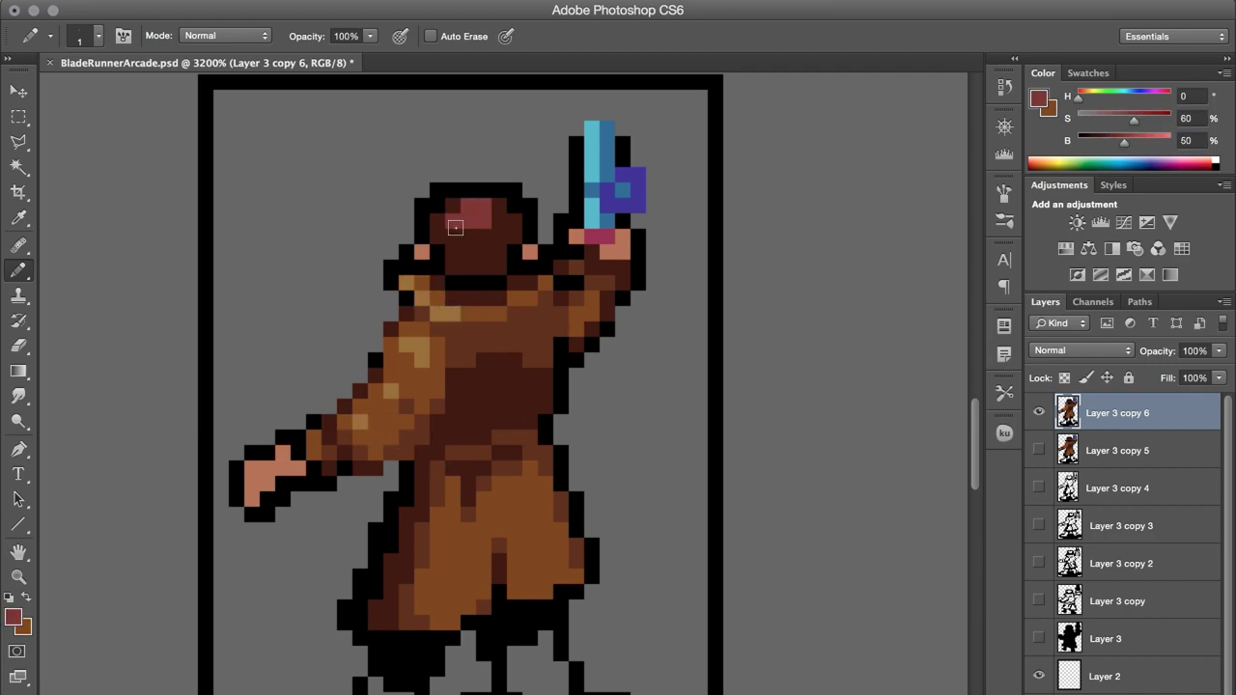
{"action": "left_click", "coordinate": [440, 206], "text": "alt"}
{"action": "left_click", "coordinate": [524, 221], "text": "alt"}
{"action": "left_click", "coordinate": [453, 237]}
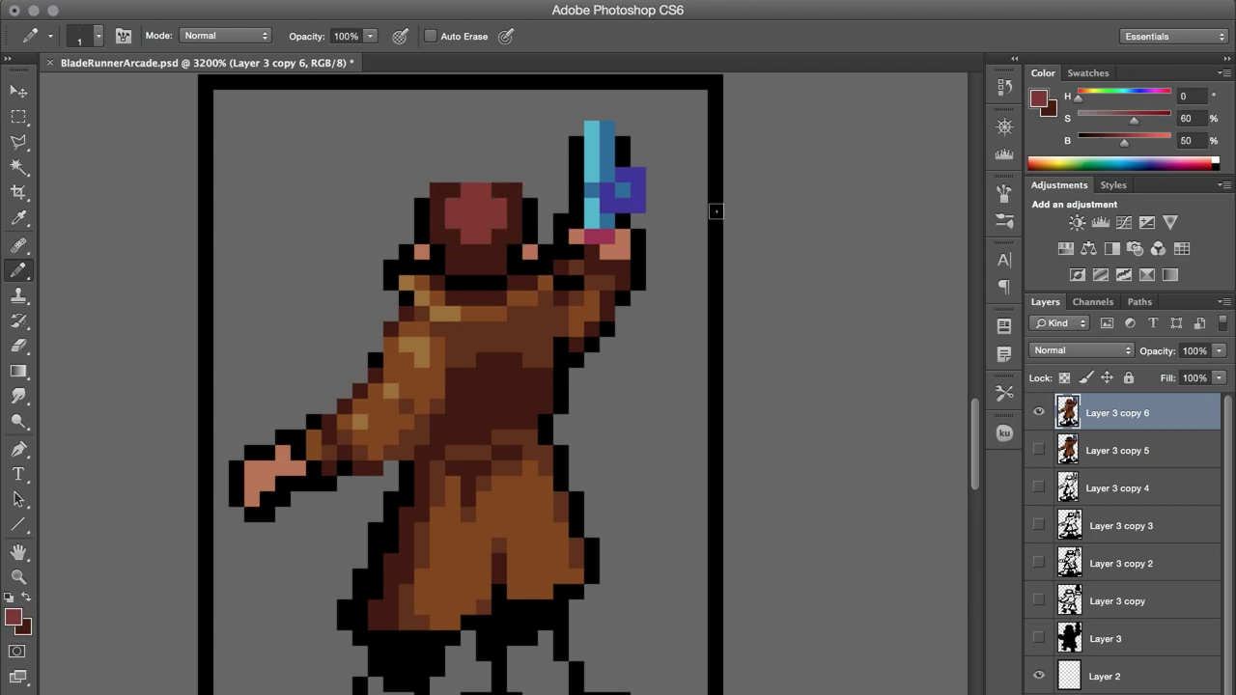
{"action": "left_click", "coordinate": [495, 235]}
Step: Recolour the hair's upper corners and side outlines with a muted dark red (H 5, S 65, B 35)
{"action": "left_click", "coordinate": [438, 198]}
{"action": "left_click", "coordinate": [506, 197]}
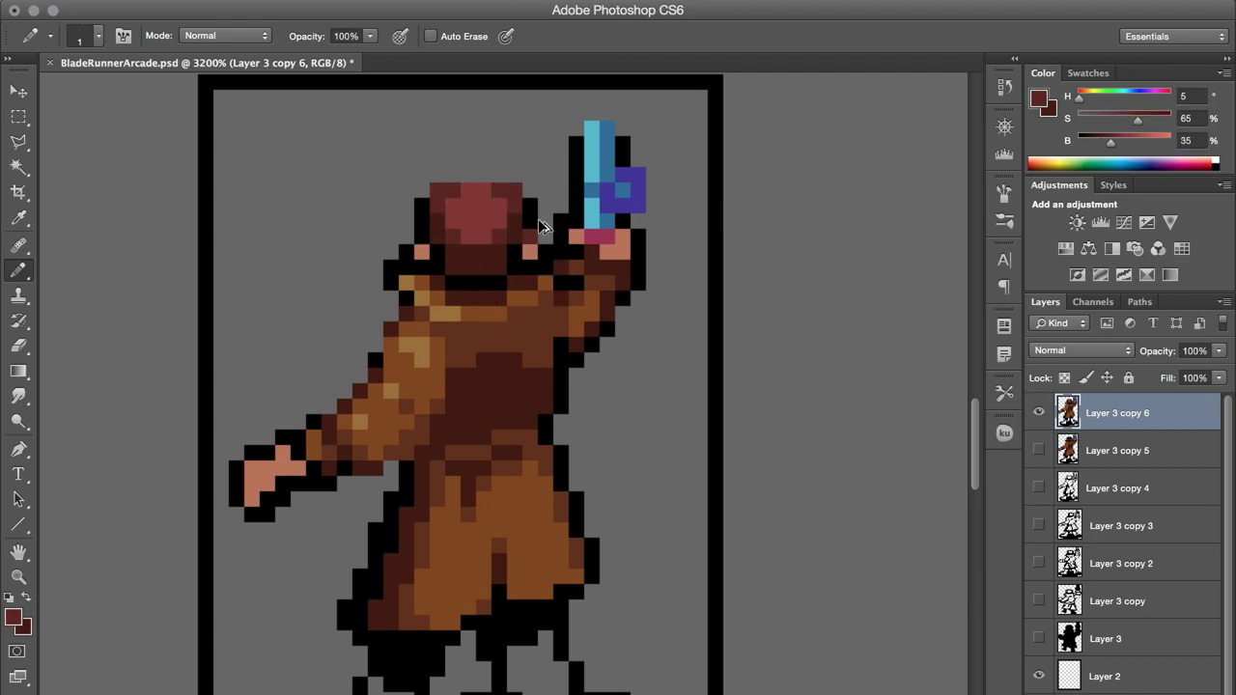
{"action": "left_click", "coordinate": [422, 206]}
{"action": "left_click", "coordinate": [531, 206]}
Step: Recolour the gun's chamber, grip and barrel edge with dark purple (H 252, S 49, B 35)
{"action": "left_click", "coordinate": [544, 242], "text": "alt"}
{"action": "left_click", "coordinate": [608, 234], "text": "alt"}
{"action": "key", "text": "i"}
{"action": "key", "text": "x"}
{"action": "left_click", "coordinate": [615, 198]}
{"action": "key", "text": "b"}
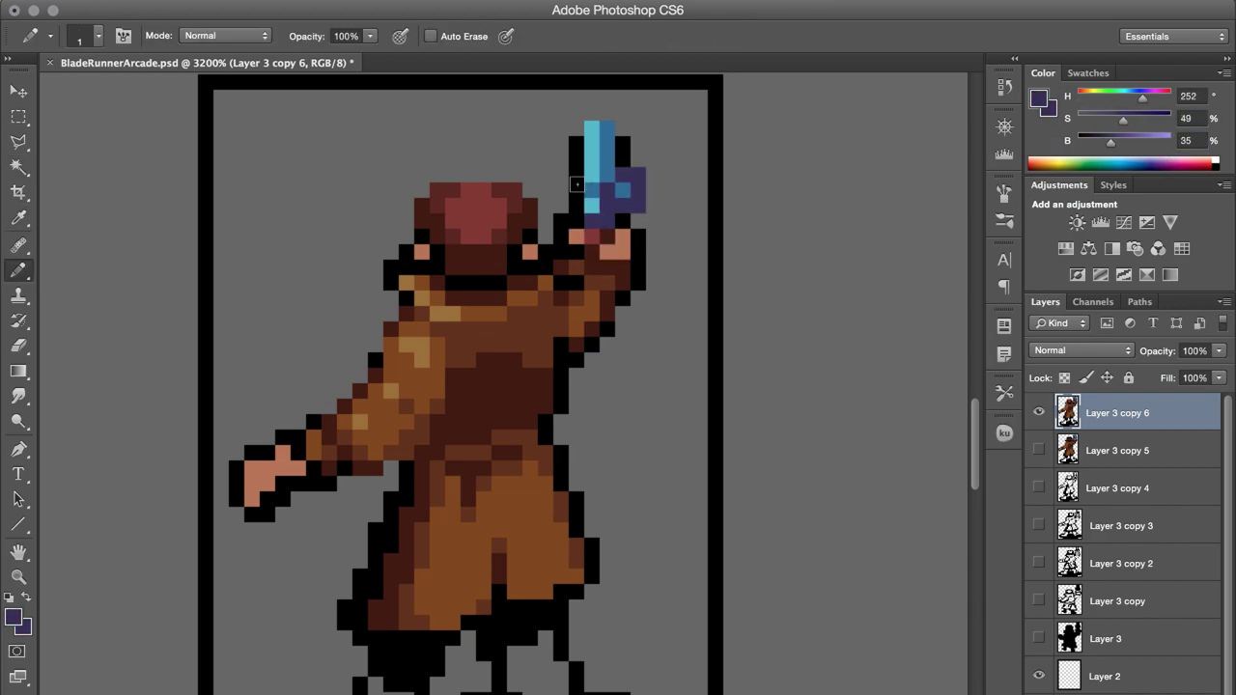
{"action": "left_click_drag", "start_coordinate": [576, 143], "coordinate": [575, 193]}
Step: Colour the trousers in dark purple with blue-violet highlights and paint the boots brown
{"action": "scroll", "coordinate": [664, 247], "scroll_direction": "down", "scroll_amount": 3}
{"action": "left_click_drag", "start_coordinate": [533, 508], "coordinate": [564, 585]}
{"action": "left_click_drag", "start_coordinate": [364, 554], "coordinate": [405, 580]}
{"action": "key", "text": "x"}
{"action": "left_click_drag", "start_coordinate": [317, 627], "coordinate": [394, 618]}
{"action": "mouse_move", "coordinate": [564, 601]}
{"action": "left_mouse_down"}
{"action": "mouse_move", "coordinate": [550, 612]}
{"action": "mouse_move", "coordinate": [595, 585]}
{"action": "left_mouse_up"}
{"action": "key", "text": "x"}
{"action": "mouse_move", "coordinate": [402, 577]}
{"action": "left_mouse_down"}
{"action": "mouse_move", "coordinate": [391, 547]}
{"action": "mouse_move", "coordinate": [425, 539]}
{"action": "mouse_move", "coordinate": [355, 598]}
{"action": "left_mouse_up"}
{"action": "mouse_move", "coordinate": [519, 525]}
{"action": "left_mouse_down"}
{"action": "mouse_move", "coordinate": [505, 512]}
{"action": "mouse_move", "coordinate": [540, 492]}
{"action": "left_mouse_up"}
{"action": "left_click_drag", "start_coordinate": [385, 522], "coordinate": [398, 522]}
Step: Replace the coat's black outline with very dark red-brown and refine the waist folds with mid-brown (H 20, S 75, B 38)
{"action": "left_click", "coordinate": [400, 470], "text": "alt"}
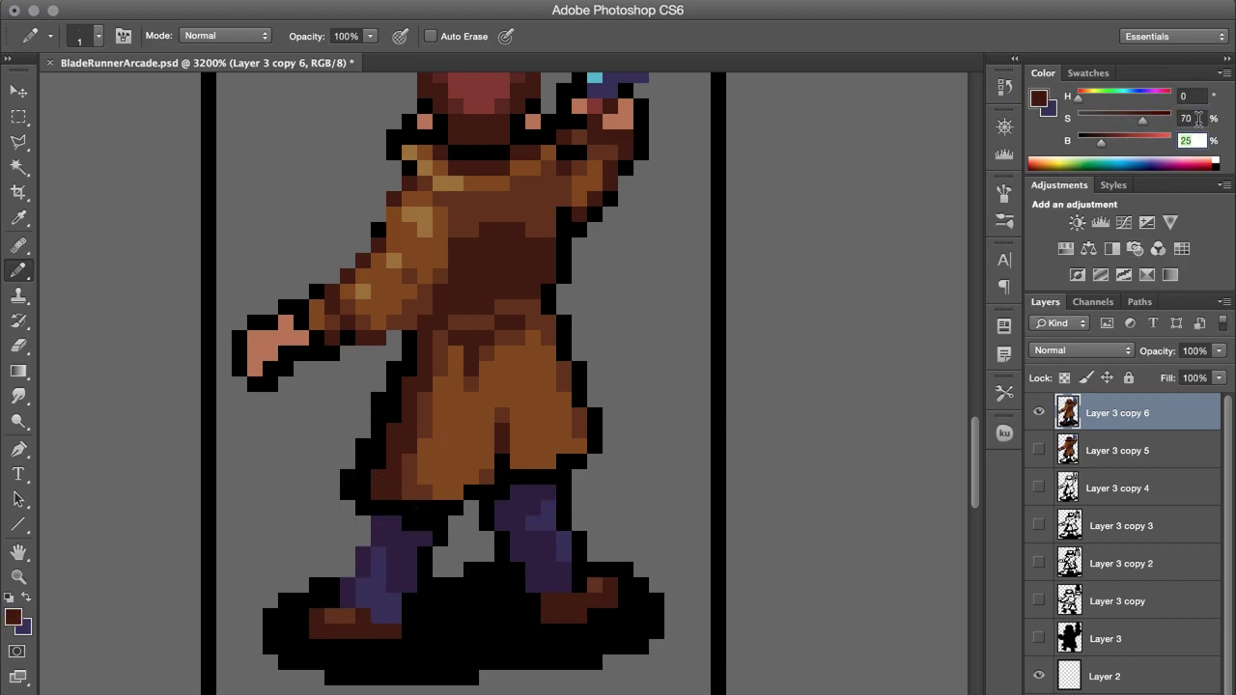
{"action": "mouse_move", "coordinate": [407, 336]}
{"action": "left_mouse_down"}
{"action": "mouse_move", "coordinate": [363, 503]}
{"action": "mouse_move", "coordinate": [570, 461]}
{"action": "mouse_move", "coordinate": [564, 225]}
{"action": "mouse_move", "coordinate": [641, 137]}
{"action": "left_mouse_up"}
{"action": "left_click_drag", "start_coordinate": [319, 344], "coordinate": [354, 353]}
{"action": "left_click_drag", "start_coordinate": [303, 292], "coordinate": [322, 292]}
{"action": "mouse_move", "coordinate": [456, 242]}
{"action": "left_mouse_down"}
{"action": "mouse_move", "coordinate": [441, 292]}
{"action": "mouse_move", "coordinate": [522, 323]}
{"action": "left_mouse_up"}
{"action": "left_click", "coordinate": [538, 280], "text": "alt"}
{"action": "left_click", "coordinate": [442, 340]}
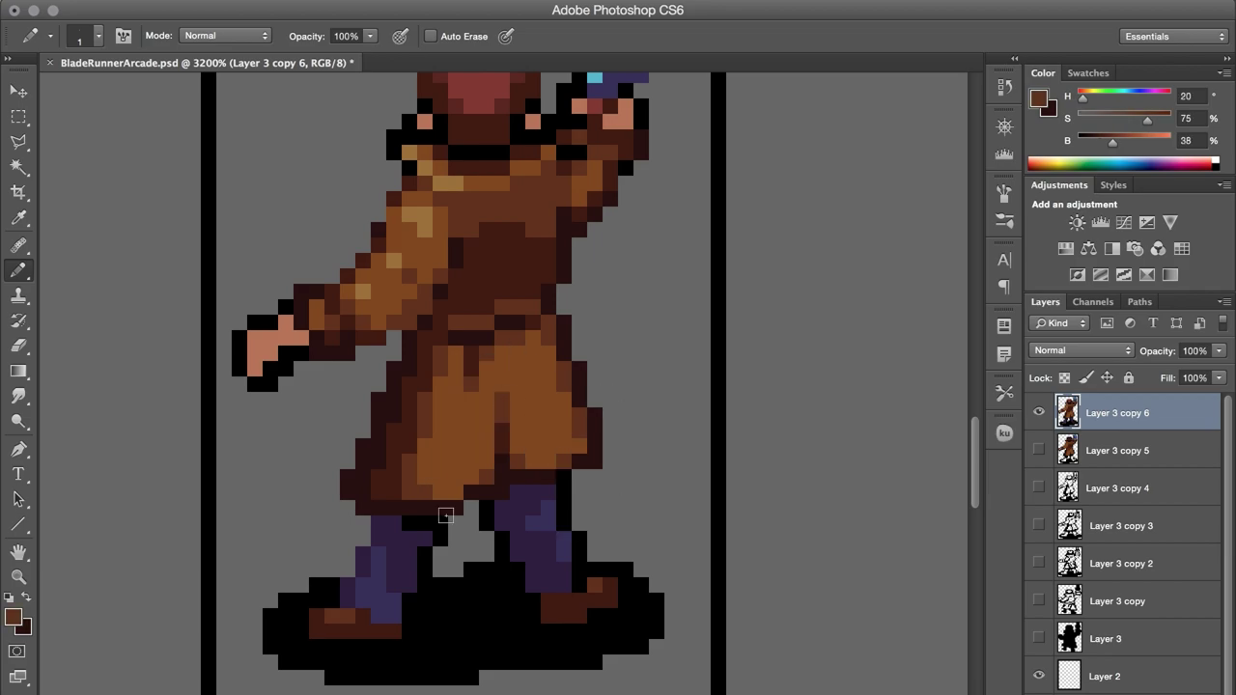
Step: Shade the lowered hand with a reddish skin tone (H 10, S 65, B 65) and recolour its black outline dark brown
{"action": "left_click", "coordinate": [286, 323]}
{"action": "left_click", "coordinate": [305, 332], "text": "alt"}
{"action": "left_click", "coordinate": [288, 324], "text": "alt"}
{"action": "left_click", "coordinate": [286, 339]}
{"action": "left_click_drag", "start_coordinate": [286, 338], "coordinate": [263, 384]}
{"action": "left_click", "coordinate": [270, 347], "text": "alt"}
{"action": "left_click", "coordinate": [324, 354], "text": "alt"}
{"action": "key", "text": "super+Up"}
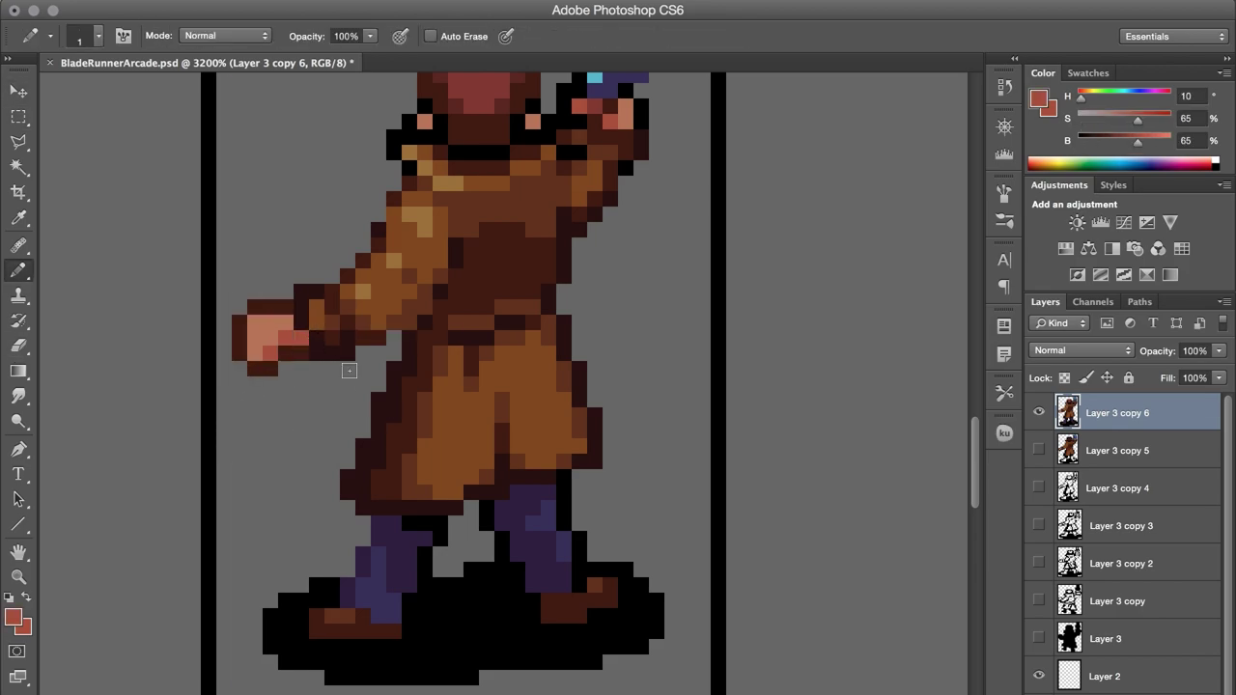
Step: Sample the trouser and boot colours for painting
{"action": "left_click", "coordinate": [396, 578], "text": "alt"}
{"action": "key", "text": "super+minus"}
{"action": "left_click", "coordinate": [331, 641], "text": "alt"}
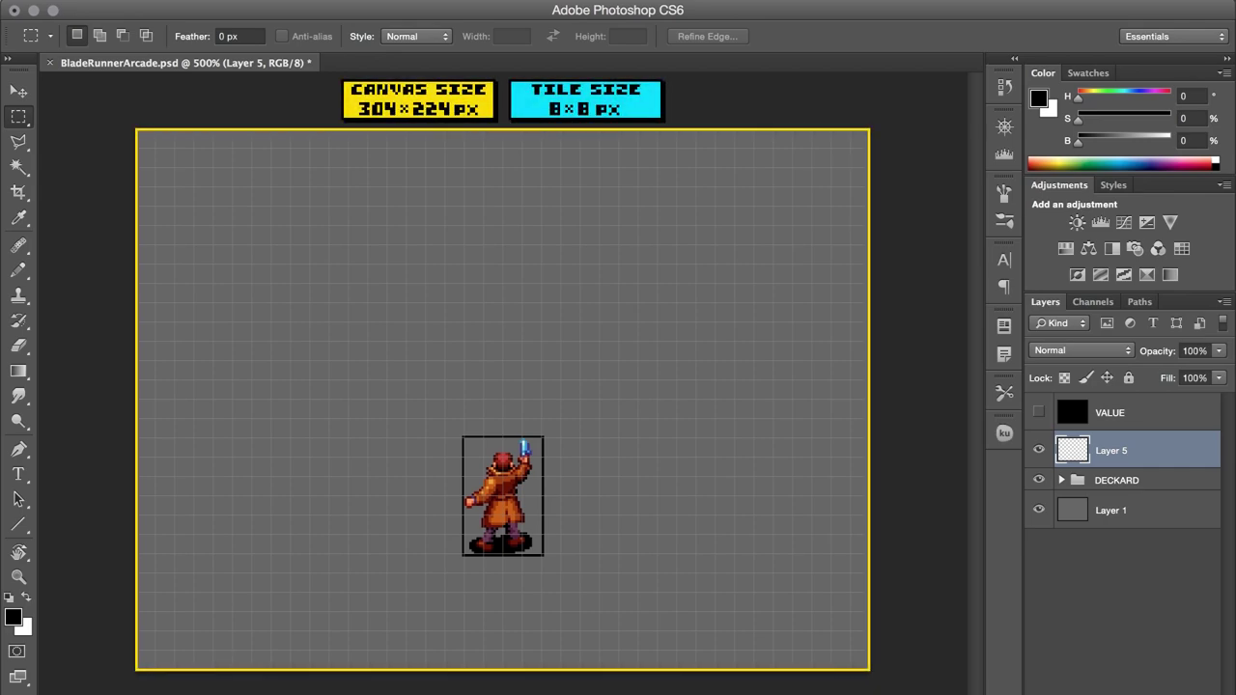
Step: Fill a black band five tiles high across the canvas's bottom, and add a white 3×3-tile square near its left end on a new layer
{"action": "left_click_drag", "start_coordinate": [881, 674], "coordinate": [135, 568]}
{"action": "key", "text": "alt+BackSpace"}
{"action": "key", "text": "ctrl+alt+shift+n"}
{"action": "key", "text": "x"}
{"action": "left_click_drag", "start_coordinate": [194, 647], "coordinate": [271, 611]}
{"action": "key", "text": "x"}
{"action": "key", "text": "ctrl+BackSpace"}
Step: Add a row of four small, evenly spaced white blocks to the right of the white square, level with its top
{"action": "key", "text": "ctrl+BackSpace"}
{"action": "key", "text": "Right"}
{"action": "key", "text": "Right"}
{"action": "key", "text": "Right"}
{"action": "key", "text": "Right"}
{"action": "key", "text": "ctrl+BackSpace"}
{"action": "key", "text": "Right"}
{"action": "key", "text": "Right"}
{"action": "key", "text": "Right"}
{"action": "key", "text": "Right"}
{"action": "key", "text": "ctrl+BackSpace"}
{"action": "key", "text": "Right"}
{"action": "key", "text": "Right"}
{"action": "key", "text": "Right"}
{"action": "key", "text": "Right"}
{"action": "key", "text": "ctrl+BackSpace"}
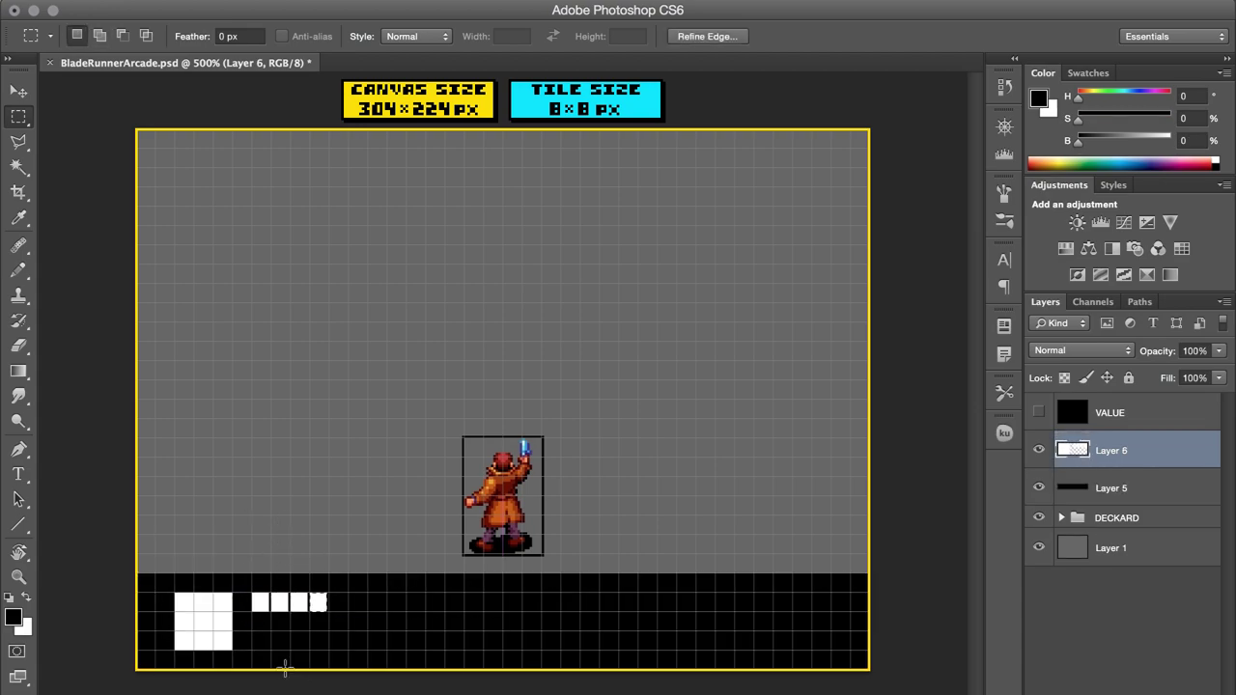
Step: Add a white bar six tiles wide and one tile high beside the four blocks, and copy the row two tiles lower
{"action": "left_click_drag", "start_coordinate": [349, 596], "coordinate": [465, 613]}
{"action": "key", "text": "ctrl+BackSpace"}
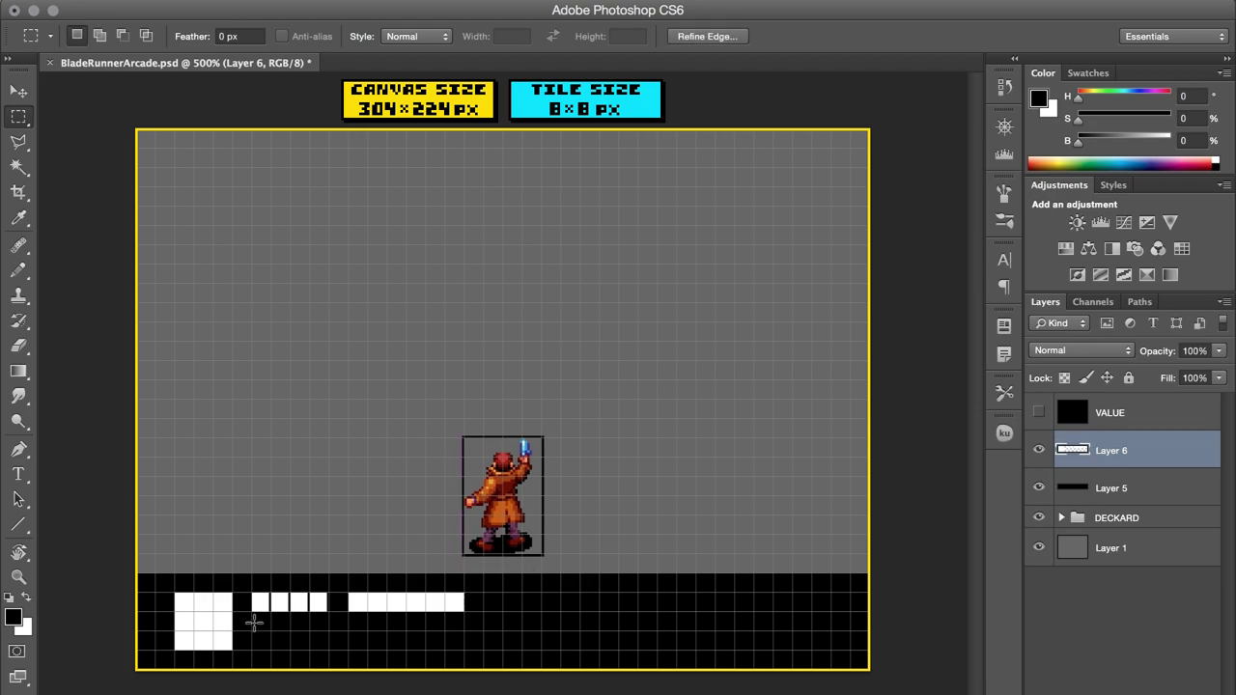
{"action": "key", "text": "ctrl+alt+Down"}
{"action": "key", "text": "ctrl+alt+Down"}
{"action": "key", "text": "ctrl+alt+Down"}
{"action": "key", "text": "ctrl+alt+Down"}
{"action": "key", "text": "ctrl+alt+Down"}
{"action": "key", "text": "ctrl+alt+Down"}
{"action": "key", "text": "ctrl+alt+Down"}
{"action": "key", "text": "ctrl+alt+Down"}
Step: Reshape the lower row into four blocks followed by a two-block pair, a two-dot colon and another two-block pair
{"action": "mouse_move", "coordinate": [252, 593]}
{"action": "left_mouse_down"}
{"action": "mouse_move", "coordinate": [422, 640]}
{"action": "mouse_move", "coordinate": [404, 649]}
{"action": "left_mouse_up"}
{"action": "key", "text": "Delete"}
{"action": "key", "text": "b"}
{"action": "key", "text": "x"}
{"action": "left_click", "coordinate": [396, 637]}
{"action": "left_click", "coordinate": [396, 645]}
{"action": "key", "text": "m"}
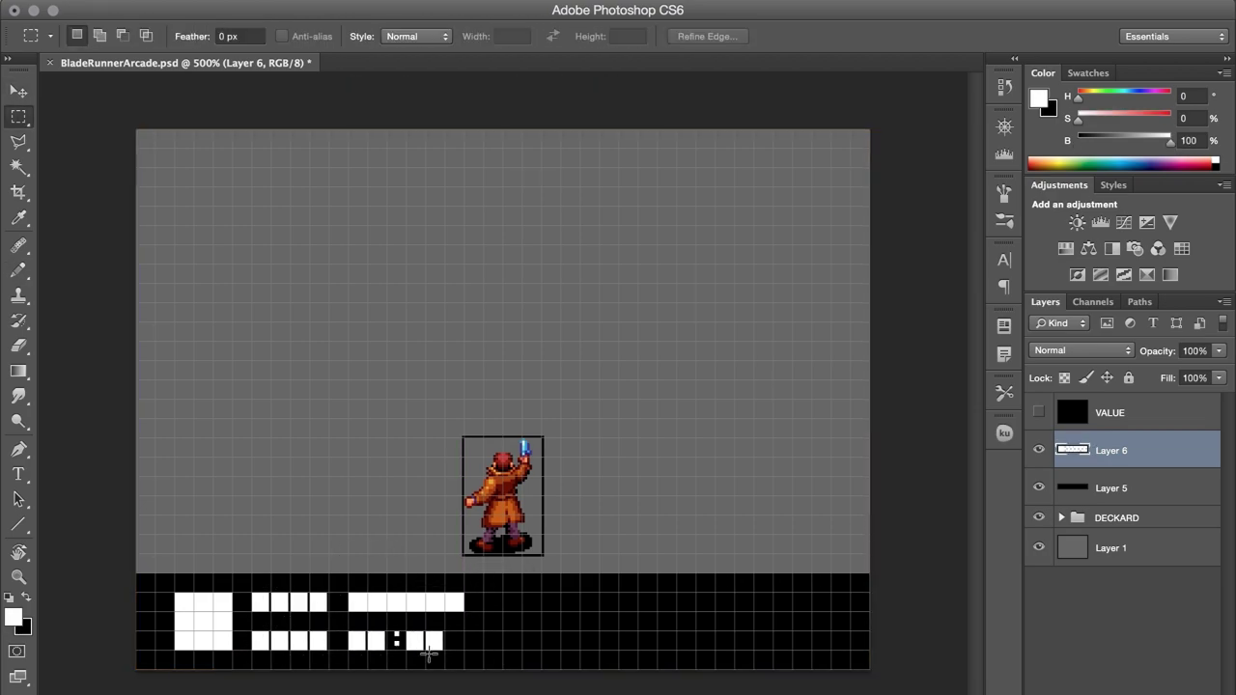
Step: Fill two adjacent white blocks, each two tiles wide and three tiles high, in the status bar's empty right half
{"action": "left_click_drag", "start_coordinate": [580, 651], "coordinate": [618, 593]}
{"action": "key", "text": "alt+BackSpace"}
{"action": "key", "text": "x"}
{"action": "key", "text": "Right"}
{"action": "key", "text": "Right"}
{"action": "key", "text": "Right"}
{"action": "key", "text": "Right"}
{"action": "key", "text": "Right"}
{"action": "key", "text": "Right"}
{"action": "key", "text": "Right"}
{"action": "key", "text": "Right"}
{"action": "key", "text": "ctrl+BackSpace"}
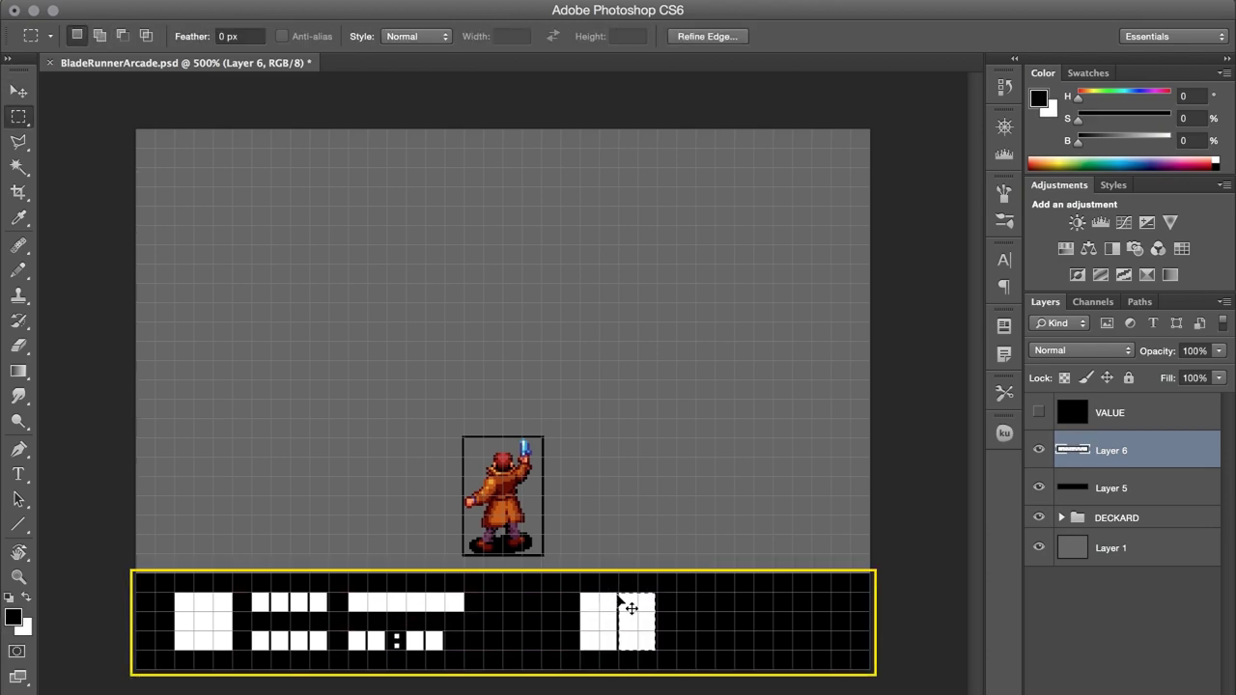
Step: Turn the tall blocks into one solid white bar 13 tiles wide and two tiles high, vertically centred in the black band
{"action": "left_click_drag", "start_coordinate": [676, 662], "coordinate": [570, 639]}
{"action": "key", "text": "w"}
{"action": "key", "text": "ctrl+t"}
{"action": "key", "text": "Return"}
{"action": "key", "text": "m"}
{"action": "key", "text": "Delete"}
{"action": "key", "text": "ctrl+d"}
{"action": "key", "text": "v"}
{"action": "key", "text": "Down"}
{"action": "key", "text": "Down"}
{"action": "key", "text": "m"}
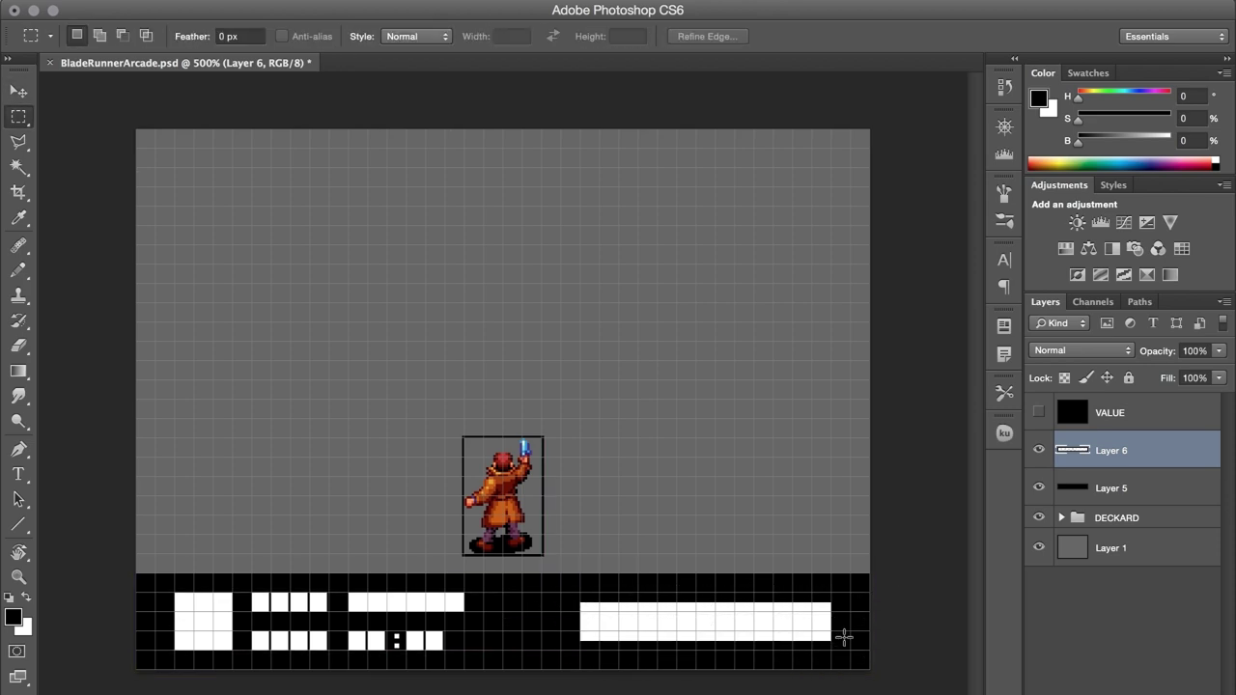
Step: Add a row of seven small white blocks and a separate pair beneath the large bar, merged onto its layer
{"action": "left_click_drag", "start_coordinate": [844, 638], "coordinate": [763, 676]}
{"action": "key", "text": "ctrl+j"}
{"action": "key", "text": "v"}
{"action": "key", "text": "m"}
{"action": "key", "text": "ctrl+e"}
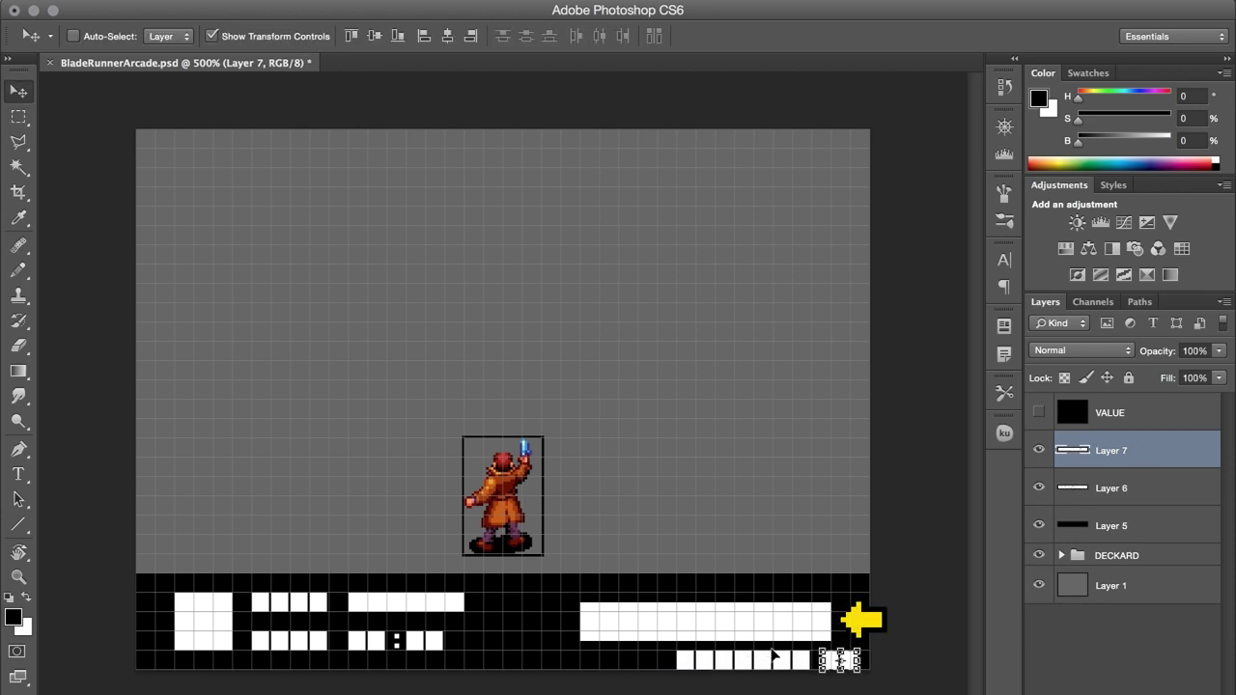
{"action": "key", "text": "ctrl+e"}
Step: Move the row of nine small blocks left so it sits roughly centred beneath the large bar
{"action": "key", "text": "m"}
{"action": "left_click_drag", "start_coordinate": [871, 674], "coordinate": [634, 649]}
{"action": "key", "text": "v"}
{"action": "key", "text": "m"}
{"action": "key", "text": "ctrl+d"}
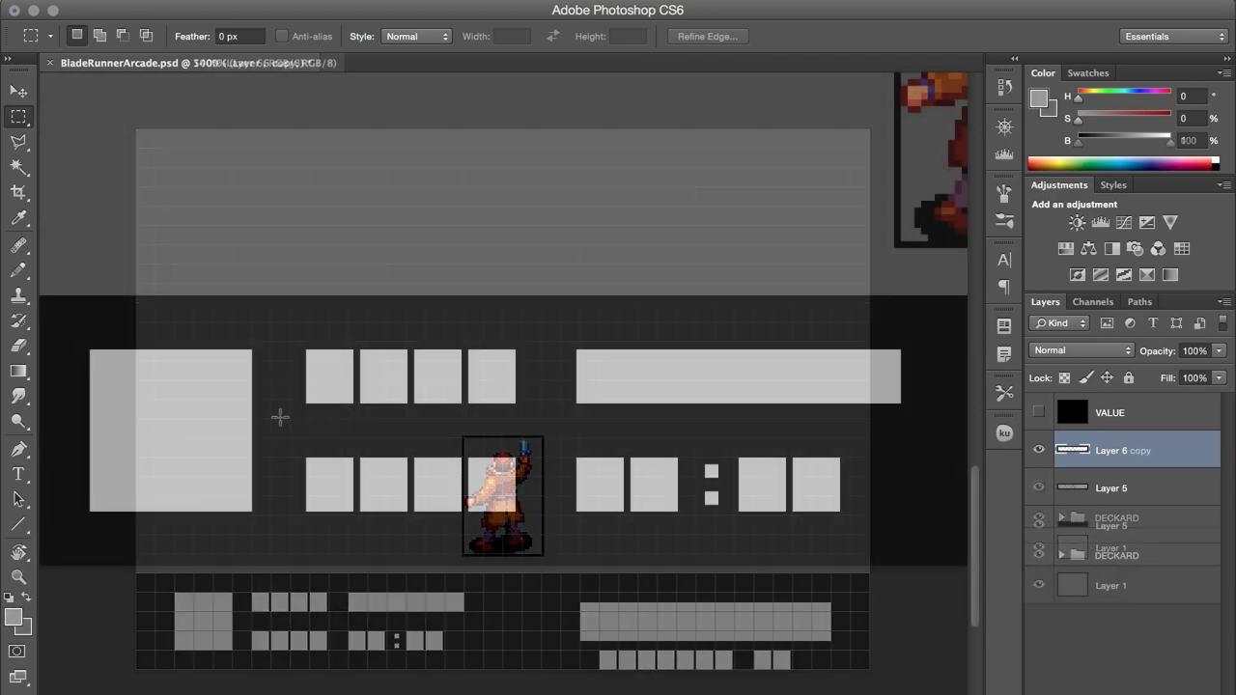
Step: Carve the first two upper blocks into the letters L and I in a MICR-style font on the copied layer
{"action": "mouse_move", "coordinate": [350, 392]}
{"action": "left_mouse_down"}
{"action": "mouse_move", "coordinate": [324, 365]}
{"action": "mouse_move", "coordinate": [367, 402]}
{"action": "mouse_move", "coordinate": [400, 351]}
{"action": "mouse_move", "coordinate": [380, 373]}
{"action": "left_mouse_up"}
{"action": "key", "text": "bracketright"}
{"action": "key", "text": "m"}
{"action": "key", "text": "e"}
{"action": "key", "text": "bracketleft"}
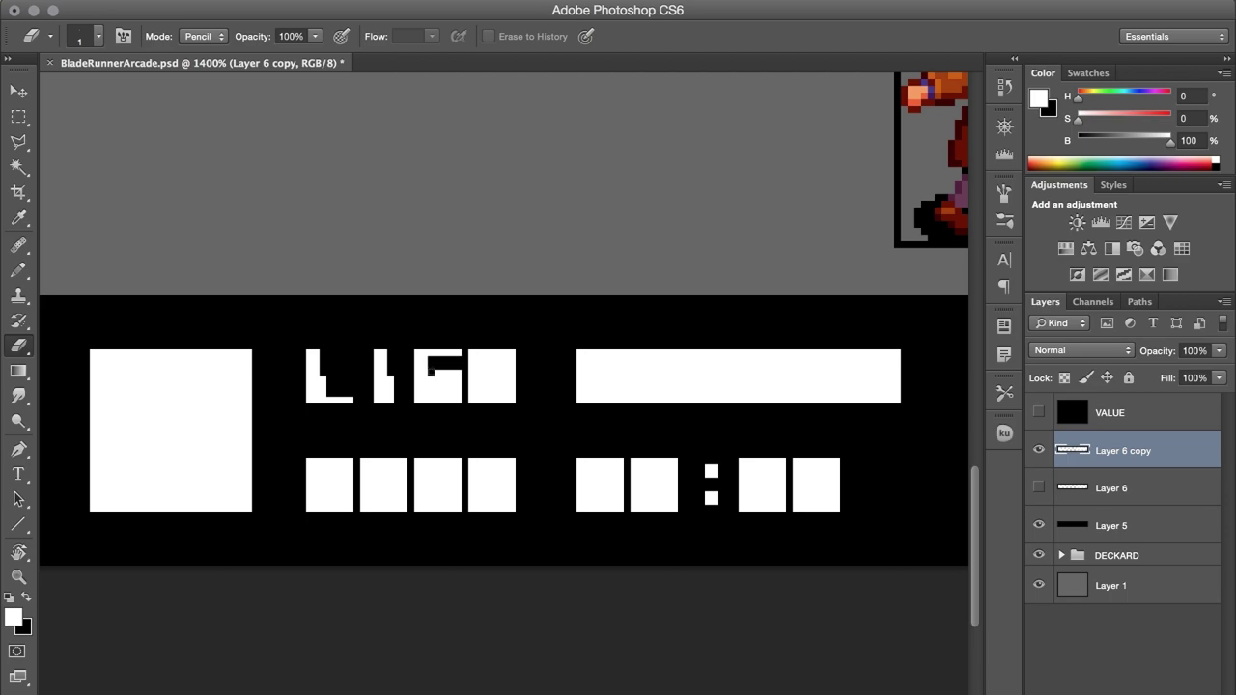
Step: Carve the third and fourth upper blocks into the letters F and E to complete the word LIFE
{"action": "mouse_move", "coordinate": [460, 370]}
{"action": "left_mouse_down"}
{"action": "mouse_move", "coordinate": [435, 401]}
{"action": "mouse_move", "coordinate": [453, 404]}
{"action": "mouse_move", "coordinate": [432, 400]}
{"action": "mouse_move", "coordinate": [419, 343]}
{"action": "left_mouse_up"}
{"action": "key", "text": "b"}
{"action": "key", "text": "m"}
{"action": "key", "text": "ctrl+d"}
{"action": "key", "text": "b"}
{"action": "mouse_move", "coordinate": [437, 401]}
{"action": "left_mouse_down"}
{"action": "mouse_move", "coordinate": [492, 402]}
{"action": "mouse_move", "coordinate": [515, 378]}
{"action": "left_mouse_up"}
{"action": "key", "text": "e"}
Step: Replace the lower four blocks with a copy of LIFE and rework its letters into the word TIME
{"action": "key", "text": "m"}
{"action": "left_click_drag", "start_coordinate": [516, 516], "coordinate": [295, 436]}
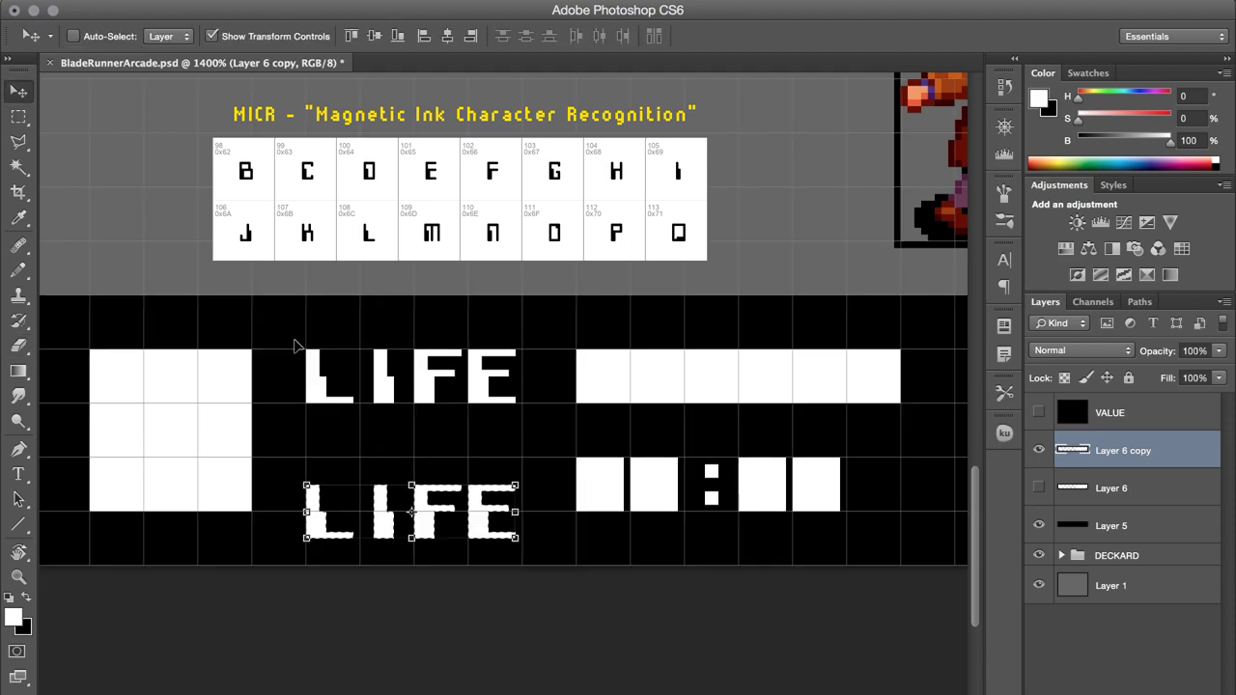
{"action": "key", "text": "m"}
{"action": "left_click_drag", "start_coordinate": [309, 531], "coordinate": [349, 490]}
{"action": "key", "text": "v"}
{"action": "key", "text": "m"}
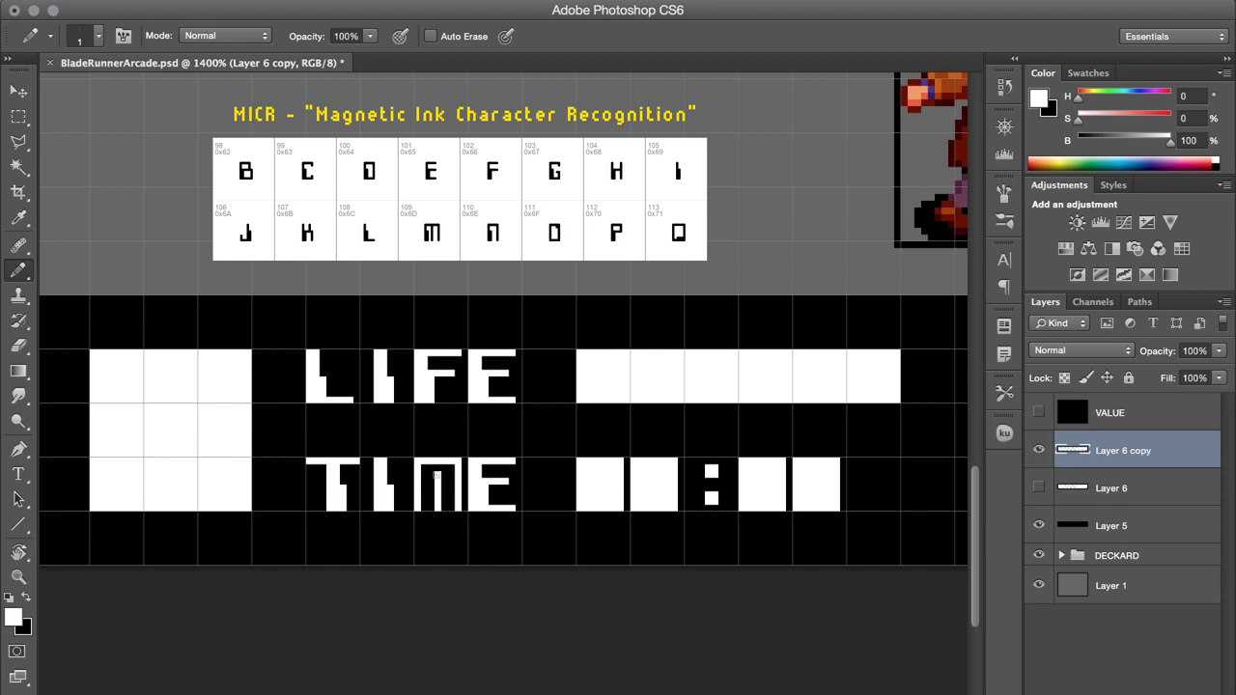
{"action": "mouse_move", "coordinate": [424, 487]}
{"action": "left_mouse_down"}
{"action": "mouse_move", "coordinate": [424, 510]}
{"action": "mouse_move", "coordinate": [446, 509]}
{"action": "left_mouse_up"}
{"action": "key", "text": "m"}
{"action": "key", "text": "super+apostrophe"}
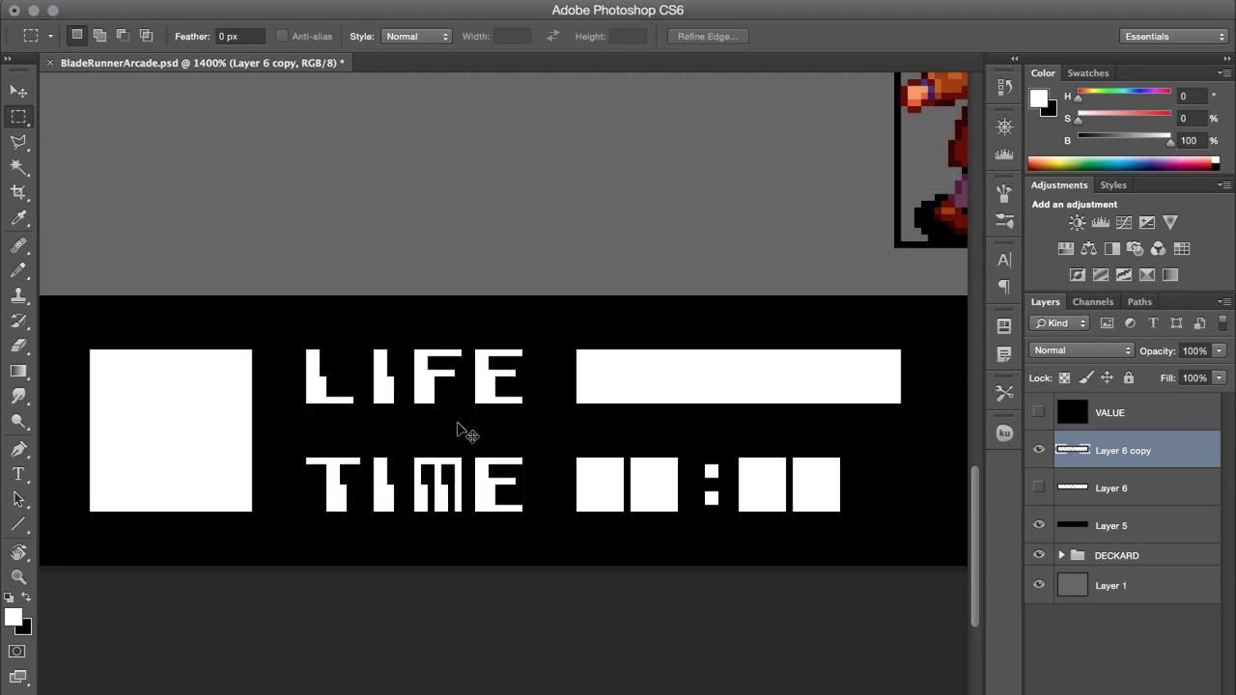
Step: Divide the white life bar beside LIFE into narrow, evenly spaced vertical segments
{"action": "key", "text": "super+apostrophe"}
{"action": "key", "text": "e"}
{"action": "left_click_drag", "start_coordinate": [628, 350], "coordinate": [627, 402]}
{"action": "left_click_drag", "start_coordinate": [681, 350], "coordinate": [680, 401]}
{"action": "left_click_drag", "start_coordinate": [736, 350], "coordinate": [736, 402]}
{"action": "left_click_drag", "start_coordinate": [790, 349], "coordinate": [790, 402]}
{"action": "left_click_drag", "start_coordinate": [898, 349], "coordinate": [898, 402]}
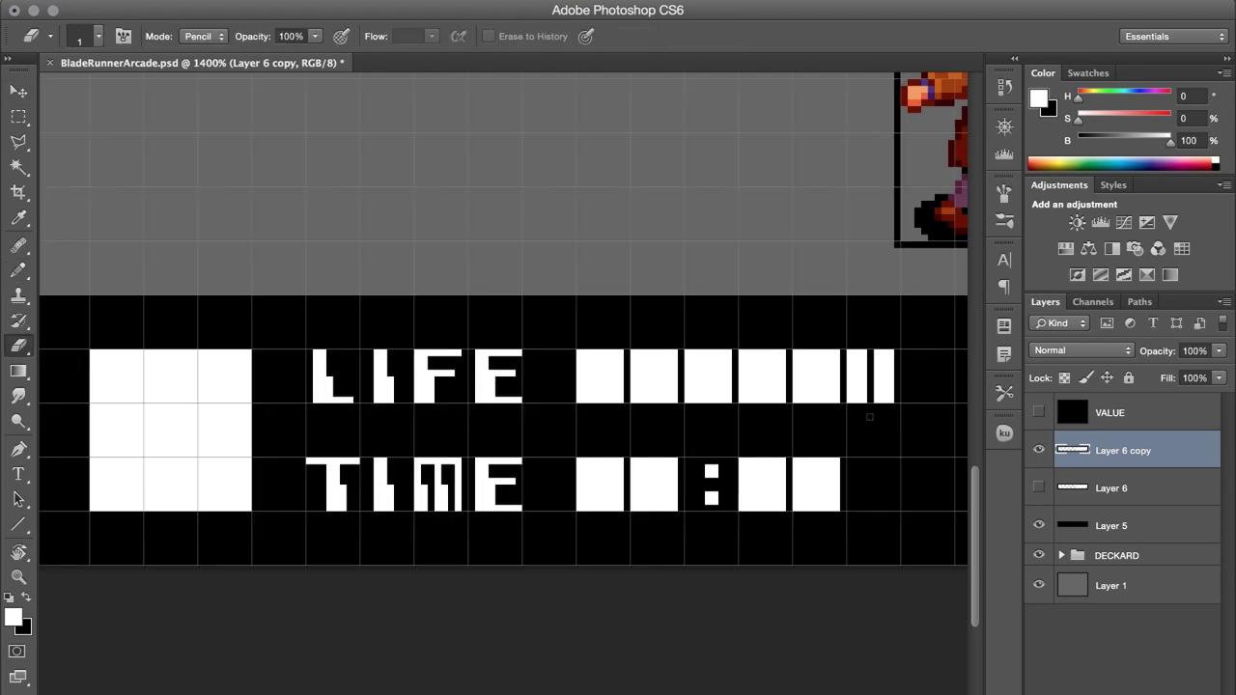
{"action": "left_click_drag", "start_coordinate": [817, 349], "coordinate": [817, 402]}
{"action": "left_click_drag", "start_coordinate": [601, 350], "coordinate": [600, 402]}
{"action": "left_click_drag", "start_coordinate": [652, 350], "coordinate": [652, 401]}
{"action": "left_click_drag", "start_coordinate": [857, 356], "coordinate": [857, 398]}
{"action": "left_click_drag", "start_coordinate": [883, 353], "coordinate": [884, 398]}
Step: Turn the last three life bar segments into a dotted pattern and hollow the large square into a one-pixel white frame
{"action": "key", "text": "super+apostrophe"}
{"action": "key", "text": "m"}
{"action": "key", "text": "e"}
{"action": "key", "text": "m"}
{"action": "key", "text": "Delete"}
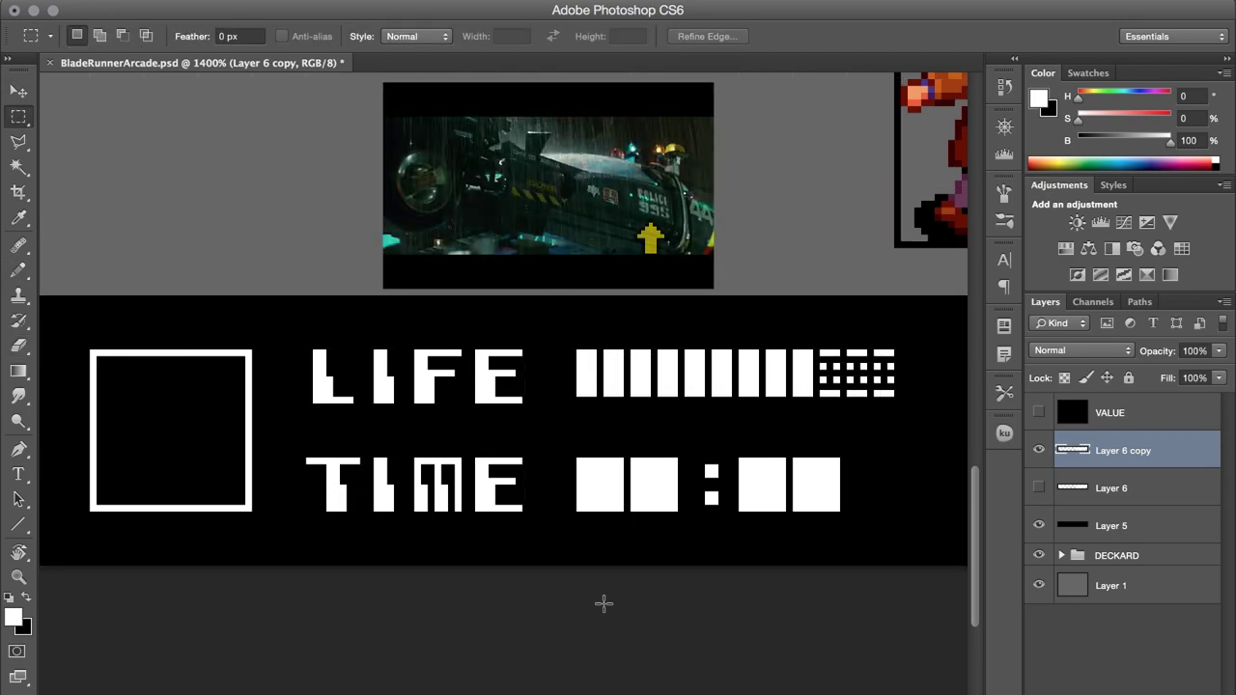
Step: Carve the time placeholder blocks beside TIME into the digits 03:34
{"action": "key", "text": "e"}
{"action": "left_click_drag", "start_coordinate": [596, 468], "coordinate": [596, 502]}
{"action": "left_click_drag", "start_coordinate": [610, 468], "coordinate": [610, 503]}
{"action": "left_click_drag", "start_coordinate": [633, 473], "coordinate": [665, 473]}
{"action": "left_click_drag", "start_coordinate": [632, 497], "coordinate": [664, 496]}
{"action": "key", "text": "m"}
{"action": "mouse_move", "coordinate": [741, 468]}
{"action": "left_mouse_down"}
{"action": "mouse_move", "coordinate": [754, 494]}
{"action": "mouse_move", "coordinate": [818, 479]}
{"action": "left_mouse_up"}
{"action": "key", "text": "Delete"}
{"action": "key", "text": "e"}
{"action": "left_click_drag", "start_coordinate": [794, 502], "coordinate": [836, 512]}
{"action": "key", "text": "v"}
{"action": "key", "text": "m"}
Step: Fill the shapes of the LIFE and TIME lettering, life bar and digits with cyan on a new layer
{"action": "key", "text": "ctrl+shift+alt+n"}
{"action": "left_click", "coordinate": [1072, 450], "text": "ctrl"}
{"action": "key", "text": "ctrl+BackSpace"}
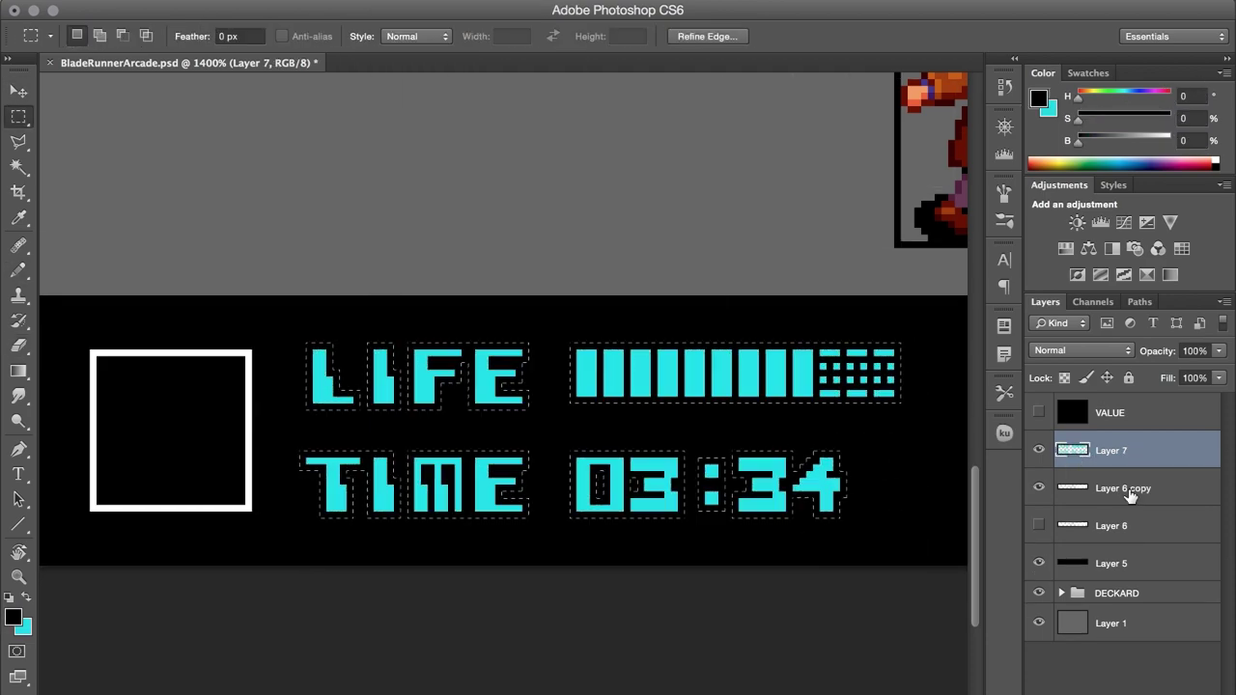
Step: Fill a one-pixel dark purple outline around the cyan text and bar on a new layer beneath, and trim it to the tile edges
{"action": "key", "text": "ctrl+shift+alt+n"}
{"action": "key", "text": "ctrl+BackSpace"}
{"action": "key", "text": "i"}
{"action": "key", "text": "ctrl+apostrophe"}
{"action": "key", "text": "m"}
{"action": "key", "text": "e"}
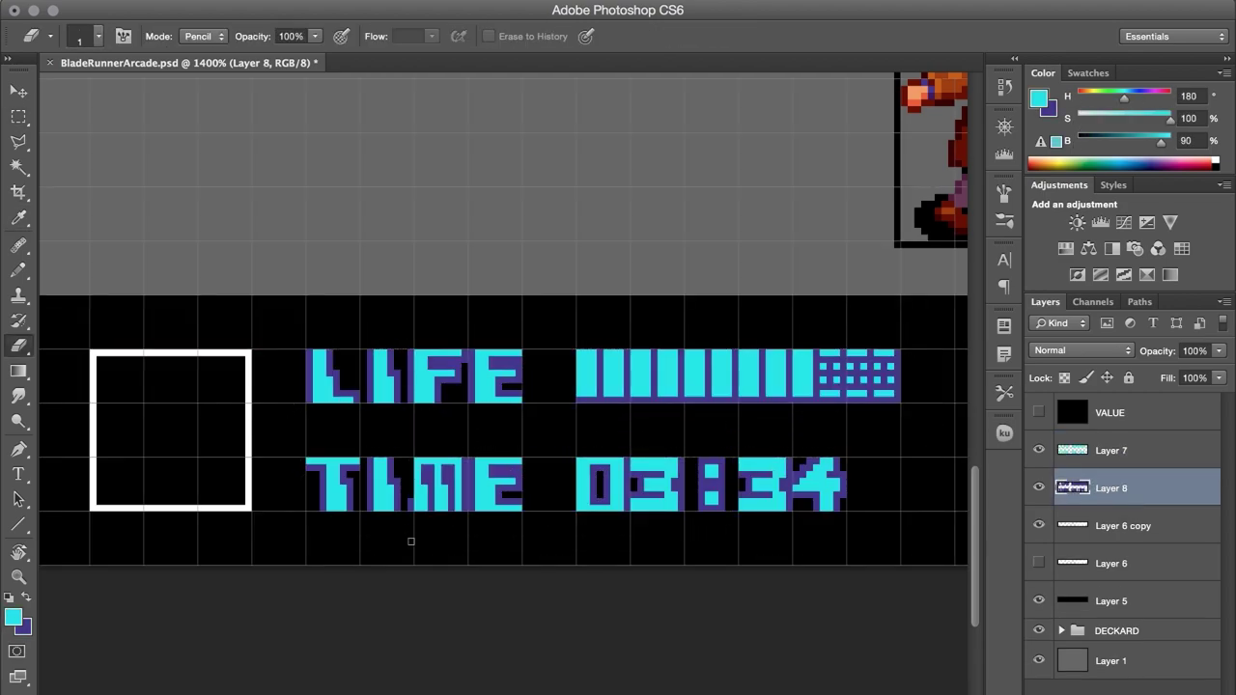
{"action": "key", "text": "ctrl+apostrophe"}
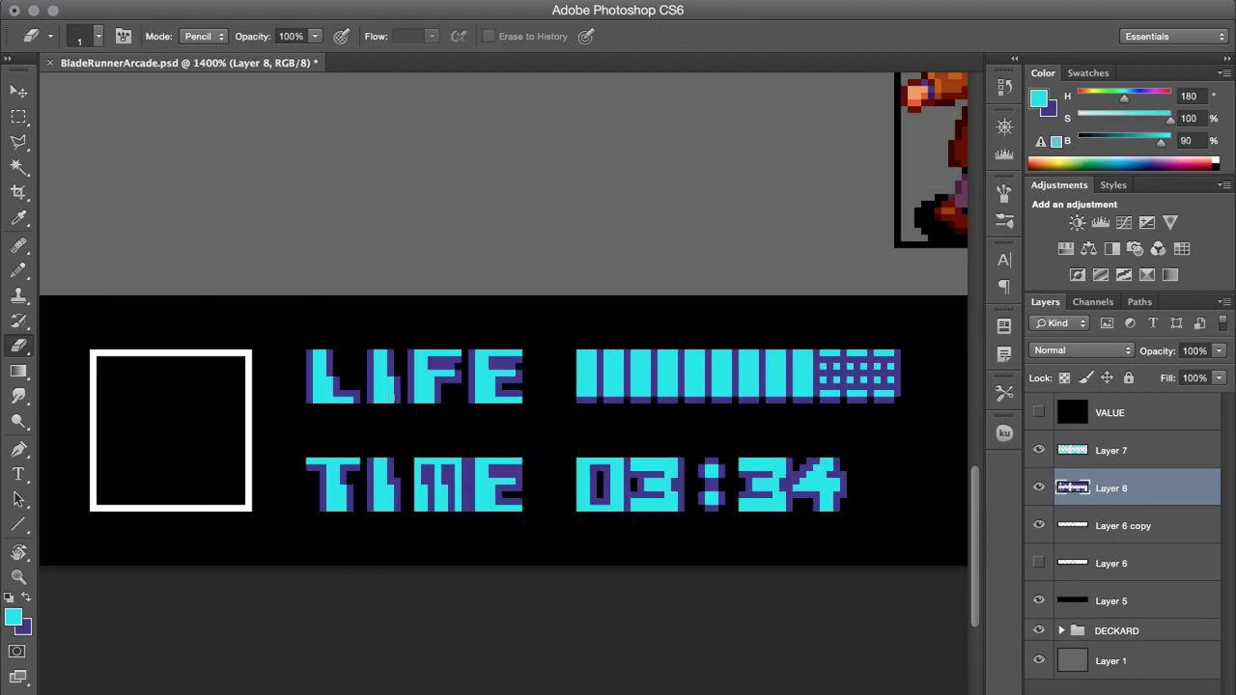
Step: Paint short vertical highlights inside the LIFE and TIME letters and the life bar segments on a new layer
{"action": "key", "text": "b"}
{"action": "key", "text": "ctrl+shift+alt+n"}
{"action": "mouse_move", "coordinate": [323, 365]}
{"action": "left_mouse_down"}
{"action": "mouse_move", "coordinate": [323, 378]}
{"action": "mouse_move", "coordinate": [385, 388]}
{"action": "left_mouse_up"}
{"action": "left_click_drag", "start_coordinate": [427, 369], "coordinate": [427, 388]}
{"action": "left_click_drag", "start_coordinate": [489, 365], "coordinate": [488, 388]}
{"action": "mouse_move", "coordinate": [587, 363]}
{"action": "left_mouse_down"}
{"action": "mouse_move", "coordinate": [587, 388]}
{"action": "mouse_move", "coordinate": [611, 388]}
{"action": "left_mouse_up"}
{"action": "left_click_drag", "start_coordinate": [634, 363], "coordinate": [634, 388]}
{"action": "left_click_drag", "start_coordinate": [656, 363], "coordinate": [657, 388]}
{"action": "left_click_drag", "start_coordinate": [680, 363], "coordinate": [680, 388]}
{"action": "left_click_drag", "start_coordinate": [703, 363], "coordinate": [703, 388]}
{"action": "left_click_drag", "start_coordinate": [727, 363], "coordinate": [727, 388]}
{"action": "left_click_drag", "start_coordinate": [340, 479], "coordinate": [340, 495]}
{"action": "left_click_drag", "start_coordinate": [389, 473], "coordinate": [388, 498]}
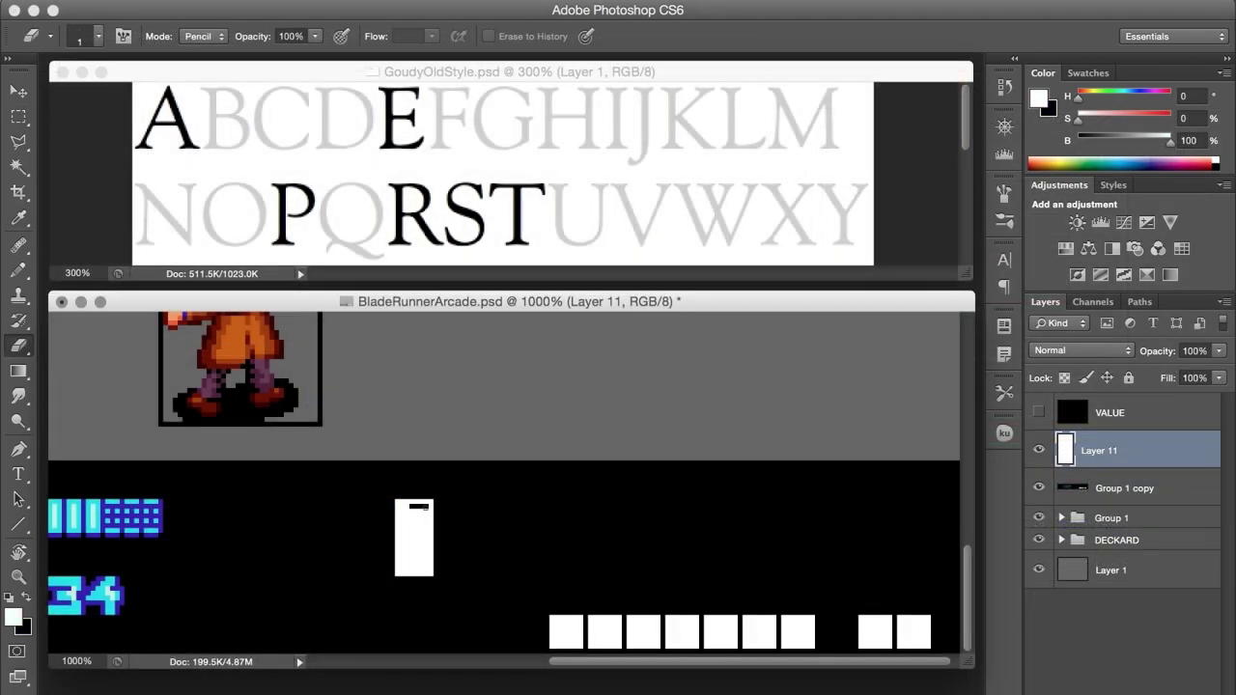
Step: Shape the white block, one tile wide and two tiles high, into a serif P modelled on the Goudy Old Style reference
{"action": "key", "text": "w"}
{"action": "key", "text": "ctrl+z"}
{"action": "key", "text": "b"}
{"action": "left_click_drag", "start_coordinate": [385, 575], "coordinate": [415, 575]}
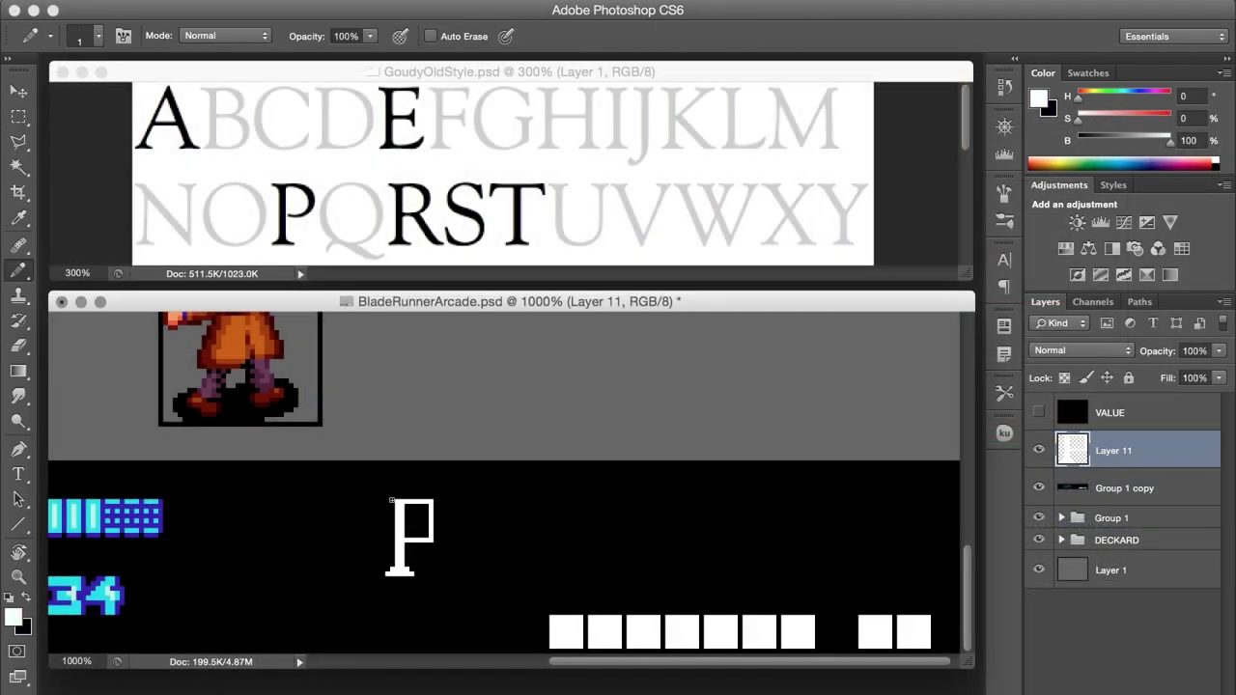
{"action": "left_click_drag", "start_coordinate": [387, 498], "coordinate": [436, 533]}
Step: Draw a matching serif R and E after the P to form PRE
{"action": "key", "text": "b"}
{"action": "mouse_move", "coordinate": [448, 577]}
{"action": "left_mouse_down"}
{"action": "mouse_move", "coordinate": [510, 577]}
{"action": "mouse_move", "coordinate": [447, 480]}
{"action": "left_mouse_up"}
{"action": "key", "text": "m"}
{"action": "mouse_move", "coordinate": [510, 580]}
{"action": "left_mouse_down"}
{"action": "mouse_move", "coordinate": [577, 580]}
{"action": "mouse_move", "coordinate": [601, 547]}
{"action": "left_mouse_up"}
{"action": "key", "text": "Delete"}
{"action": "key", "text": "ctrl+apostrophe"}
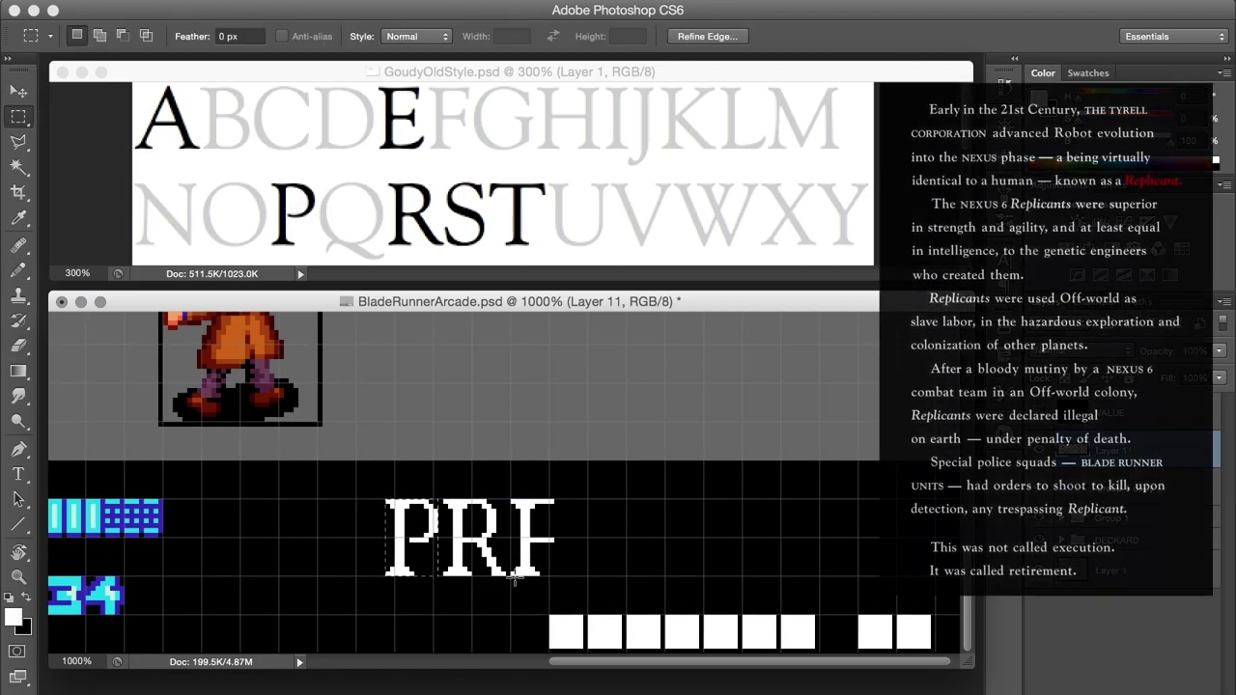
{"action": "key", "text": "b"}
{"action": "key", "text": "ctrl+apostrophe"}
{"action": "left_click", "coordinate": [561, 505]}
Step: Transform the partial letter after PRE, refine it into a serif S, and place it close to the E
{"action": "key", "text": "m"}
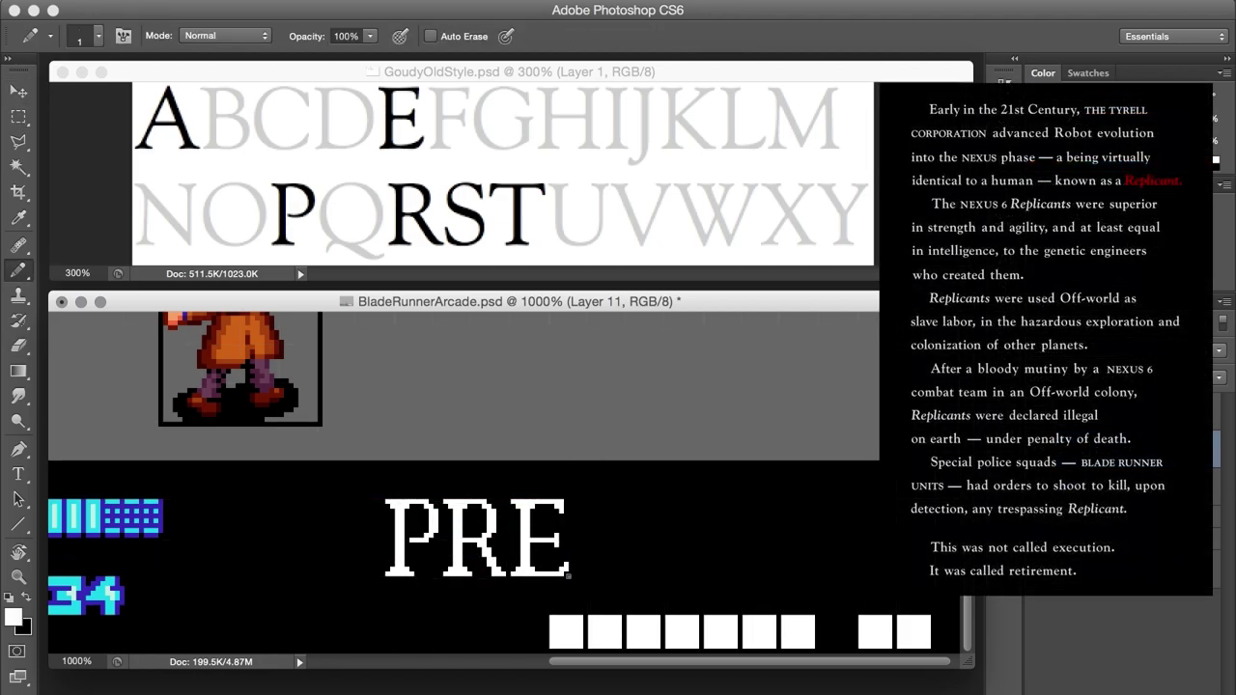
{"action": "key", "text": "ctrl+t"}
{"action": "right_click", "coordinate": [780, 454]}
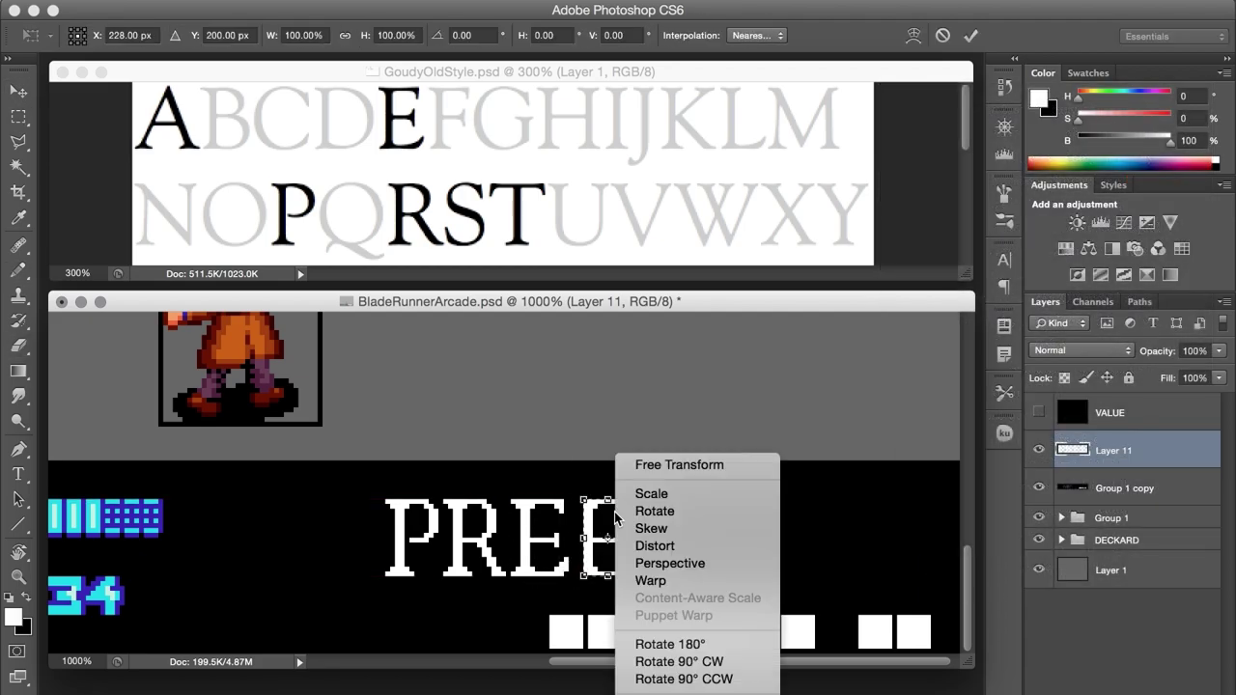
{"action": "left_click", "coordinate": [812, 640]}
{"action": "key", "text": "Return"}
{"action": "key", "text": "ctrl+d"}
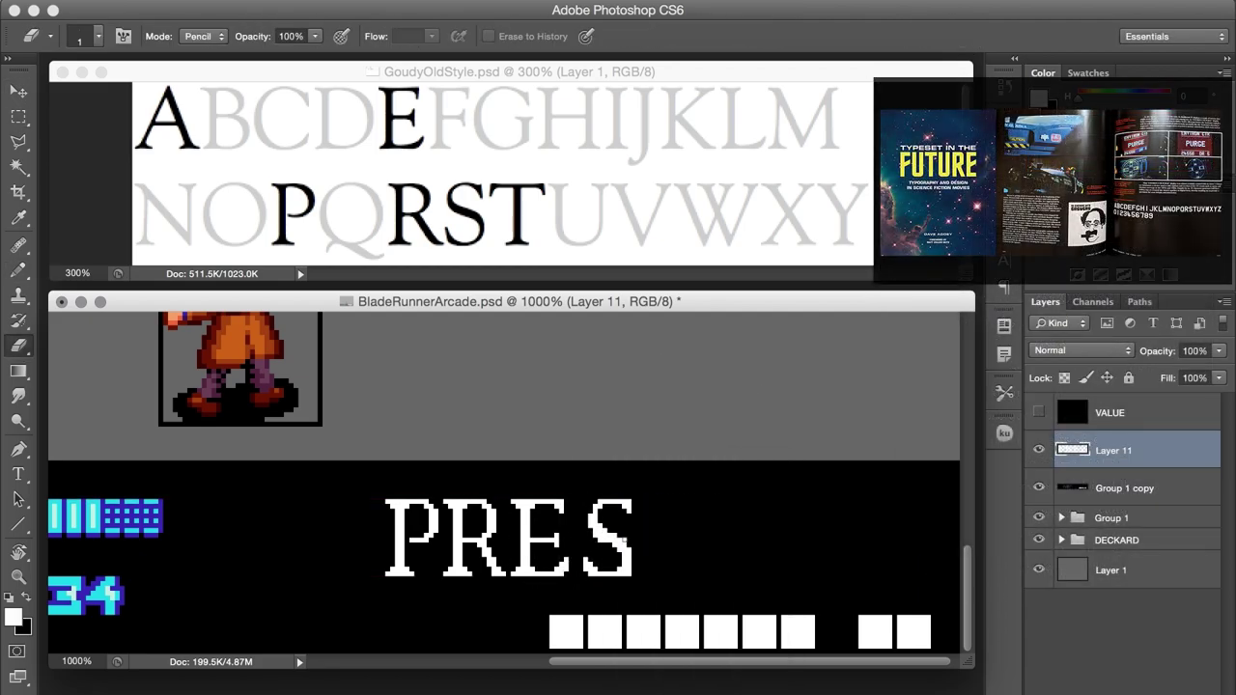
{"action": "key", "text": "b"}
{"action": "key", "text": "m"}
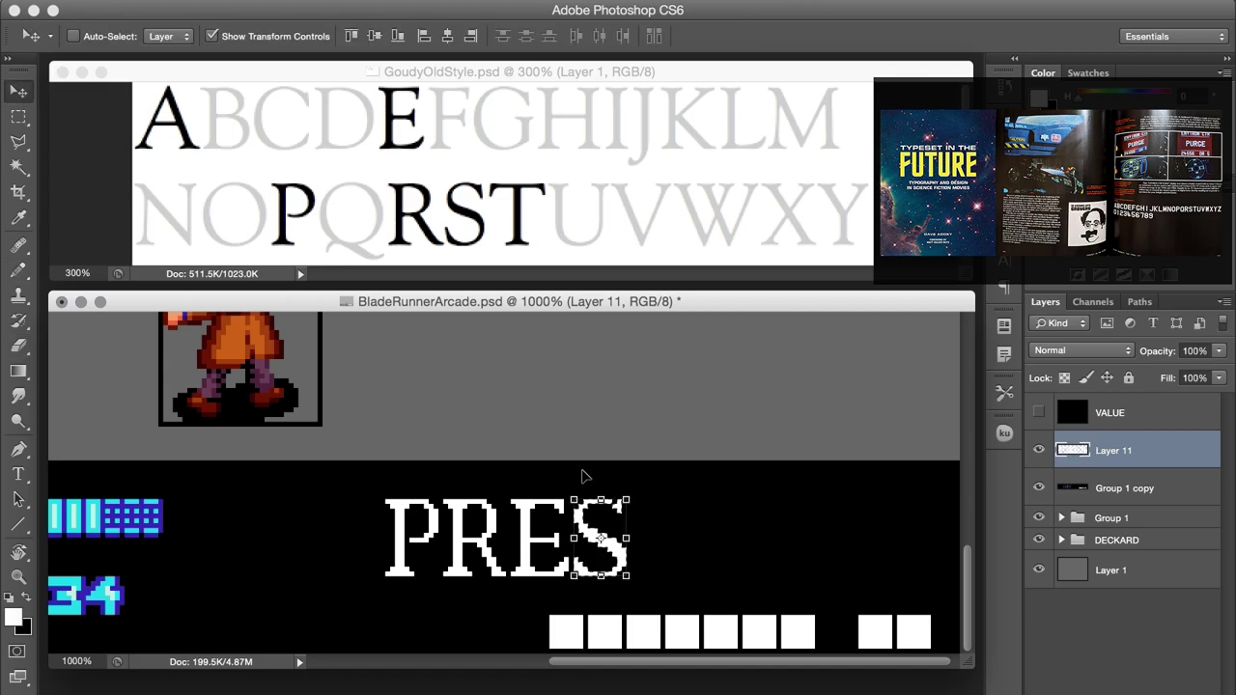
Step: Duplicate the serif S to complete PRESS, and place another S after a gap to begin the second word
{"action": "left_click_drag", "start_coordinate": [609, 541], "coordinate": [661, 541]}
{"action": "key", "text": "ctrl+apostrophe"}
{"action": "key", "text": "ctrl+apostrophe"}
{"action": "left_click_drag", "start_coordinate": [715, 592], "coordinate": [686, 592]}
{"action": "left_click_drag", "start_coordinate": [627, 541], "coordinate": [714, 541]}
Step: Copy the P beside the second word's S and rework it into a matching serif T
{"action": "left_click_drag", "start_coordinate": [387, 541], "coordinate": [773, 540]}
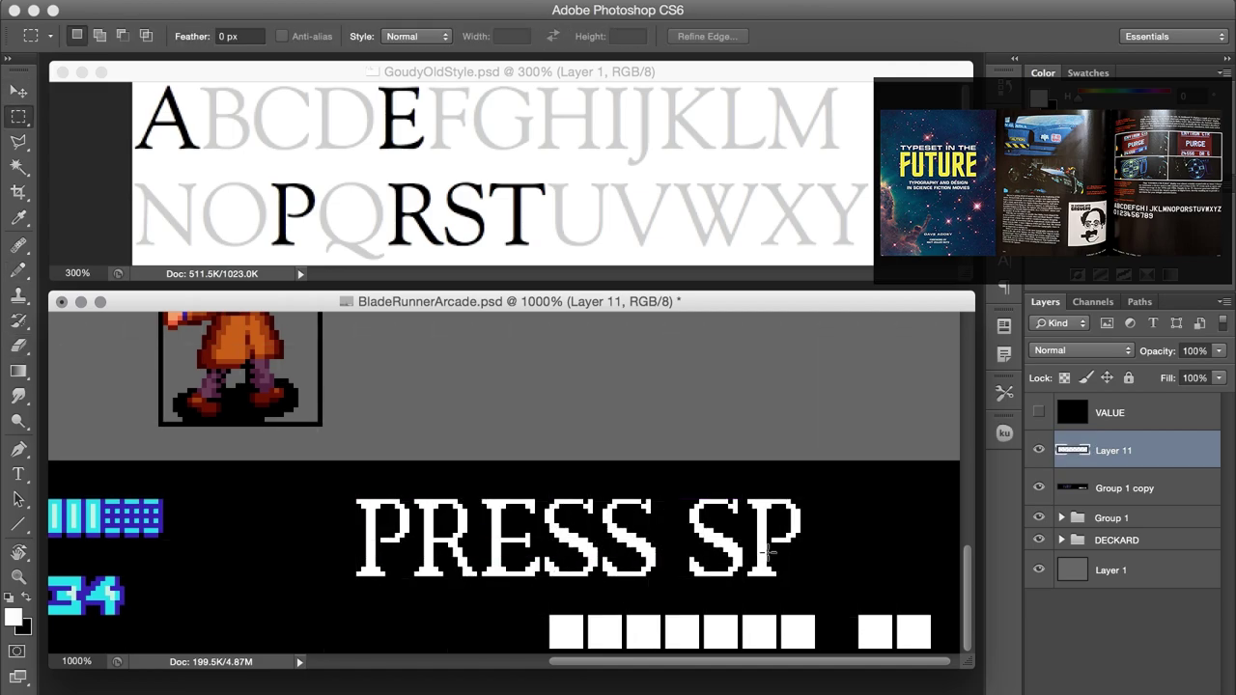
{"action": "mouse_move", "coordinate": [749, 584]}
{"action": "left_mouse_down"}
{"action": "mouse_move", "coordinate": [793, 488]}
{"action": "mouse_move", "coordinate": [830, 541]}
{"action": "left_mouse_up"}
{"action": "key", "text": "b"}
{"action": "left_click", "coordinate": [799, 568]}
{"action": "key", "text": "v"}
{"action": "key", "text": "m"}
{"action": "left_click_drag", "start_coordinate": [807, 488], "coordinate": [870, 556]}
{"action": "key", "text": "Delete"}
Step: Shape a serif A after ST, cleaning up its feet pixel by pixel
{"action": "key", "text": "b"}
{"action": "key", "text": "m"}
{"action": "left_click_drag", "start_coordinate": [821, 466], "coordinate": [879, 585]}
{"action": "key", "text": "v"}
{"action": "left_click_drag", "start_coordinate": [850, 522], "coordinate": [856, 521]}
{"action": "key", "text": "b"}
{"action": "left_click", "coordinate": [809, 558]}
{"action": "key", "text": "e"}
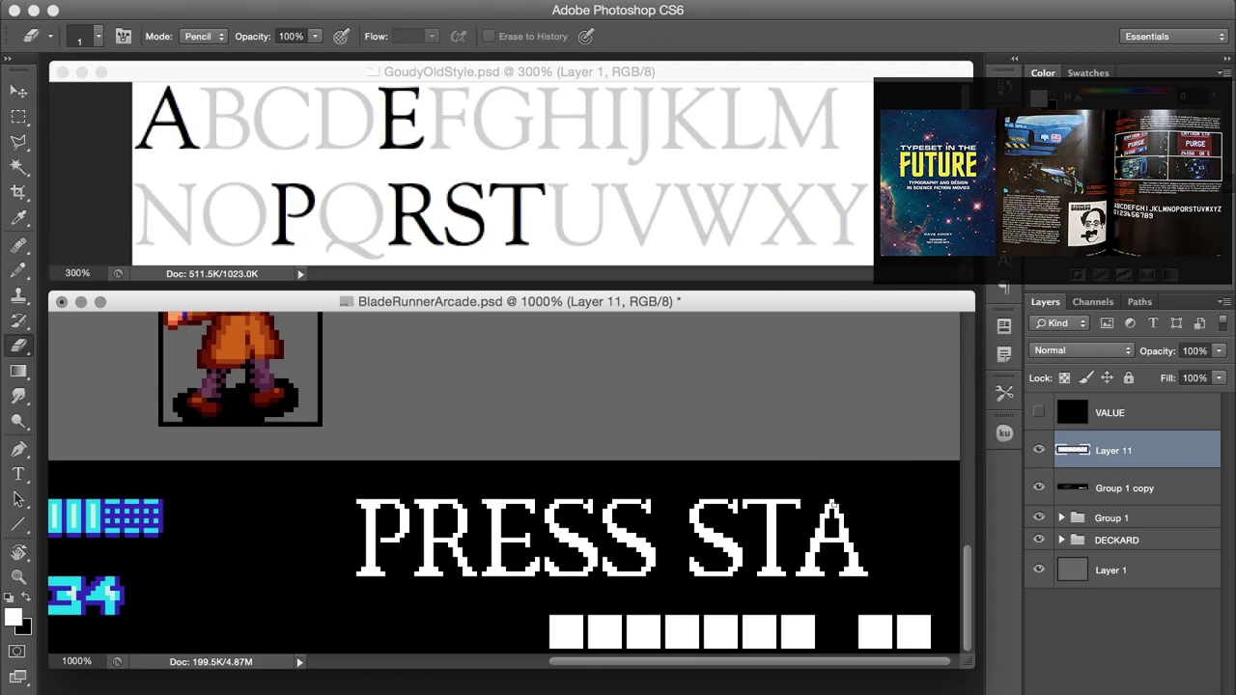
{"action": "left_click", "coordinate": [820, 572]}
Step: Copy the existing serif R and T to the end of STA to complete PRESS START
{"action": "key", "text": "ctrl+apostrophe"}
{"action": "key", "text": "m"}
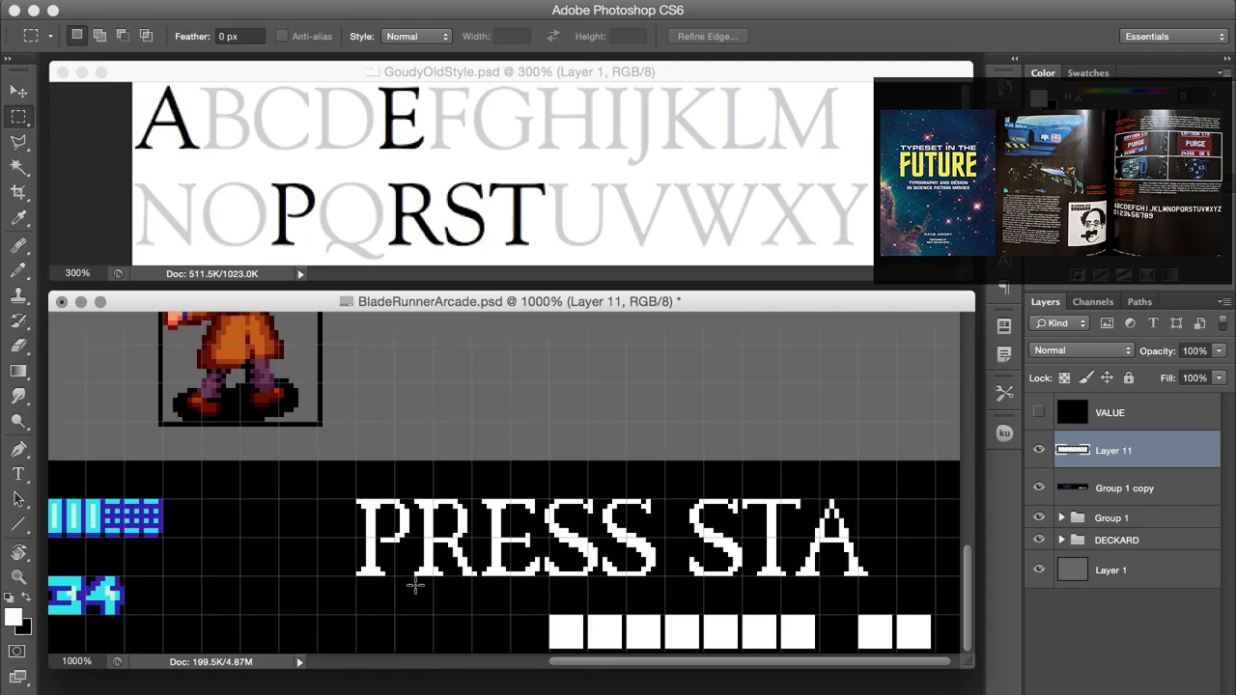
{"action": "left_click_drag", "start_coordinate": [394, 491], "coordinate": [452, 583]}
{"action": "key", "text": "v"}
{"action": "left_click_drag", "start_coordinate": [422, 537], "coordinate": [848, 537]}
{"action": "key", "text": "m"}
{"action": "left_click_drag", "start_coordinate": [689, 495], "coordinate": [886, 494]}
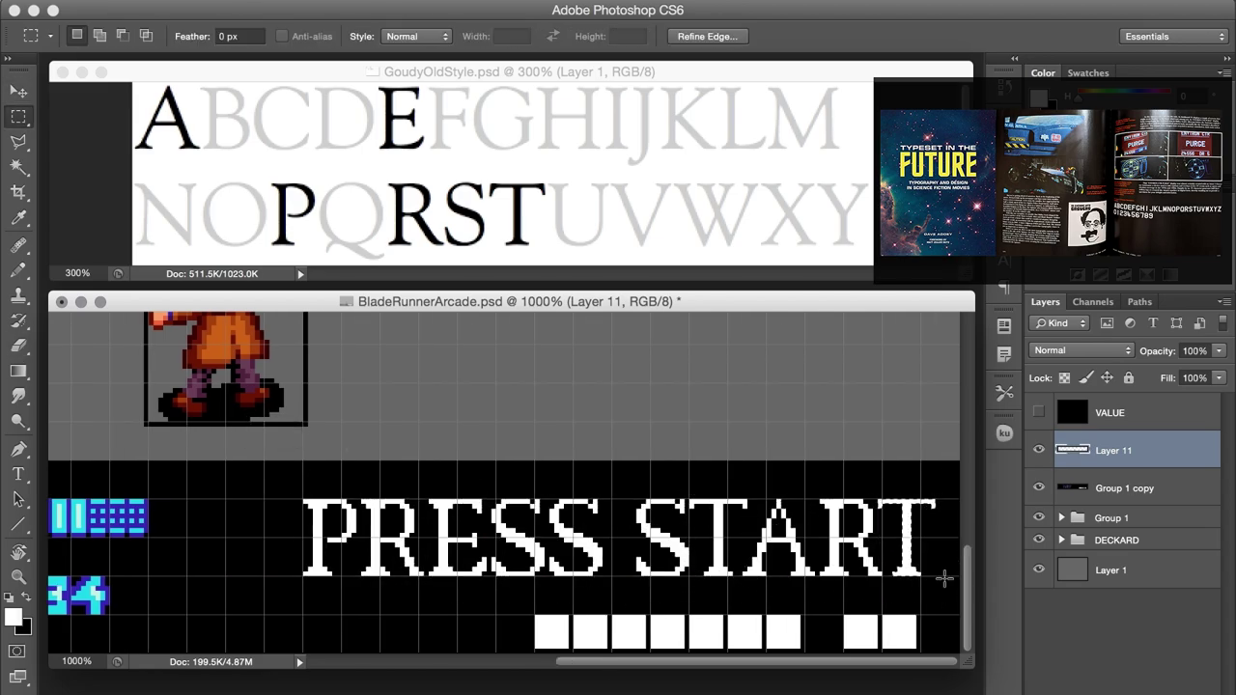
{"action": "key", "text": "ctrl+apostrophe"}
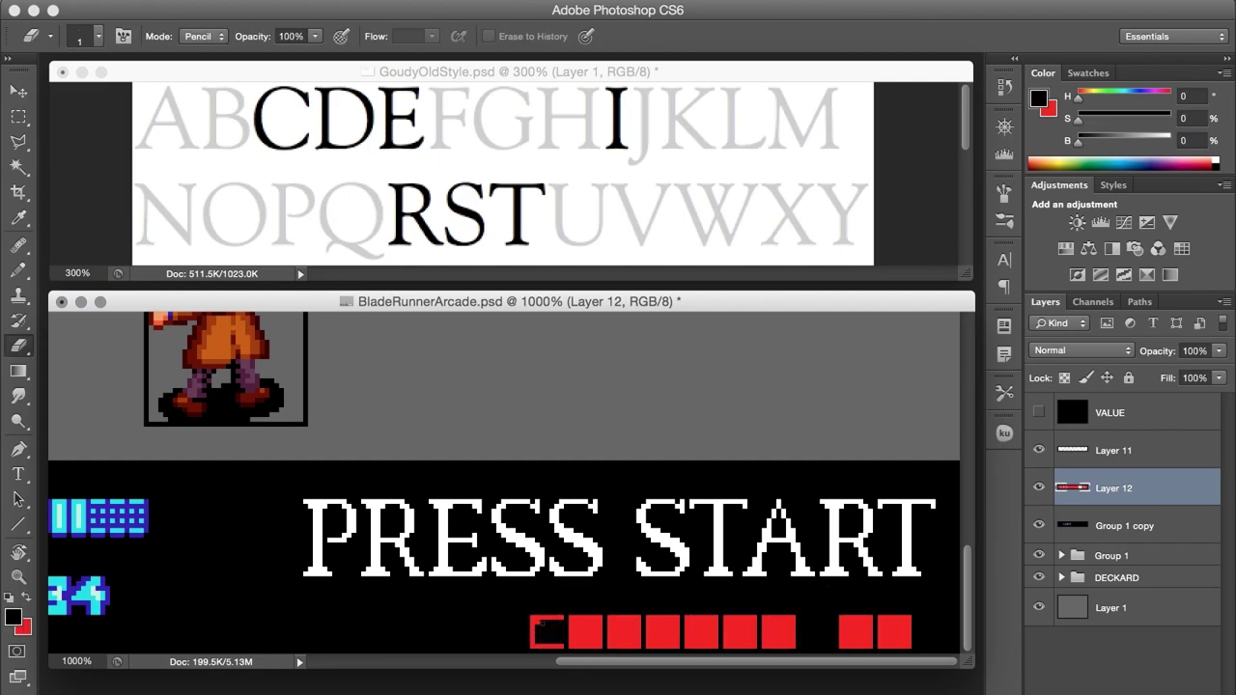
Step: Carve the first red blocks beneath PRESS START into the slab-serif letters C, R and E
{"action": "key", "text": "x"}
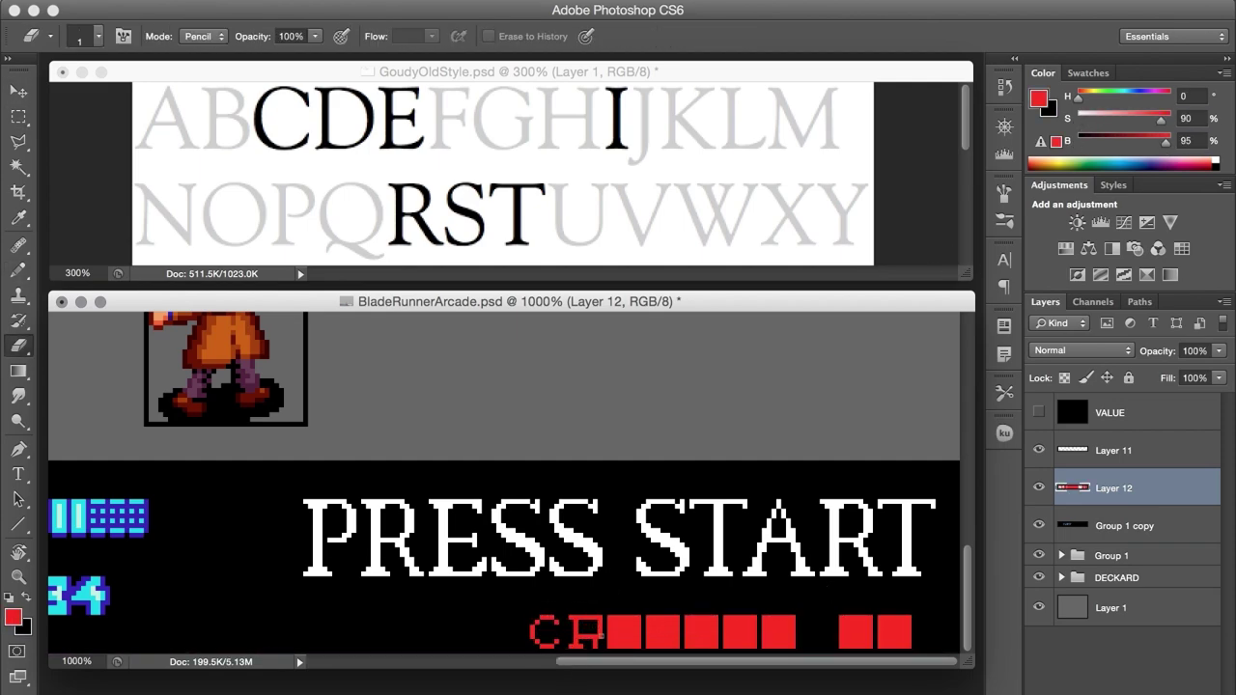
{"action": "mouse_move", "coordinate": [585, 624]}
{"action": "left_mouse_down"}
{"action": "mouse_move", "coordinate": [593, 637]}
{"action": "mouse_move", "coordinate": [645, 626]}
{"action": "mouse_move", "coordinate": [646, 639]}
{"action": "left_mouse_up"}
{"action": "key", "text": "b"}
{"action": "key", "text": "e"}
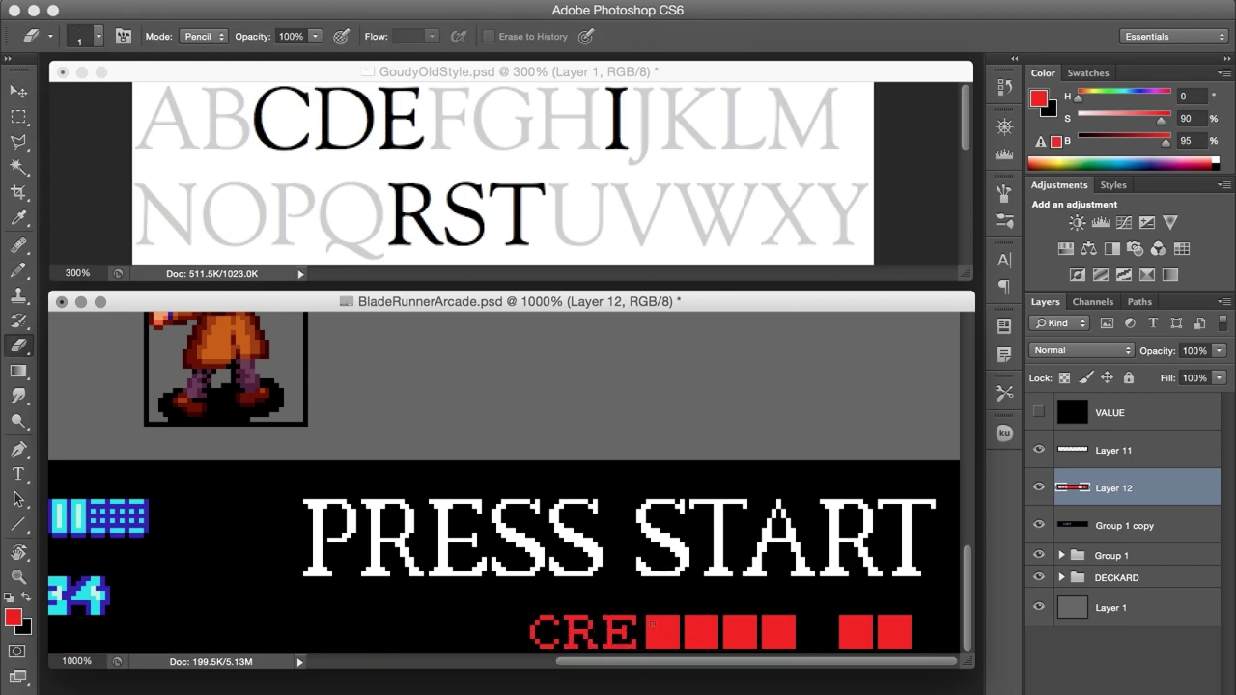
Step: Carve the following red blocks into D, I, T and S to complete the word CREDITS
{"action": "key", "text": "m"}
{"action": "key", "text": "e"}
{"action": "mouse_move", "coordinate": [699, 618]}
{"action": "left_mouse_down"}
{"action": "mouse_move", "coordinate": [699, 645]}
{"action": "mouse_move", "coordinate": [760, 656]}
{"action": "left_mouse_up"}
{"action": "key", "text": "m"}
{"action": "key", "text": "Delete"}
{"action": "scroll", "coordinate": [760, 637], "scroll_direction": "left", "scroll_amount": 1}
{"action": "key", "text": "b"}
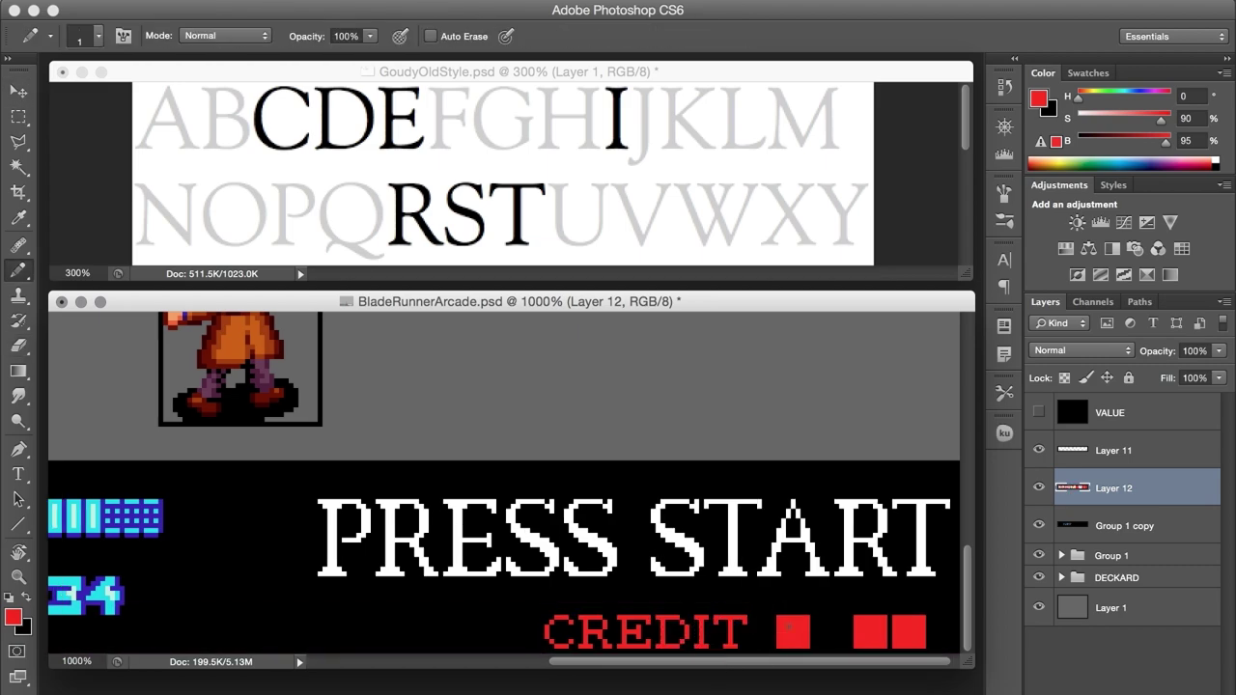
{"action": "key", "text": "e"}
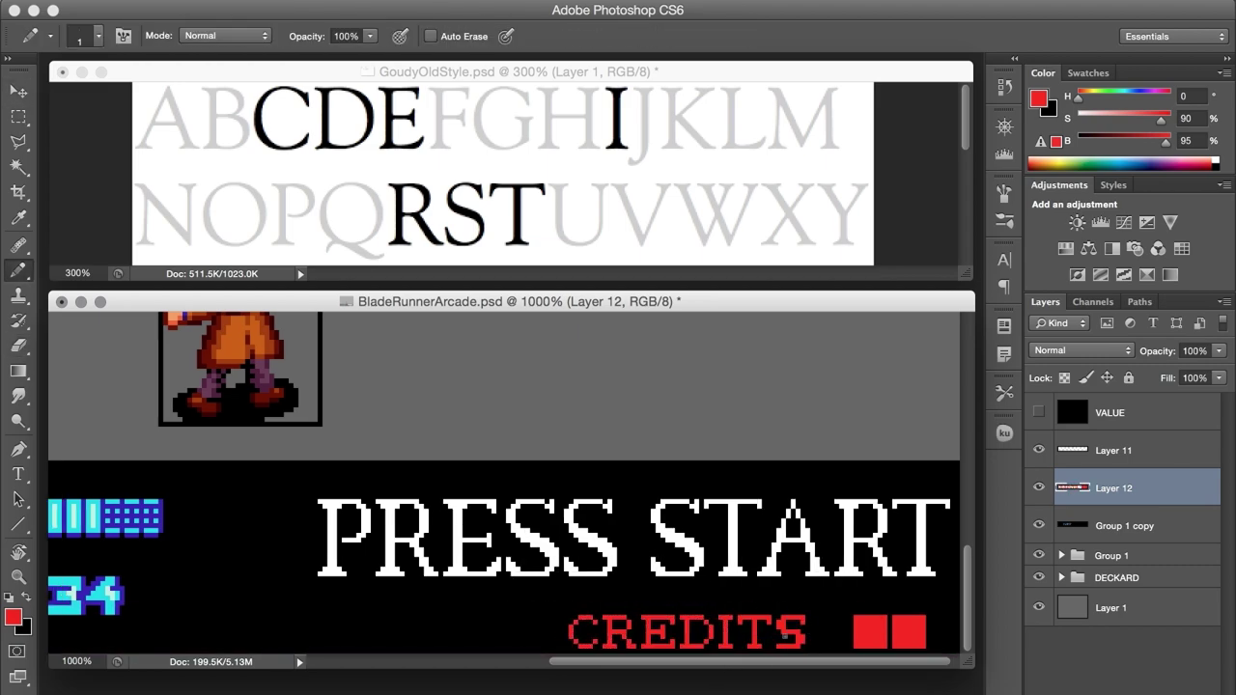
Step: Carve the two remaining red blocks into the digits 06 after CREDITS
{"action": "key", "text": "b"}
{"action": "key", "text": "e"}
{"action": "mouse_move", "coordinate": [879, 623]}
{"action": "left_mouse_down"}
{"action": "mouse_move", "coordinate": [875, 642]}
{"action": "mouse_move", "coordinate": [865, 616]}
{"action": "mouse_move", "coordinate": [910, 628]}
{"action": "left_mouse_up"}
{"action": "key", "text": "b"}
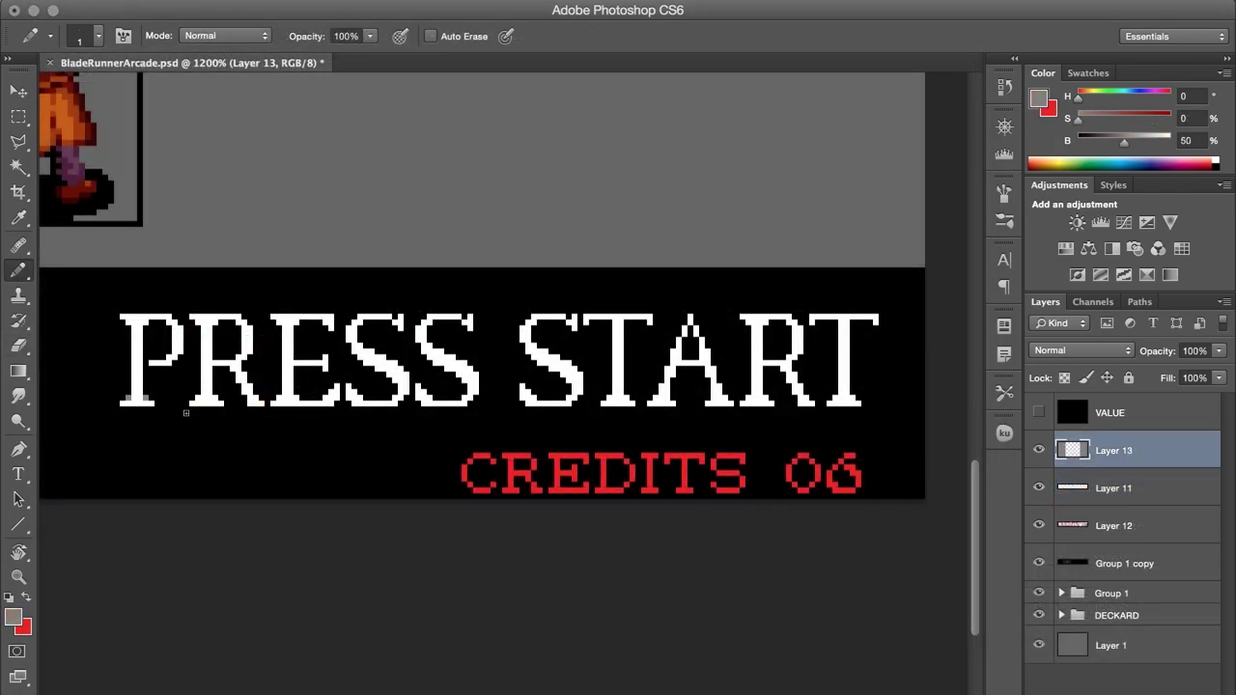
Step: Soften the edges and serifs of the P, R and E in PRESS with grey pixels on the new layer
{"action": "left_click", "coordinate": [175, 355]}
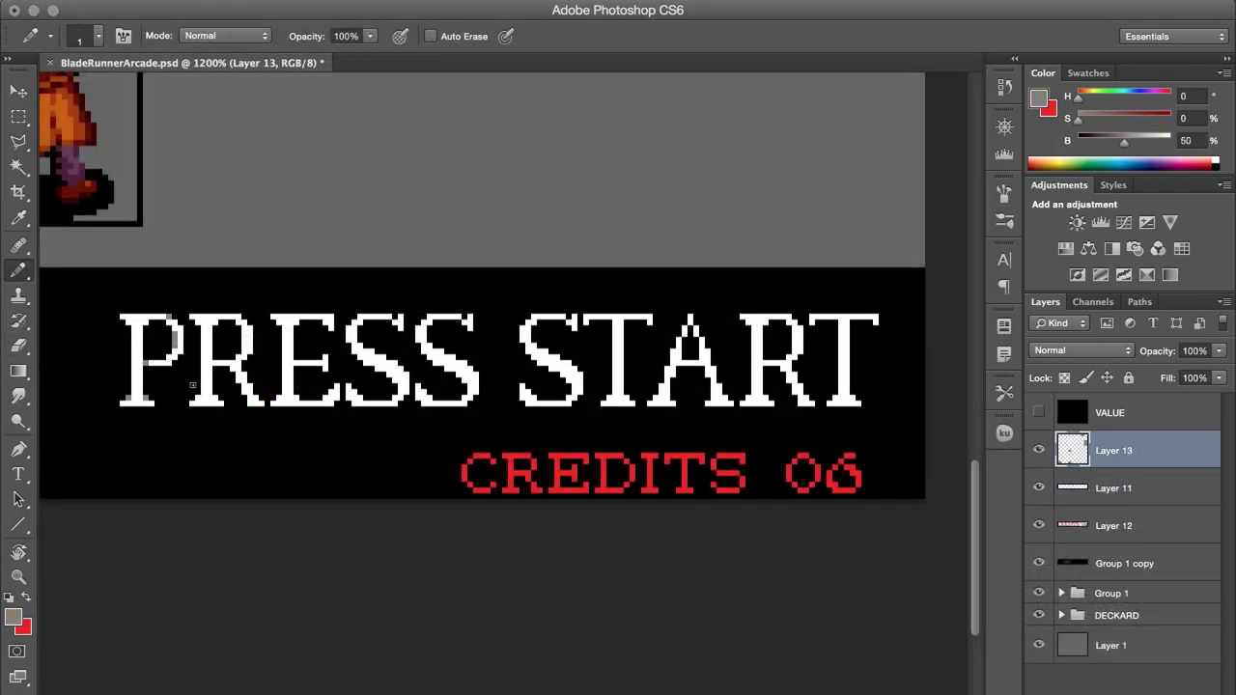
{"action": "left_click", "coordinate": [149, 323]}
{"action": "left_click", "coordinate": [181, 390]}
{"action": "left_click", "coordinate": [208, 397]}
{"action": "left_click", "coordinate": [210, 339]}
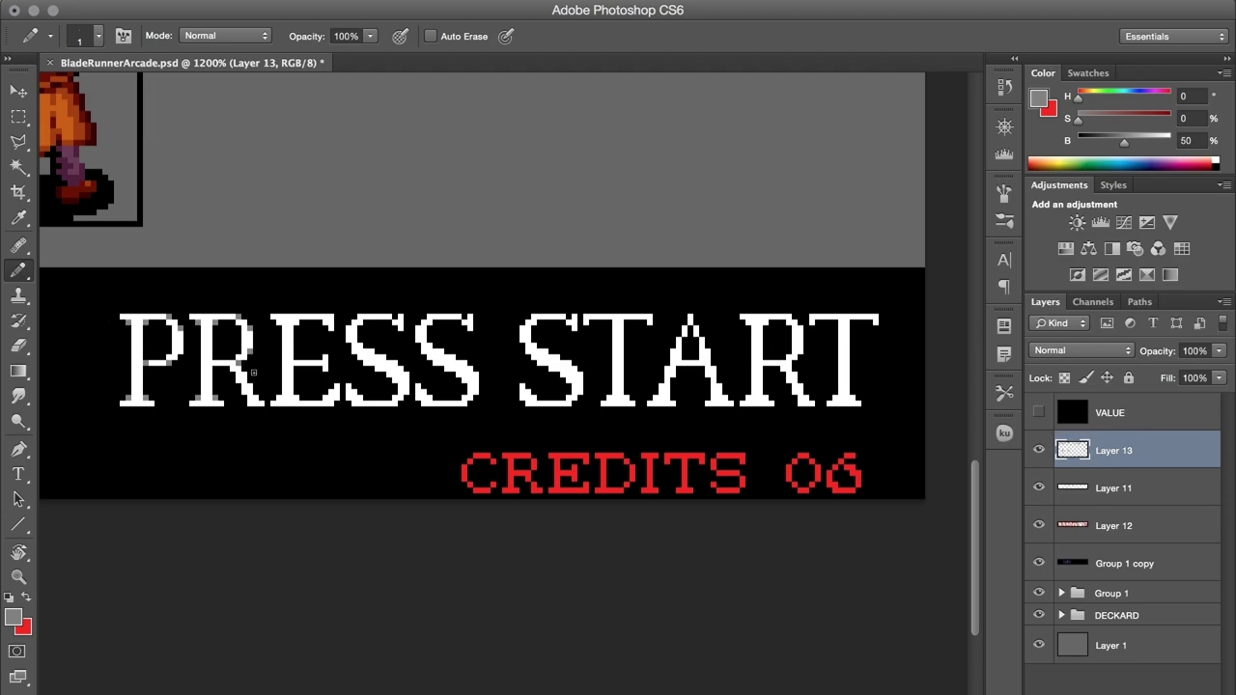
{"action": "left_click", "coordinate": [251, 403]}
{"action": "left_click", "coordinate": [274, 402]}
{"action": "left_click", "coordinate": [336, 387]}
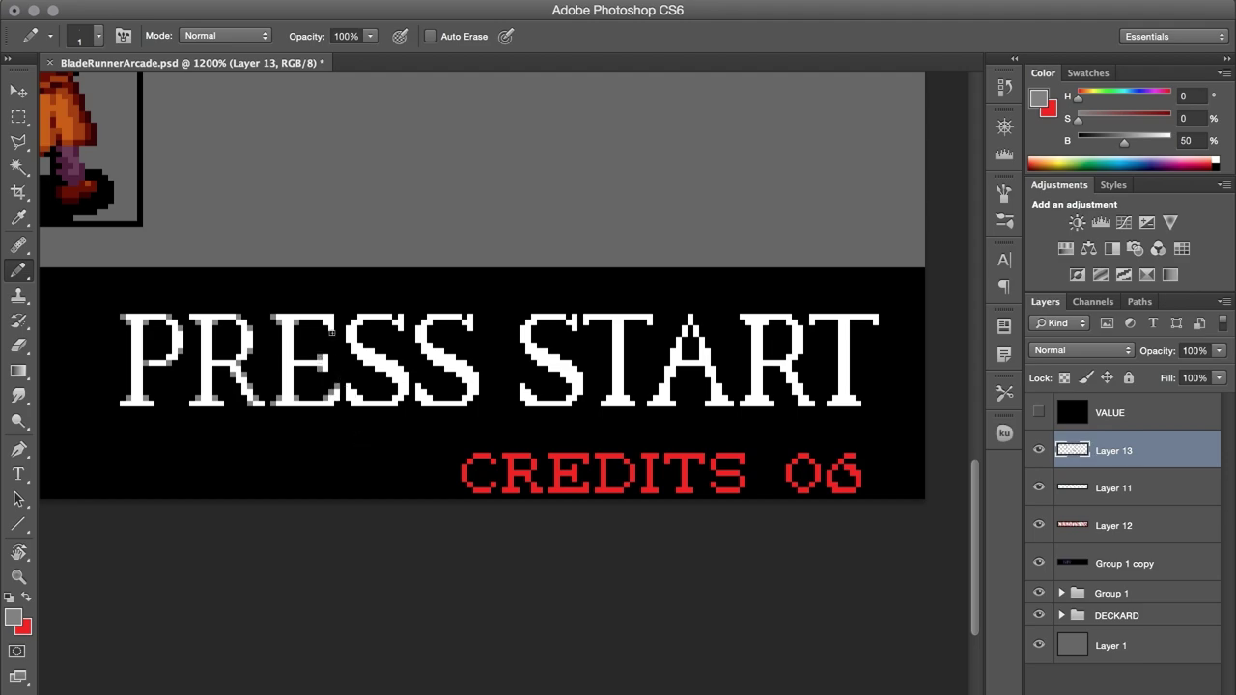
Step: Add grey softening pixels to the two S letters of PRESS and to the letters of START
{"action": "left_click", "coordinate": [396, 316]}
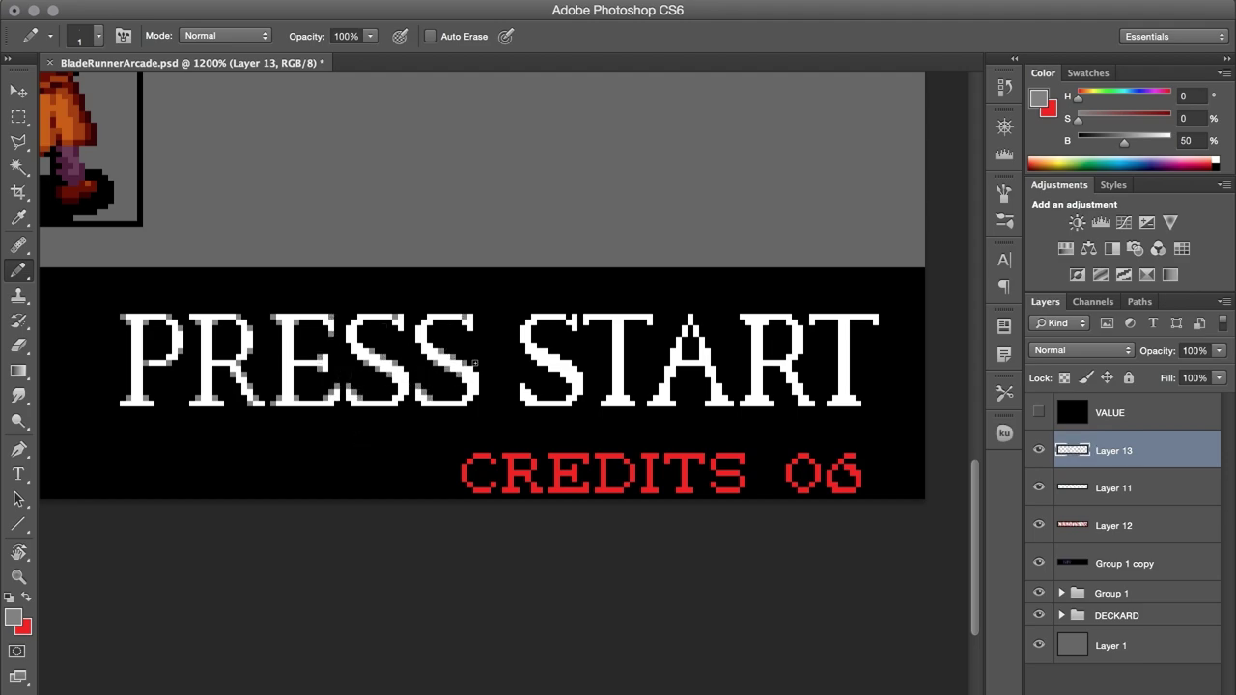
{"action": "left_click", "coordinate": [556, 356]}
{"action": "key", "text": "m"}
{"action": "left_click_drag", "start_coordinate": [566, 376], "coordinate": [455, 358]}
{"action": "left_click", "coordinate": [419, 268]}
{"action": "key", "text": "b"}
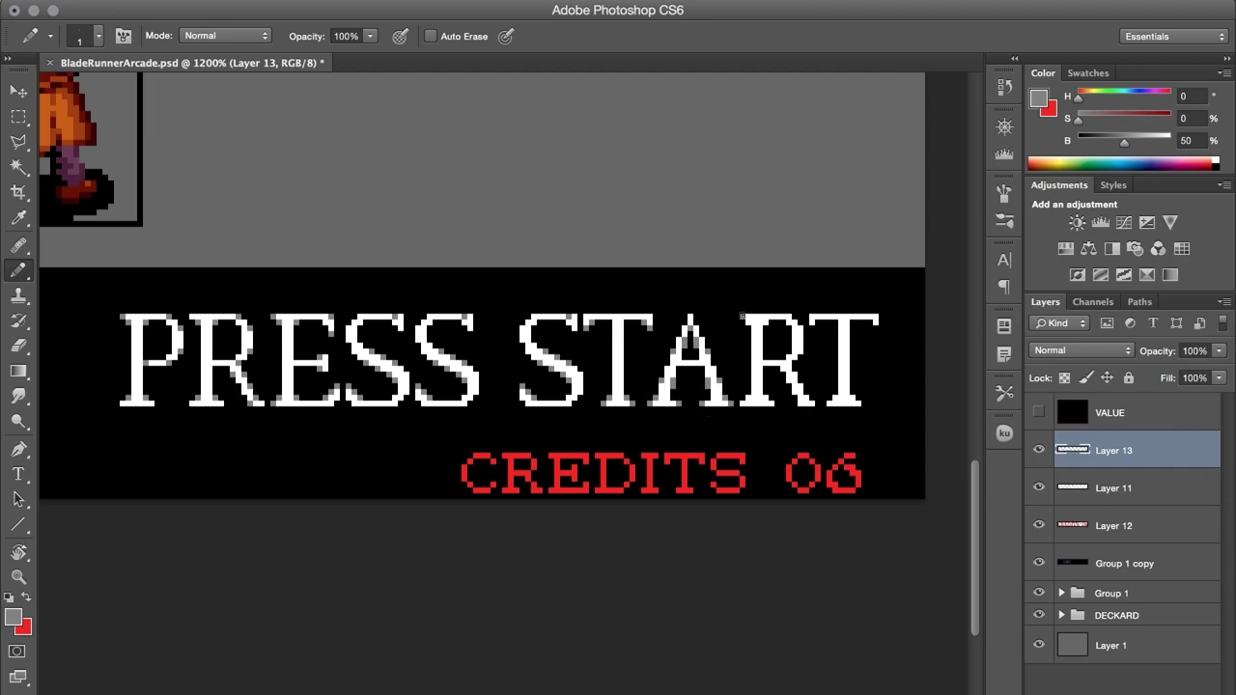
{"action": "key", "text": "ctrl+z"}
{"action": "key", "text": "ctrl+z"}
{"action": "key", "text": "m"}
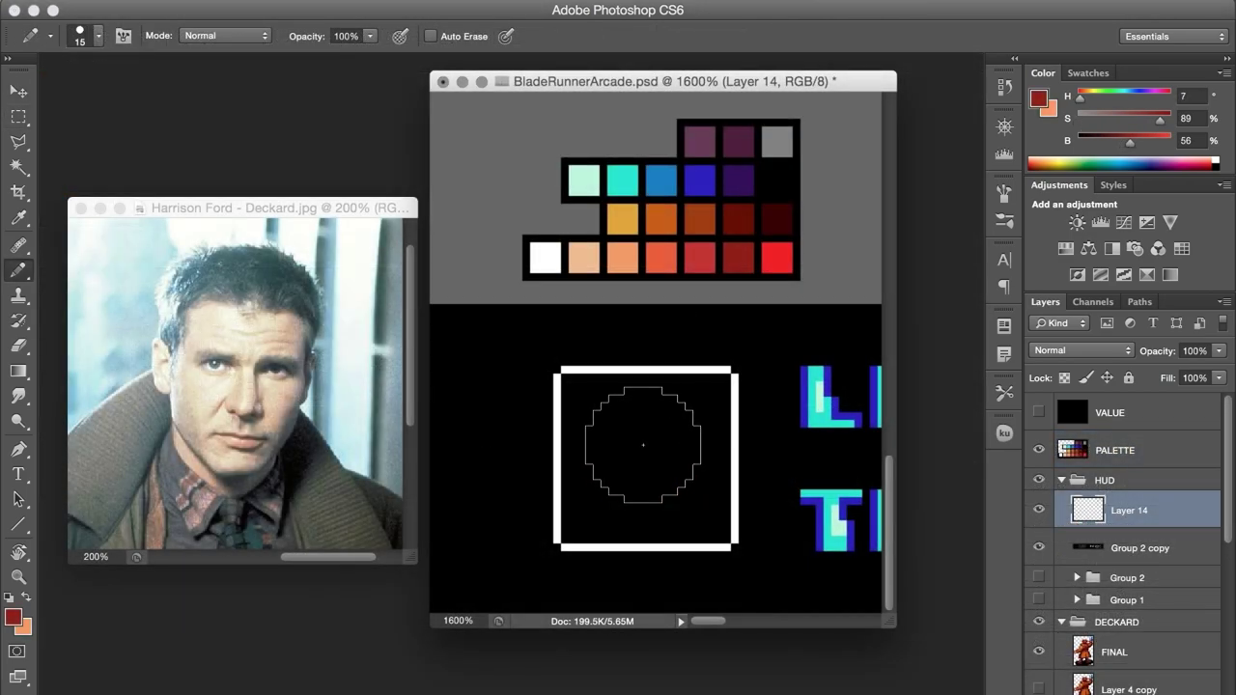
Step: Place a dark red circle in the white portrait frame and delete its contracted interior to leave a one-pixel ring
{"action": "key", "text": "alt+BackSpace"}
{"action": "key", "text": "m"}
{"action": "left_click_drag", "start_coordinate": [576, 443], "coordinate": [707, 513]}
{"action": "left_click", "coordinate": [1089, 510], "text": "ctrl"}
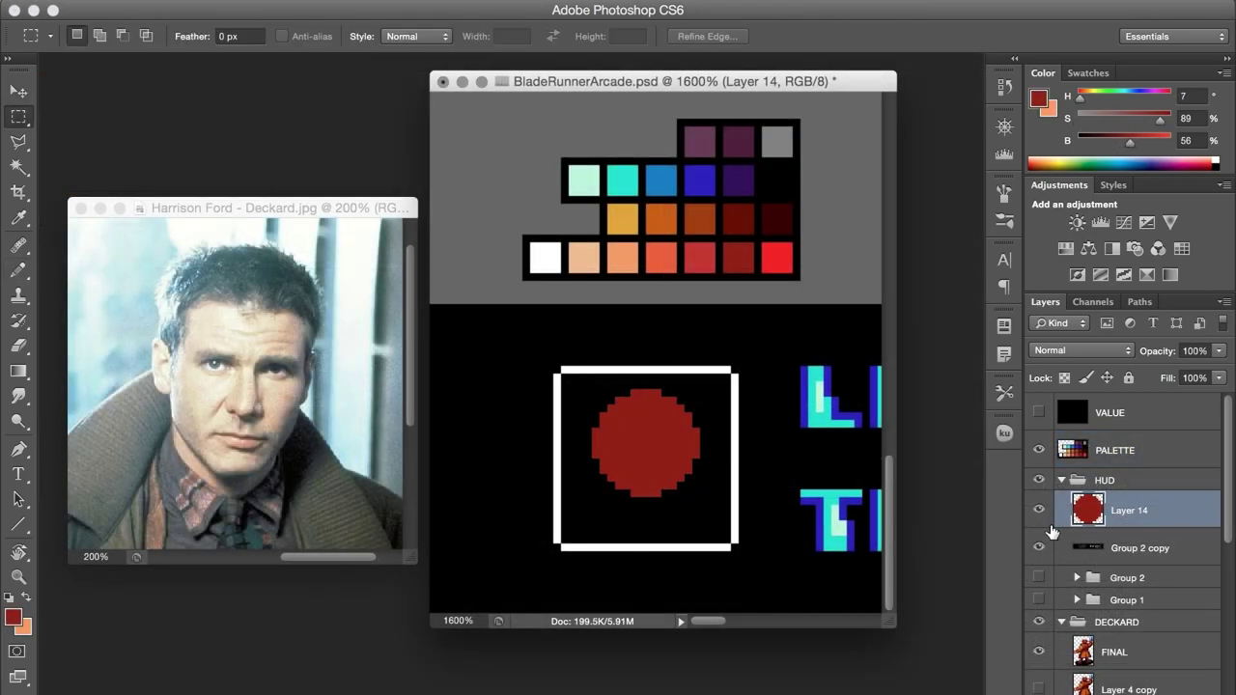
{"action": "mouse_move", "coordinate": [413, 187]}
{"action": "left_click", "coordinate": [599, 293]}
{"action": "key", "text": "Return"}
{"action": "key", "text": "Delete"}
{"action": "key", "text": "ctrl+d"}
{"action": "key", "text": "e"}
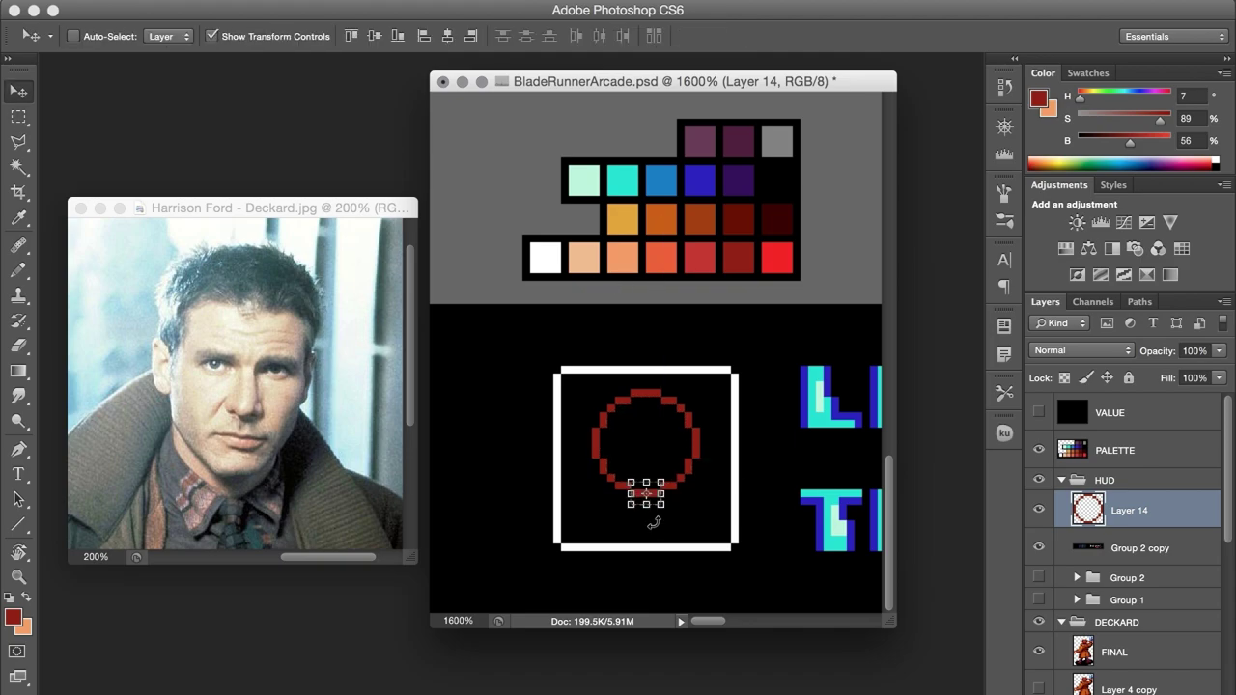
Step: Reshape the ring into a dark red head outline with ears and chin, and draw the eyes, brows and mouth
{"action": "mouse_move", "coordinate": [644, 503]}
{"action": "left_mouse_down"}
{"action": "mouse_move", "coordinate": [668, 474]}
{"action": "mouse_move", "coordinate": [606, 475]}
{"action": "mouse_move", "coordinate": [638, 447]}
{"action": "left_mouse_up"}
{"action": "key", "text": "b"}
{"action": "key", "text": "e"}
{"action": "left_click", "coordinate": [627, 401]}
{"action": "left_click", "coordinate": [666, 401]}
{"action": "key", "text": "b"}
{"action": "left_click_drag", "start_coordinate": [655, 447], "coordinate": [684, 447]}
{"action": "left_click_drag", "start_coordinate": [639, 485], "coordinate": [653, 484]}
{"action": "key", "text": "e"}
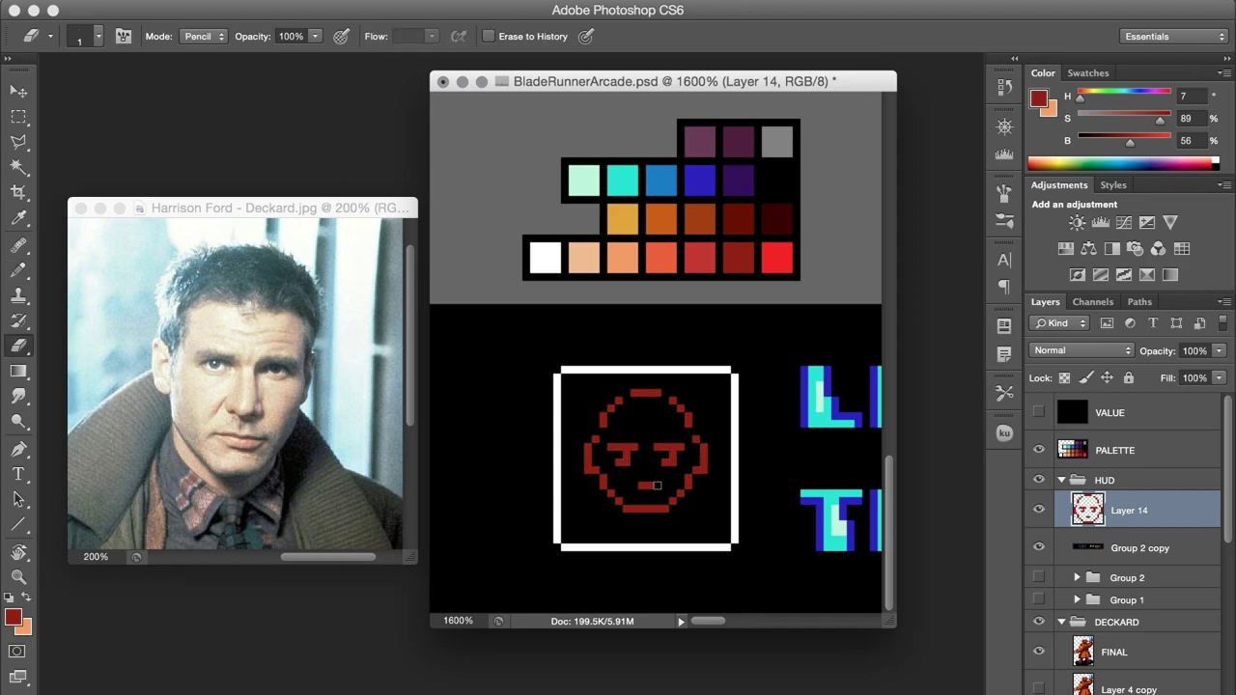
Step: Duplicate the head outline layer and fill the face with the light orange skin colour
{"action": "key", "text": "super+j"}
{"action": "key", "text": "w"}
{"action": "left_click", "coordinate": [687, 492]}
{"action": "key", "text": "super+BackSpace"}
{"action": "key", "text": "super+d"}
{"action": "key", "text": "m"}
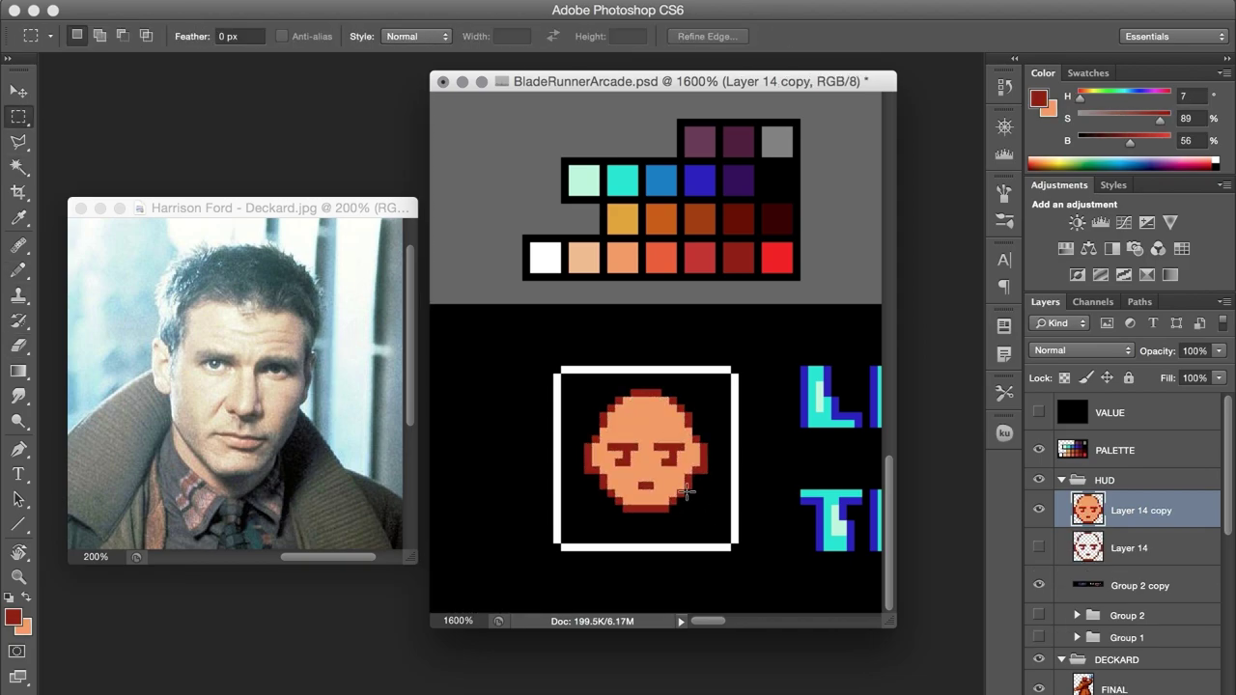
Step: Paint short dark red hair on the head and add orange-red shading along the nose
{"action": "key", "text": "b"}
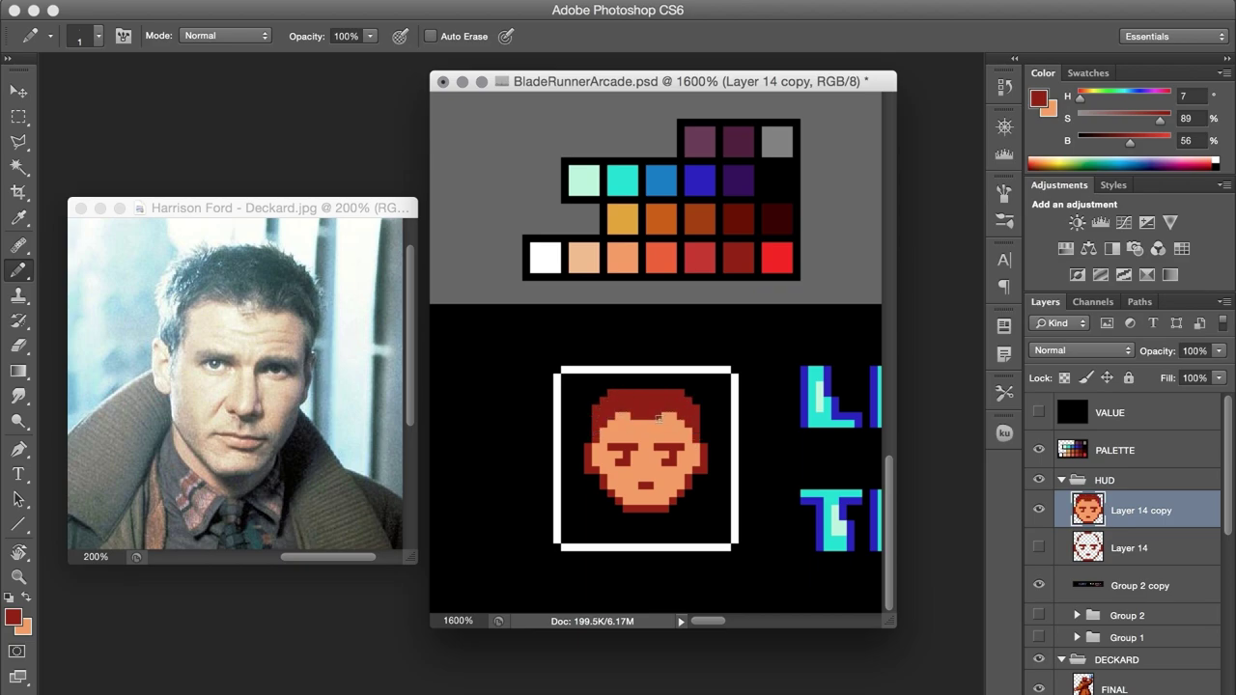
{"action": "key", "text": "x"}
{"action": "left_click", "coordinate": [642, 449], "text": "alt"}
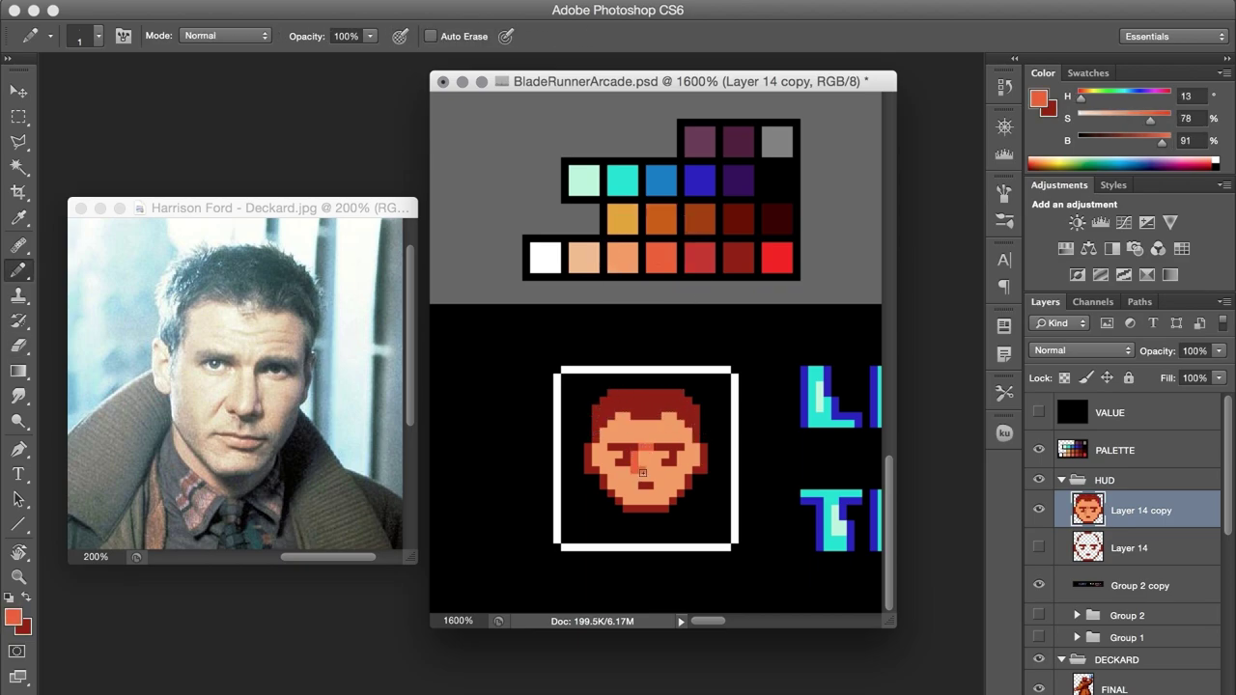
{"action": "key", "text": "x"}
{"action": "key", "text": "x"}
{"action": "key", "text": "x"}
Step: Refine the shading around the brows, nose and mouth with red and orange-red from the palette
{"action": "left_click", "coordinate": [644, 482], "text": "alt"}
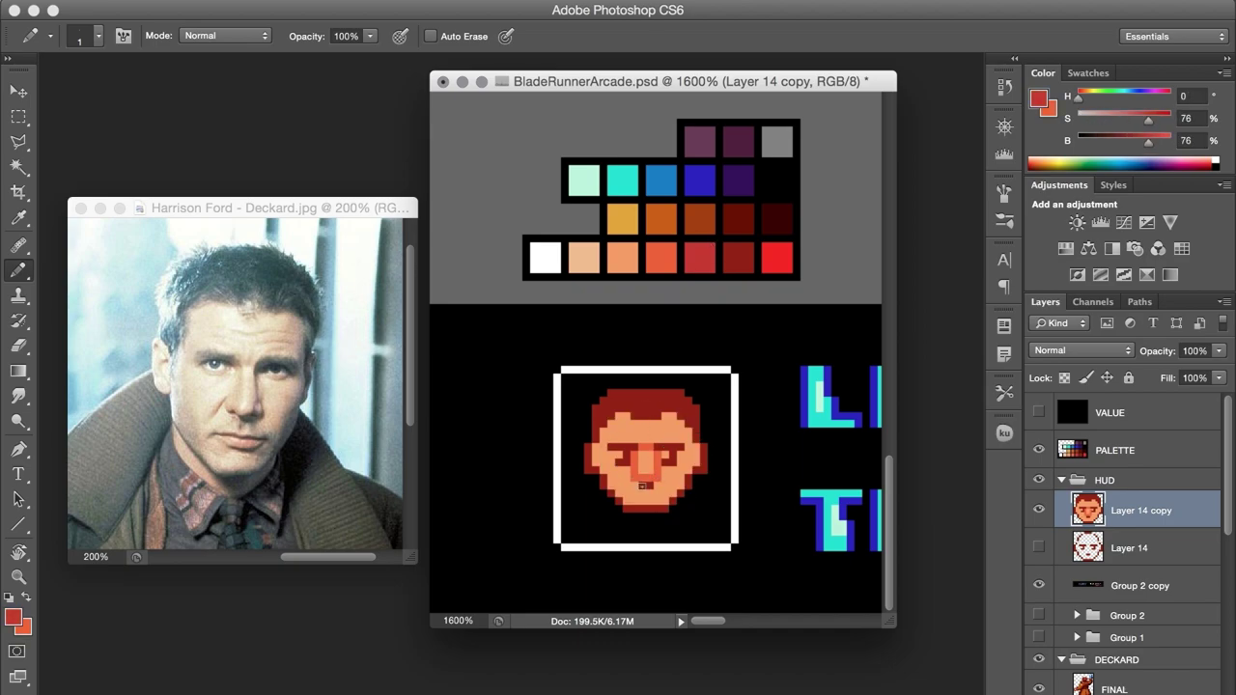
{"action": "key", "text": "m"}
{"action": "key", "text": "b"}
{"action": "left_click", "coordinate": [640, 473], "text": "alt"}
{"action": "key", "text": "m"}
{"action": "key", "text": "b"}
Step: Draw the coat collar in brown on both sides of the chin, correcting its shape with the eraser
{"action": "left_click", "coordinate": [661, 219], "text": "alt"}
{"action": "left_click_drag", "start_coordinate": [694, 485], "coordinate": [730, 509]}
{"action": "left_click_drag", "start_coordinate": [600, 484], "coordinate": [574, 509]}
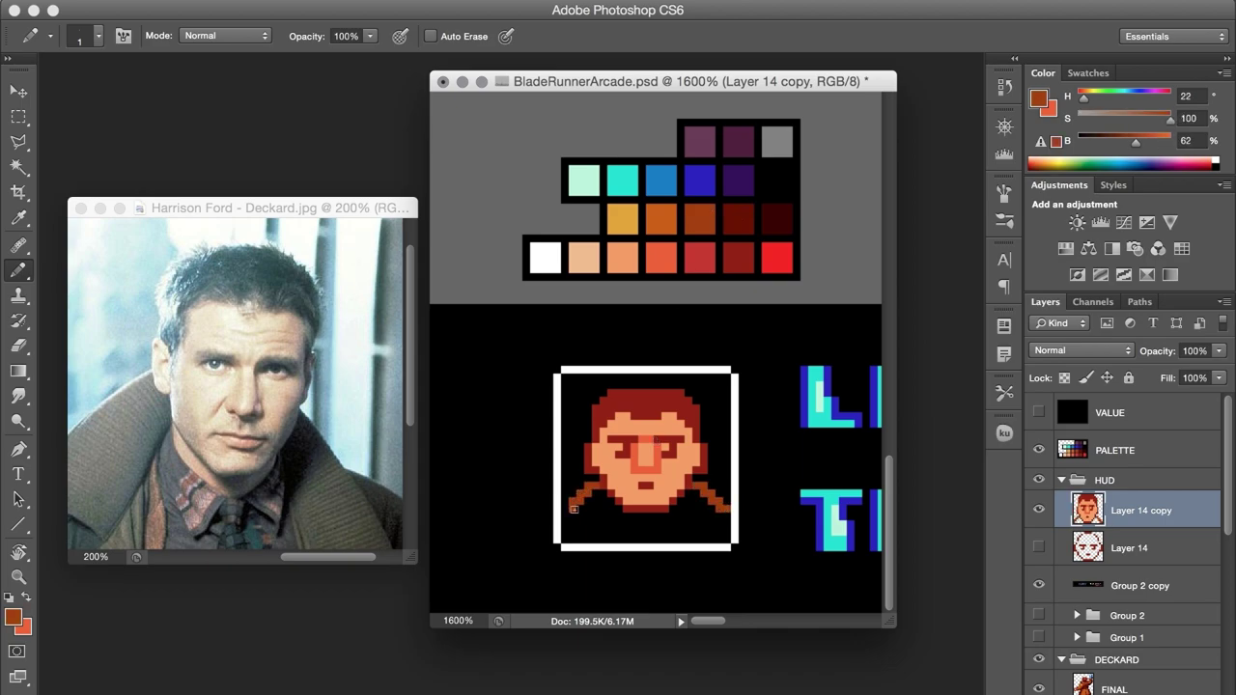
{"action": "key", "text": "e"}
{"action": "key", "text": "b"}
{"action": "key", "text": "e"}
{"action": "key", "text": "b"}
{"action": "key", "text": "e"}
{"action": "key", "text": "b"}
Step: Shade the mouth corners and jaw in orange-red and recolour the eyes and brows black
{"action": "left_click", "coordinate": [654, 483], "text": "alt"}
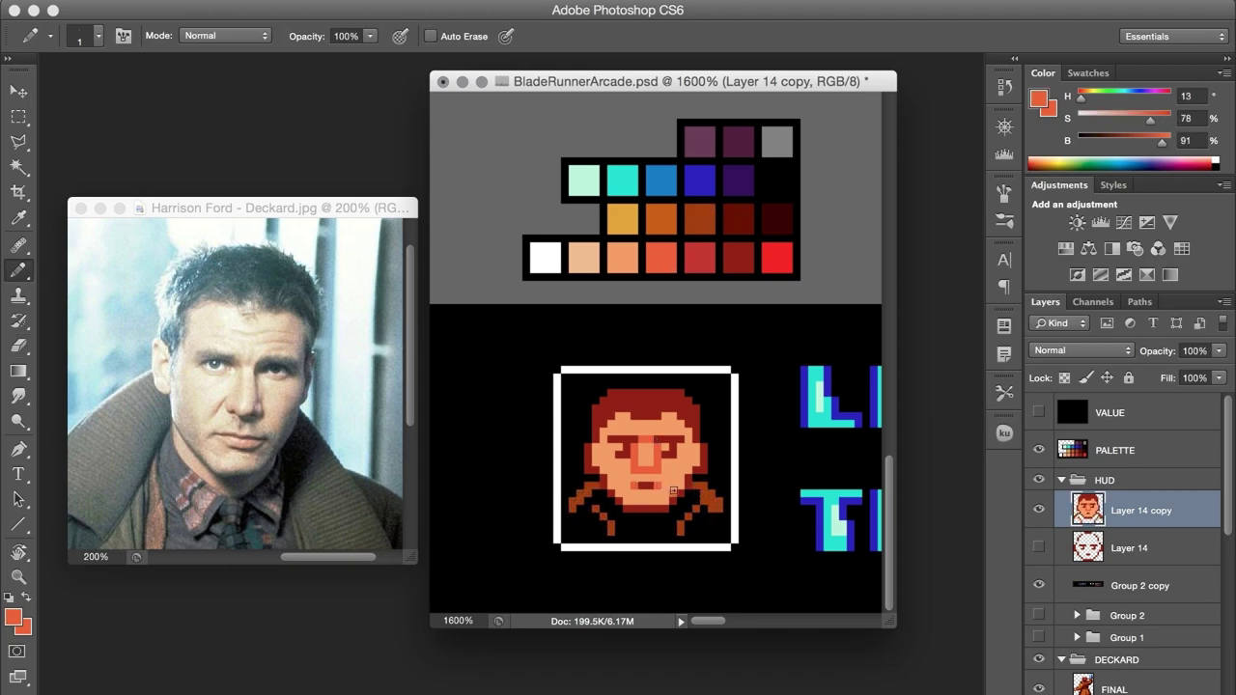
{"action": "left_click", "coordinate": [662, 491], "text": "alt"}
{"action": "left_click", "coordinate": [623, 465]}
{"action": "left_click", "coordinate": [623, 454], "text": "alt"}
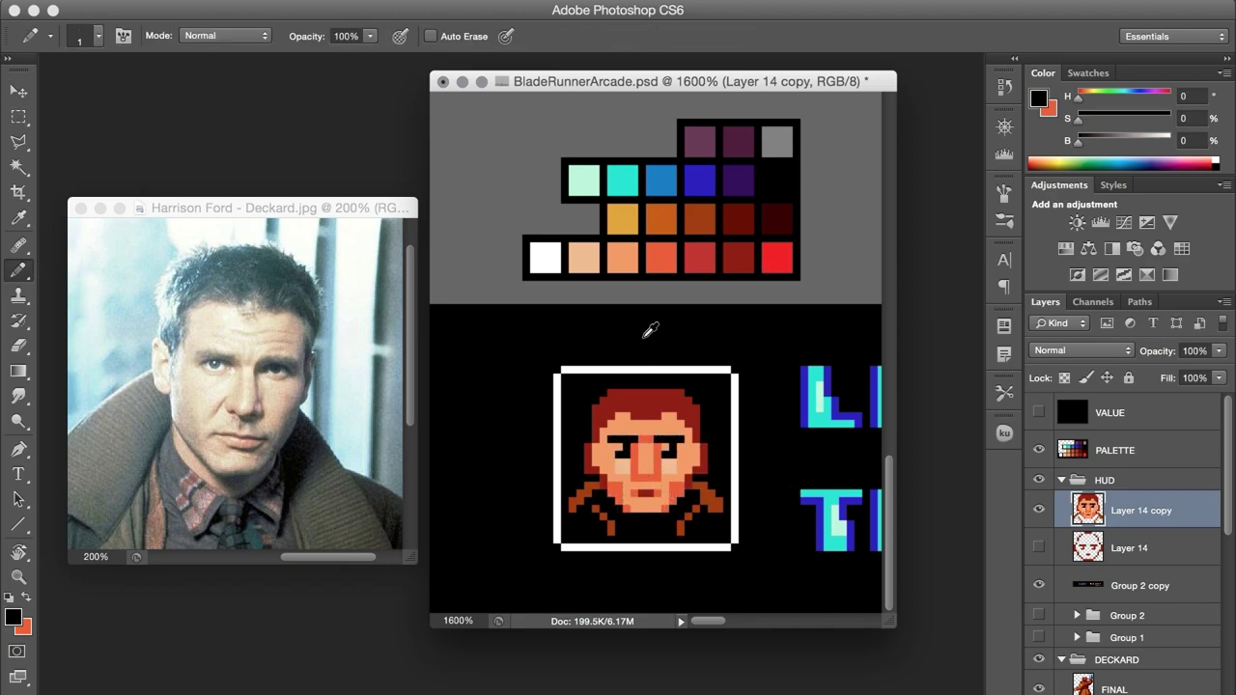
Step: Paint white into both eyes and deepen the shading of the nose, brow and temples with reds
{"action": "left_click", "coordinate": [545, 257], "text": "alt"}
{"action": "left_click", "coordinate": [619, 447]}
{"action": "left_click", "coordinate": [679, 447]}
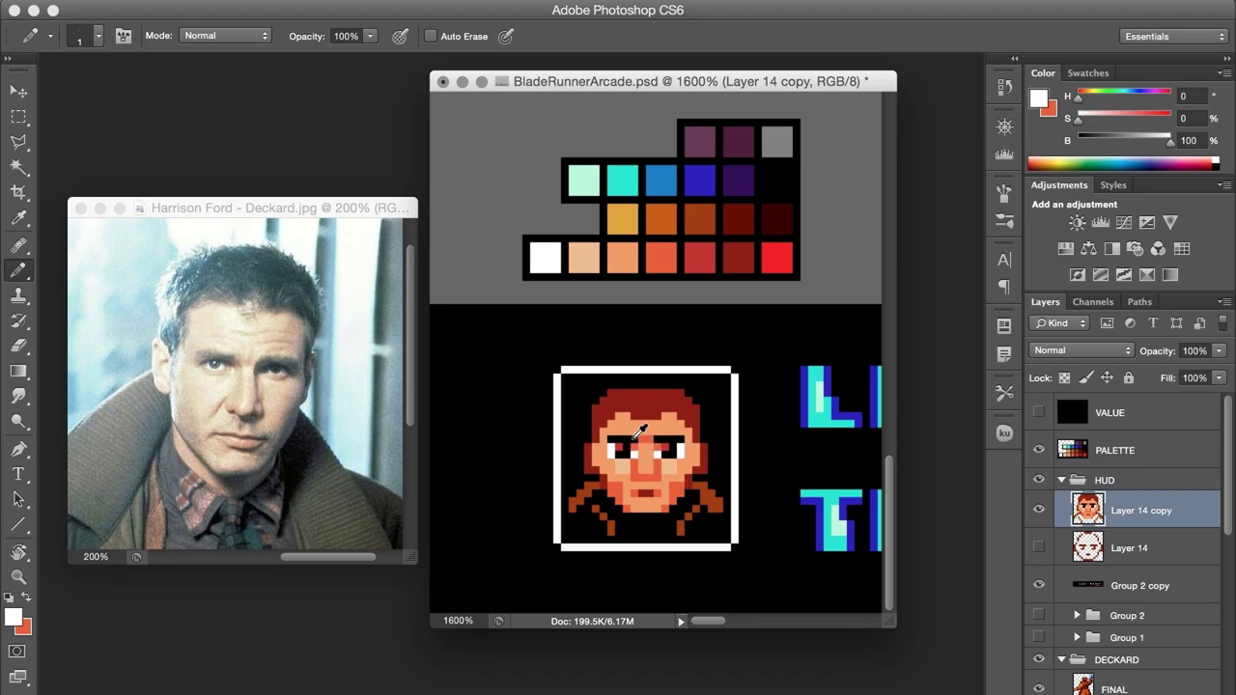
{"action": "left_click", "coordinate": [633, 440], "text": "alt"}
{"action": "left_click", "coordinate": [633, 471], "text": "alt"}
{"action": "left_click", "coordinate": [645, 444], "text": "alt"}
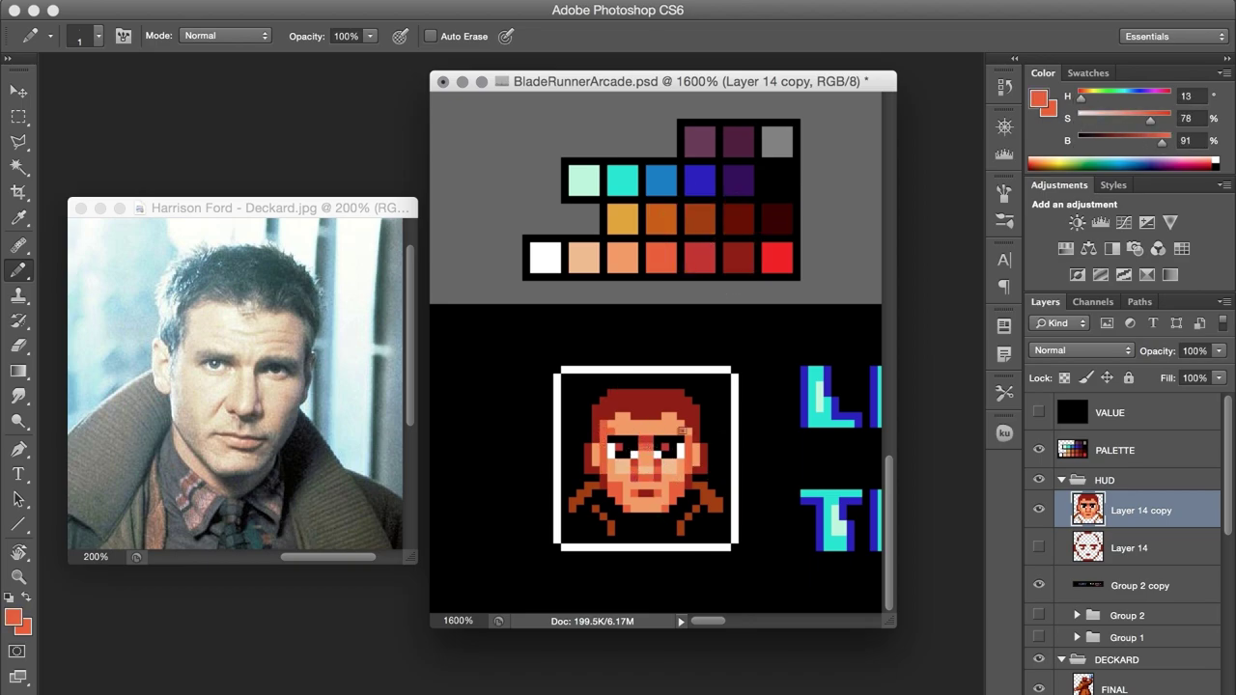
Step: Raise the top of the hair in dark red and refine the ears with skin tones
{"action": "left_click", "coordinate": [695, 400], "text": "alt"}
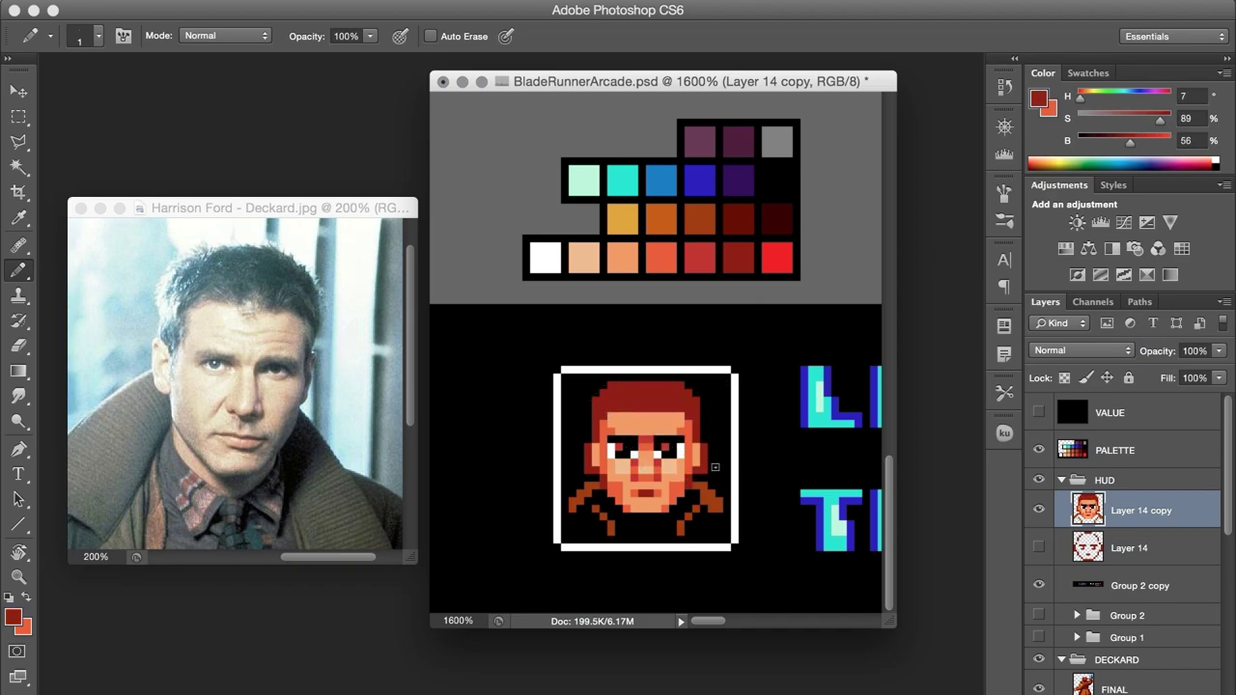
{"action": "left_click", "coordinate": [597, 448], "text": "alt"}
{"action": "left_click", "coordinate": [679, 410], "text": "alt"}
Step: Duplicate the portrait layer and rework the hair, jaw and chin on the copy with deeper reds
{"action": "key", "text": "ctrl+j"}
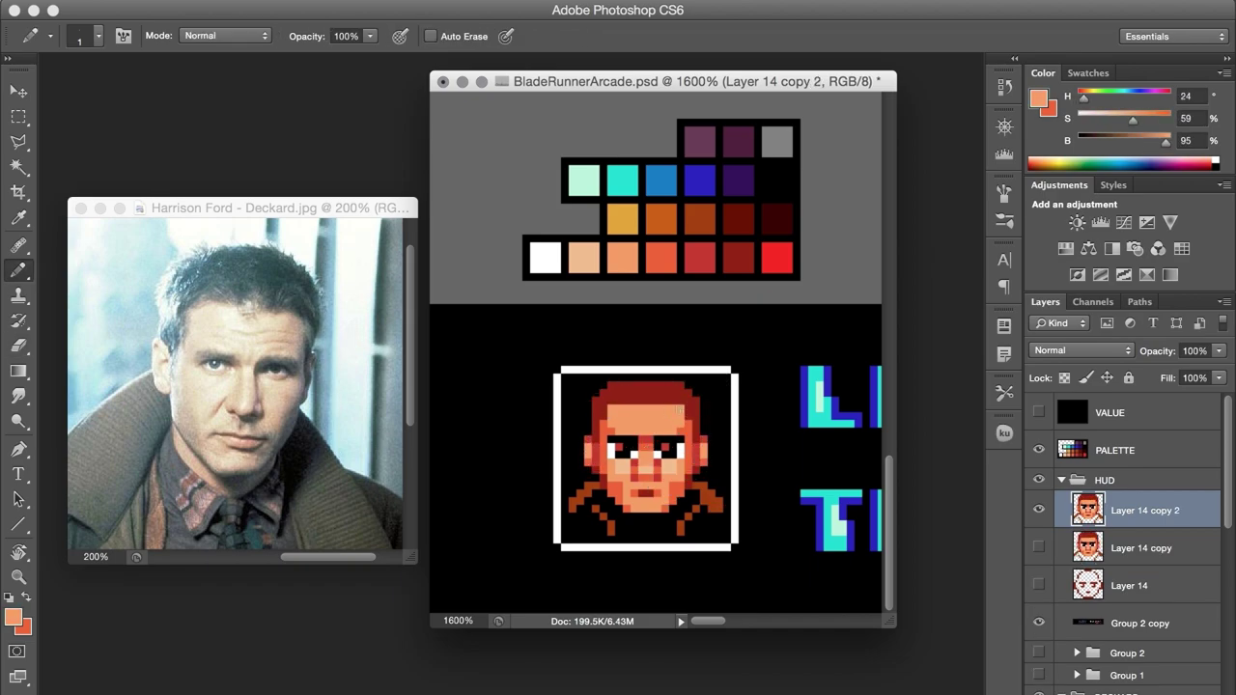
{"action": "left_click", "coordinate": [619, 510], "text": "alt"}
{"action": "left_click", "coordinate": [673, 443], "text": "alt"}
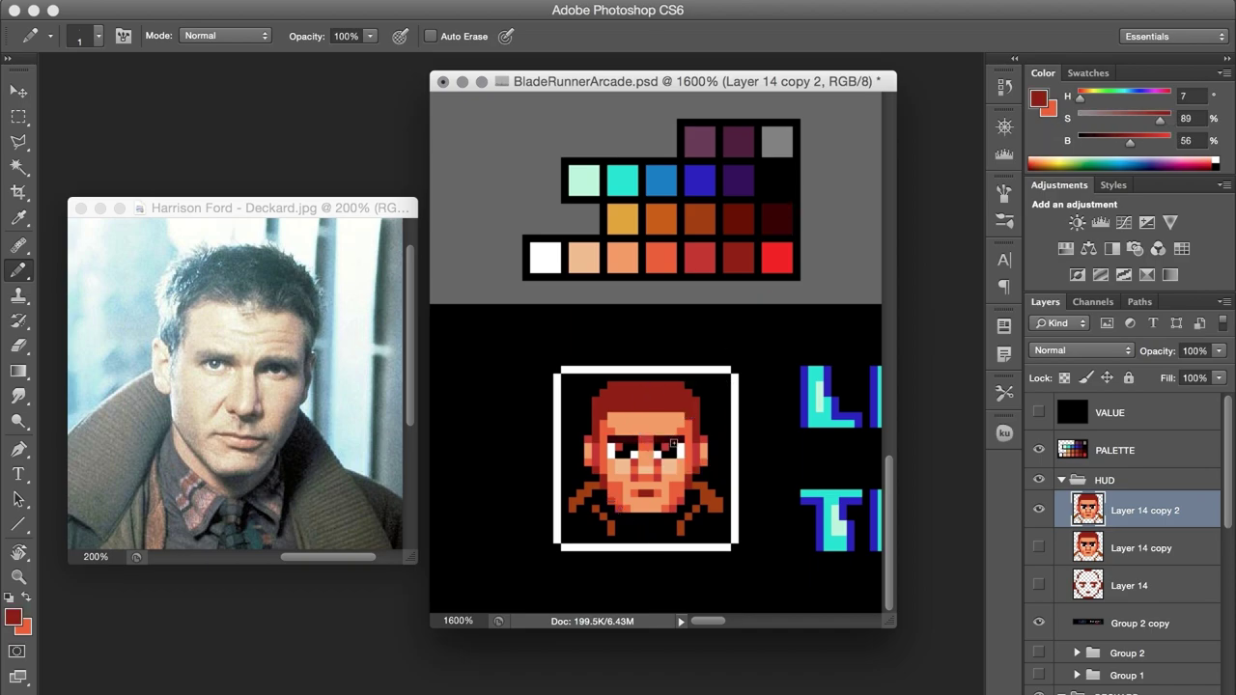
{"action": "left_click", "coordinate": [667, 522], "text": "alt"}
{"action": "left_click", "coordinate": [637, 525], "text": "alt"}
{"action": "left_click_drag", "start_coordinate": [599, 435], "coordinate": [604, 395]}
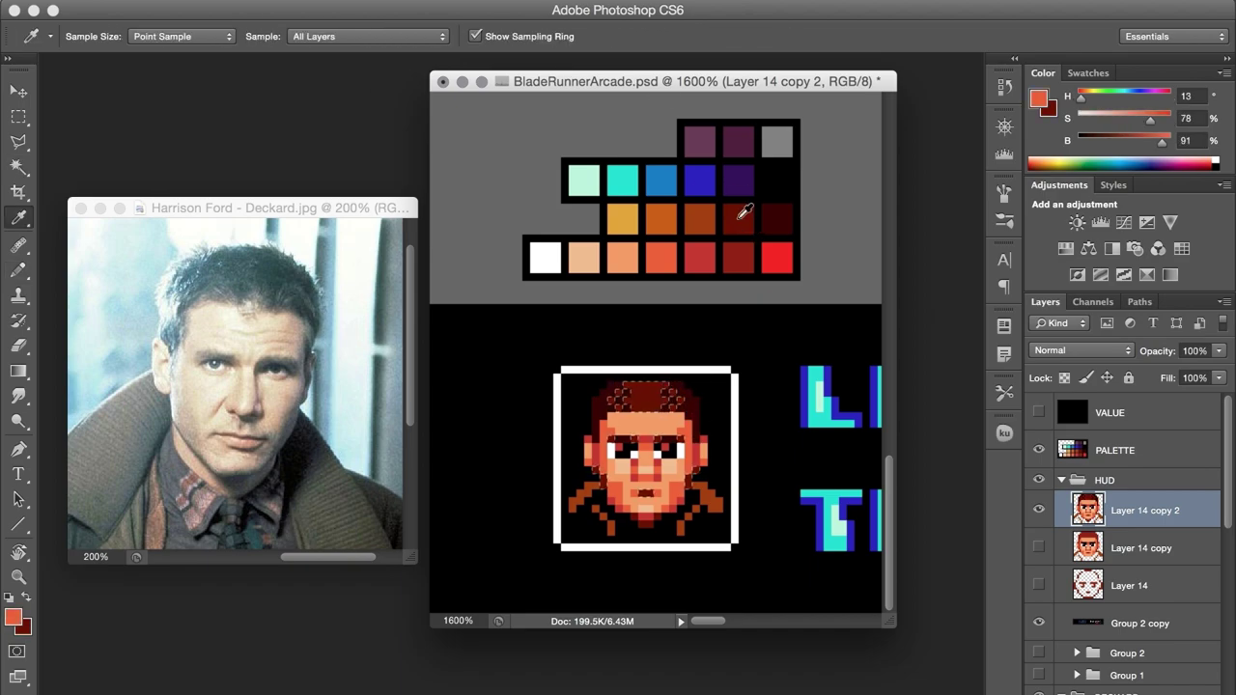
{"action": "left_click", "coordinate": [610, 477], "text": "alt"}
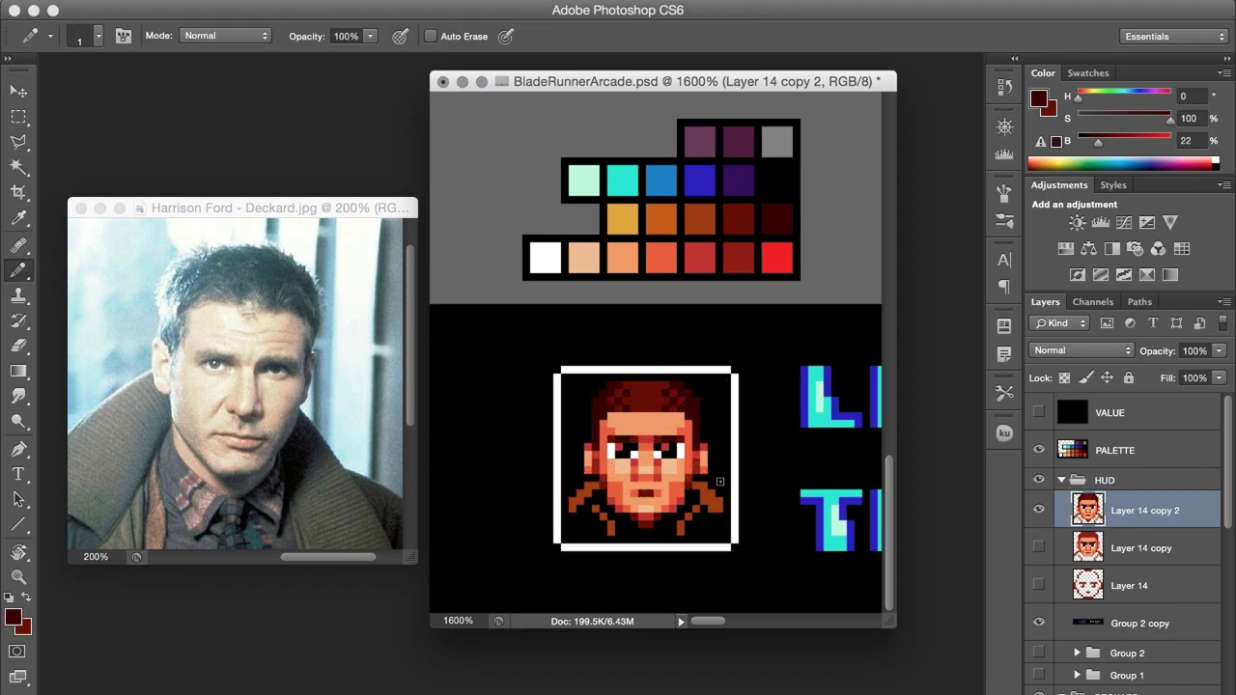
Step: Recolour the lips in orange-red, adjust the forehead, and fill the shirt below the chin with dark purples
{"action": "left_click", "coordinate": [641, 494], "text": "alt"}
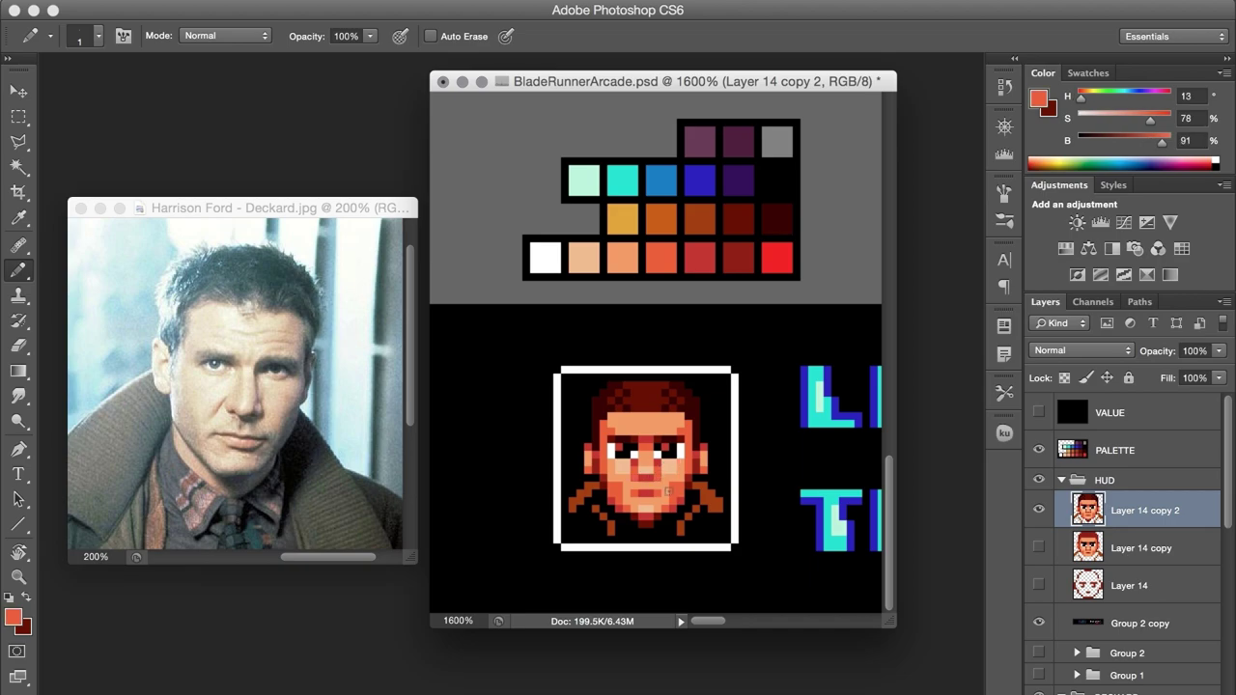
{"action": "left_click", "coordinate": [706, 499], "text": "alt"}
{"action": "left_click", "coordinate": [613, 417], "text": "alt"}
{"action": "left_click", "coordinate": [739, 145], "text": "alt"}
{"action": "left_click_drag", "start_coordinate": [611, 526], "coordinate": [690, 532]}
{"action": "left_click", "coordinate": [739, 180], "text": "alt"}
Step: Fill the coat and collar with very dark red and add brown and orange highlights on both sides
{"action": "left_click", "coordinate": [778, 219], "text": "alt"}
{"action": "mouse_move", "coordinate": [579, 512]}
{"action": "left_mouse_down"}
{"action": "mouse_move", "coordinate": [599, 529]}
{"action": "mouse_move", "coordinate": [589, 491]}
{"action": "left_mouse_up"}
{"action": "left_click", "coordinate": [589, 491], "text": "alt"}
{"action": "left_click", "coordinate": [712, 501], "text": "alt"}
{"action": "left_click", "coordinate": [693, 494], "text": "alt"}
{"action": "left_click", "coordinate": [589, 515], "text": "alt"}
{"action": "left_click", "coordinate": [700, 477], "text": "alt"}
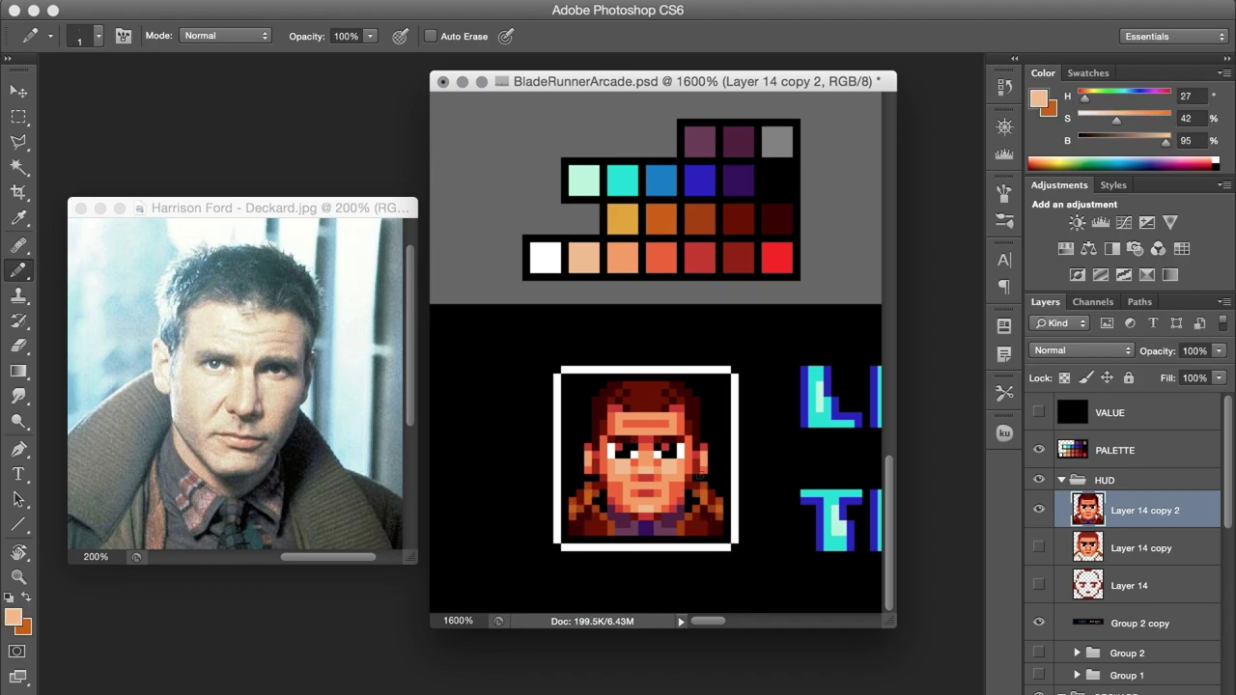
{"action": "left_click", "coordinate": [663, 455], "text": "alt"}
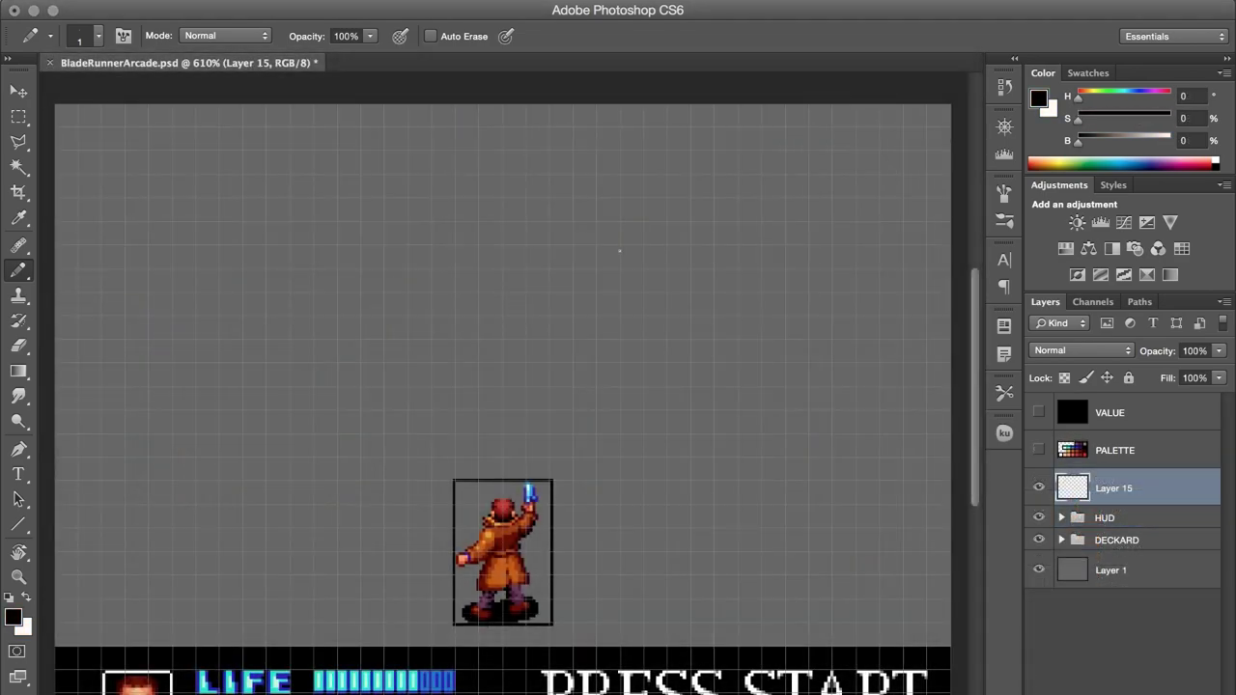
Step: Draw a hollow black block outline five grid squares wide and three high along the scene's upper edge
{"action": "key", "text": "m"}
{"action": "mouse_move", "coordinate": [621, 104]}
{"action": "left_mouse_down"}
{"action": "mouse_move", "coordinate": [712, 171]}
{"action": "mouse_move", "coordinate": [740, 175]}
{"action": "left_mouse_up"}
{"action": "key", "text": "alt+BackSpace"}
{"action": "key", "text": "super+d"}
{"action": "key", "text": "x"}
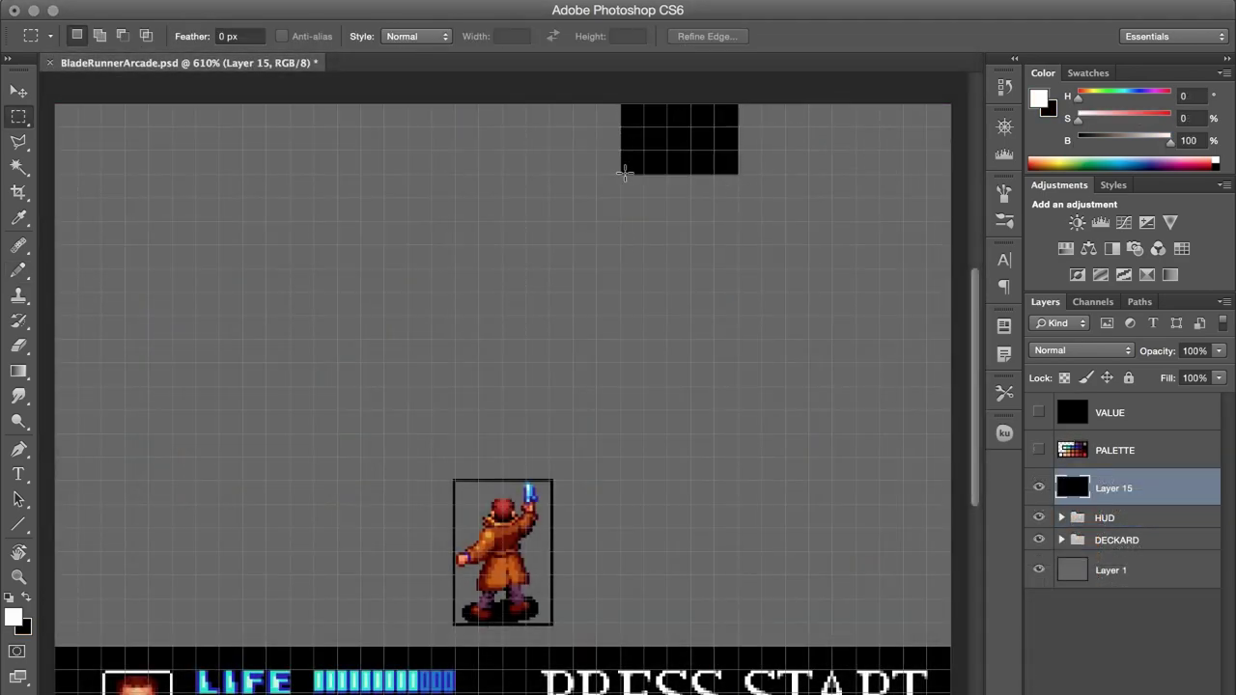
{"action": "left_click_drag", "start_coordinate": [624, 172], "coordinate": [735, 107]}
{"action": "key", "text": "Delete"}
Step: Duplicate the block outline repeatedly downwards to build a vertical column reaching the status bar
{"action": "key", "text": "v"}
{"action": "key", "text": "alt+shift+Down"}
{"action": "key", "text": "alt+shift+Down"}
{"action": "key", "text": "alt+shift+Down"}
{"action": "key", "text": "alt+shift+Down"}
{"action": "key", "text": "alt+shift+Down"}
{"action": "key", "text": "alt+shift+Down"}
{"action": "key", "text": "alt+shift+Down"}
Step: Group all the block outline layers, duplicate the group, and merge the copy into a single layer
{"action": "key", "text": "shift+alt+["}
{"action": "key", "text": "shift+alt+["}
{"action": "key", "text": "shift+alt+["}
{"action": "key", "text": "shift+alt+["}
{"action": "key", "text": "shift+alt+["}
{"action": "key", "text": "shift+alt+["}
{"action": "key", "text": "ctrl+g"}
{"action": "key", "text": "ctrl+j"}
{"action": "key", "text": "ctrl+e"}
Step: Shift the merged block column to the right and slightly upwards against the grid
{"action": "key", "text": "shift+Right"}
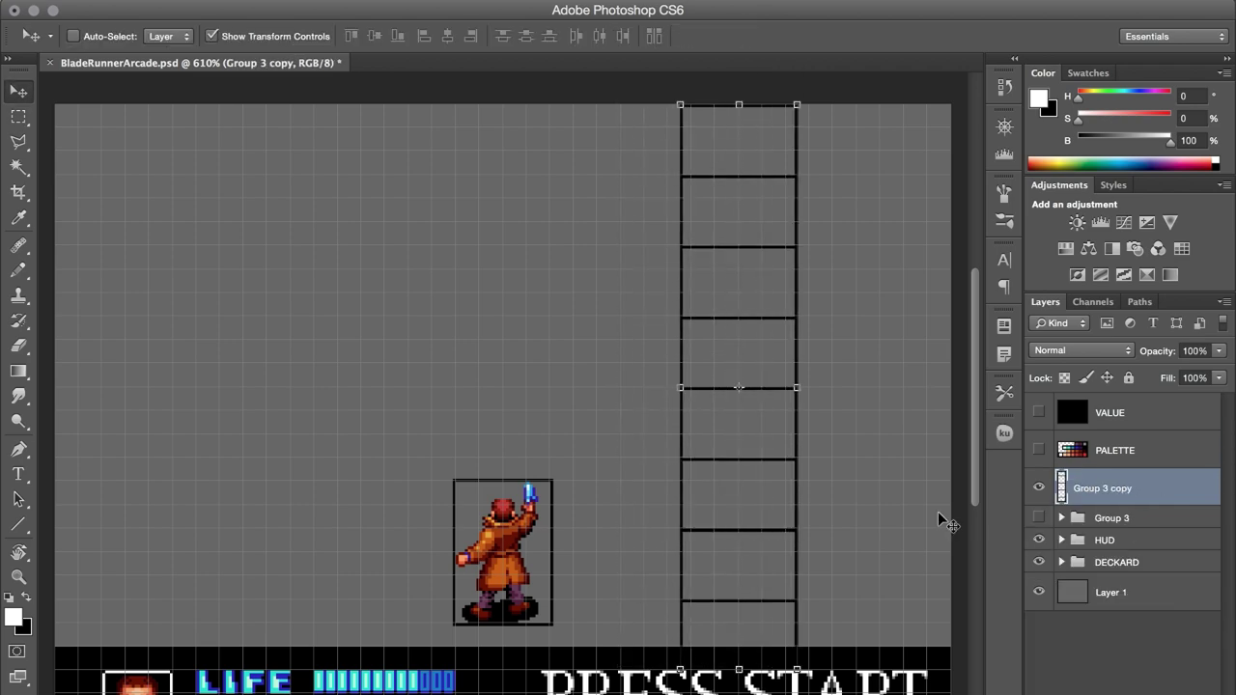
{"action": "key", "text": "Right"}
{"action": "key", "text": "Right"}
{"action": "key", "text": "m"}
{"action": "key", "text": "v"}
{"action": "key", "text": "Up"}
{"action": "key", "text": "Up"}
{"action": "key", "text": "Up"}
{"action": "key", "text": "Up"}
{"action": "key", "text": "m"}
{"action": "key", "text": "v"}
Step: Place a copy of the block column on the other side of Deckard and check the spacing with a selection
{"action": "mouse_move", "coordinate": [925, 521]}
{"action": "left_mouse_down"}
{"action": "mouse_move", "coordinate": [265, 461]}
{"action": "mouse_move", "coordinate": [290, 461]}
{"action": "left_mouse_up"}
{"action": "key", "text": "m"}
{"action": "mouse_move", "coordinate": [312, 519]}
{"action": "left_mouse_down"}
{"action": "mouse_move", "coordinate": [455, 460]}
{"action": "mouse_move", "coordinate": [640, 474]}
{"action": "left_mouse_up"}
{"action": "key", "text": "ctrl+d"}
Step: Hide the grid and draw a full-height black vertical line on a new layer beside the right column's inner edge
{"action": "key", "text": "ctrl+apostrophe"}
{"action": "key", "text": "ctrl+shift+alt+n"}
{"action": "key", "text": "b"}
{"action": "key", "text": "d"}
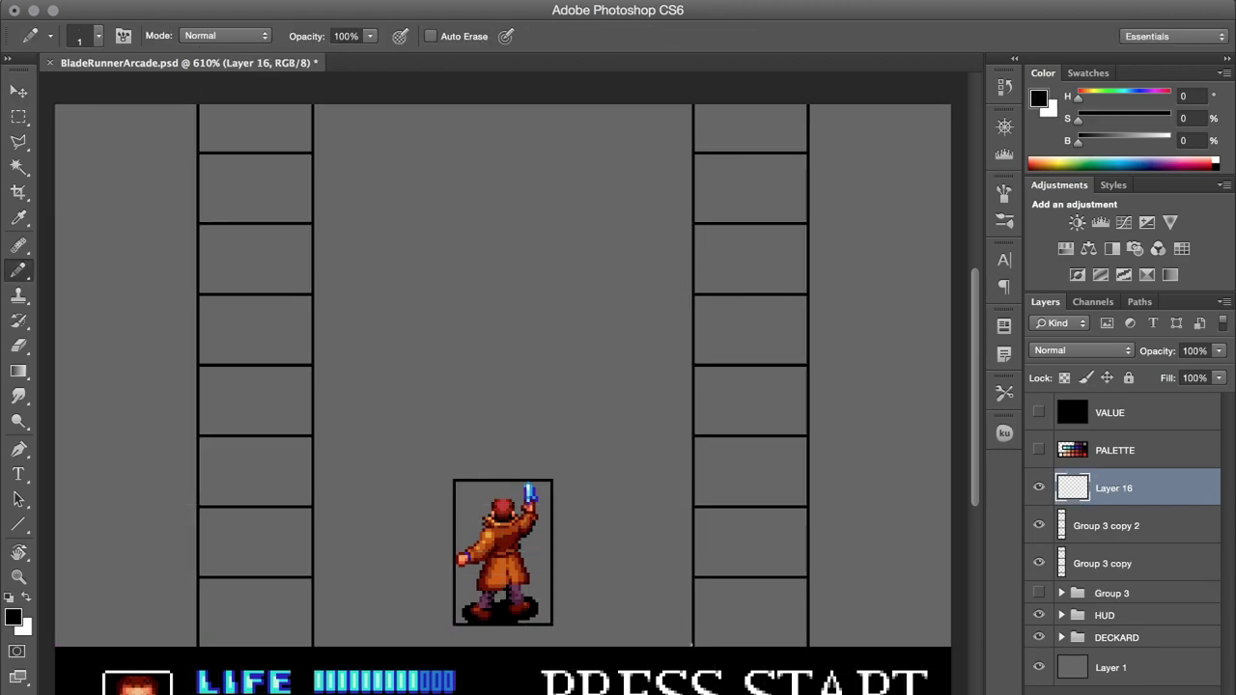
{"action": "left_click_drag", "start_coordinate": [690, 375], "coordinate": [691, 659]}
{"action": "key", "text": "ctrl+z"}
{"action": "left_click_drag", "start_coordinate": [690, 105], "coordinate": [691, 660]}
Step: Group the column layers, merge a duplicate of the group, and select the inner edge of the left column
{"action": "key", "text": "ctrl+g"}
{"action": "key", "text": "ctrl+j"}
{"action": "key", "text": "ctrl+e"}
{"action": "key", "text": "ctrl+apostrophe"}
{"action": "key", "text": "v"}
{"action": "key", "text": "m"}
{"action": "left_click_drag", "start_coordinate": [337, 660], "coordinate": [296, 94]}
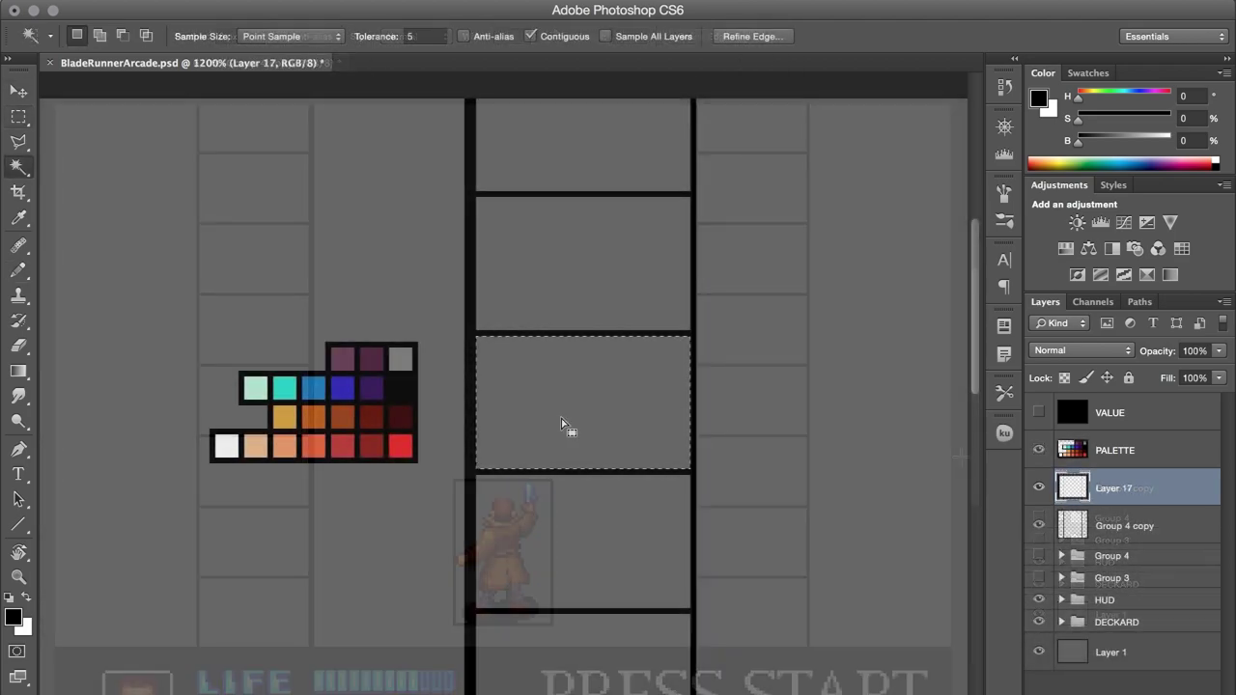
Step: Fill one block of the right column with palette blue, and recolour it to a muted dark blue of hue 203
{"action": "left_click", "coordinate": [561, 419]}
{"action": "key", "text": "alt+BackSpace"}
{"action": "key", "text": "i"}
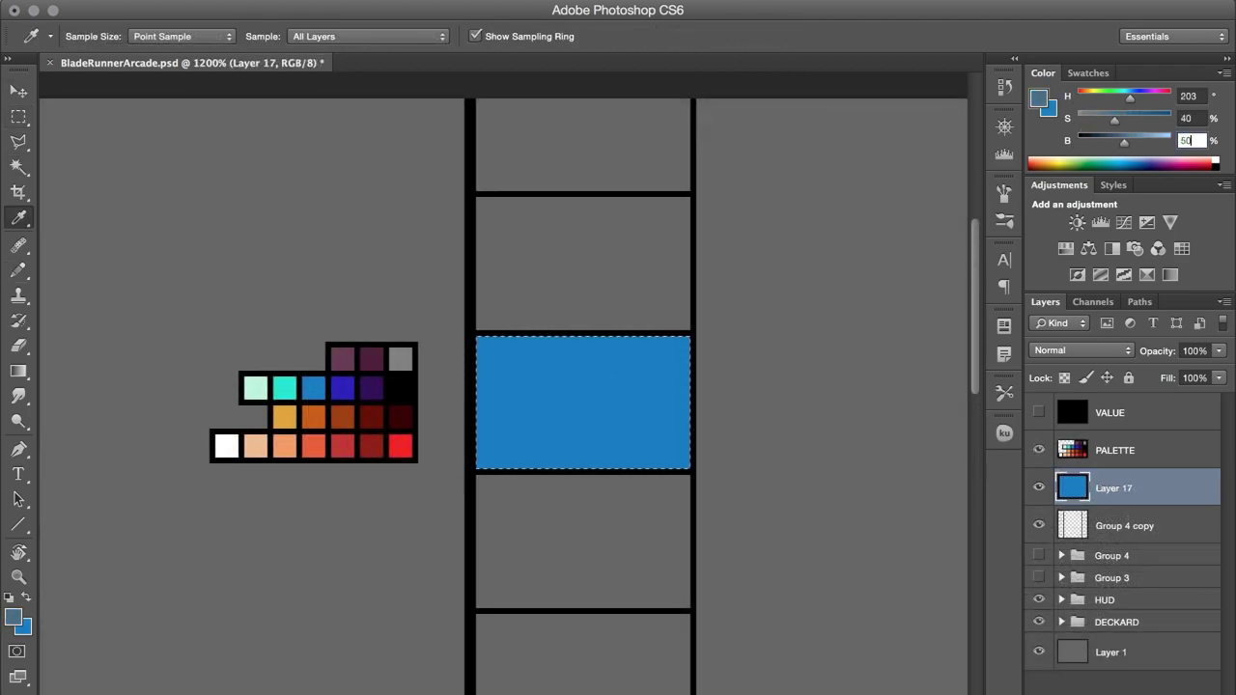
{"action": "key", "text": "Return"}
{"action": "key", "text": "alt+BackSpace"}
{"action": "key", "text": "ctrl+d"}
Step: Draw a one-pixel bright blue highlight along the block's lower left side and bottom edge
{"action": "key", "text": "b"}
{"action": "key", "text": "x"}
{"action": "left_click_drag", "start_coordinate": [478, 417], "coordinate": [682, 467]}
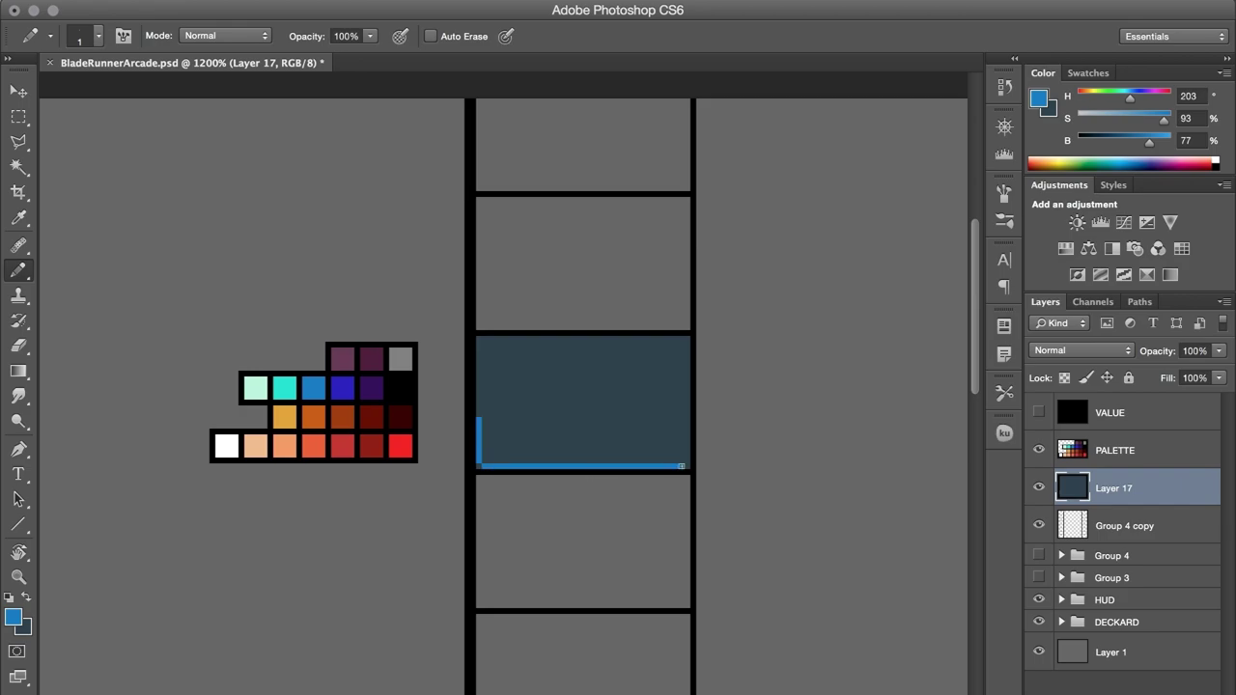
Step: Recolour the block's base fill to a dark grey-teal with hue 170, saturation 20% and brightness 25%
{"action": "key", "text": "w"}
{"action": "left_click", "coordinate": [493, 460]}
{"action": "key", "text": "i"}
{"action": "left_click", "coordinate": [513, 457]}
{"action": "double_click", "coordinate": [1188, 95]}
{"action": "type", "text": "160"}
{"action": "key", "text": "Tab"}
{"action": "type", "text": "20"}
{"action": "key", "text": "Return"}
{"action": "key", "text": "alt+BackSpace"}
{"action": "key", "text": "m"}
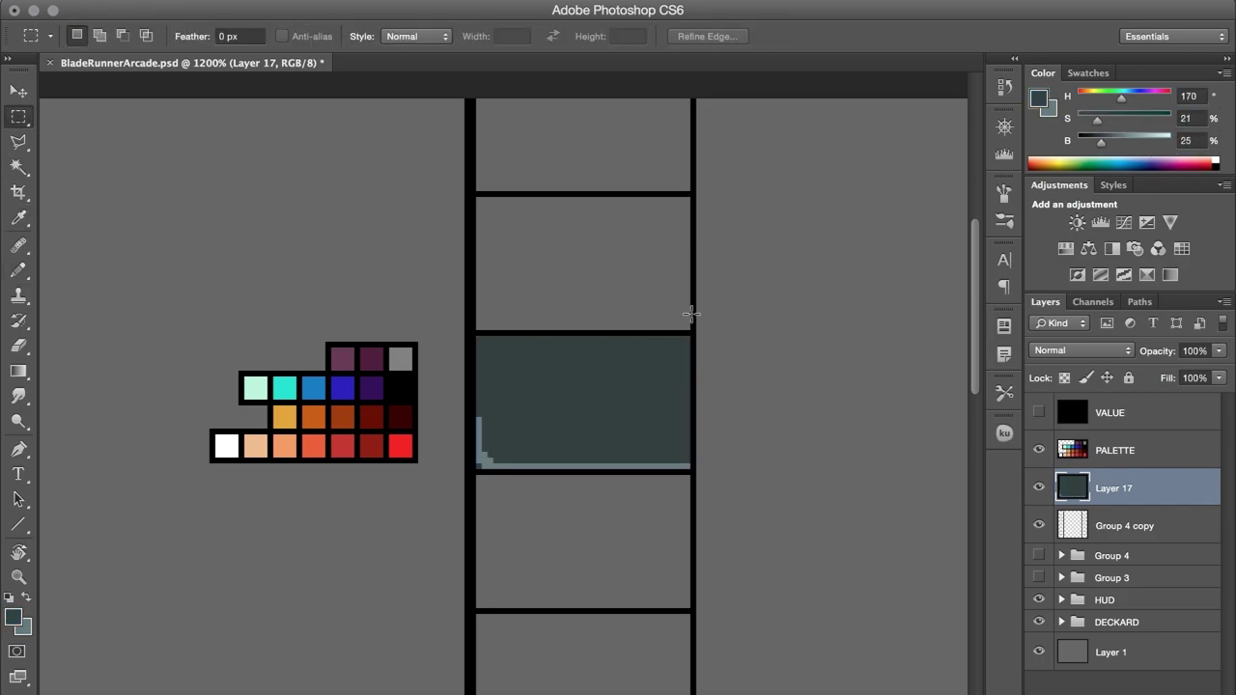
Step: Soften the block's lower-left corner and bottom edge with intermediate grey-teal pixels at hue 180, saturation 25%, brightness 30%
{"action": "key", "text": "ctrl+d"}
{"action": "key", "text": "b"}
{"action": "key", "text": "w"}
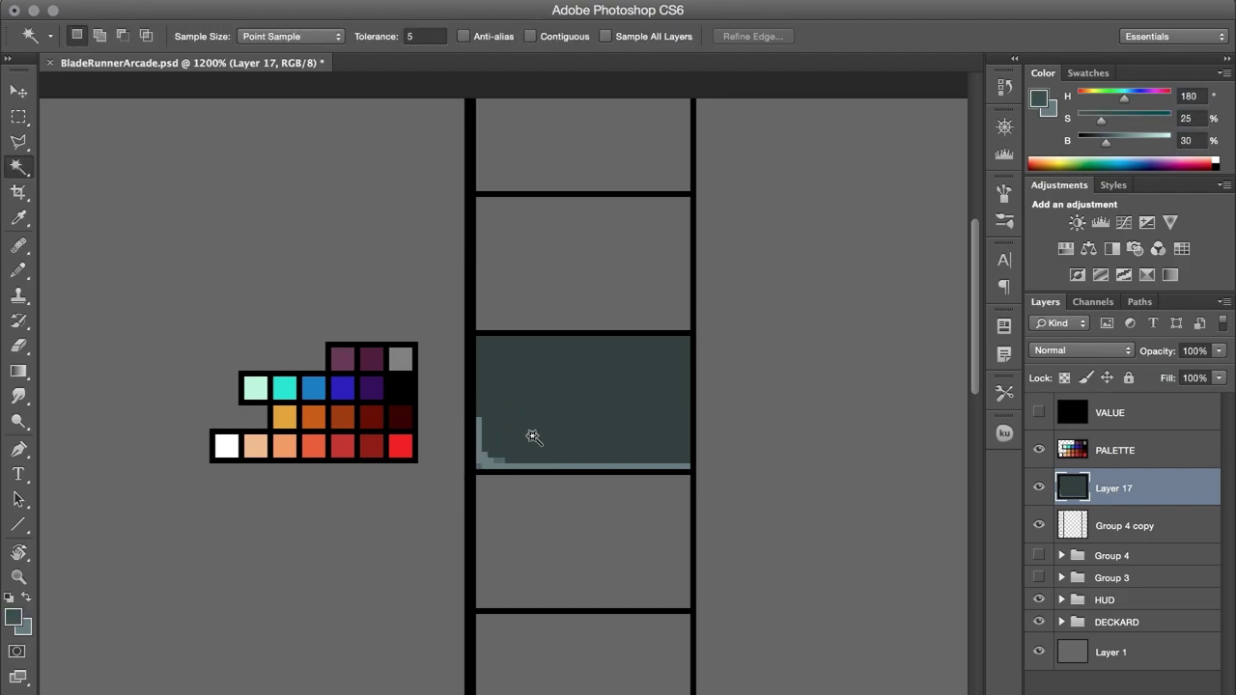
{"action": "key", "text": "b"}
{"action": "left_click", "coordinate": [522, 454], "text": "alt"}
{"action": "left_click", "coordinate": [493, 456]}
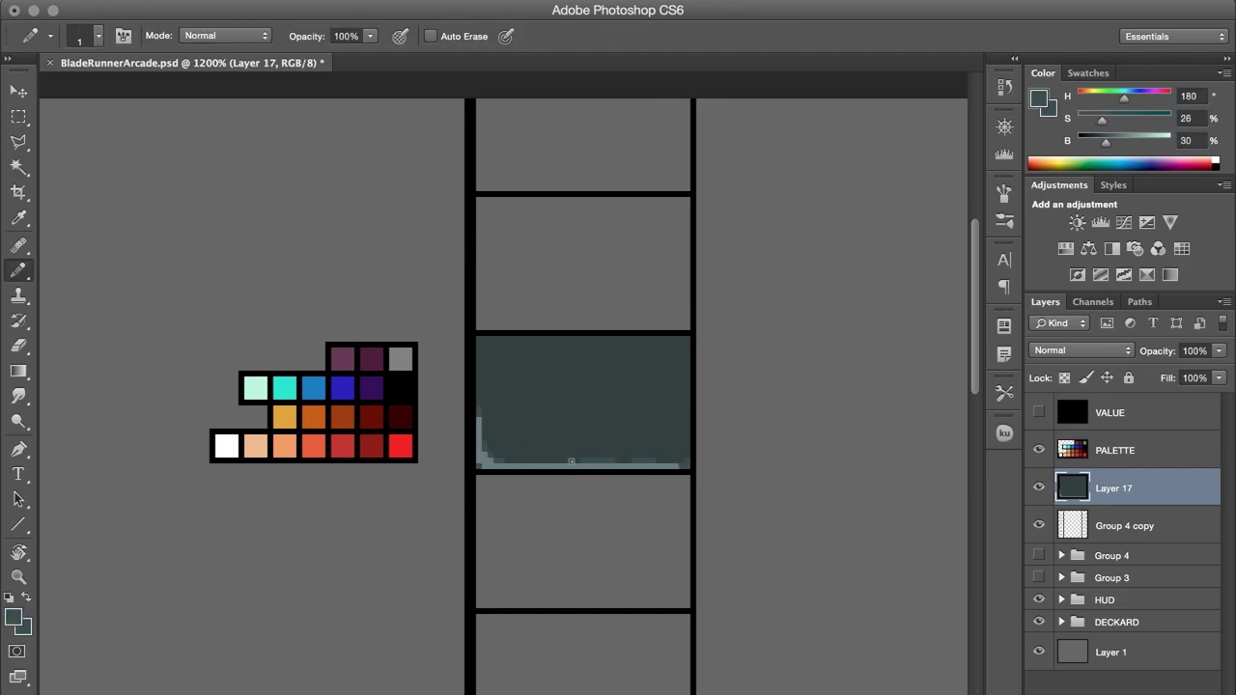
Step: Recolour the block's base to dark blue-grey and its edge highlight to teal with hue 180, saturation 20%, brightness 40%
{"action": "left_click", "coordinate": [491, 452], "text": "alt"}
{"action": "key", "text": "i"}
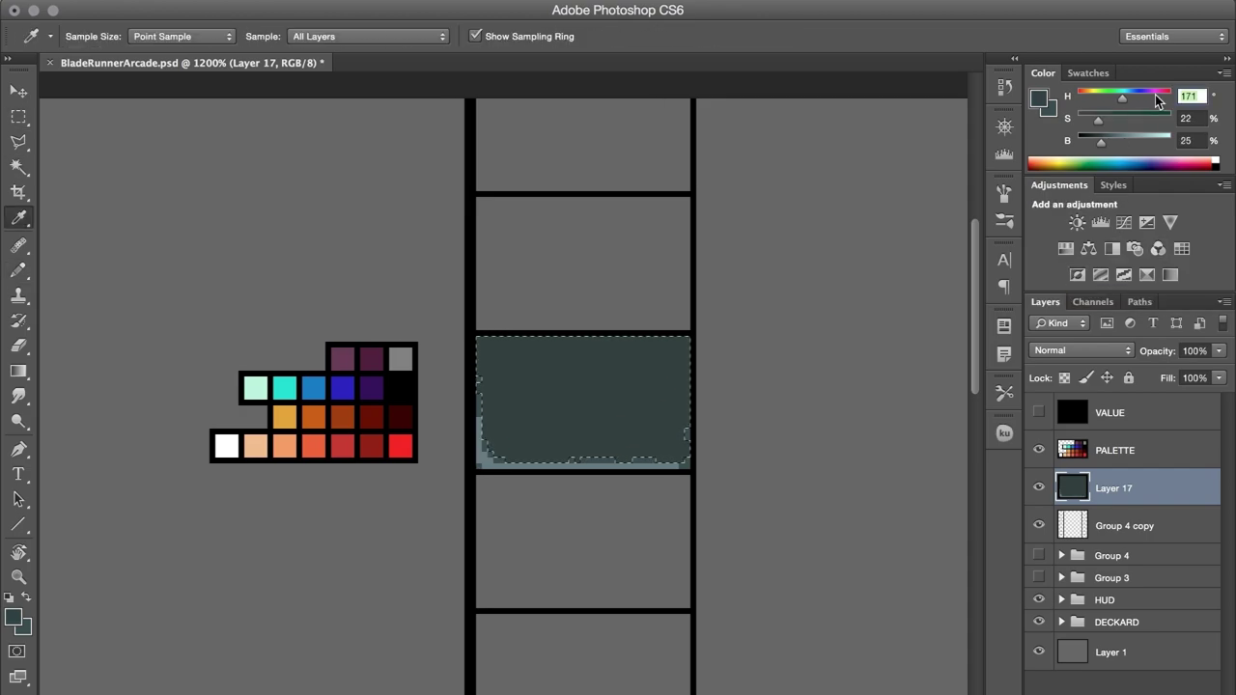
{"action": "left_click", "coordinate": [579, 406]}
{"action": "key", "text": "w"}
{"action": "left_click", "coordinate": [484, 468]}
{"action": "key", "text": "i"}
{"action": "key", "text": "b"}
{"action": "left_click", "coordinate": [486, 436], "text": "alt"}
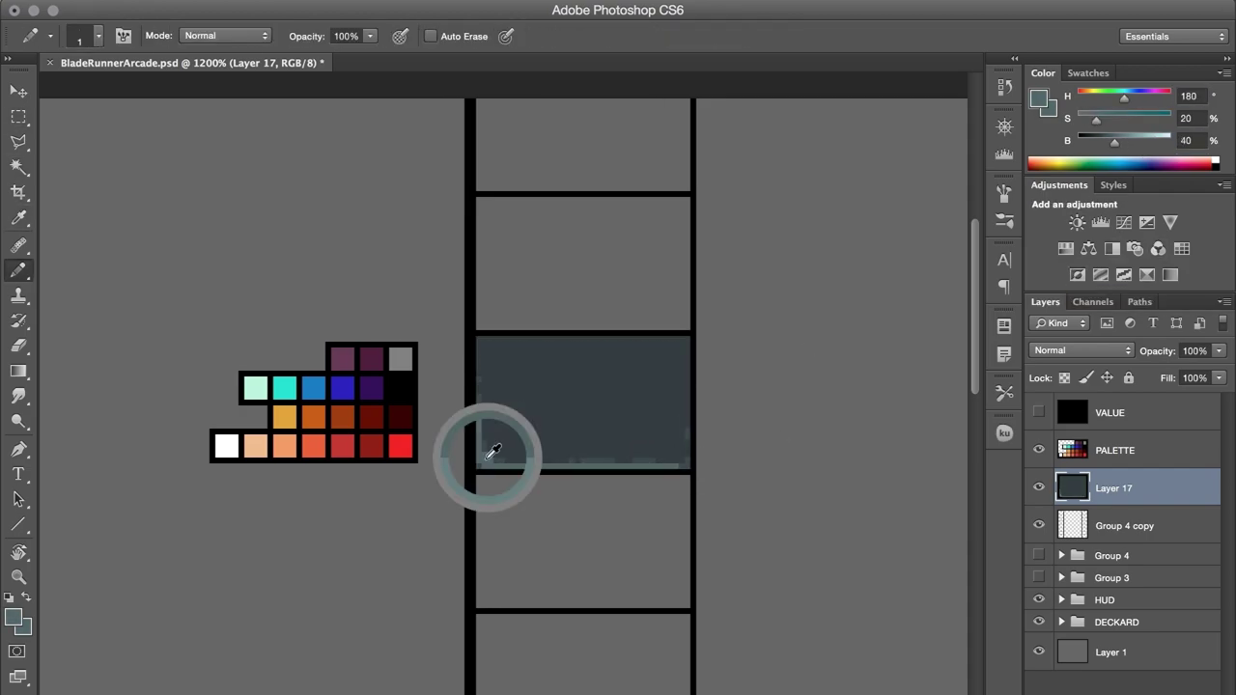
Step: Add bright highlight pixels to the block's lower-left corner in hue 165, saturation 30%, brightness 65%
{"action": "left_click", "coordinate": [1190, 96]}
{"action": "key", "text": "Tab"}
{"action": "type", "text": "30"}
{"action": "key", "text": "Tab"}
{"action": "type", "text": "50"}
{"action": "type", "text": "65"}
{"action": "key", "text": "Return"}
{"action": "left_click", "coordinate": [493, 466]}
{"action": "left_click", "coordinate": [480, 448]}
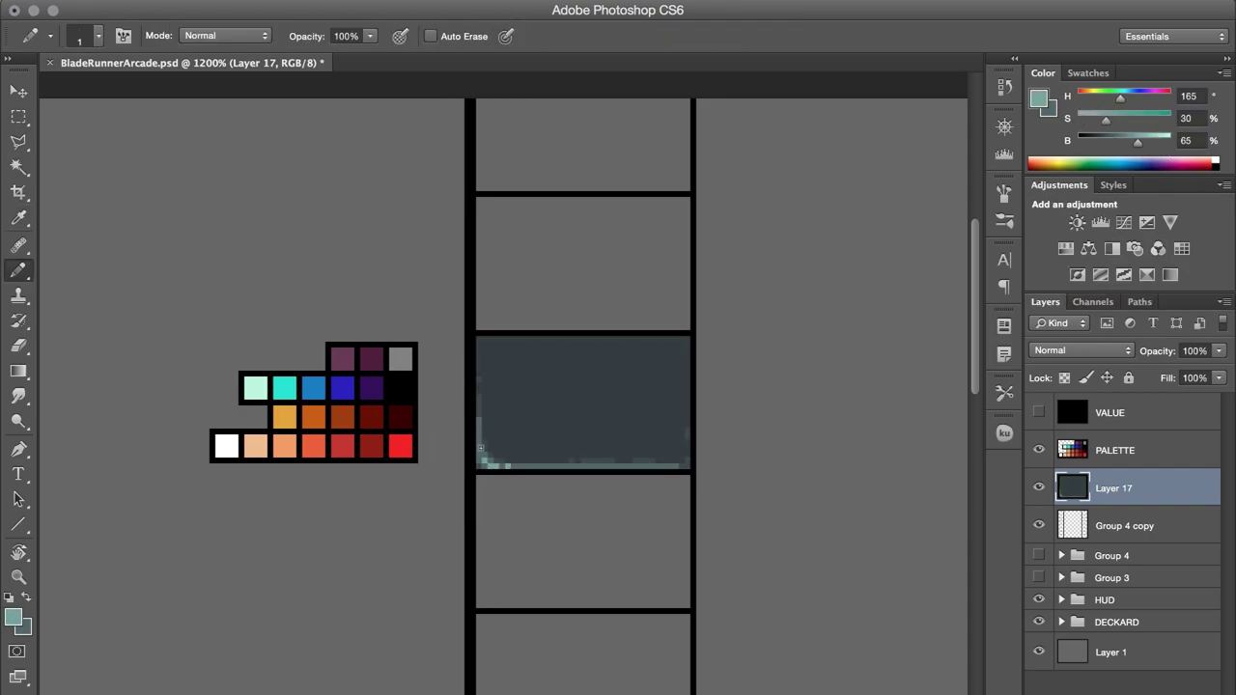
Step: Mix a dark blue with hue 220, saturation 30%, brightness 20% for the block's speckles and right-edge shading
{"action": "left_click", "coordinate": [605, 453], "text": "alt"}
{"action": "left_click", "coordinate": [1189, 95]}
{"action": "type", "text": "220"}
{"action": "key", "text": "Tab"}
{"action": "type", "text": "20"}
{"action": "key", "text": "Tab"}
{"action": "type", "text": "25"}
{"action": "left_click", "coordinate": [1195, 118]}
{"action": "type", "text": "30"}
{"action": "key", "text": "Tab"}
{"action": "type", "text": "20"}
{"action": "key", "text": "Return"}
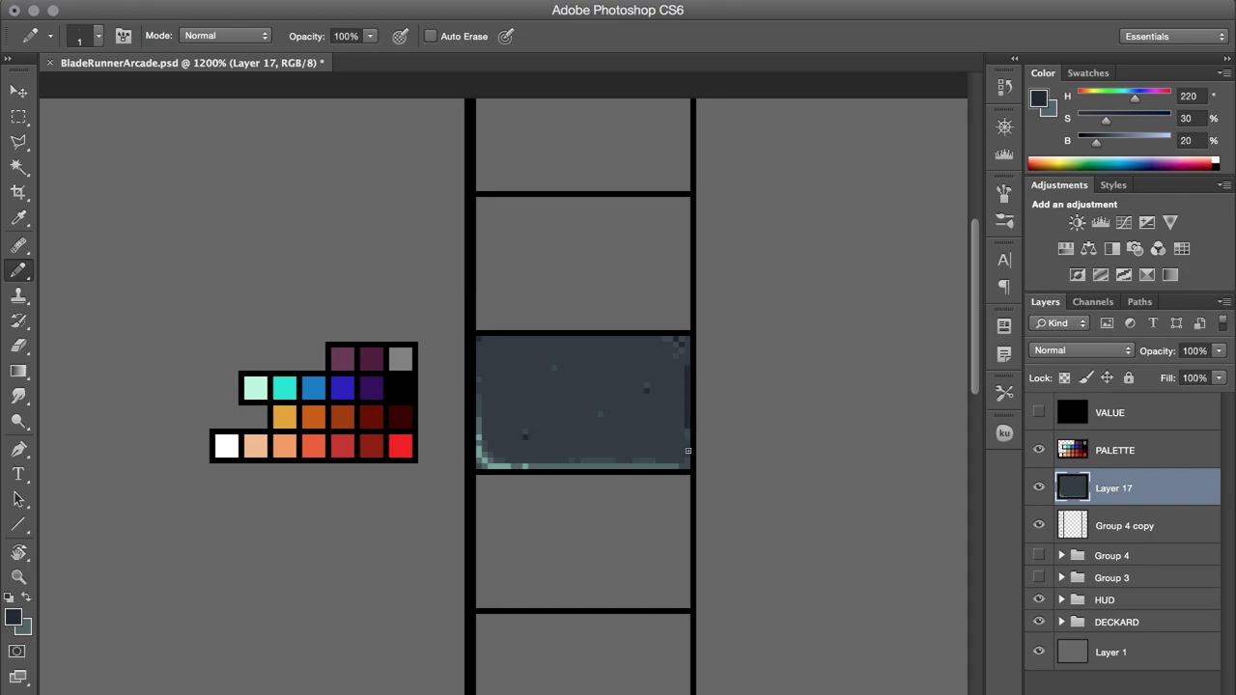
Step: Duplicate the shaded block above and below along the column and merge the copies into one layer
{"action": "key", "text": "v"}
{"action": "key", "text": "alt+shift+Up"}
{"action": "key", "text": "alt+shift+Down"}
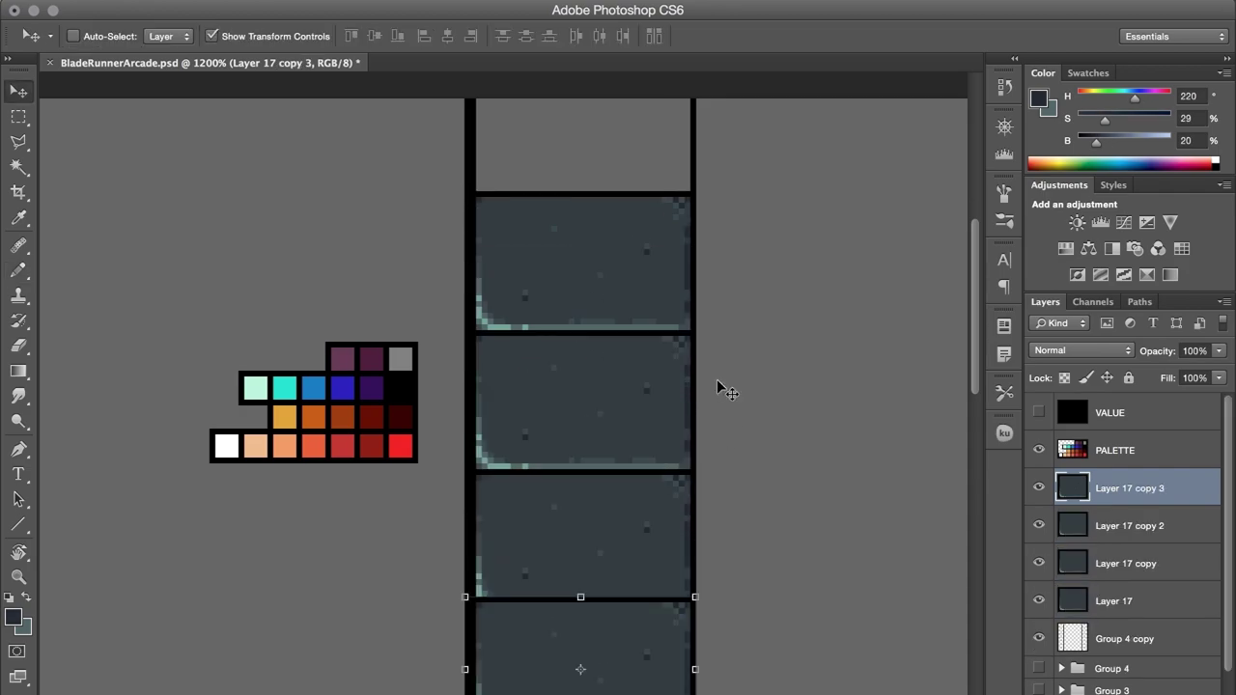
{"action": "key", "text": "m"}
{"action": "key", "text": "ctrl+e"}
{"action": "key", "text": "ctrl+e"}
Step: Refine the original block with teal highlights up its left side, around the upper-left corner and along the bottom
{"action": "key", "text": "alt+bracketleft"}
{"action": "key", "text": "b"}
{"action": "key", "text": "x"}
{"action": "key", "text": "x"}
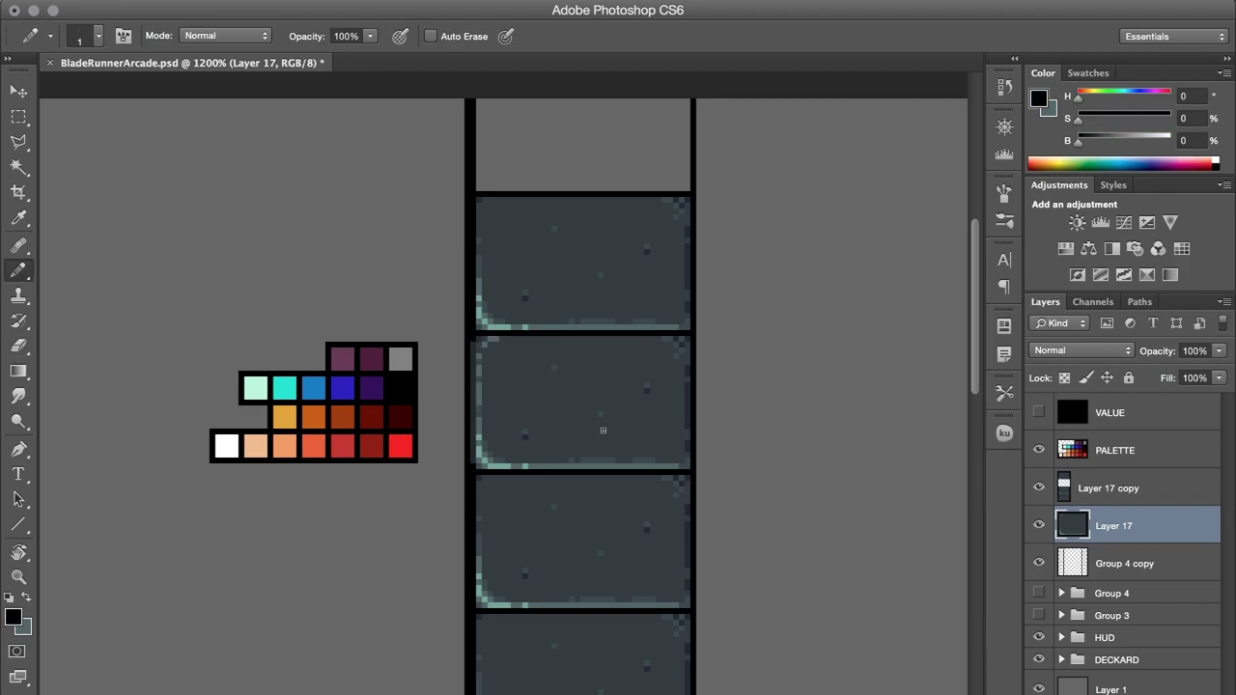
{"action": "key", "text": "x"}
{"action": "key", "text": "x"}
Step: Duplicate the refined block up and down the column, with the earlier merged copies hidden
{"action": "key", "text": "v"}
{"action": "key", "text": "alt+shift+Down"}
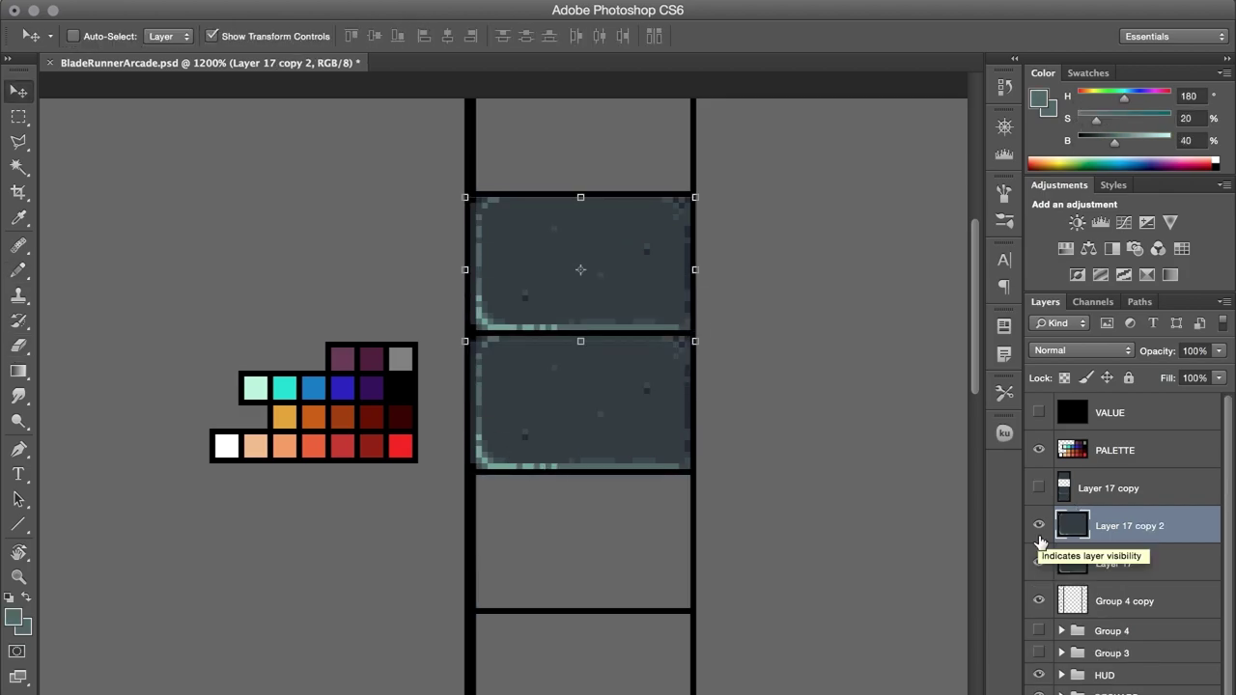
{"action": "key", "text": "alt+shift+Down"}
{"action": "key", "text": "alt+shift+Down"}
{"action": "left_click", "coordinate": [1040, 487]}
Step: Merge the refined block copies and recolour the black seams between blocks with dark blue
{"action": "key", "text": "m"}
{"action": "key", "text": "x"}
{"action": "key", "text": "ctrl+e"}
{"action": "key", "text": "ctrl+e"}
{"action": "key", "text": "b"}
{"action": "key", "text": "x"}
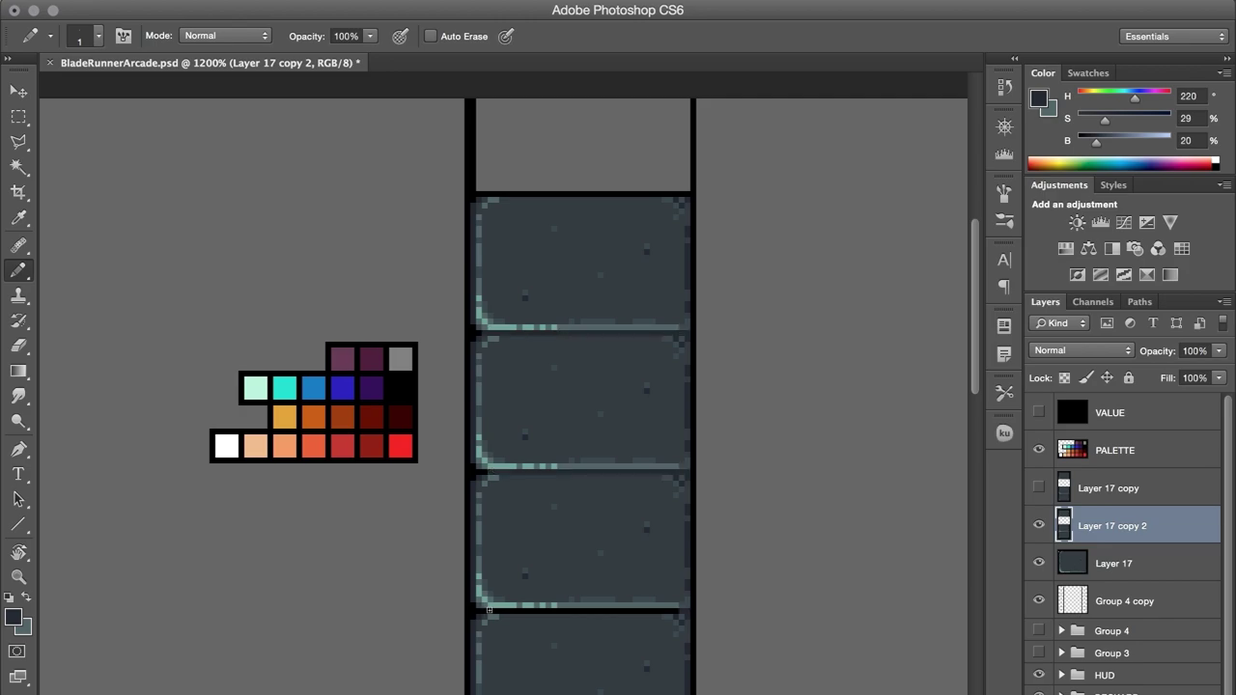
Step: Hide the palette and create a square blue-grey wall tile with speckles on a new layer left of the column
{"action": "left_click", "coordinate": [1039, 450]}
{"action": "scroll", "coordinate": [503, 396], "scroll_direction": "left", "scroll_amount": 5}
{"action": "key", "text": "ctrl+shift+alt+n"}
{"action": "key", "text": "m"}
{"action": "left_click_drag", "start_coordinate": [509, 377], "coordinate": [602, 470]}
{"action": "key", "text": "alt+BackSpace"}
{"action": "key", "text": "ctrl+d"}
{"action": "key", "text": "b"}
Step: Repeat the speckled tile sideways and vertically, merging the copies into a large wall area beside the column
{"action": "key", "text": "v"}
{"action": "key", "text": "alt+shift+Right"}
{"action": "key", "text": "ctrl+e"}
{"action": "key", "text": "alt+shift+Left"}
{"action": "key", "text": "alt+shift+Left"}
{"action": "key", "text": "alt+shift+Up"}
{"action": "key", "text": "alt+shift+Up"}
{"action": "key", "text": "ctrl+e"}
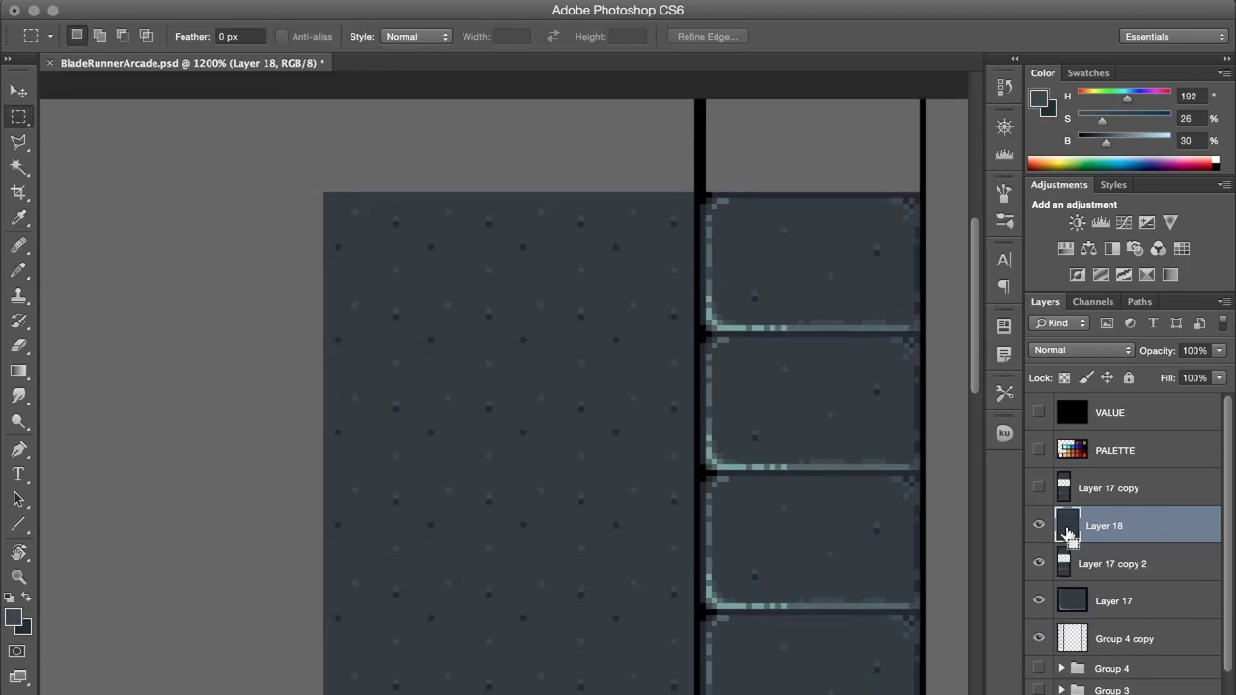
Step: Refill the wall with plain blue-grey, scatter irregular speckles, and paint dark blue shading down its right edge
{"action": "key", "text": "b"}
{"action": "key", "text": "alt+BackSpace"}
{"action": "left_click", "coordinate": [556, 411], "text": "alt"}
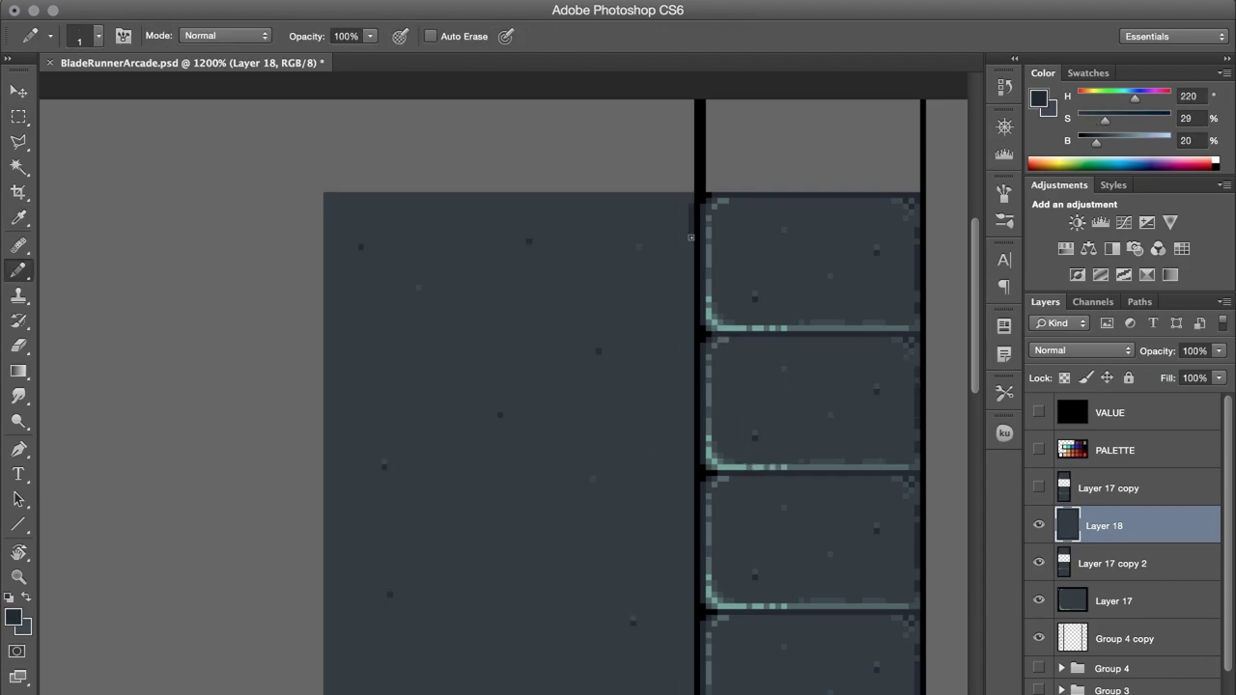
{"action": "left_click_drag", "start_coordinate": [690, 237], "coordinate": [690, 649]}
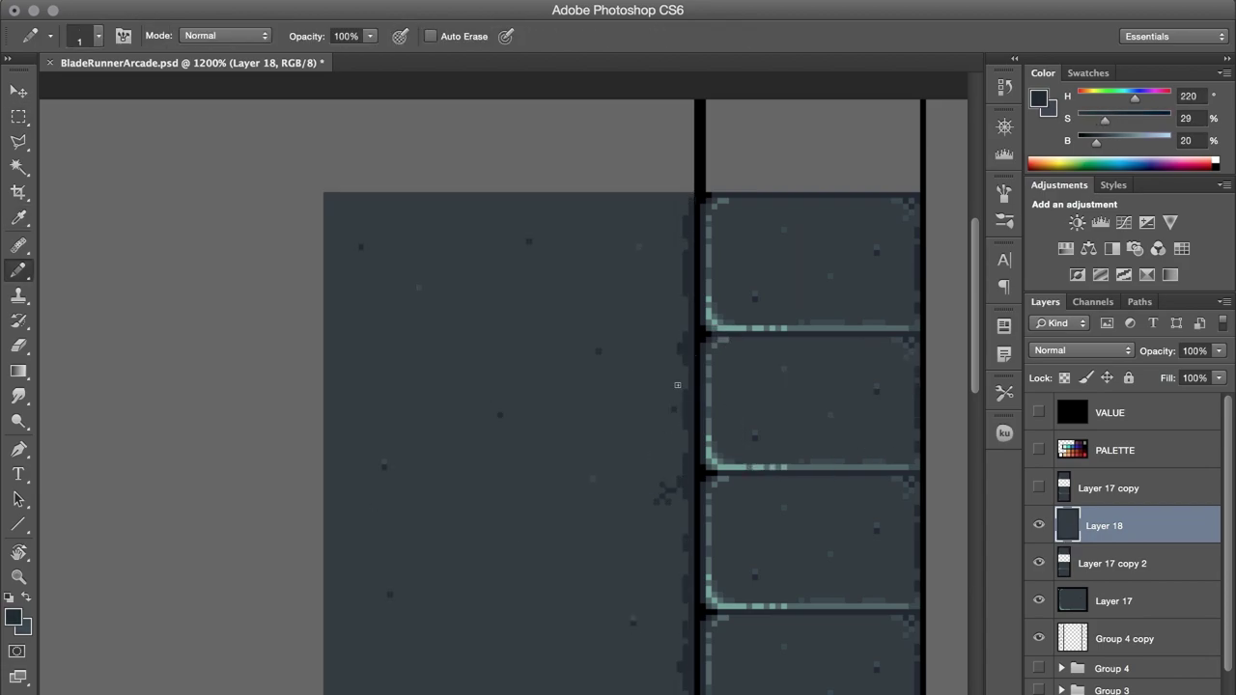
Step: Draw a dark horizontal seam with a lighter upper edge across the plain road area beside the sidewalk blocks
{"action": "left_click", "coordinate": [694, 472], "text": "alt"}
{"action": "left_click_drag", "start_coordinate": [689, 516], "coordinate": [324, 516]}
{"action": "left_click", "coordinate": [628, 516], "text": "alt"}
Step: Paint irregular dark navy stains on a new layer over the road's edge and the sidewalk blocks
{"action": "key", "text": "ctrl+shift+alt+n"}
{"action": "mouse_move", "coordinate": [666, 207]}
{"action": "left_mouse_down"}
{"action": "mouse_move", "coordinate": [662, 242]}
{"action": "mouse_move", "coordinate": [680, 247]}
{"action": "left_mouse_up"}
{"action": "left_click_drag", "start_coordinate": [666, 318], "coordinate": [648, 363]}
{"action": "left_click_drag", "start_coordinate": [739, 249], "coordinate": [713, 295]}
{"action": "left_click_drag", "start_coordinate": [867, 340], "coordinate": [826, 358]}
{"action": "left_click_drag", "start_coordinate": [888, 449], "coordinate": [848, 462]}
{"action": "left_click_drag", "start_coordinate": [901, 544], "coordinate": [872, 567]}
Step: Paint lighter grey-green chips on another new layer along the curb edge of the road
{"action": "left_click", "coordinate": [631, 358], "text": "alt"}
{"action": "key", "text": "ctrl+shift+alt+n"}
{"action": "key", "text": "m"}
{"action": "key", "text": "b"}
{"action": "mouse_move", "coordinate": [680, 299]}
{"action": "left_mouse_down"}
{"action": "mouse_move", "coordinate": [691, 439]}
{"action": "mouse_move", "coordinate": [676, 599]}
{"action": "mouse_move", "coordinate": [687, 579]}
{"action": "left_mouse_up"}
Step: Merge the painted layer into the one below and apply a Hue/Saturation adjustment to it
{"action": "key", "text": "m"}
{"action": "left_click", "coordinate": [1082, 351]}
{"action": "key", "text": "Escape"}
{"action": "key", "text": "ctrl+e"}
{"action": "key", "text": "ctrl+u"}
{"action": "key", "text": "Return"}
Step: Draw a small piece of debris with pale teal highlights just below the road seam near the curb
{"action": "key", "text": "i"}
{"action": "left_click", "coordinate": [726, 476]}
{"action": "key", "text": "b"}
{"action": "left_click", "coordinate": [657, 541], "text": "alt"}
{"action": "left_click", "coordinate": [657, 549]}
{"action": "left_click", "coordinate": [669, 548], "text": "alt"}
{"action": "left_click", "coordinate": [657, 536], "text": "alt"}
{"action": "left_click", "coordinate": [657, 538]}
{"action": "left_click", "coordinate": [657, 538], "text": "alt"}
{"action": "left_click", "coordinate": [663, 541]}
{"action": "left_click", "coordinate": [663, 541], "text": "alt"}
{"action": "left_click", "coordinate": [683, 580], "text": "alt"}
Step: Scatter purple and green flecks on new layers over the road and sidewalk blocks
{"action": "left_click", "coordinate": [1169, 166]}
{"action": "key", "text": "ctrl+shift+alt+n"}
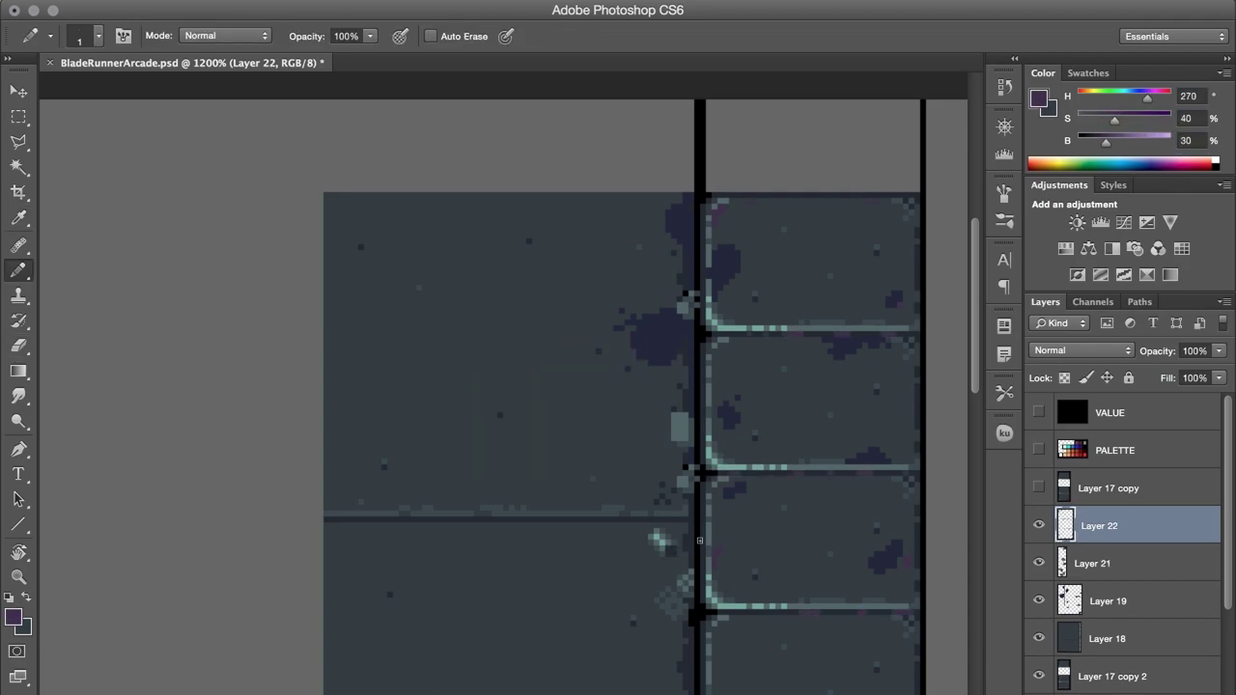
{"action": "left_click", "coordinate": [1096, 166]}
{"action": "key", "text": "ctrl+shift+alt+n"}
{"action": "left_click", "coordinate": [897, 237]}
{"action": "left_click", "coordinate": [763, 596]}
{"action": "left_click", "coordinate": [637, 553]}
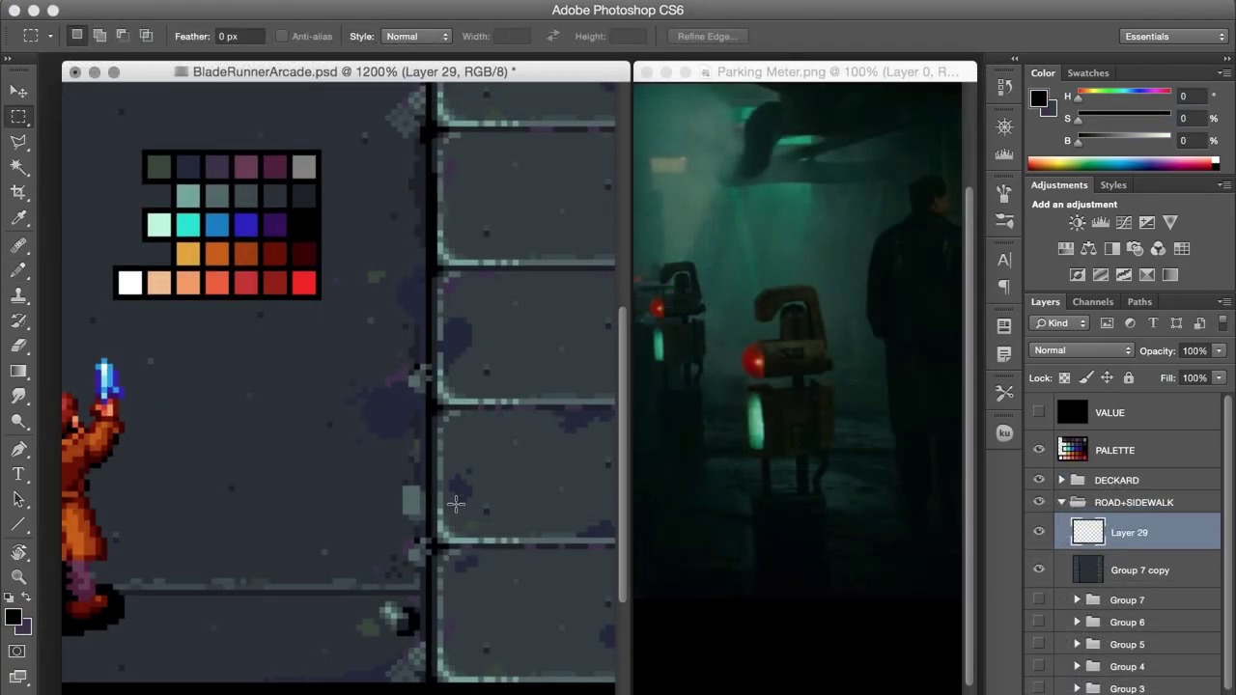
Step: Place a tall black rectangle on the sidewalk for the parking meter and fill its inside with the palette's golden yellow
{"action": "mouse_move", "coordinate": [145, 615]}
{"action": "left_mouse_down"}
{"action": "mouse_move", "coordinate": [199, 441]}
{"action": "mouse_move", "coordinate": [214, 439]}
{"action": "left_mouse_up"}
{"action": "left_click_drag", "start_coordinate": [182, 527], "coordinate": [488, 451]}
{"action": "key", "text": "alt+BackSpace"}
{"action": "mouse_move", "coordinate": [460, 366]}
{"action": "left_mouse_down"}
{"action": "mouse_move", "coordinate": [521, 380]}
{"action": "mouse_move", "coordinate": [522, 545]}
{"action": "left_mouse_up"}
{"action": "key", "text": "i"}
{"action": "left_click", "coordinate": [190, 257], "text": "alt"}
{"action": "key", "text": "m"}
{"action": "key", "text": "ctrl+BackSpace"}
Step: Fill the lower part of the parking meter shape with the palette's orange
{"action": "key", "text": "x"}
{"action": "key", "text": "i"}
{"action": "left_click", "coordinate": [217, 254], "text": "alt"}
{"action": "key", "text": "m"}
{"action": "key", "text": "ctrl+BackSpace"}
Step: Add a bright red lamp block to the meter's left side and outline the head sections in black
{"action": "left_click_drag", "start_coordinate": [456, 399], "coordinate": [489, 407]}
{"action": "key", "text": "i"}
{"action": "left_click", "coordinate": [303, 283]}
{"action": "key", "text": "m"}
{"action": "key", "text": "ctrl+x"}
{"action": "key", "text": "b"}
{"action": "left_click", "coordinate": [467, 413]}
{"action": "left_click", "coordinate": [468, 427]}
{"action": "left_click", "coordinate": [456, 415], "text": "alt"}
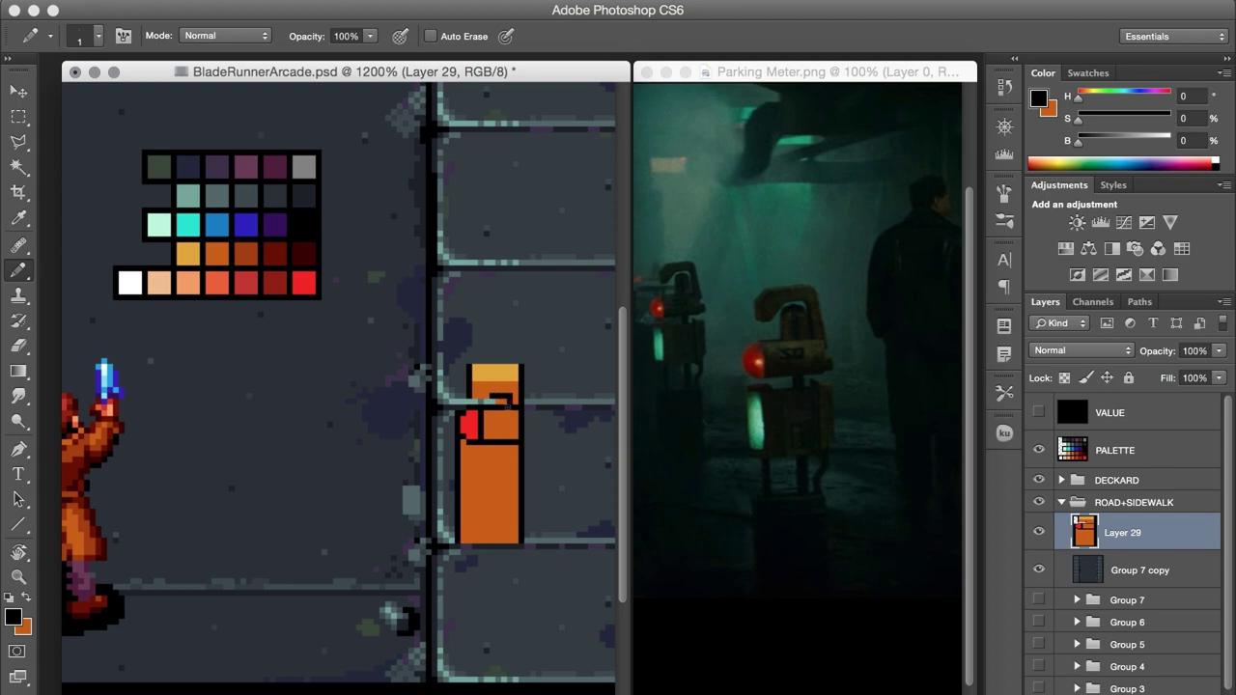
Step: Carve the meter's top into a curved hook handle and shade the handle and red lamp
{"action": "left_click", "coordinate": [497, 416], "text": "alt"}
{"action": "mouse_move", "coordinate": [497, 416]}
{"action": "left_mouse_down"}
{"action": "mouse_move", "coordinate": [512, 406]}
{"action": "mouse_move", "coordinate": [496, 375]}
{"action": "mouse_move", "coordinate": [518, 375]}
{"action": "left_mouse_up"}
{"action": "left_click", "coordinate": [496, 393], "text": "alt"}
{"action": "left_click", "coordinate": [481, 385], "text": "alt"}
{"action": "key", "text": "m"}
{"action": "key", "text": "ctrl+z"}
{"action": "key", "text": "b"}
{"action": "left_click", "coordinate": [488, 376], "text": "alt"}
{"action": "left_click", "coordinate": [281, 254], "text": "alt"}
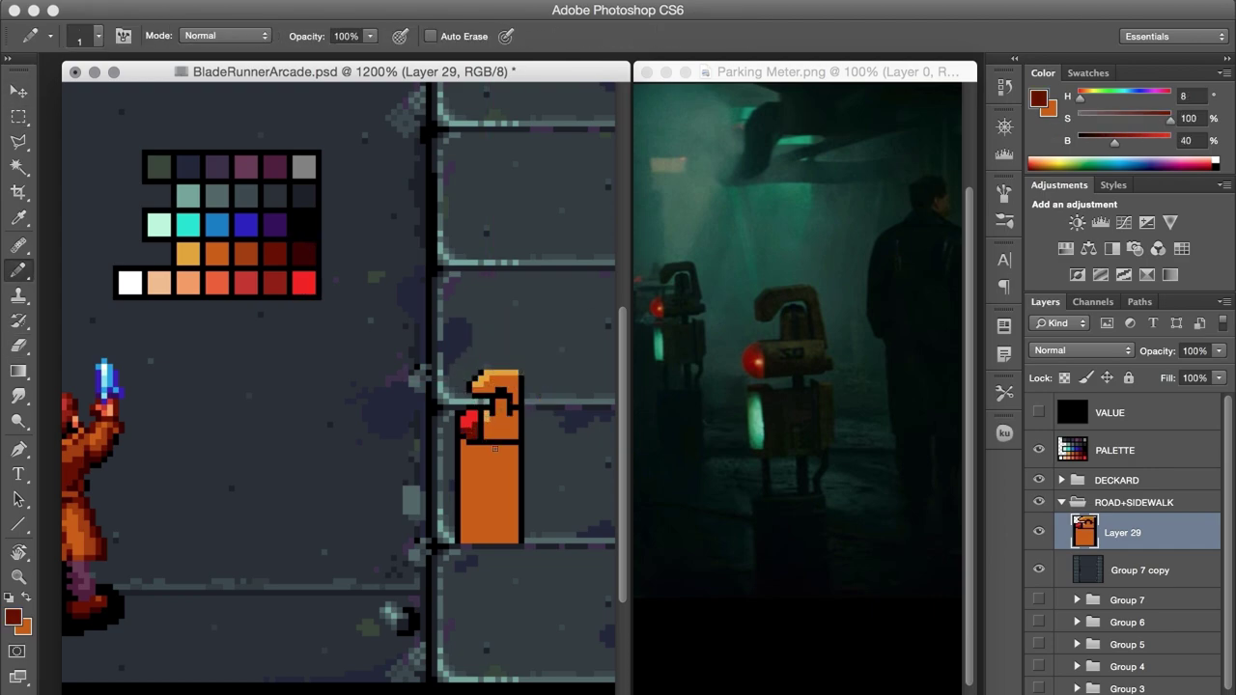
Step: Widen and shade the meter's head with darker orange, leaving a gap between it and the body
{"action": "left_click", "coordinate": [247, 253], "text": "alt"}
{"action": "left_click_drag", "start_coordinate": [466, 449], "coordinate": [515, 448]}
{"action": "left_click_drag", "start_coordinate": [522, 374], "coordinate": [528, 439]}
{"action": "left_click", "coordinate": [520, 411], "text": "alt"}
{"action": "left_click", "coordinate": [526, 425], "text": "alt"}
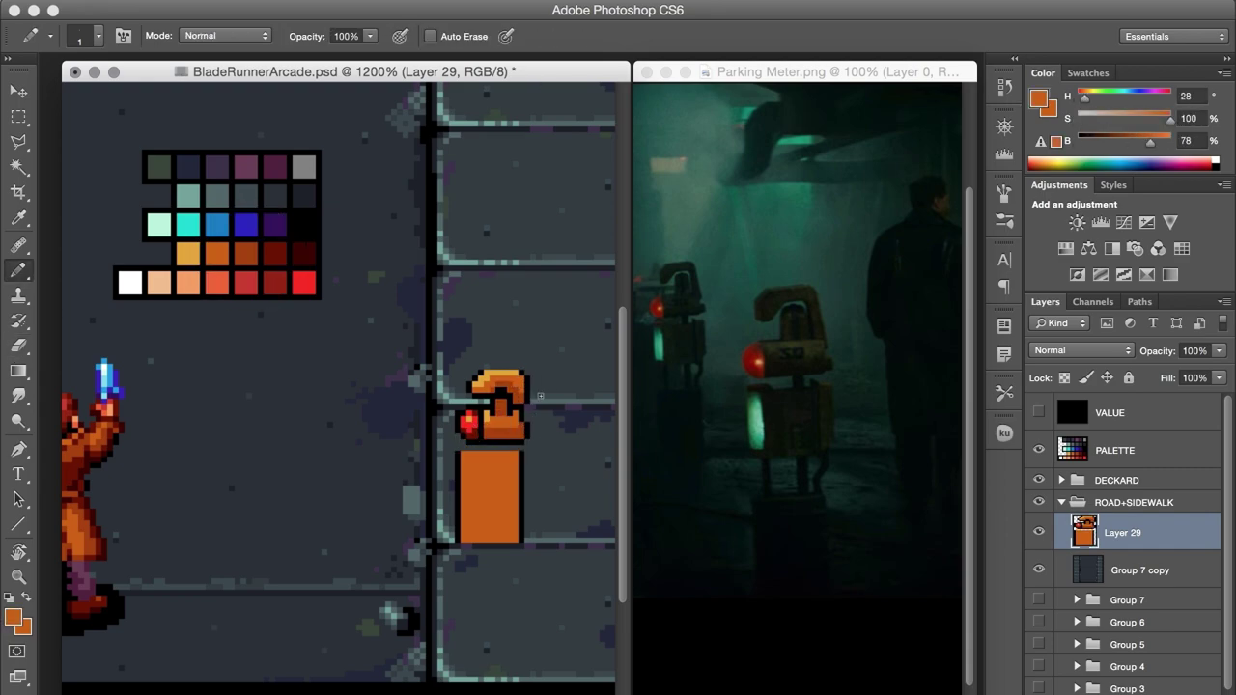
Step: Duplicate the meter layer, hide the original, and paint a bright green display with hue 150 on the body's left side
{"action": "key", "text": "ctrl+j"}
{"action": "left_click", "coordinate": [1039, 570]}
{"action": "double_click", "coordinate": [1191, 95]}
{"action": "type", "text": "150"}
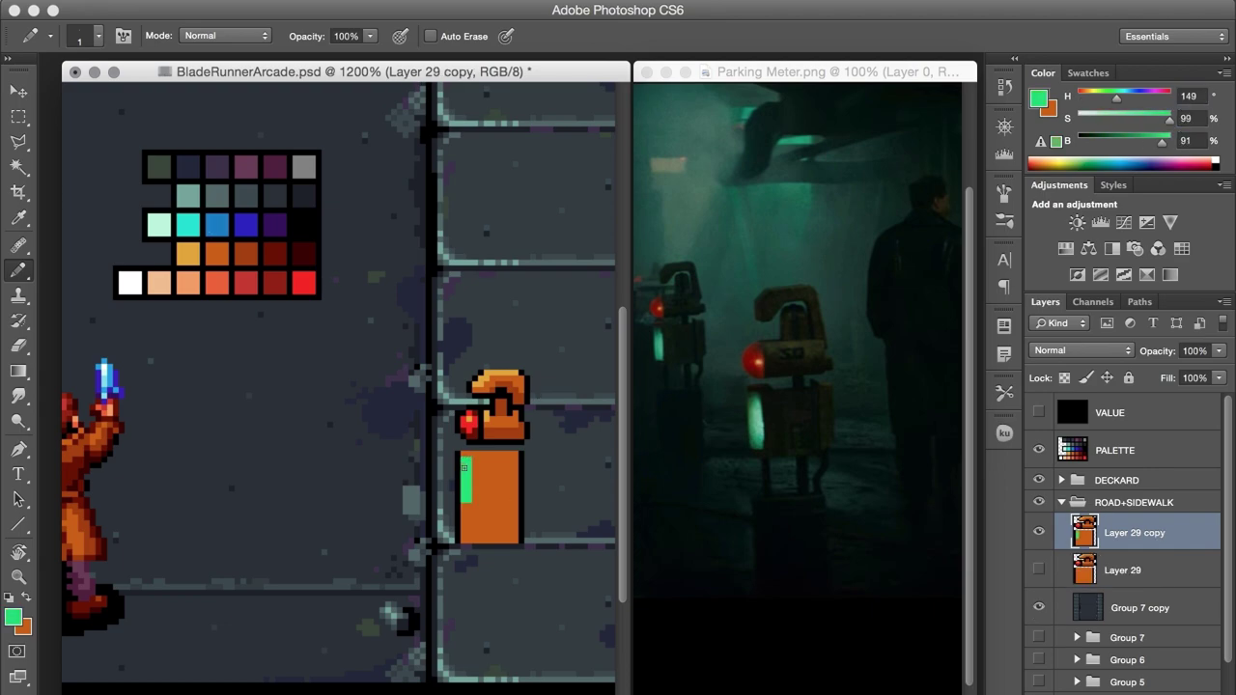
{"action": "left_click_drag", "start_coordinate": [464, 468], "coordinate": [474, 492]}
Step: Shift the meter body slightly right, then frame the green display in black and give it a pale highlight
{"action": "key", "text": "m"}
{"action": "key", "text": "super+Right"}
{"action": "key", "text": "b"}
{"action": "left_click", "coordinate": [192, 214], "text": "alt"}
{"action": "left_click", "coordinate": [468, 487], "text": "alt"}
Step: Recolour the meter body in darker orange-brown, join it to the head with a black neck, and trim the handle's tip
{"action": "left_click", "coordinate": [491, 448], "text": "alt"}
{"action": "key", "text": "m"}
{"action": "key", "text": "i"}
{"action": "left_click", "coordinate": [505, 454], "text": "alt"}
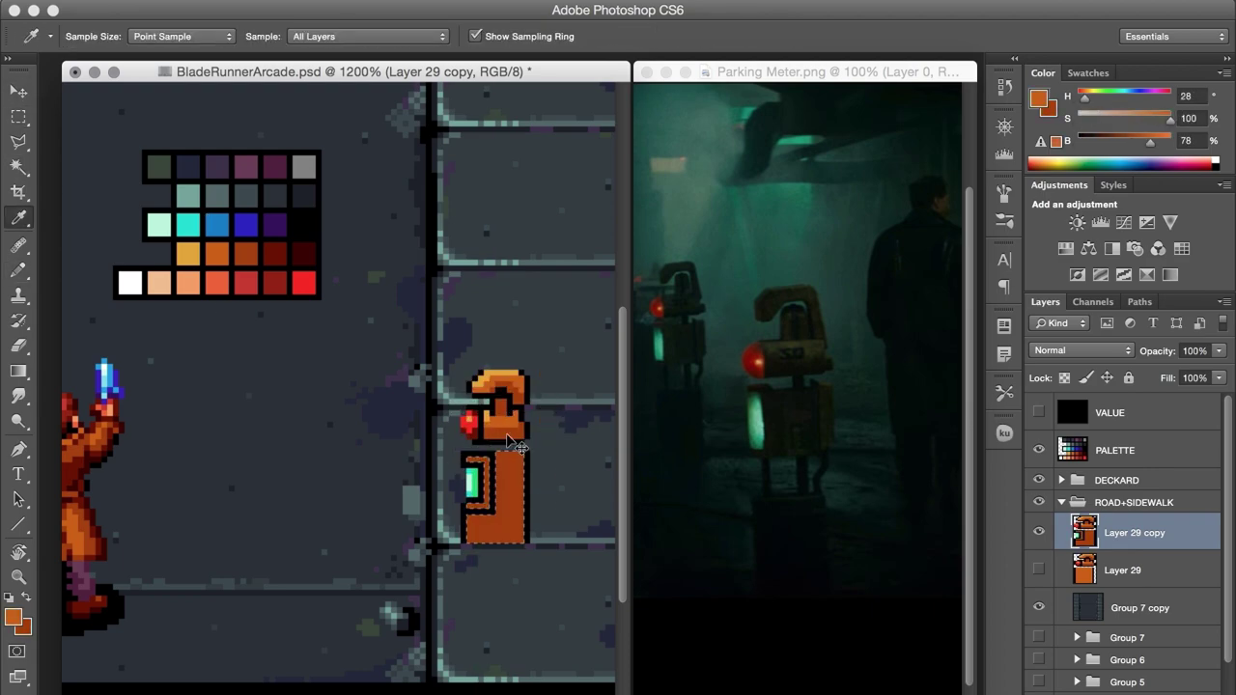
{"action": "key", "text": "b"}
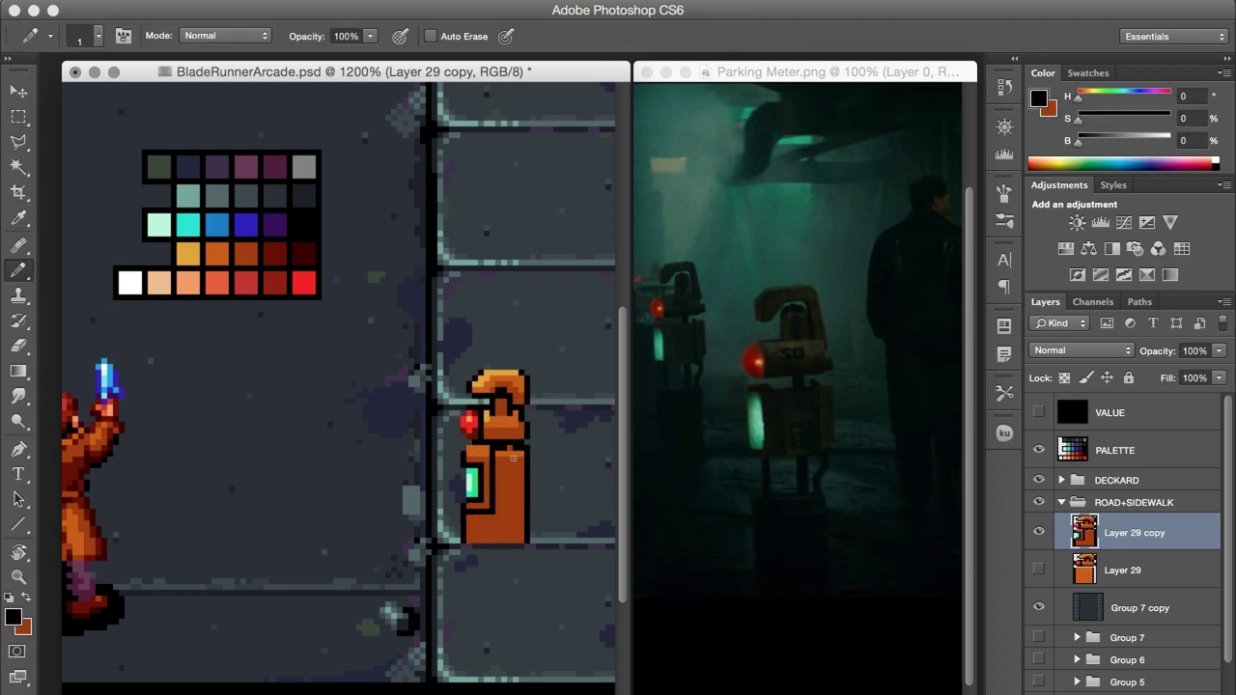
{"action": "left_click", "coordinate": [470, 396]}
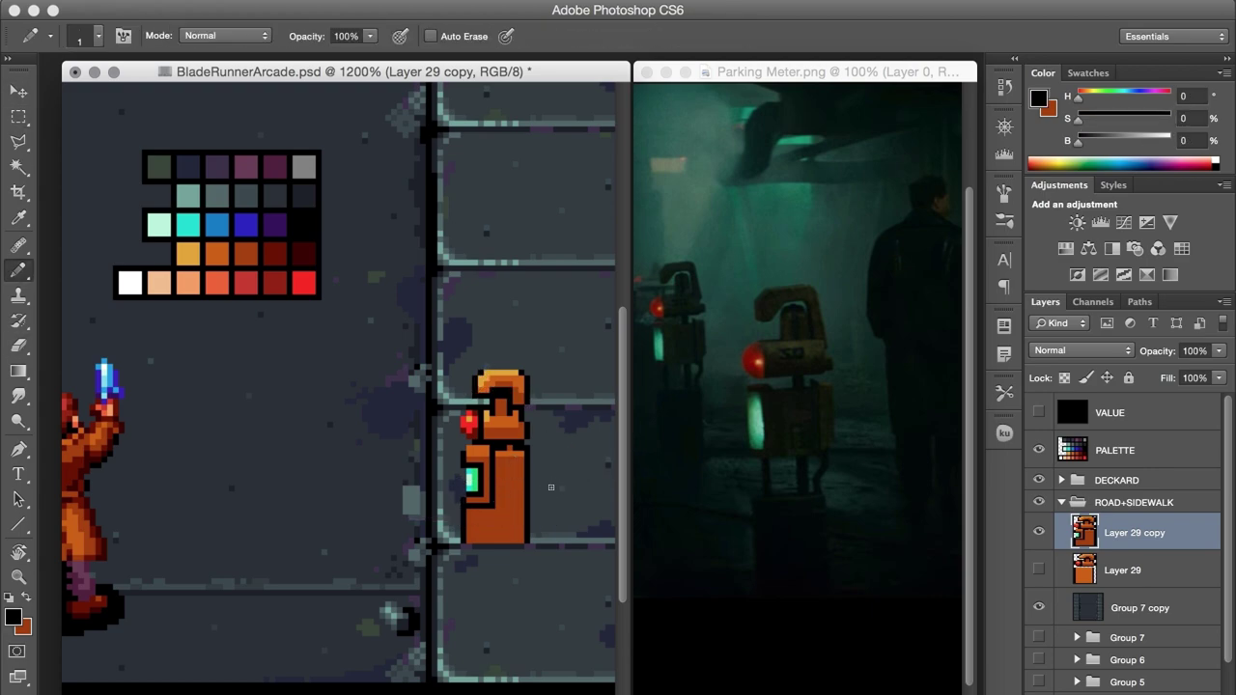
Step: Separate the meter's base from the body with a black gap and add a bump on the body's right side
{"action": "key", "text": "m"}
{"action": "key", "text": "b"}
{"action": "left_click", "coordinate": [464, 512]}
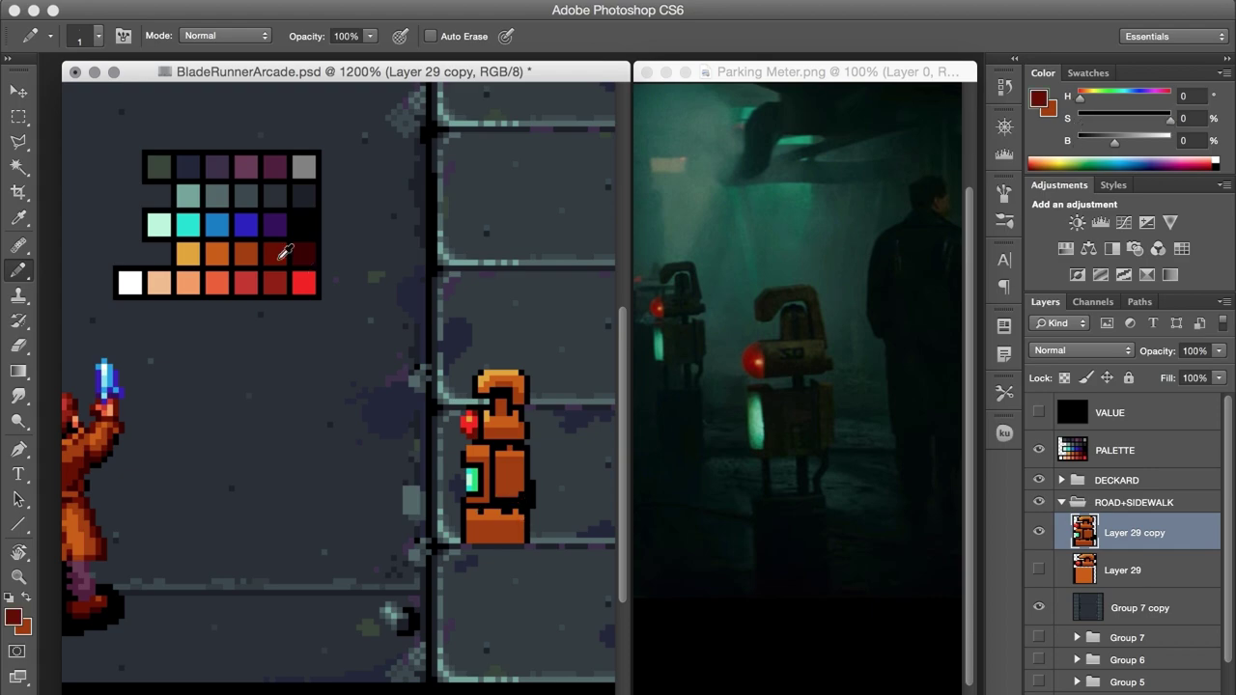
Step: Shade the meter's body with dark red details and orange highlights, and trim the base and outer corners
{"action": "left_click", "coordinate": [500, 458], "text": "alt"}
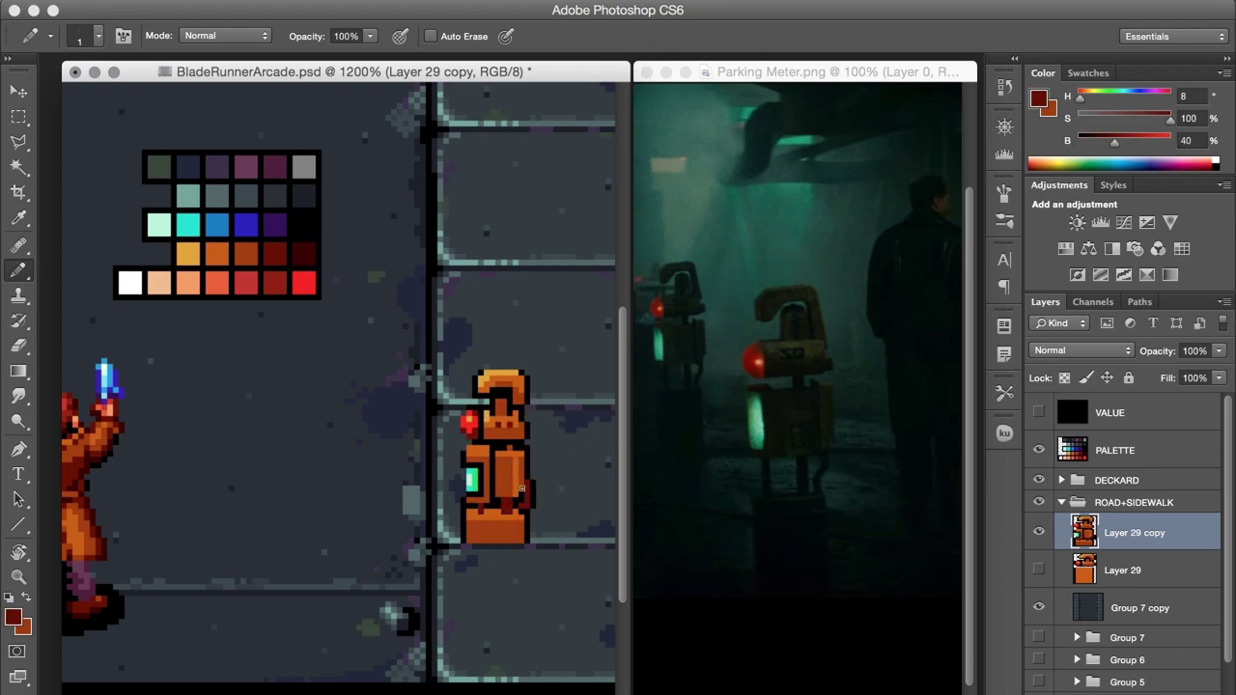
{"action": "left_click", "coordinate": [521, 490], "text": "alt"}
{"action": "key", "text": "e"}
{"action": "key", "text": "b"}
{"action": "left_click", "coordinate": [480, 383], "text": "alt"}
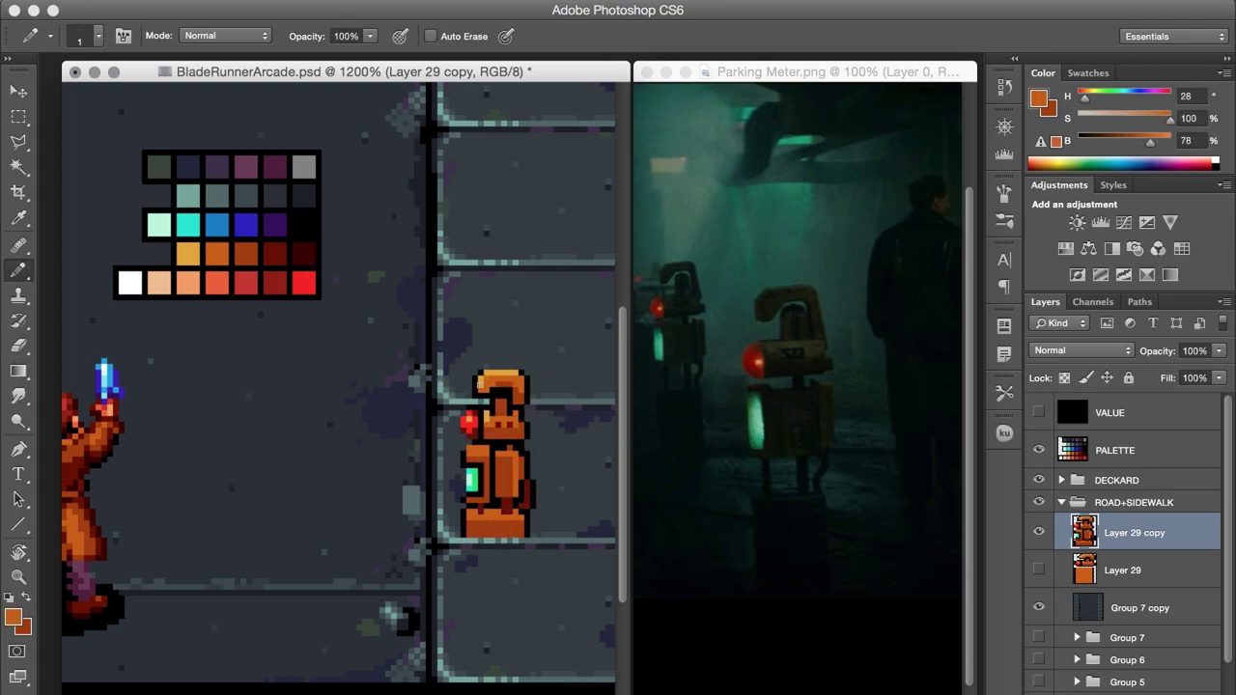
Step: Duplicate the finished parking meter and move the copy straight up along the sidewalk
{"action": "key", "text": "v"}
{"action": "key", "text": "alt+Up"}
{"action": "key", "text": "shift+Up"}
{"action": "key", "text": "shift+Up"}
{"action": "key", "text": "Up"}
{"action": "key", "text": "Up"}
{"action": "key", "text": "Up"}
{"action": "key", "text": "m"}
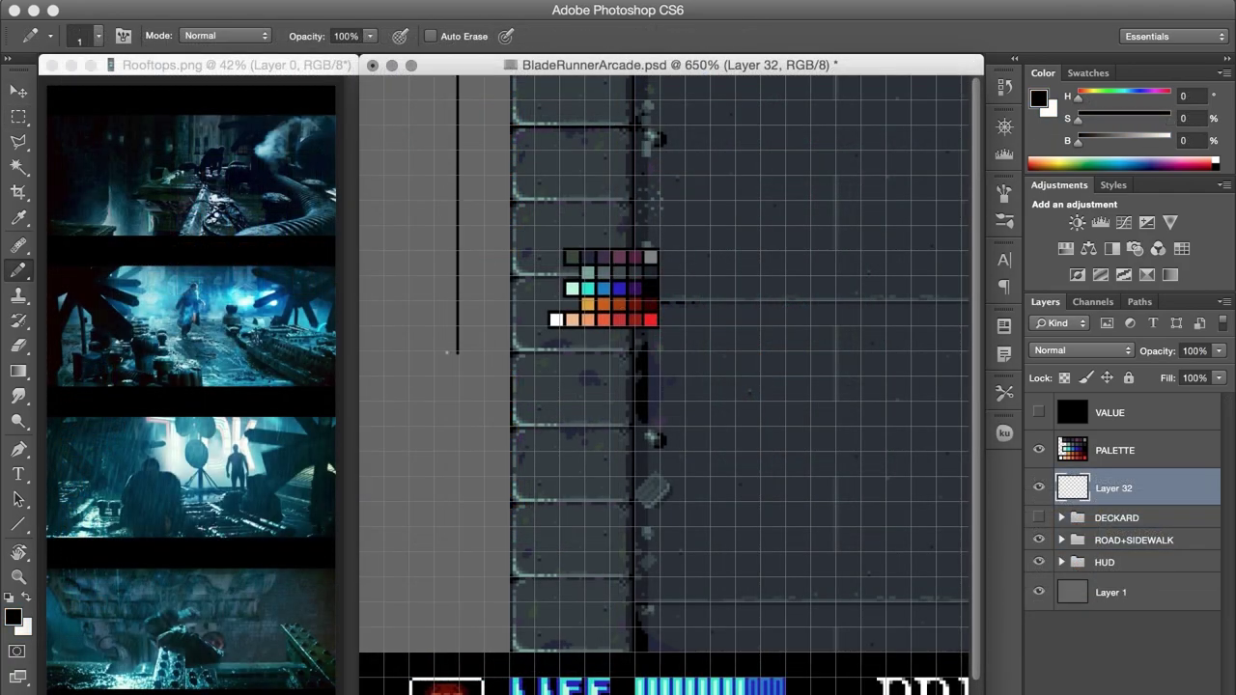
Step: Draw two nested black frame lines left of the sidewalk and soften the outer line's corner
{"action": "left_click_drag", "start_coordinate": [458, 353], "coordinate": [459, 554]}
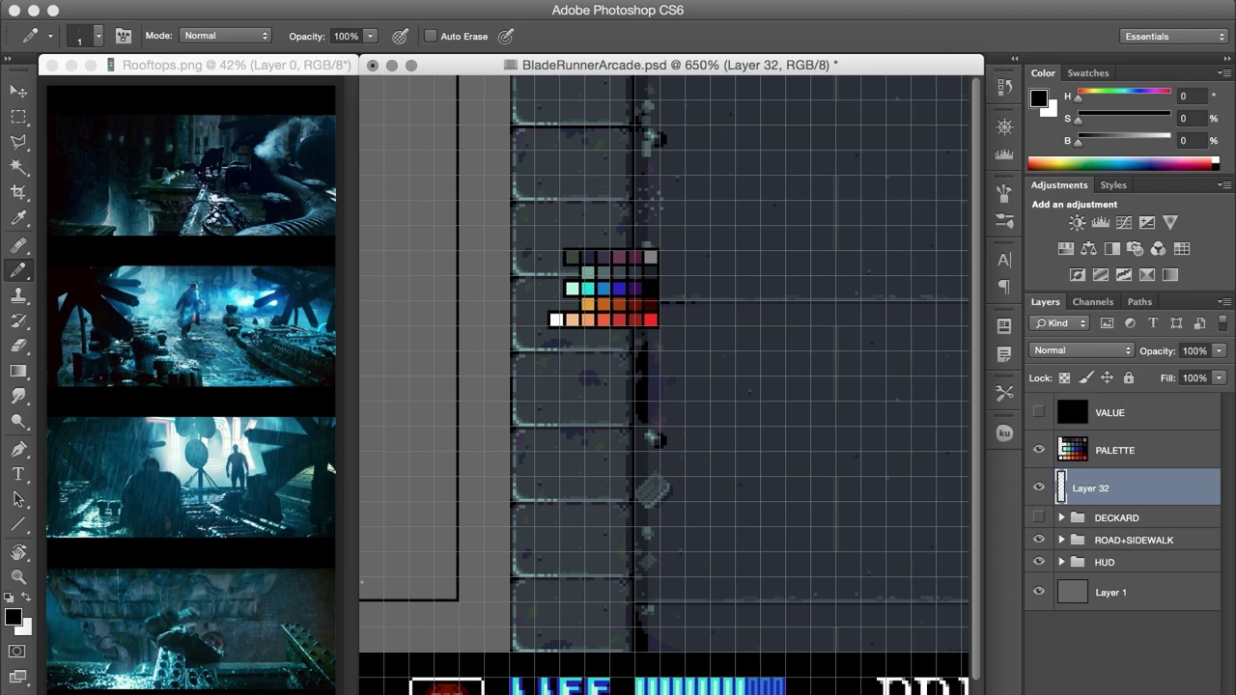
{"action": "left_click", "coordinate": [437, 218], "text": "shift"}
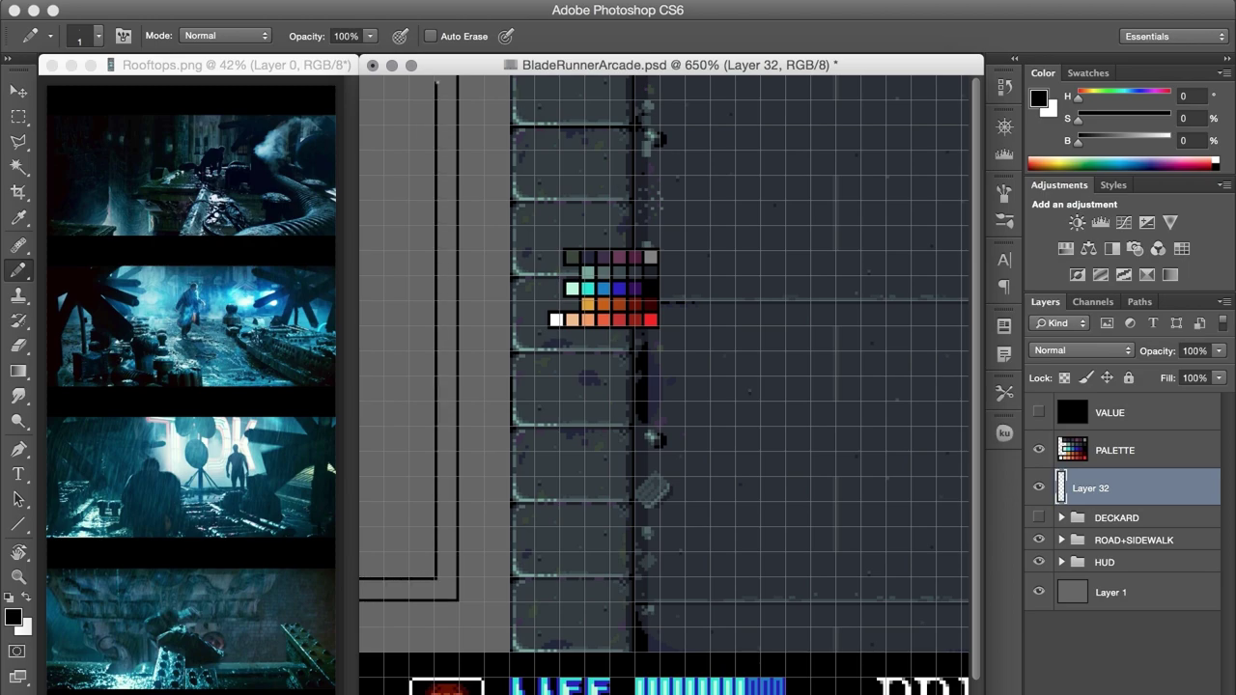
{"action": "key", "text": "e"}
{"action": "key", "text": "b"}
{"action": "key", "text": "e"}
Step: Hide the grid and sketch a curved, ribbed black pipe inside the frame lines left of the sidewalk
{"action": "key", "text": "ctrl+apostrophe"}
{"action": "key", "text": "ctrl+apostrophe"}
{"action": "key", "text": "b"}
{"action": "mouse_move", "coordinate": [373, 79]}
{"action": "left_mouse_down"}
{"action": "mouse_move", "coordinate": [380, 116]}
{"action": "mouse_move", "coordinate": [362, 266]}
{"action": "left_mouse_up"}
{"action": "key", "text": "ctrl+apostrophe"}
{"action": "key", "text": "e"}
{"action": "key", "text": "b"}
{"action": "key", "text": "e"}
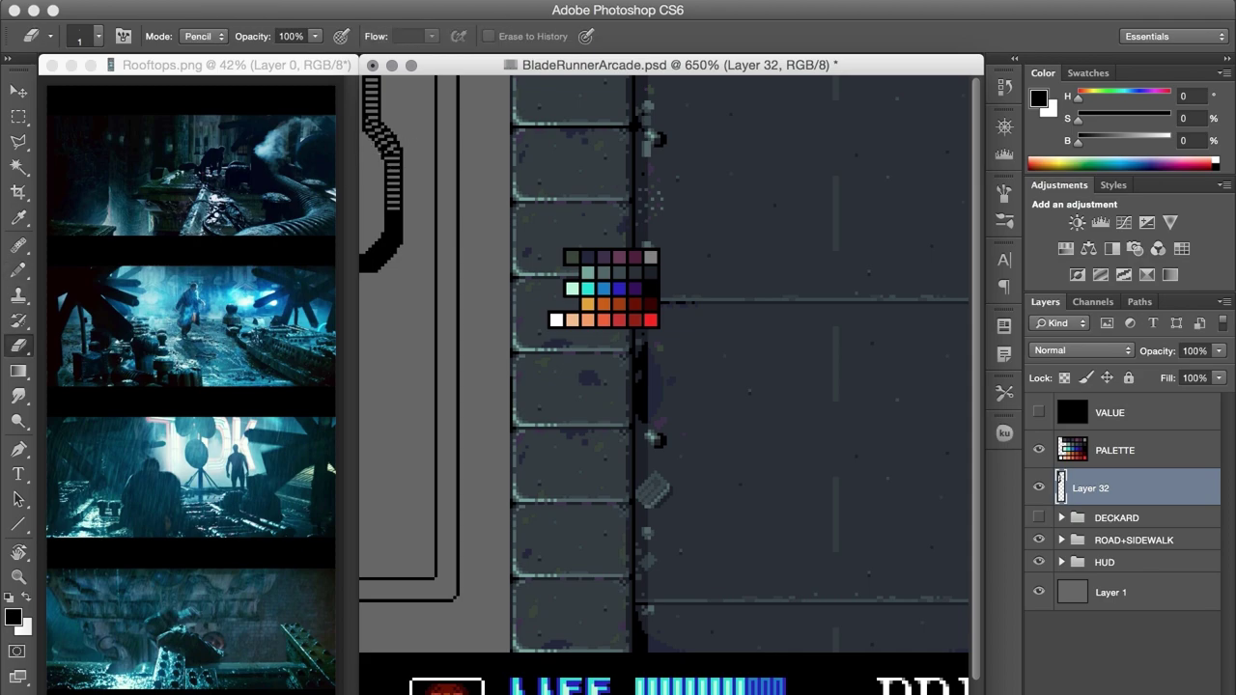
Step: Duplicate the ribbed pipe section, flip it vertically, and fit it as the pipe's lower bend
{"action": "key", "text": "ctrl+j"}
{"action": "key", "text": "ctrl+t"}
{"action": "right_click", "coordinate": [405, 286]}
{"action": "left_click", "coordinate": [454, 554]}
{"action": "key", "text": "Return"}
{"action": "left_click", "coordinate": [364, 237]}
Step: Sketch a small domed vent in black below the pipe, with a smaller one beside its foot
{"action": "key", "text": "b"}
{"action": "left_click_drag", "start_coordinate": [378, 263], "coordinate": [389, 277]}
{"action": "key", "text": "e"}
{"action": "left_click", "coordinate": [385, 266]}
{"action": "key", "text": "b"}
{"action": "key", "text": "e"}
{"action": "left_click", "coordinate": [389, 276]}
{"action": "key", "text": "b"}
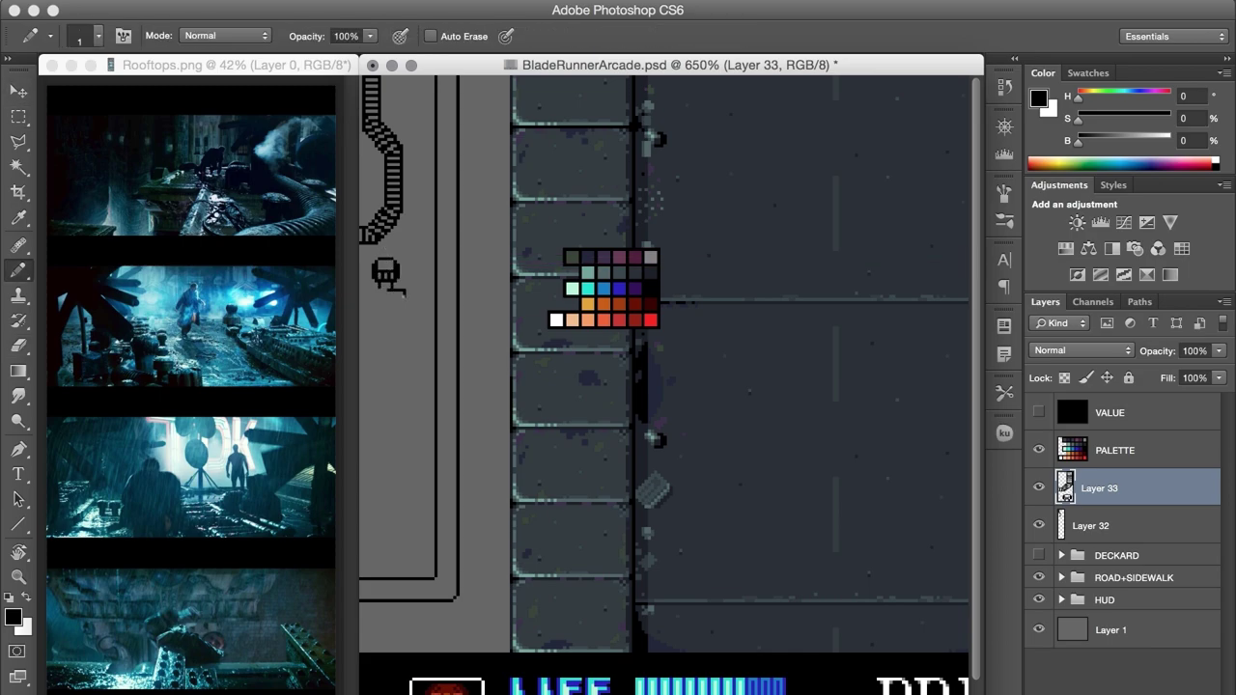
{"action": "left_click", "coordinate": [396, 296]}
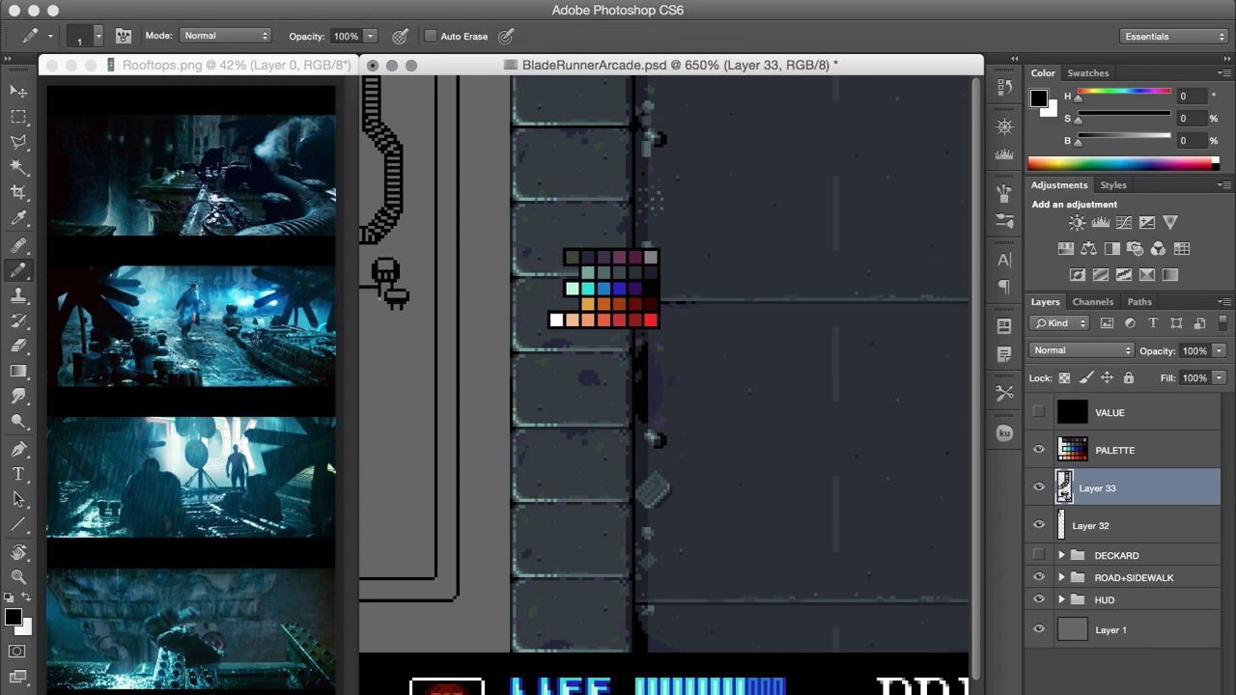
Step: Reshape the small vents and extend a dark ledge with ragged drips to their left
{"action": "key", "text": "v"}
{"action": "key", "text": "m"}
{"action": "key", "text": "b"}
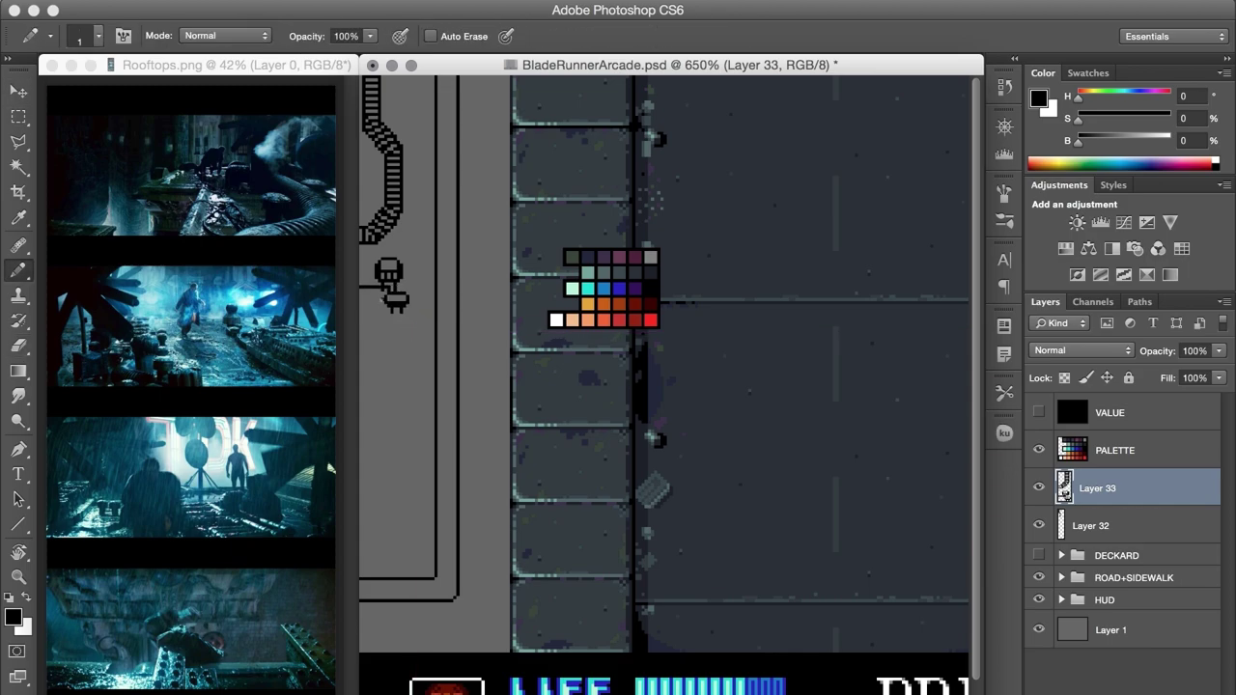
{"action": "key", "text": "m"}
{"action": "key", "text": "b"}
{"action": "left_click", "coordinate": [368, 281]}
{"action": "key", "text": "m"}
{"action": "key", "text": "b"}
{"action": "left_click", "coordinate": [372, 311]}
Step: Draw a thick curling black pipe between the ribbed pipe and the inner frame line
{"action": "left_click_drag", "start_coordinate": [439, 89], "coordinate": [398, 128]}
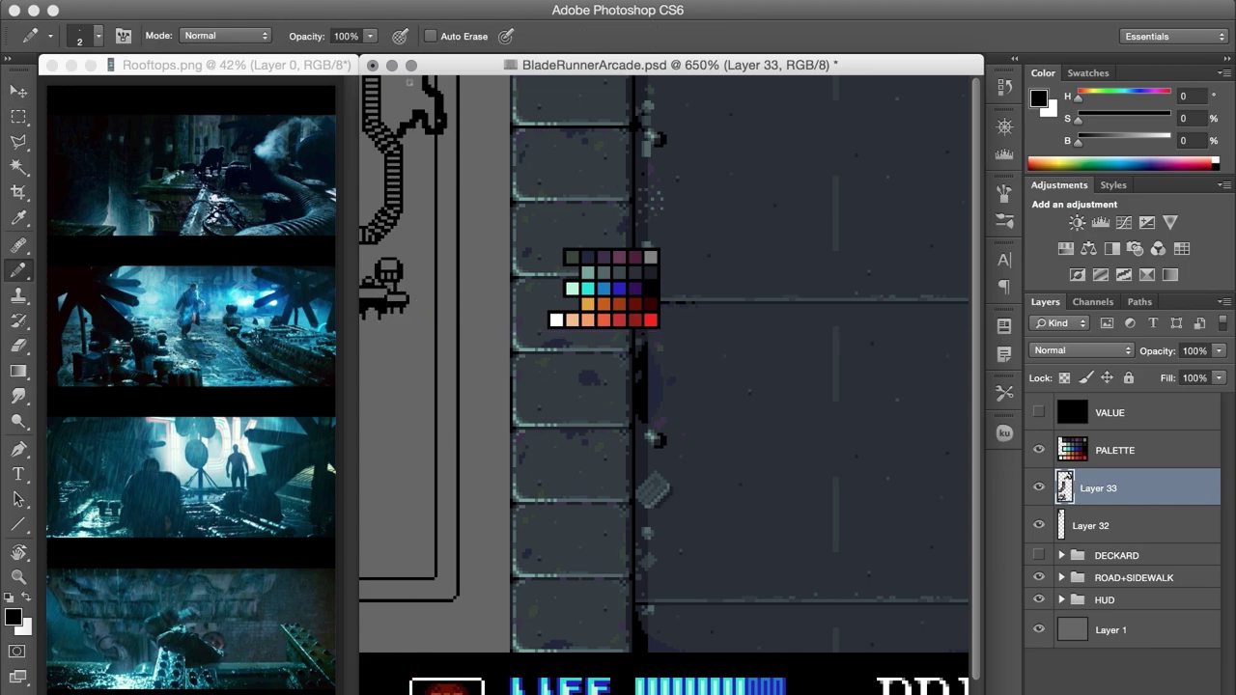
{"action": "left_click_drag", "start_coordinate": [391, 79], "coordinate": [414, 102]}
{"action": "key", "text": "m"}
{"action": "key", "text": "b"}
{"action": "key", "text": "m"}
{"action": "key", "text": "b"}
{"action": "key", "text": "e"}
{"action": "key", "text": "b"}
{"action": "left_click_drag", "start_coordinate": [448, 103], "coordinate": [448, 123]}
{"action": "key", "text": "e"}
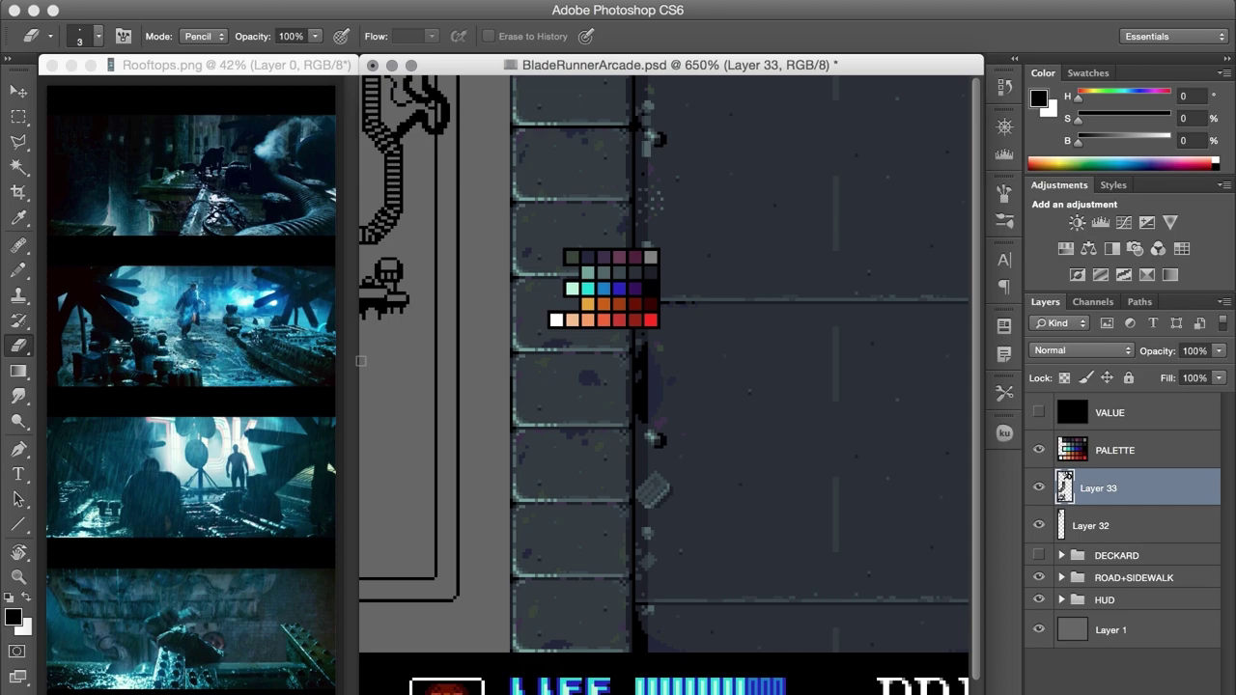
Step: Draw a black slatted rectangular vent with short feet on the roof beneath the small domed vent
{"action": "key", "text": "b"}
{"action": "mouse_move", "coordinate": [361, 360]}
{"action": "left_mouse_down"}
{"action": "mouse_move", "coordinate": [396, 367]}
{"action": "mouse_move", "coordinate": [372, 425]}
{"action": "mouse_move", "coordinate": [382, 433]}
{"action": "left_mouse_up"}
{"action": "key", "text": "m"}
{"action": "left_click_drag", "start_coordinate": [383, 375], "coordinate": [386, 376]}
{"action": "key", "text": "b"}
{"action": "left_click", "coordinate": [394, 460]}
{"action": "key", "text": "e"}
{"action": "left_click_drag", "start_coordinate": [360, 401], "coordinate": [397, 400]}
{"action": "left_click_drag", "start_coordinate": [361, 422], "coordinate": [396, 422]}
{"action": "key", "text": "b"}
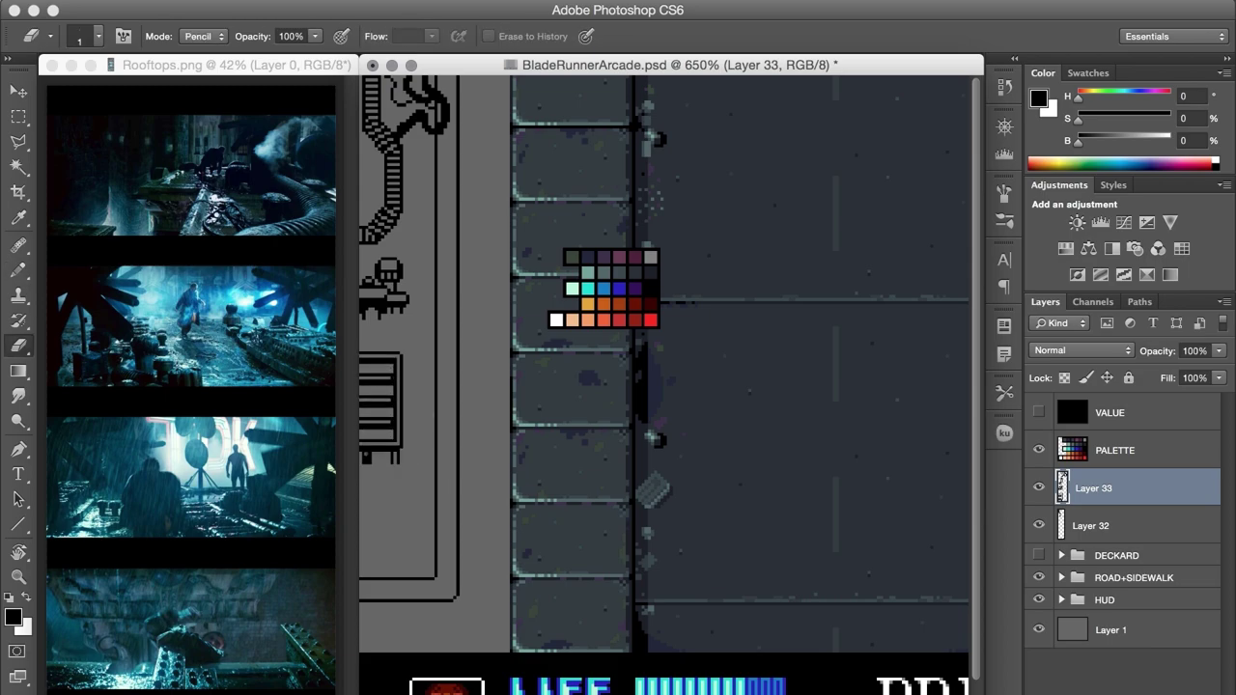
Step: Place a copy of the domed vent below the slatted vent, merge it into Layer 32, and duplicate that layer
{"action": "key", "text": "v"}
{"action": "key", "text": "ctrl+apostrophe"}
{"action": "key", "text": "b"}
{"action": "key", "text": "ctrl+apostrophe"}
{"action": "key", "text": "ctrl+e"}
{"action": "key", "text": "x"}
{"action": "key", "text": "e"}
{"action": "key", "text": "x"}
{"action": "key", "text": "b"}
{"action": "key", "text": "ctrl+j"}
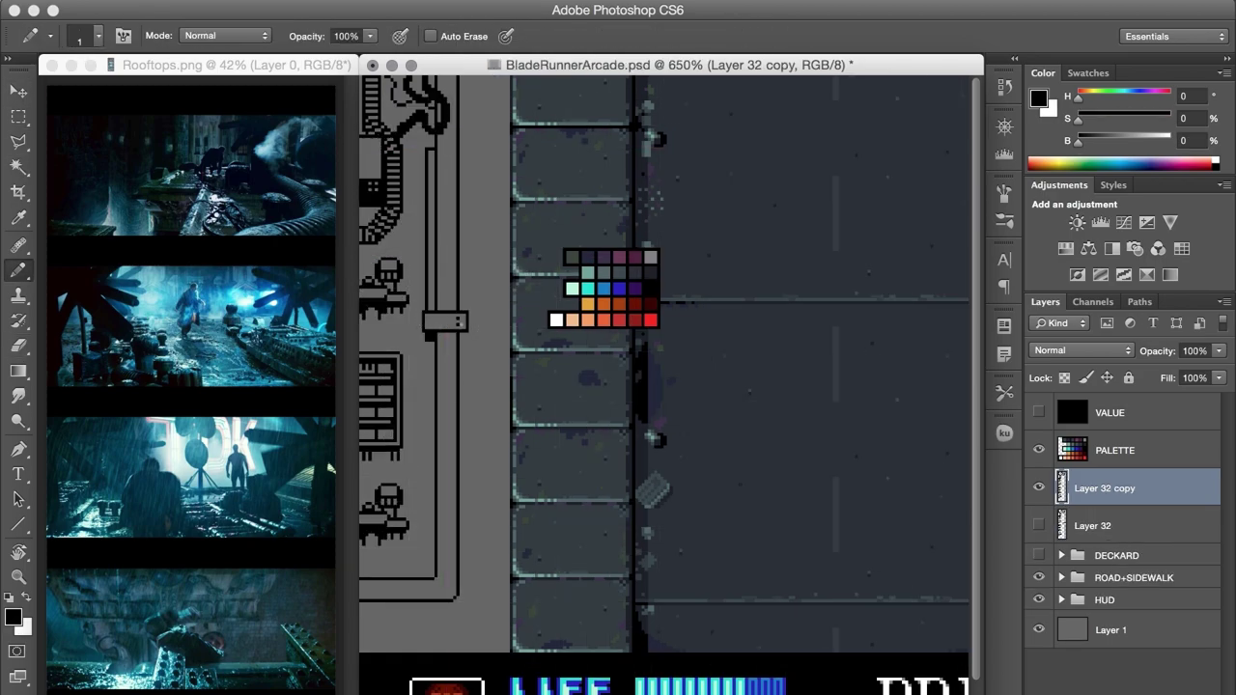
Step: Draw two linked junction boxes with dotted grilles across the inner frame line beside the domed vent
{"action": "key", "text": "e"}
{"action": "key", "text": "b"}
{"action": "key", "text": "e"}
{"action": "key", "text": "b"}
{"action": "key", "text": "v"}
{"action": "key", "text": "m"}
{"action": "key", "text": "b"}
Step: Draw small curved pipes above the slatted vent and a segmented column beside it, and duplicate the layer
{"action": "left_click_drag", "start_coordinate": [425, 333], "coordinate": [362, 343]}
{"action": "key", "text": "e"}
{"action": "key", "text": "b"}
{"action": "key", "text": "m"}
{"action": "key", "text": "b"}
{"action": "key", "text": "e"}
{"action": "key", "text": "b"}
{"action": "key", "text": "e"}
{"action": "key", "text": "b"}
{"action": "key", "text": "ctrl+j"}
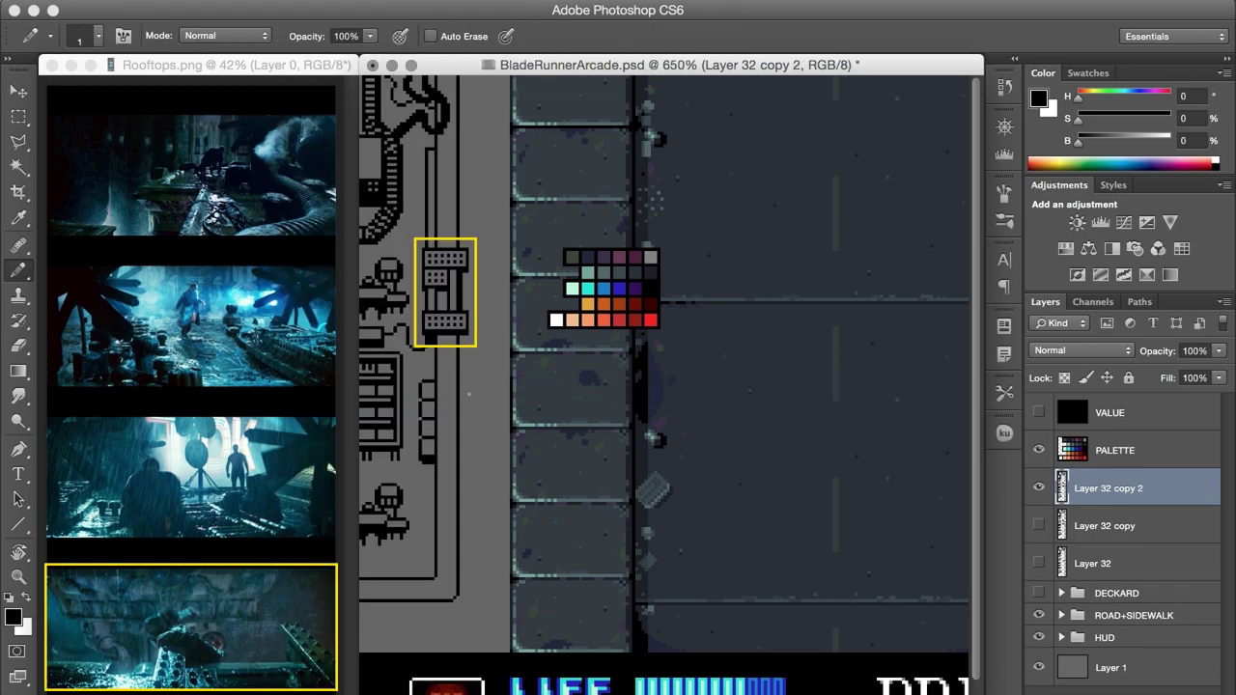
Step: On a new layer, draw half of a large black fan with radiating blades below the slatted vent
{"action": "key", "text": "m"}
{"action": "key", "text": "b"}
{"action": "key", "text": "ctrl+shift+alt+n"}
{"action": "key", "text": "bracketright"}
{"action": "key", "text": "bracketright"}
{"action": "key", "text": "bracketleft"}
{"action": "key", "text": "bracketleft"}
{"action": "key", "text": "e"}
{"action": "key", "text": "b"}
{"action": "key", "text": "e"}
{"action": "key", "text": "b"}
{"action": "key", "text": "e"}
{"action": "key", "text": "b"}
{"action": "key", "text": "m"}
{"action": "key", "text": "b"}
{"action": "key", "text": "e"}
{"action": "key", "text": "b"}
{"action": "left_click", "coordinate": [396, 502]}
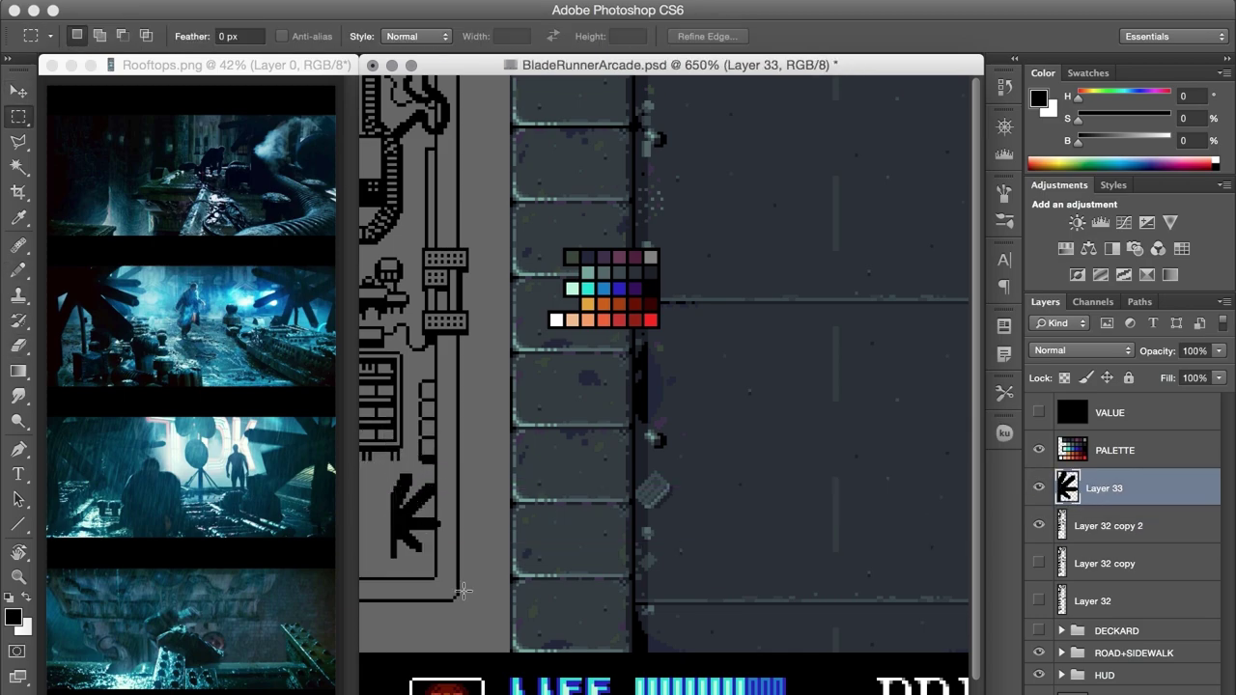
Step: Duplicate the half fan, mirror the copy to complete the circle of blades, and merge both halves
{"action": "key", "text": "ctrl+j"}
{"action": "key", "text": "v"}
{"action": "key", "text": "ctrl+t"}
{"action": "key", "text": "Return"}
{"action": "key", "text": "ctrl+e"}
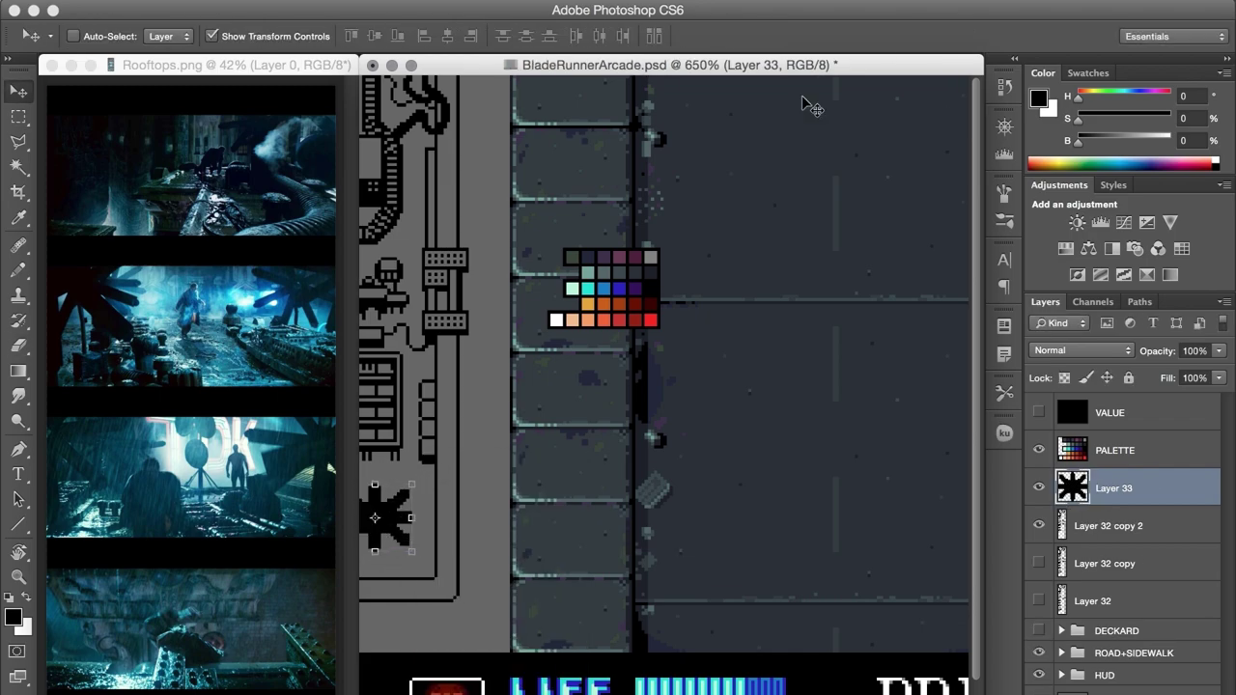
Step: Refine the fan's blades, shift it up beneath the slatted vent, and select Layer 32 copy 2
{"action": "key", "text": "m"}
{"action": "left_click_drag", "start_coordinate": [415, 549], "coordinate": [375, 470]}
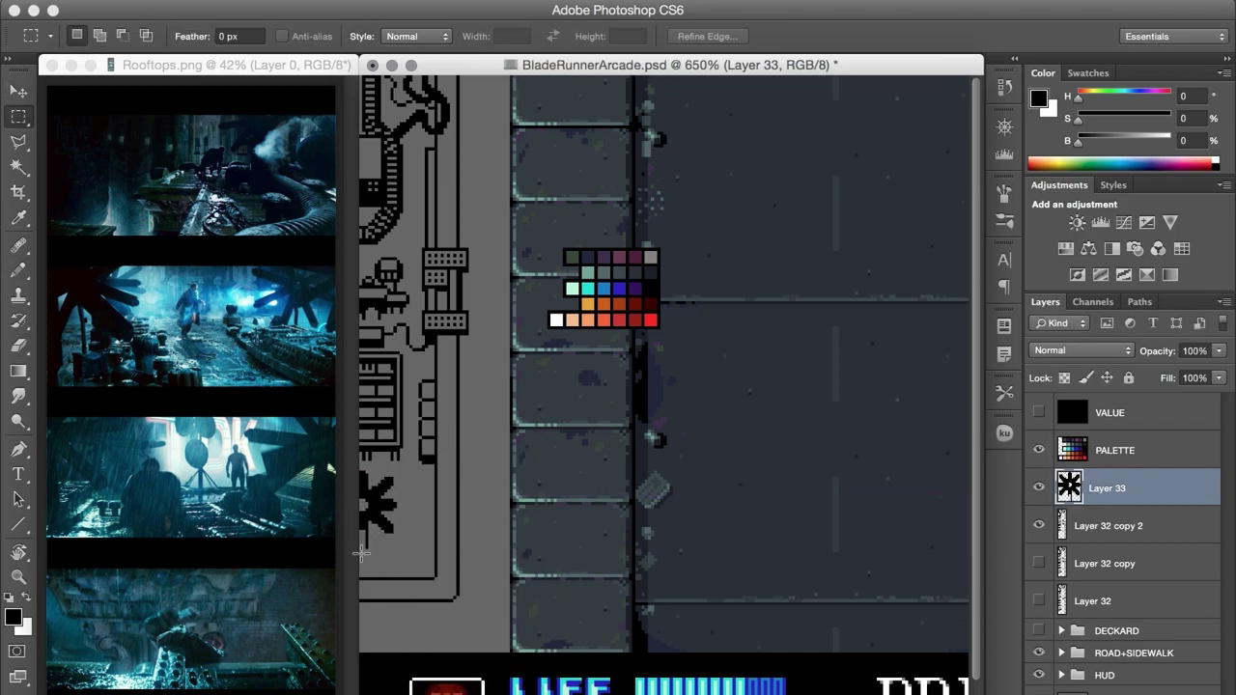
{"action": "key", "text": "v"}
{"action": "left_click", "coordinate": [1109, 525]}
{"action": "key", "text": "e"}
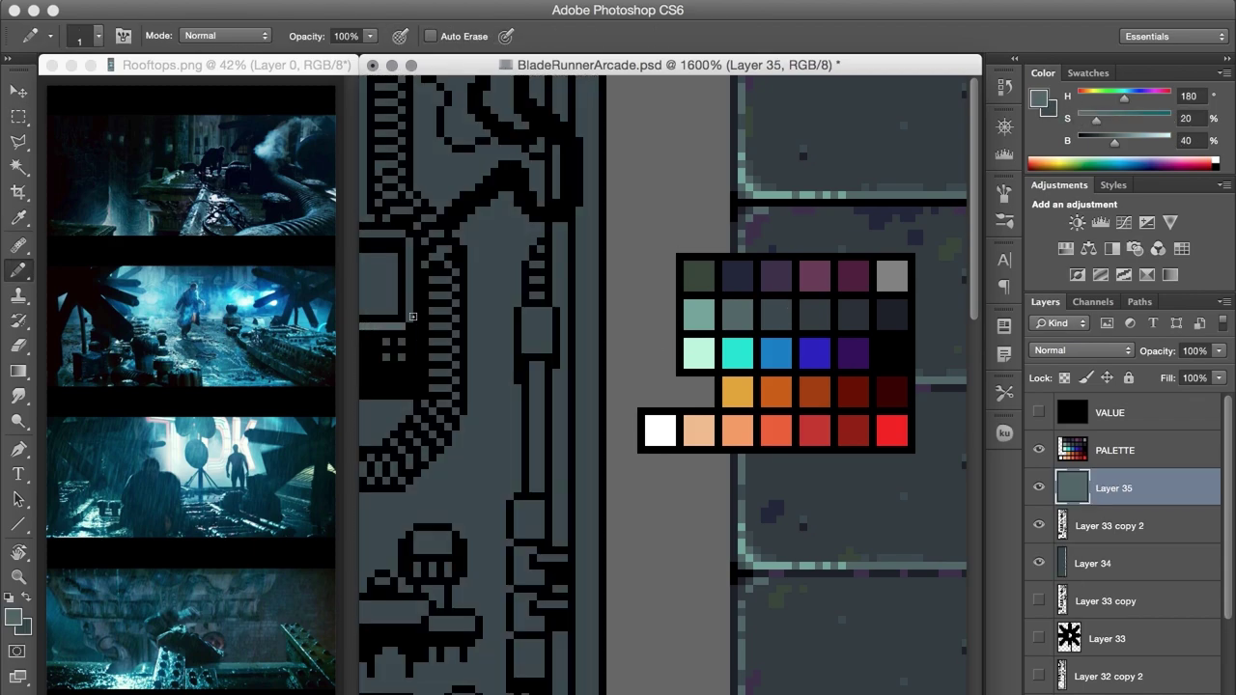
Step: Paint grey-teal bands along the lower edges of the pipe boxes and the domed vent on Layer 35
{"action": "left_click_drag", "start_coordinate": [521, 349], "coordinate": [552, 350]}
{"action": "left_click_drag", "start_coordinate": [514, 582], "coordinate": [544, 582]}
{"action": "left_click_drag", "start_coordinate": [513, 624], "coordinate": [545, 624]}
{"action": "left_click_drag", "start_coordinate": [514, 674], "coordinate": [545, 674]}
{"action": "left_click_drag", "start_coordinate": [414, 551], "coordinate": [452, 550]}
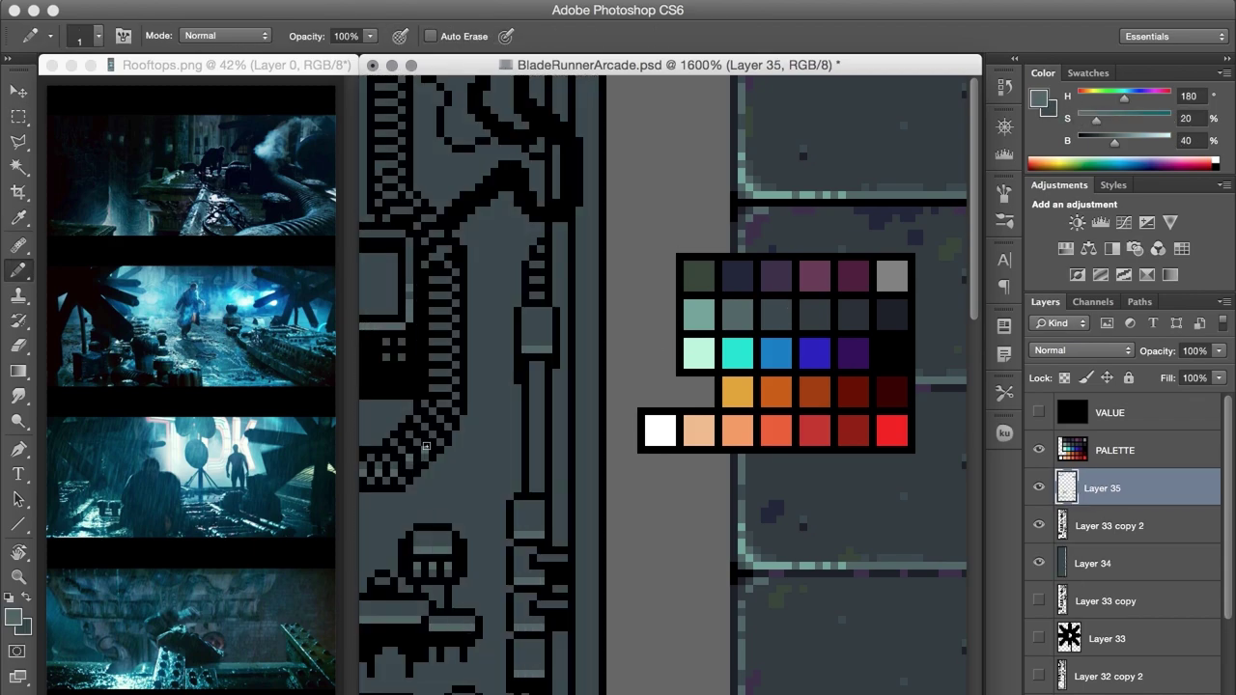
Step: Shade the square roof panel, the ribbed pipe and the thin vertical pipe in dark blue-grey
{"action": "left_click", "coordinate": [342, 375], "text": "alt"}
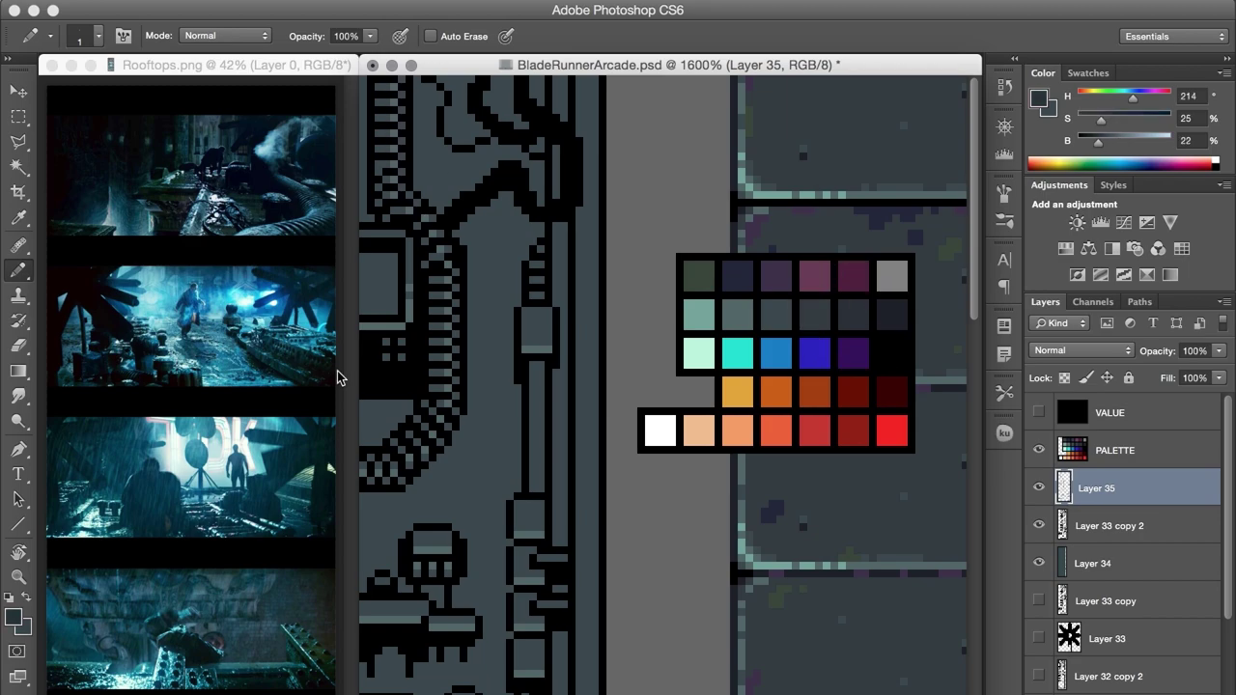
{"action": "left_click_drag", "start_coordinate": [367, 396], "coordinate": [404, 373]}
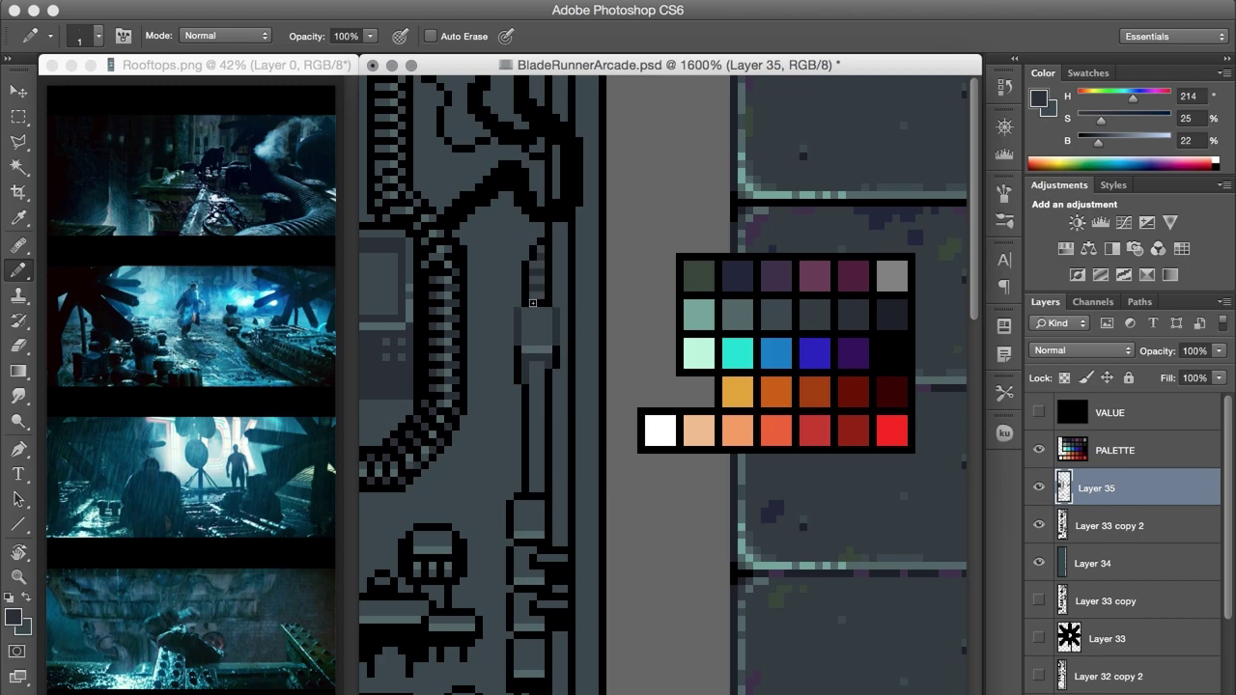
{"action": "left_click_drag", "start_coordinate": [522, 358], "coordinate": [549, 488]}
Step: Shade the long roof edge with a dark strip and a lighter line, and undo the last stroke
{"action": "left_click_drag", "start_coordinate": [575, 543], "coordinate": [578, 277]}
{"action": "left_click", "coordinate": [578, 277], "text": "alt"}
{"action": "left_click_drag", "start_coordinate": [590, 87], "coordinate": [591, 629]}
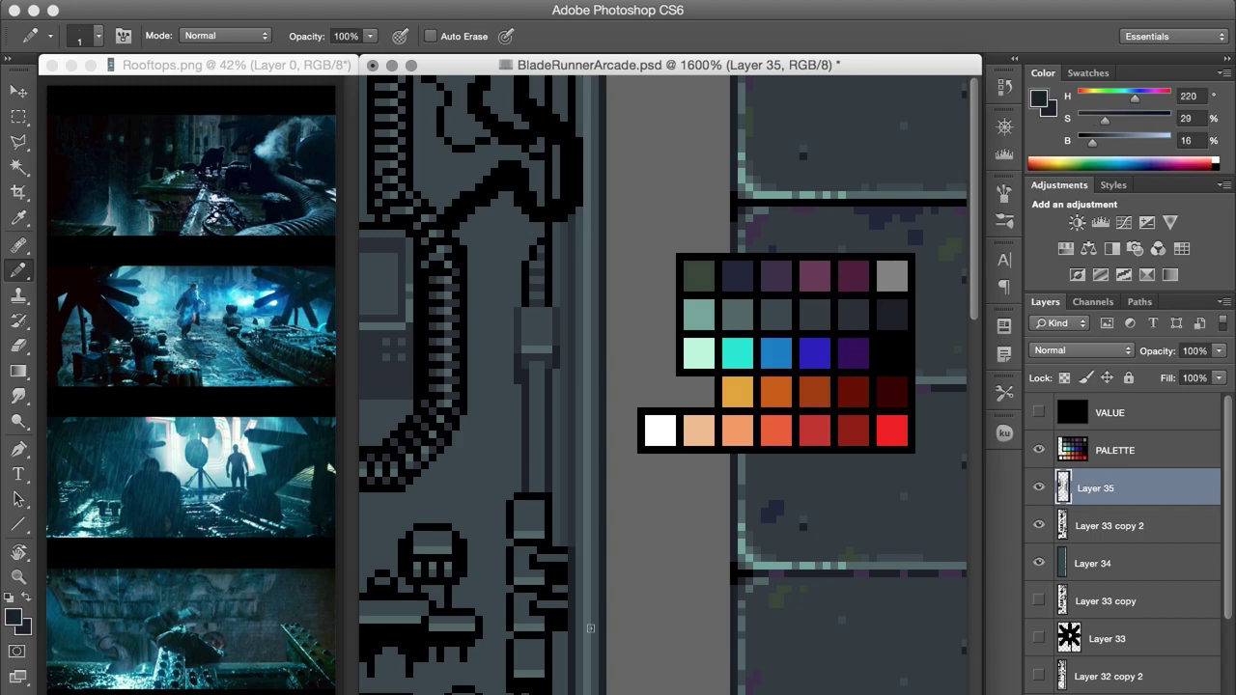
{"action": "left_click", "coordinate": [572, 541], "text": "alt"}
{"action": "left_click_drag", "start_coordinate": [572, 547], "coordinate": [572, 693]}
{"action": "left_click", "coordinate": [364, 393], "text": "alt"}
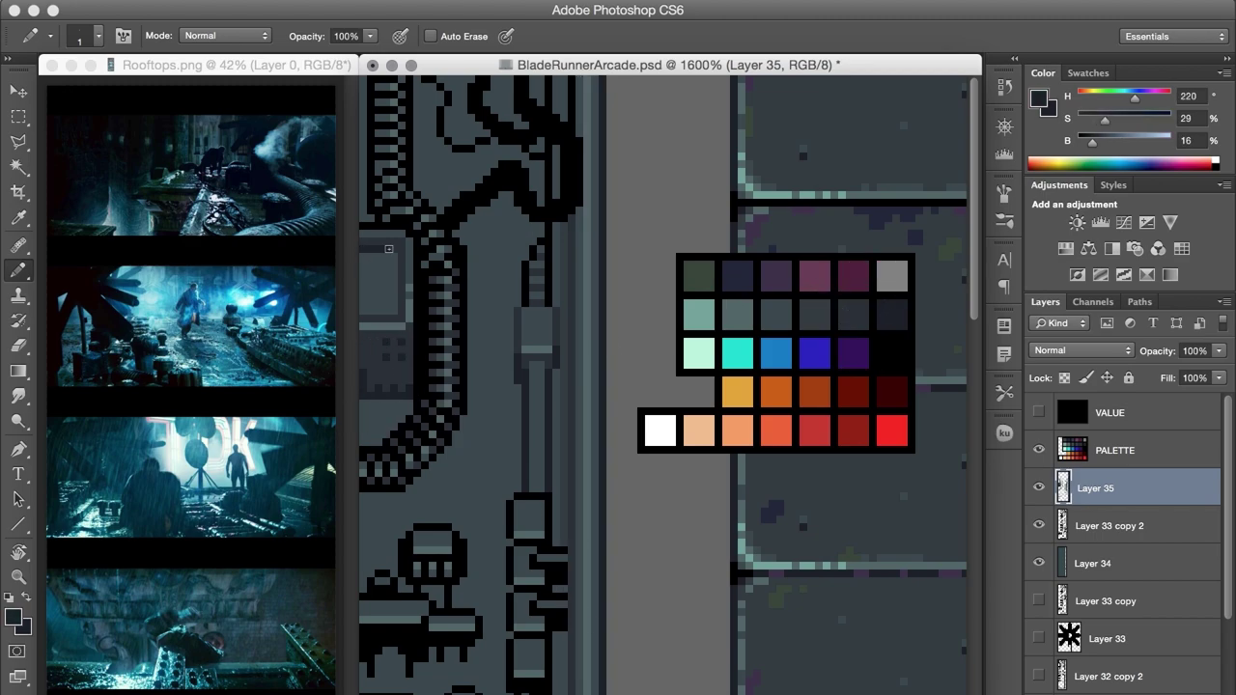
{"action": "key", "text": "super+z"}
Step: Add a dark shadow on the roof surface along the outer curve of the ribbed pipe
{"action": "left_click_drag", "start_coordinate": [452, 450], "coordinate": [464, 255]}
{"action": "left_click", "coordinate": [371, 425], "text": "alt"}
{"action": "left_click", "coordinate": [537, 476], "text": "alt"}
Step: Paint pale teal highlights on the thin pipe, square panel, ribbed pipe, domed vent and long roof edge
{"action": "left_click_drag", "start_coordinate": [542, 483], "coordinate": [541, 371]}
{"action": "left_click", "coordinate": [390, 326]}
{"action": "left_click", "coordinate": [537, 350]}
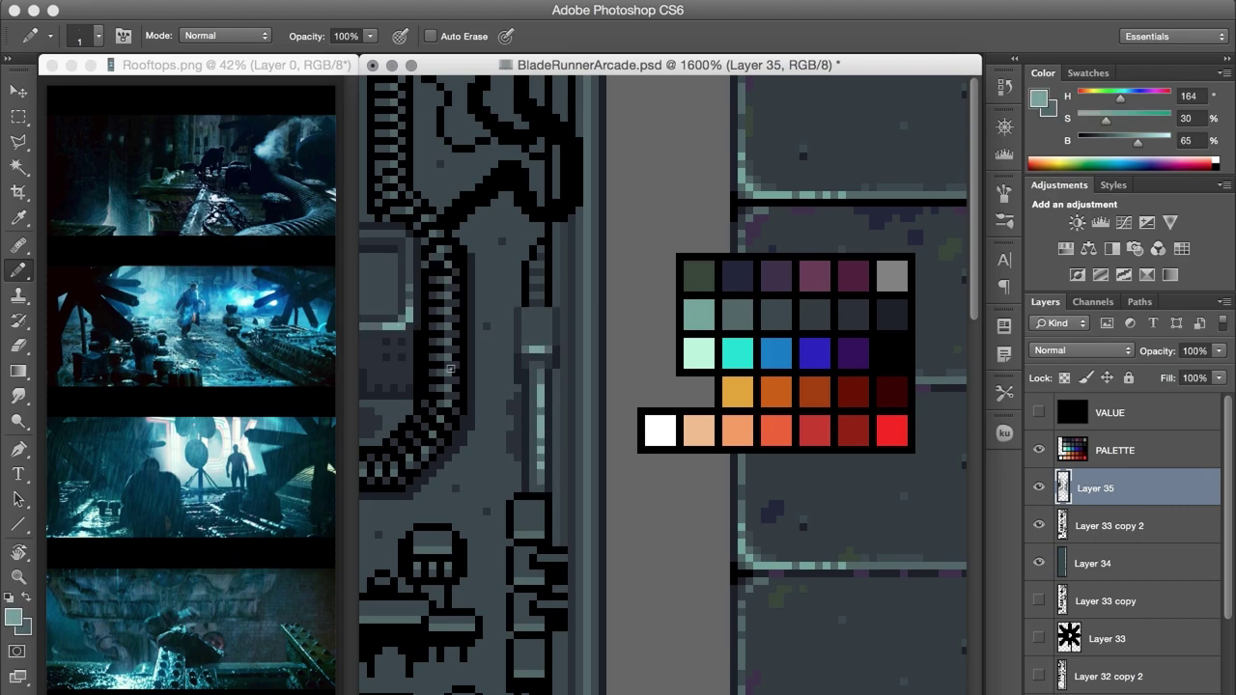
{"action": "left_click_drag", "start_coordinate": [451, 350], "coordinate": [450, 375]}
{"action": "key", "text": "x"}
{"action": "left_click_drag", "start_coordinate": [423, 550], "coordinate": [444, 549]}
{"action": "key", "text": "x"}
{"action": "key", "text": "x"}
{"action": "left_click_drag", "start_coordinate": [587, 340], "coordinate": [586, 109]}
Step: Scatter dark and mid blue-grey wear specks across the roof surface between the pipes and vents
{"action": "left_click", "coordinate": [514, 505], "text": "alt"}
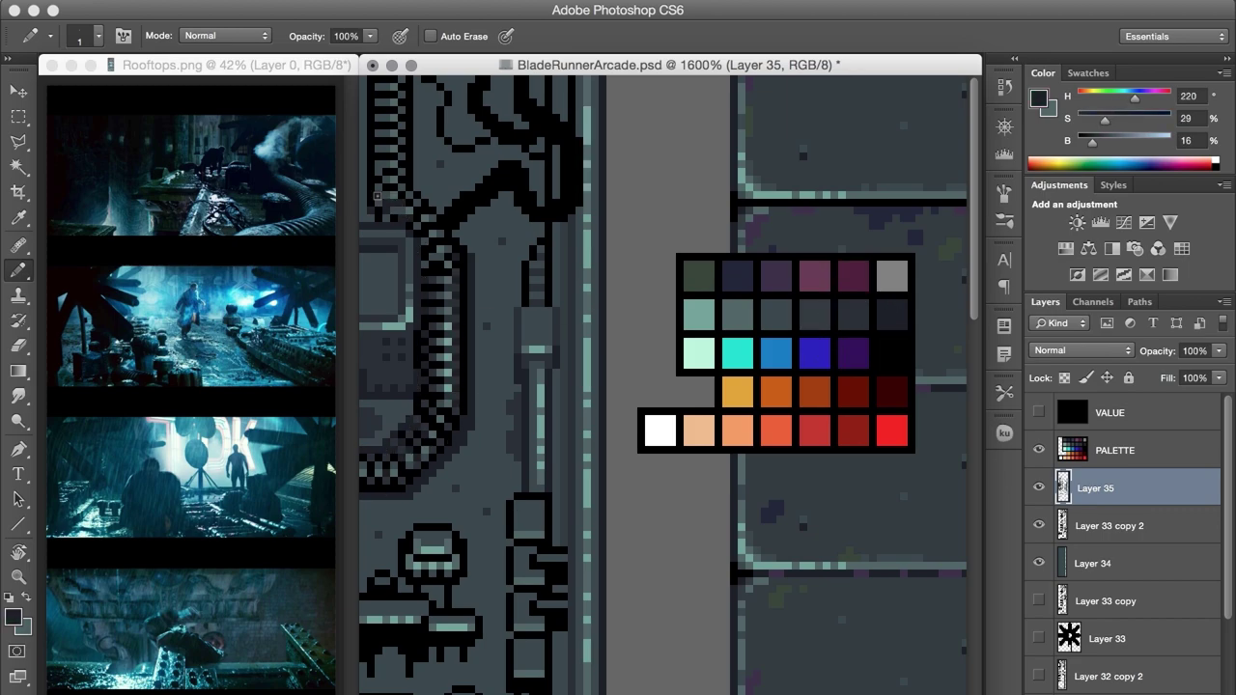
{"action": "left_click", "coordinate": [488, 498], "text": "alt"}
{"action": "left_click", "coordinate": [515, 474], "text": "alt"}
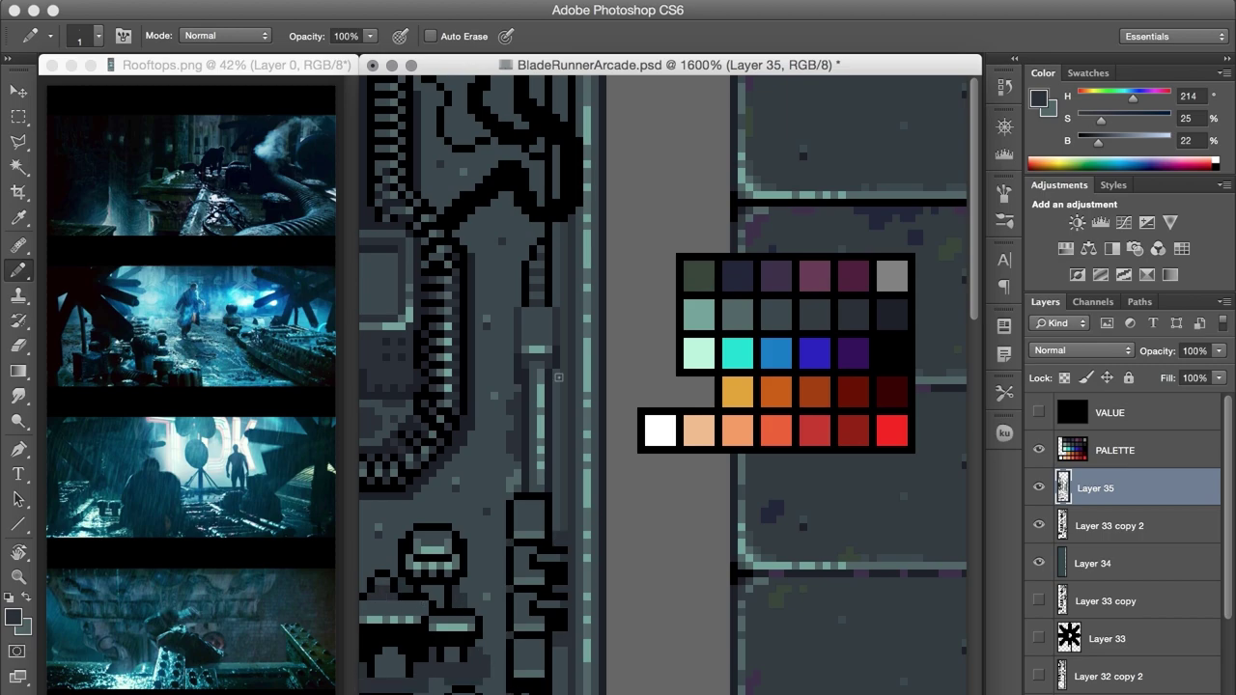
{"action": "left_click_drag", "start_coordinate": [507, 241], "coordinate": [471, 293]}
{"action": "left_click_drag", "start_coordinate": [483, 348], "coordinate": [483, 383]}
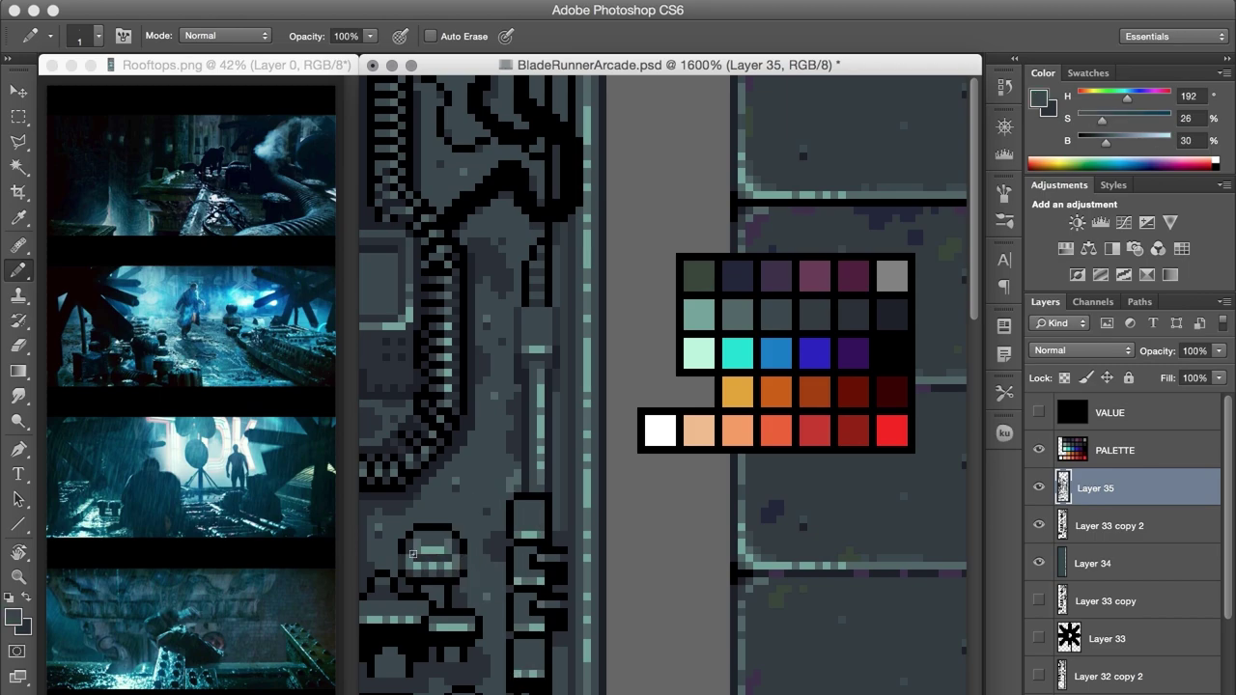
{"action": "left_click", "coordinate": [509, 507], "text": "alt"}
Step: Paint green grime on a new layer and shift it to hue -22, saturation +7 and lightness -5
{"action": "key", "text": "super+shift+alt+n"}
{"action": "left_click", "coordinate": [561, 112], "text": "alt"}
{"action": "key", "text": "super+u"}
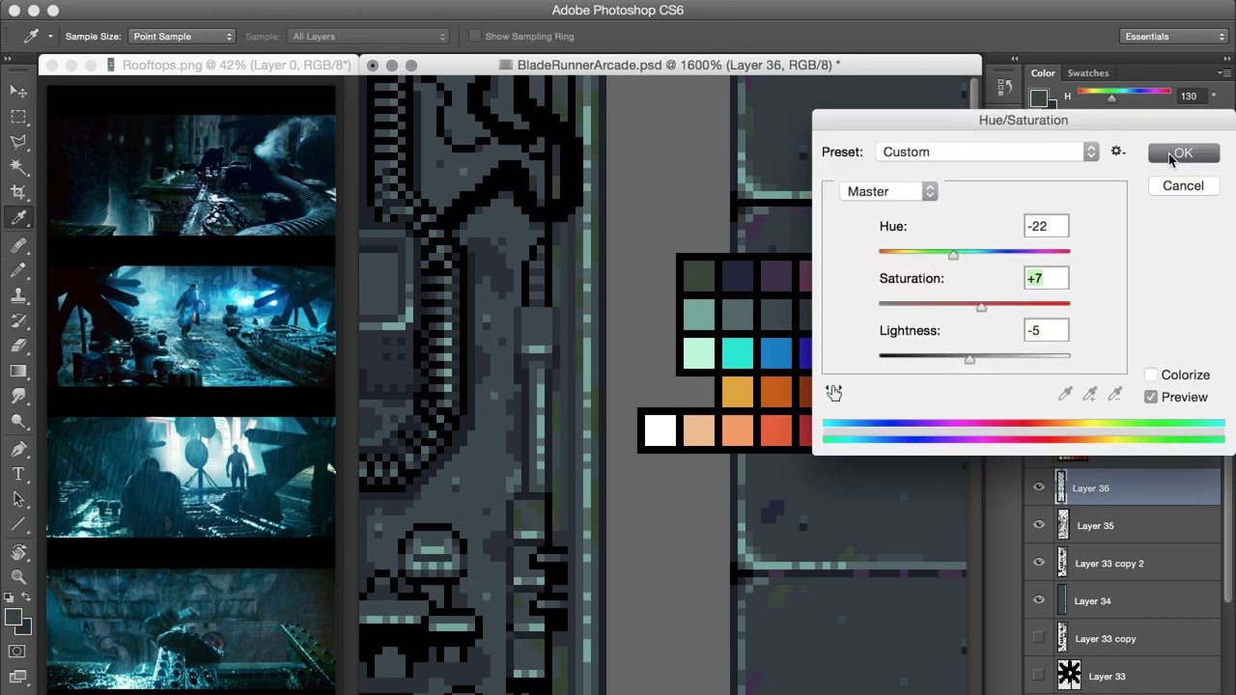
{"action": "left_click", "coordinate": [1178, 155]}
Step: Scatter muted dark green patches over the square panel, the pipes and the roof around them
{"action": "left_click", "coordinate": [675, 296], "text": "alt"}
{"action": "key", "text": "alt+bracketleft"}
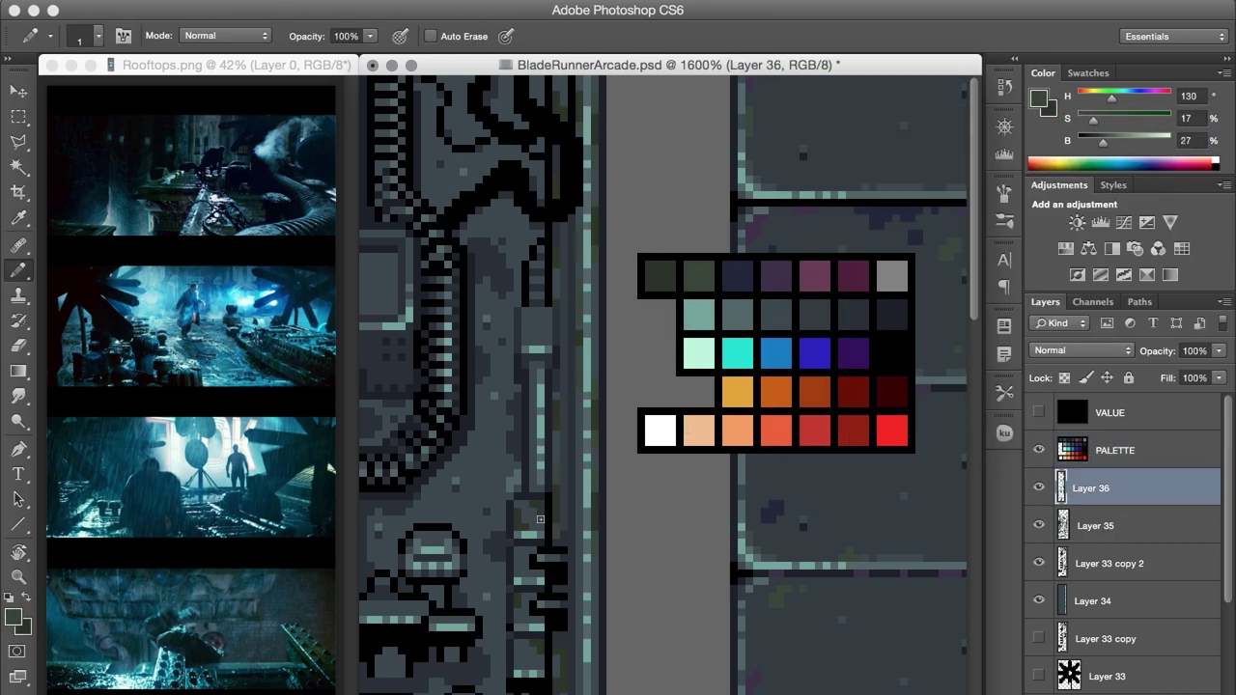
{"action": "left_click", "coordinate": [531, 341], "text": "alt"}
{"action": "left_click", "coordinate": [403, 404], "text": "alt"}
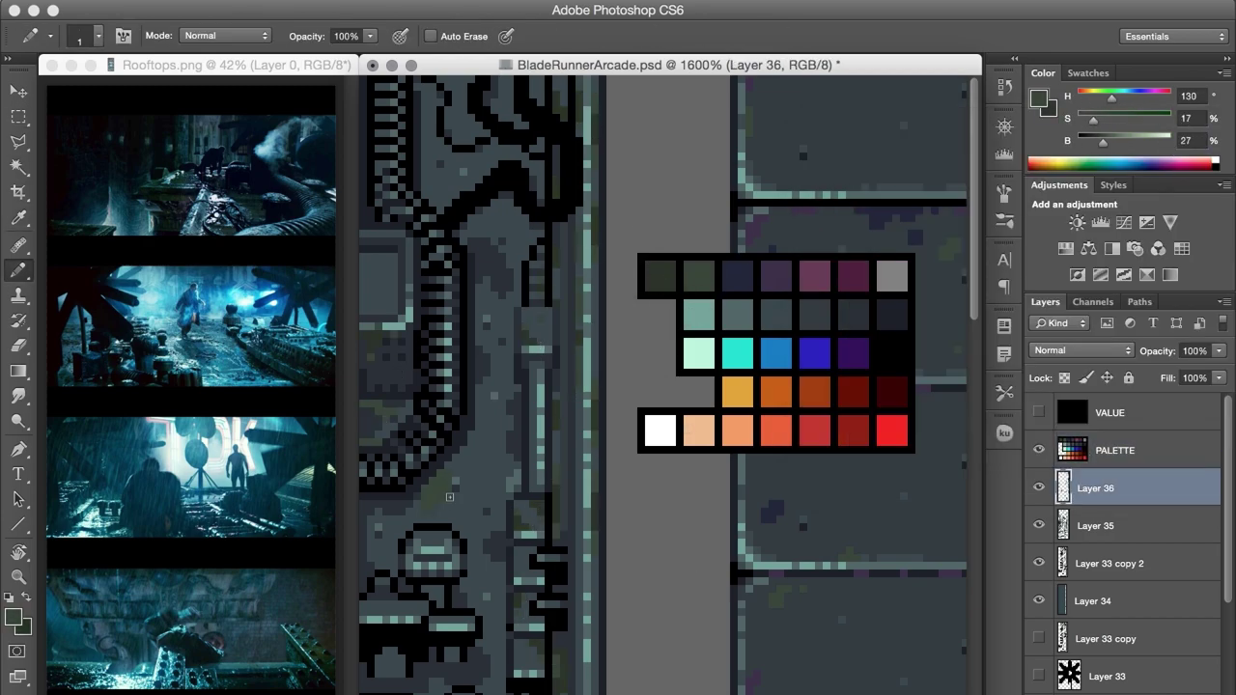
Step: On a new layer, add dark purple specks along the roof edge and around the domed vent
{"action": "left_click", "coordinate": [741, 275], "text": "alt"}
{"action": "key", "text": "alt+shift+super+n"}
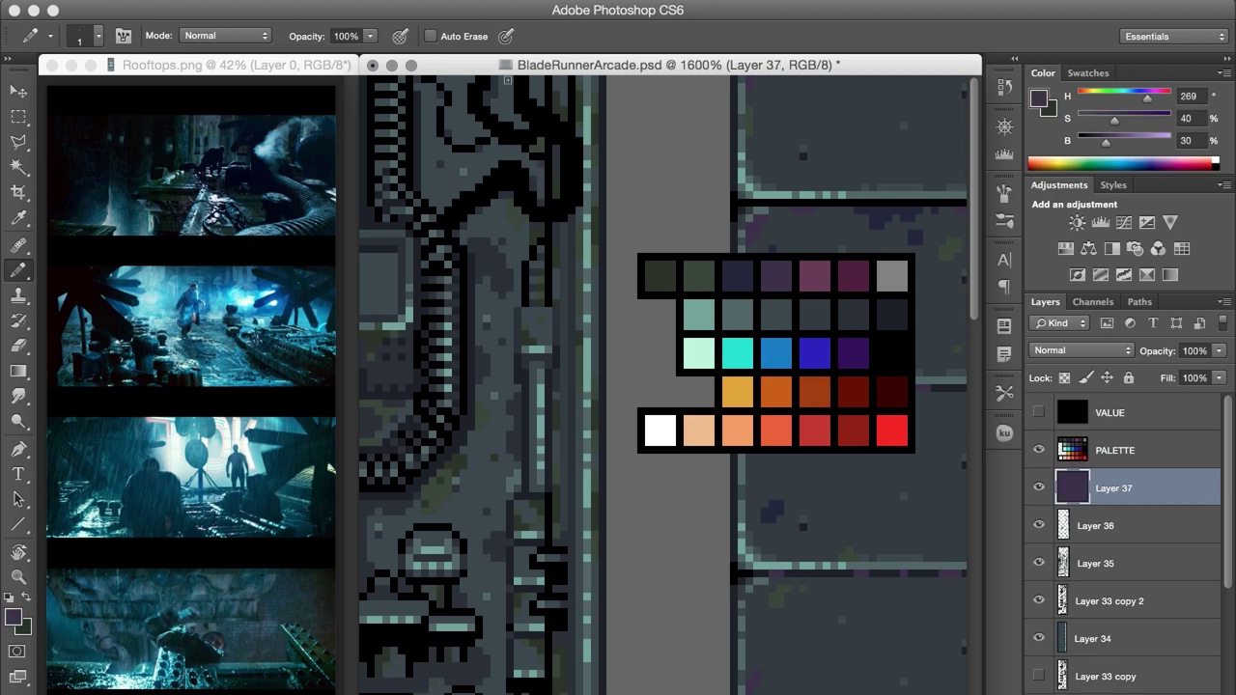
{"action": "left_click", "coordinate": [574, 261], "text": "alt"}
{"action": "left_click_drag", "start_coordinate": [572, 267], "coordinate": [571, 682]}
{"action": "left_click_drag", "start_coordinate": [390, 643], "coordinate": [448, 581]}
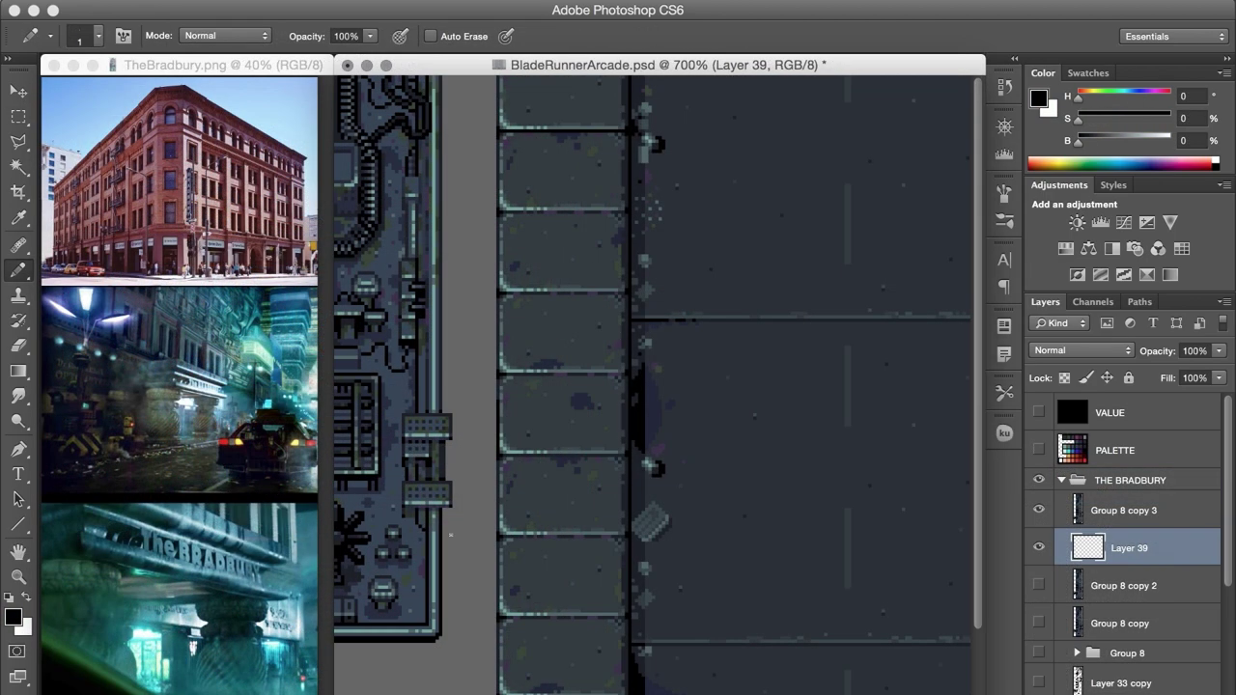
Step: Build a steep stepped diagonal line between roof and sidewalk from repeated copies of a short black dash
{"action": "key", "text": "v"}
{"action": "left_click_drag", "start_coordinate": [464, 580], "coordinate": [471, 590]}
{"action": "key", "text": "alt+Down"}
{"action": "key", "text": "alt+Down"}
{"action": "key", "text": "alt+Down"}
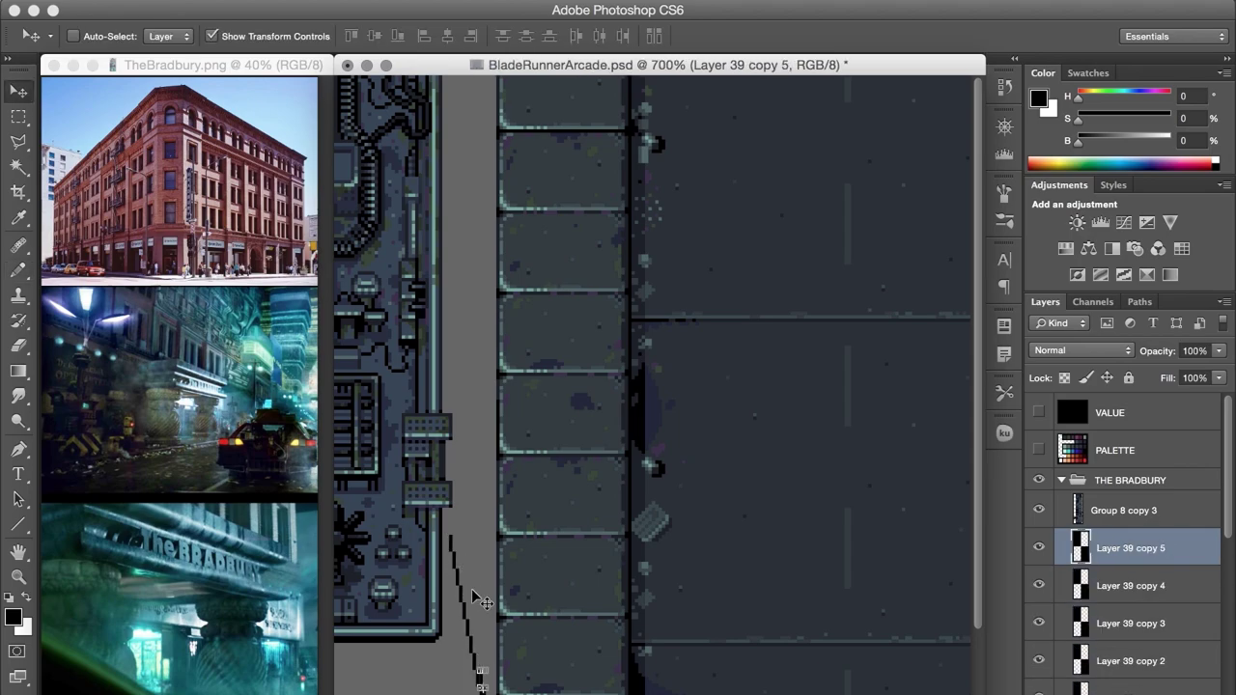
Step: Merge the dash copies and duplicate the merged diagonal to lengthen it across the gap beside the roof
{"action": "key", "text": "ctrl+e"}
{"action": "key", "text": "shift+Up"}
{"action": "key", "text": "alt+Down"}
{"action": "key", "text": "alt+Down"}
{"action": "key", "text": "alt+Down"}
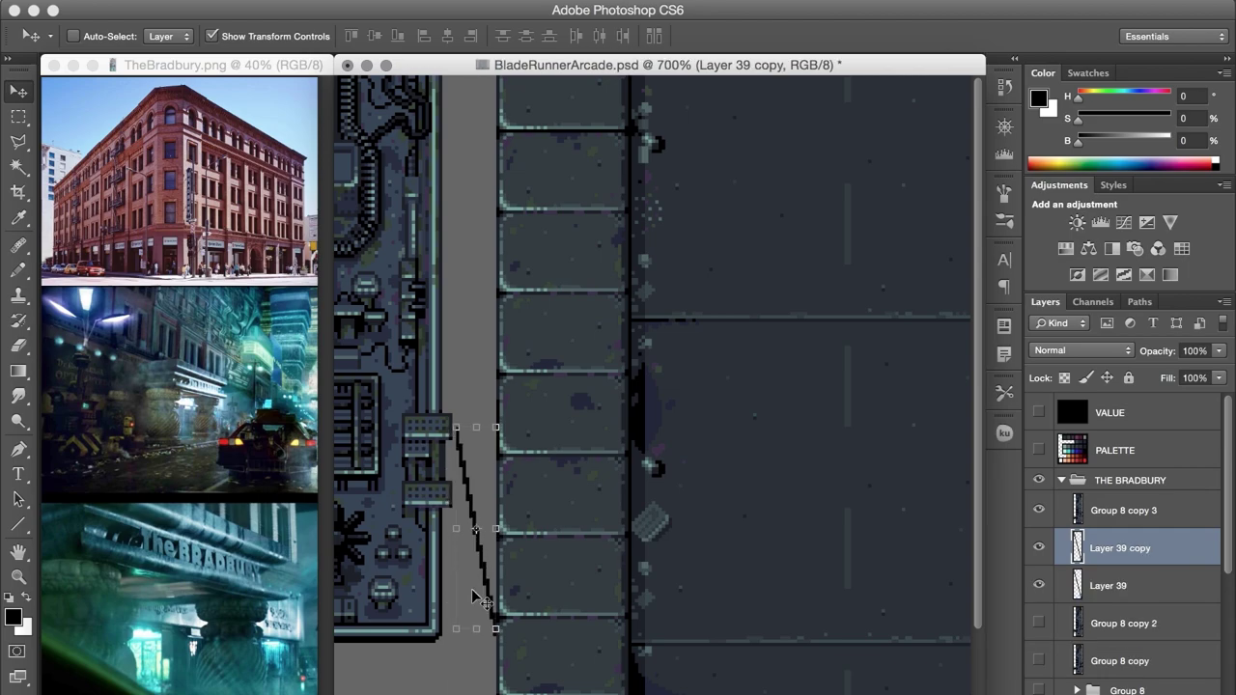
{"action": "key", "text": "ctrl+e"}
{"action": "key", "text": "alt+Down"}
{"action": "key", "text": "alt+Down"}
{"action": "key", "text": "alt+Down"}
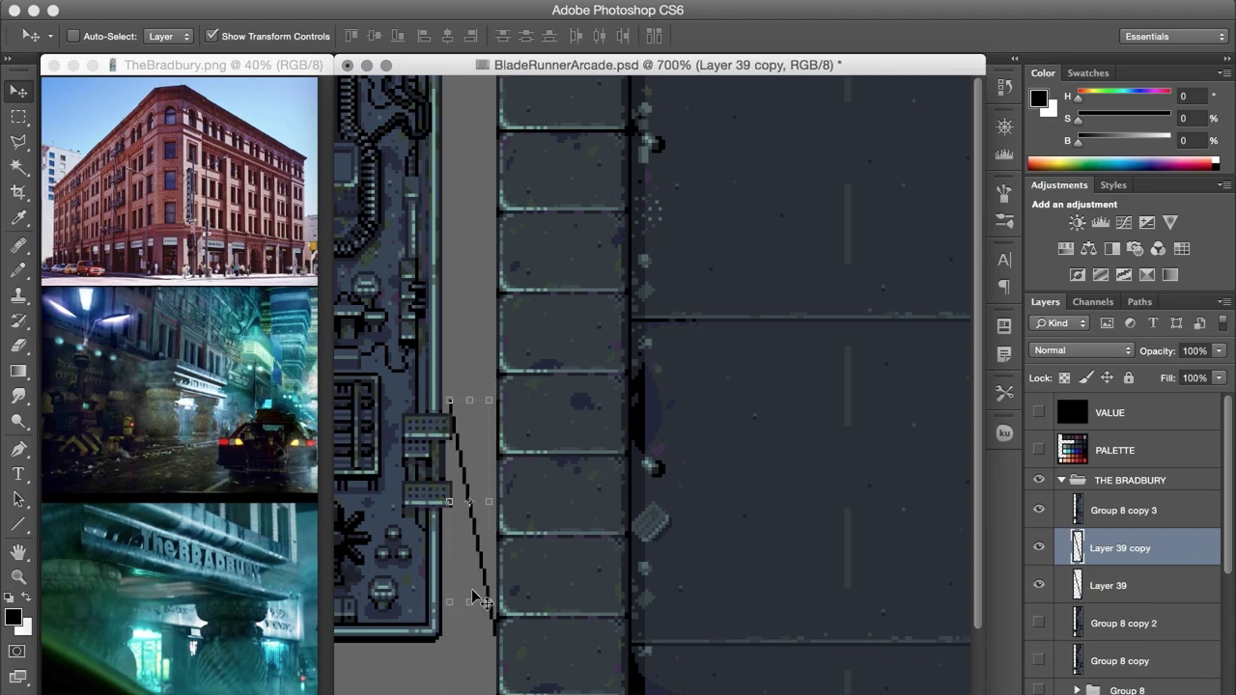
Step: Merge the diagonal into one layer and align its upper end with the roof's lower outer corner
{"action": "key", "text": "ctrl+e"}
{"action": "key", "text": "shift+Down"}
{"action": "key", "text": "shift+Down"}
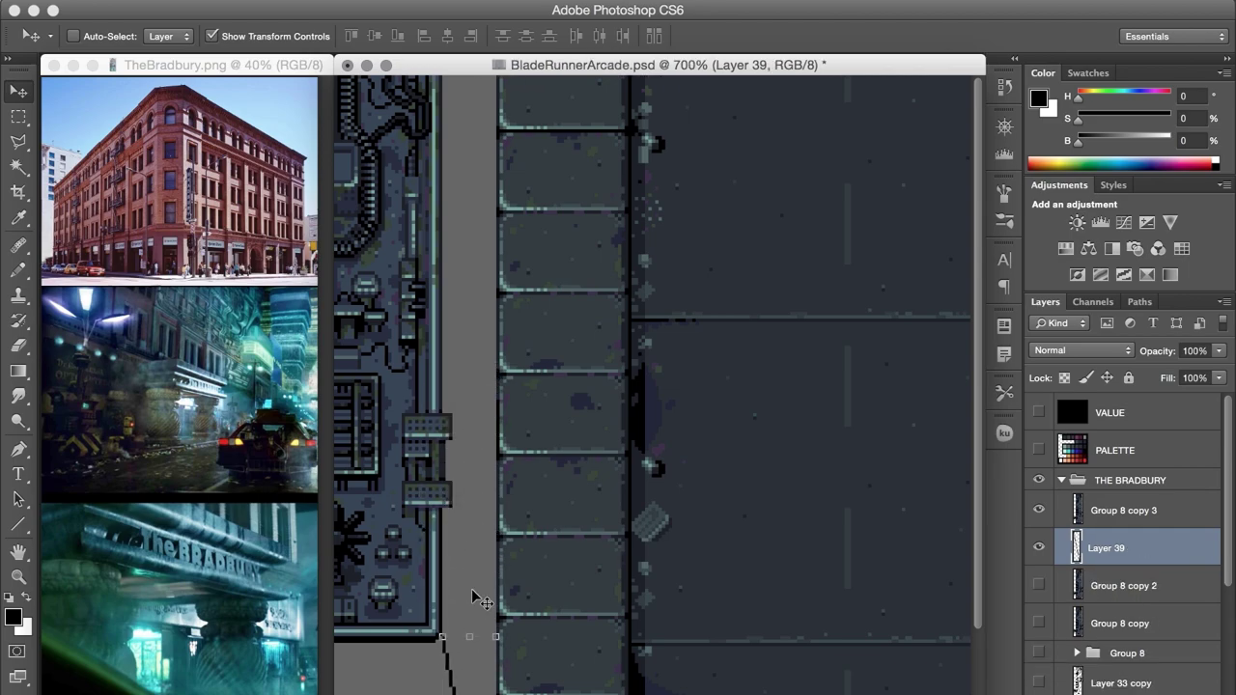
{"action": "key", "text": "Up"}
{"action": "key", "text": "Up"}
{"action": "key", "text": "Up"}
{"action": "key", "text": "Up"}
Step: Duplicate the diagonal line up the building side at regular intervals between the roof edge and the sidewalk
{"action": "key", "text": "alt+Down"}
{"action": "key", "text": "alt+Down"}
{"action": "key", "text": "alt+Down"}
{"action": "key", "text": "alt+Down"}
{"action": "key", "text": "alt+Down"}
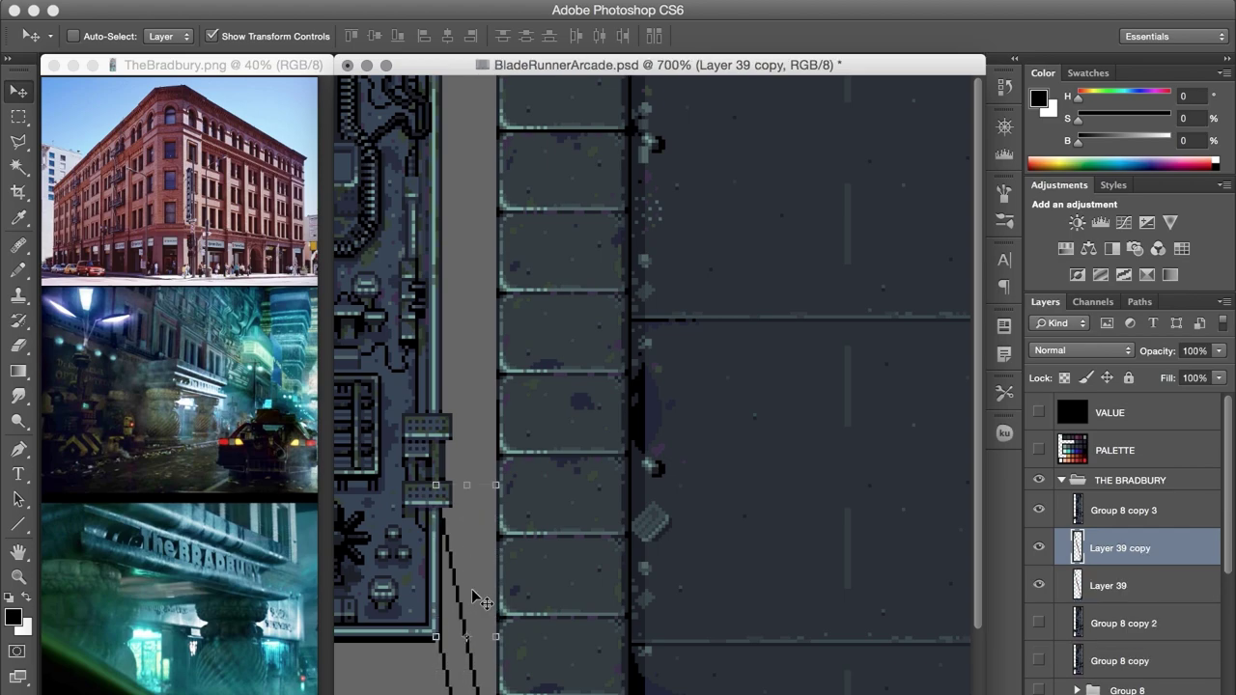
{"action": "key", "text": "alt+shift+Up"}
{"action": "key", "text": "alt+shift+Up"}
{"action": "key", "text": "alt+shift+Up"}
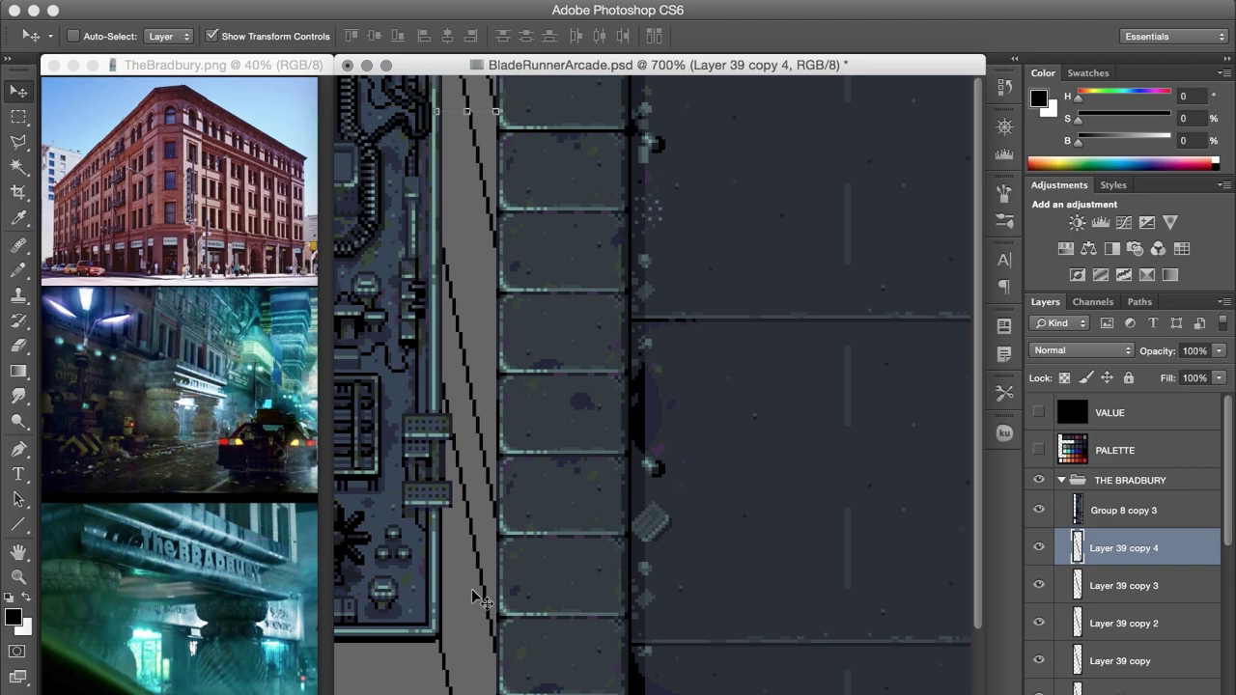
{"action": "key", "text": "m"}
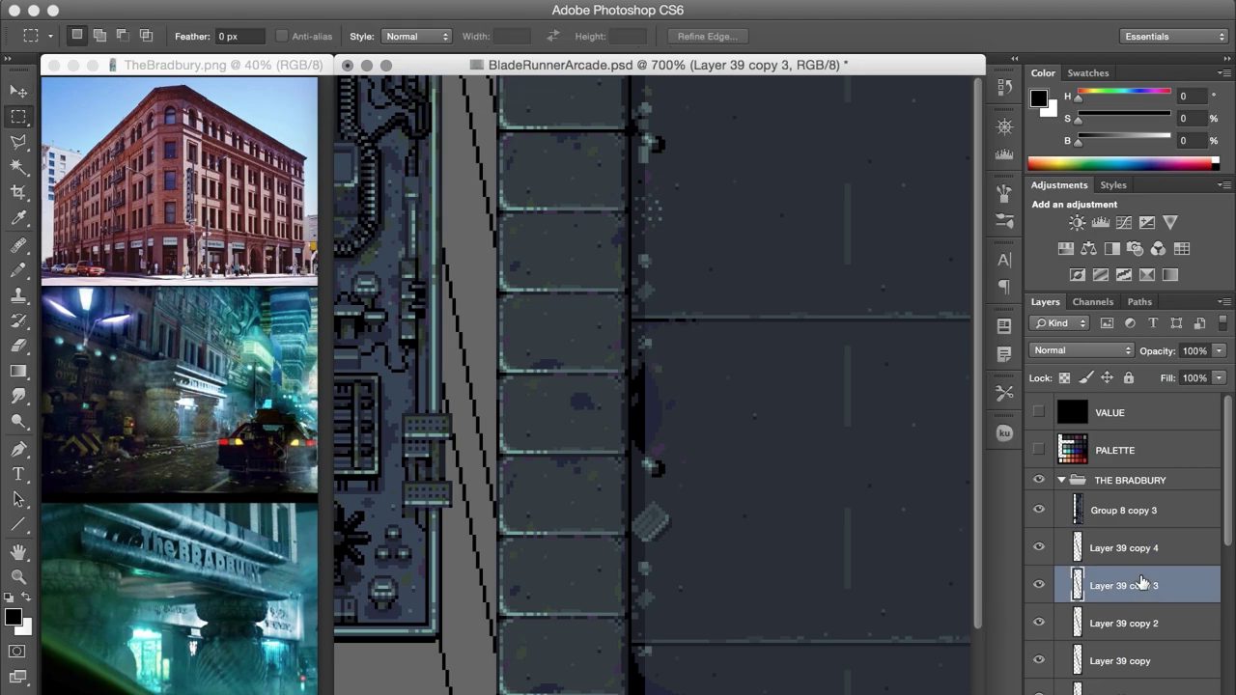
Step: Draw a long black vertical line on a new layer and repeat it side by side across the building side
{"action": "key", "text": "ctrl+shift+alt+n"}
{"action": "key", "text": "b"}
{"action": "mouse_move", "coordinate": [461, 79]}
{"action": "left_mouse_down"}
{"action": "mouse_move", "coordinate": [461, 694]}
{"action": "mouse_move", "coordinate": [480, 663]}
{"action": "mouse_move", "coordinate": [502, 672]}
{"action": "left_mouse_up"}
{"action": "key", "text": "v"}
{"action": "key", "text": "ctrl+j"}
{"action": "key", "text": "ctrl+e"}
{"action": "key", "text": "ctrl+j"}
{"action": "key", "text": "ctrl+e"}
{"action": "key", "text": "ctrl+j"}
{"action": "key", "text": "m"}
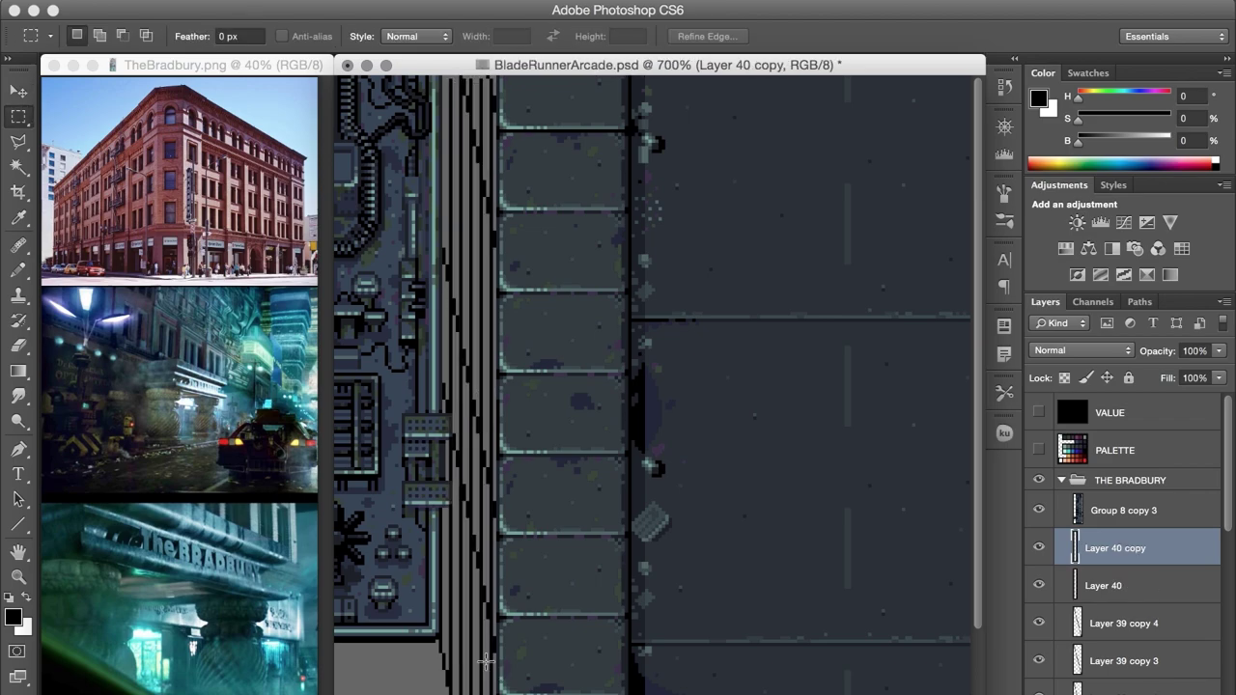
Step: Draw a narrow black window slit on a new layer over the building side, duplicate it and merge the copies
{"action": "key", "text": "ctrl+shift+alt+n"}
{"action": "key", "text": "b"}
{"action": "left_click_drag", "start_coordinate": [455, 79], "coordinate": [455, 687]}
{"action": "key", "text": "v"}
{"action": "key", "text": "ctrl+j"}
{"action": "key", "text": "ctrl+e"}
{"action": "key", "text": "b"}
{"action": "key", "text": "v"}
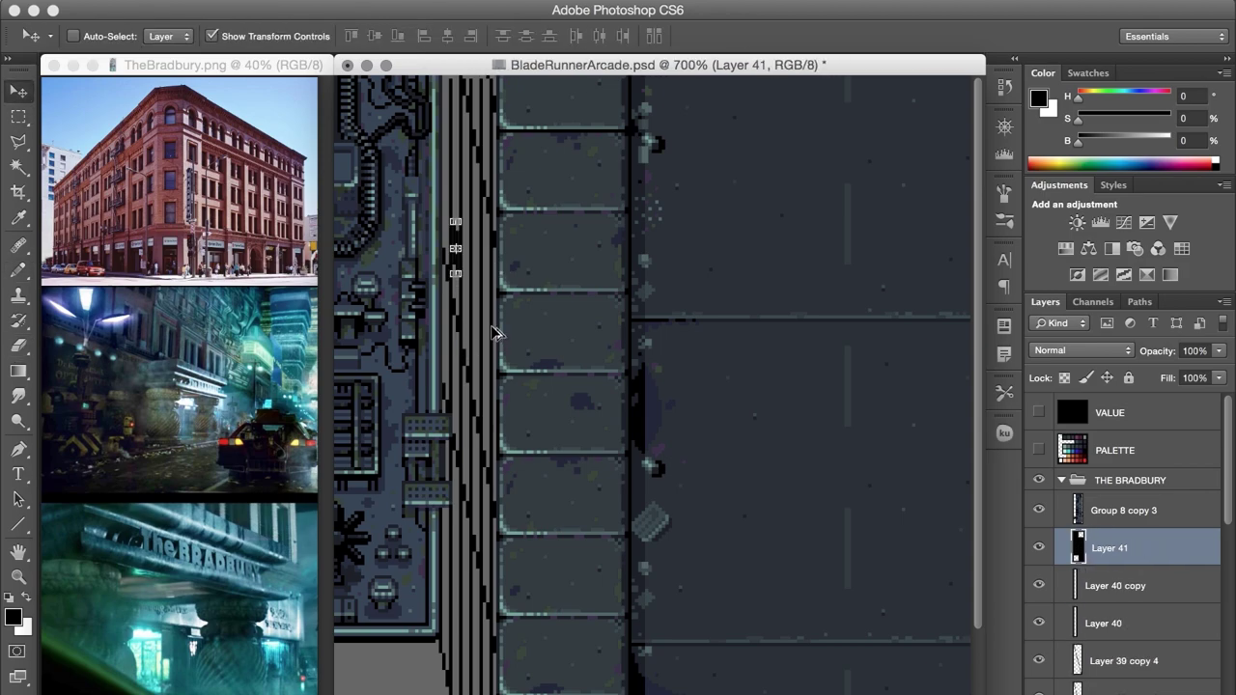
Step: Duplicate and offset the window slits sideways and downward, merging the copies into a staggered pattern along the building side
{"action": "key", "text": "ctrl+j"}
{"action": "key", "text": "Right"}
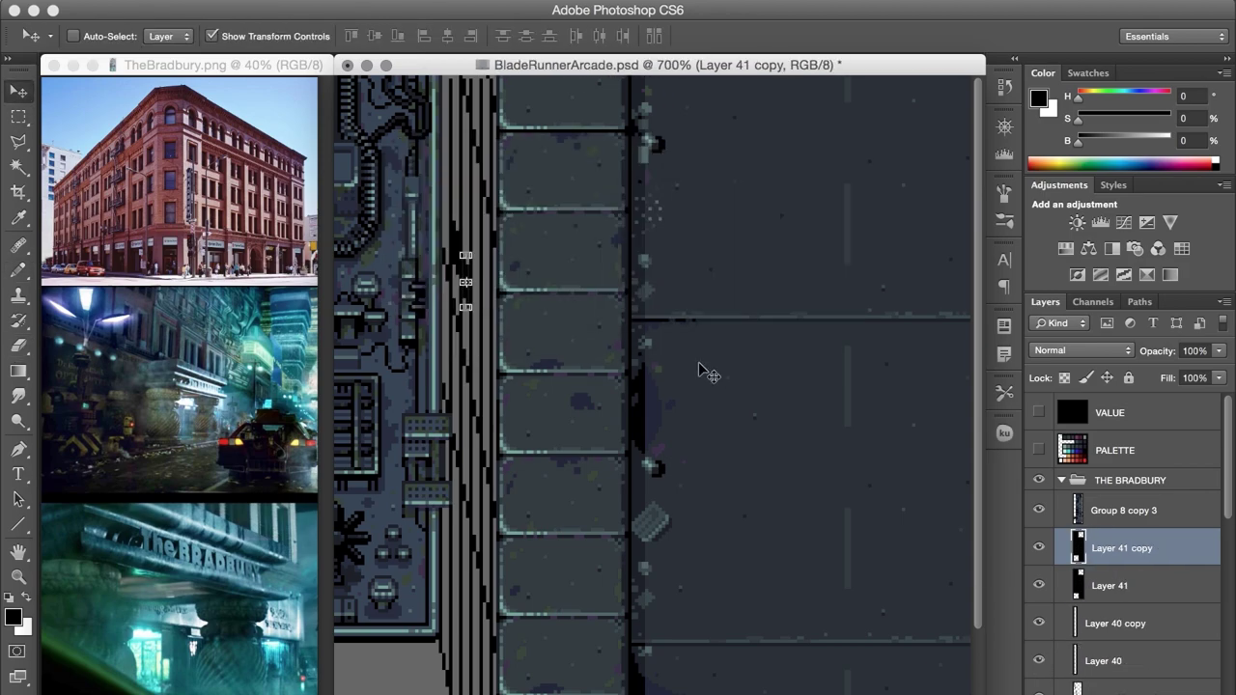
{"action": "key", "text": "ctrl+e"}
{"action": "key", "text": "ctrl+j"}
{"action": "key", "text": "Down"}
{"action": "key", "text": "ctrl+e"}
{"action": "key", "text": "ctrl+j"}
{"action": "key", "text": "m"}
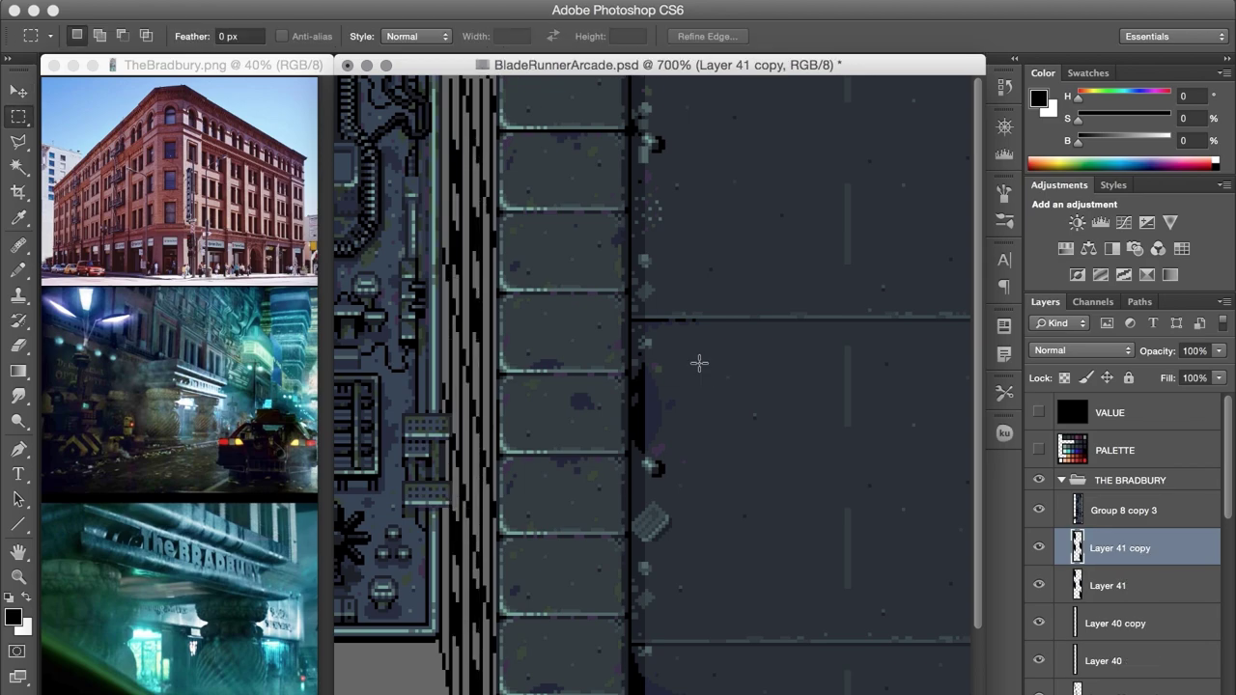
Step: Hide the two vertical guide-line layers and merge the window slit copies into one layer
{"action": "key", "text": "v"}
{"action": "left_click_drag", "start_coordinate": [1039, 623], "coordinate": [1039, 661]}
{"action": "key", "text": "b"}
{"action": "key", "text": "ctrl+e"}
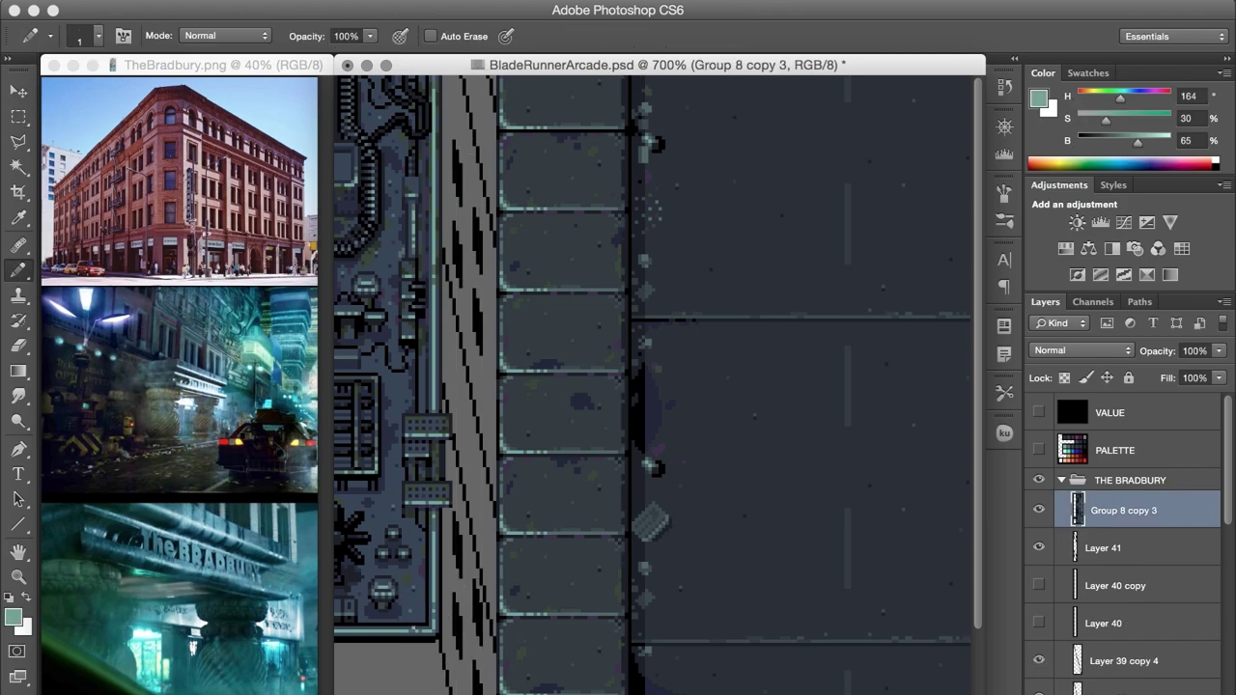
Step: Show the grid and bevel the roof's lower outer corner with sampled trim colors, erasing the pixels outside it
{"action": "key", "text": "ctrl+apostrophe"}
{"action": "left_click", "coordinate": [431, 609], "text": "alt"}
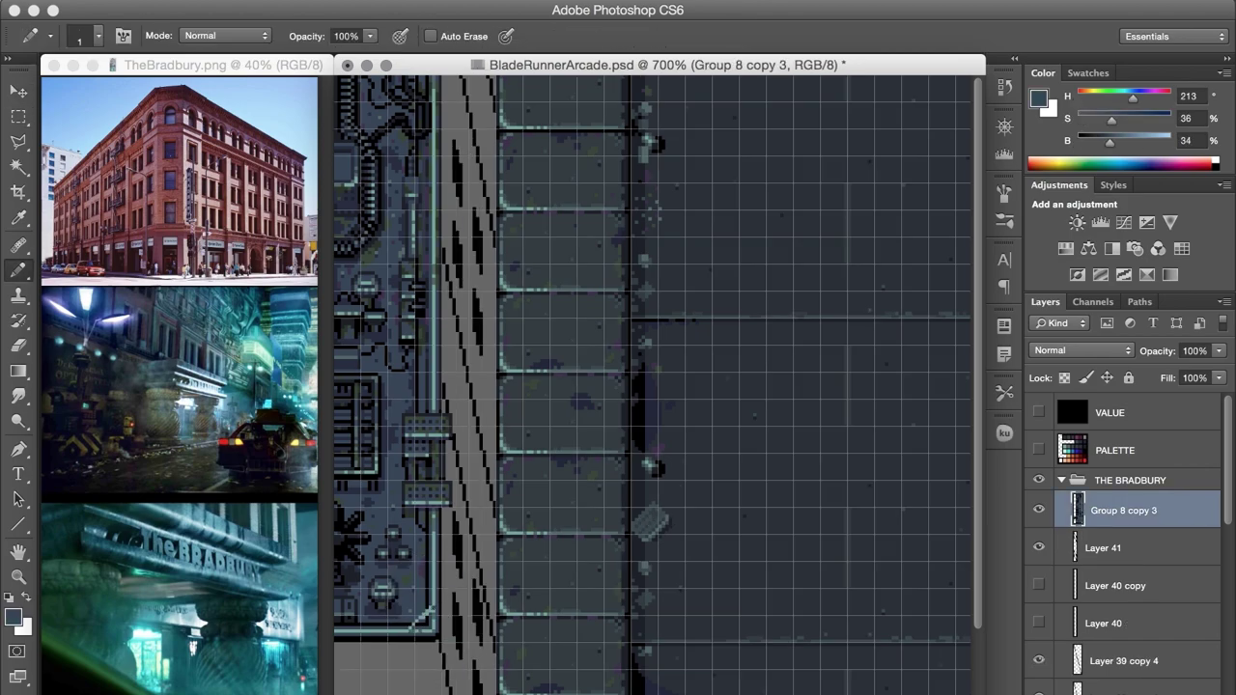
{"action": "left_click", "coordinate": [444, 616], "text": "alt"}
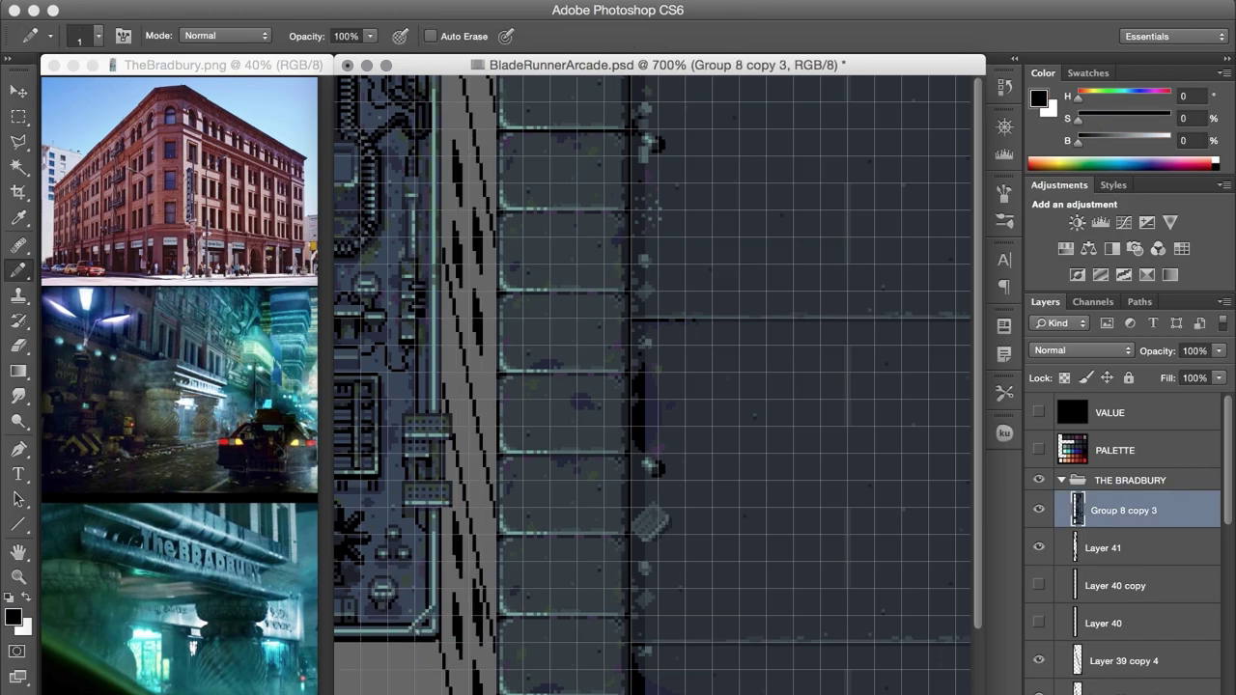
{"action": "key", "text": "e"}
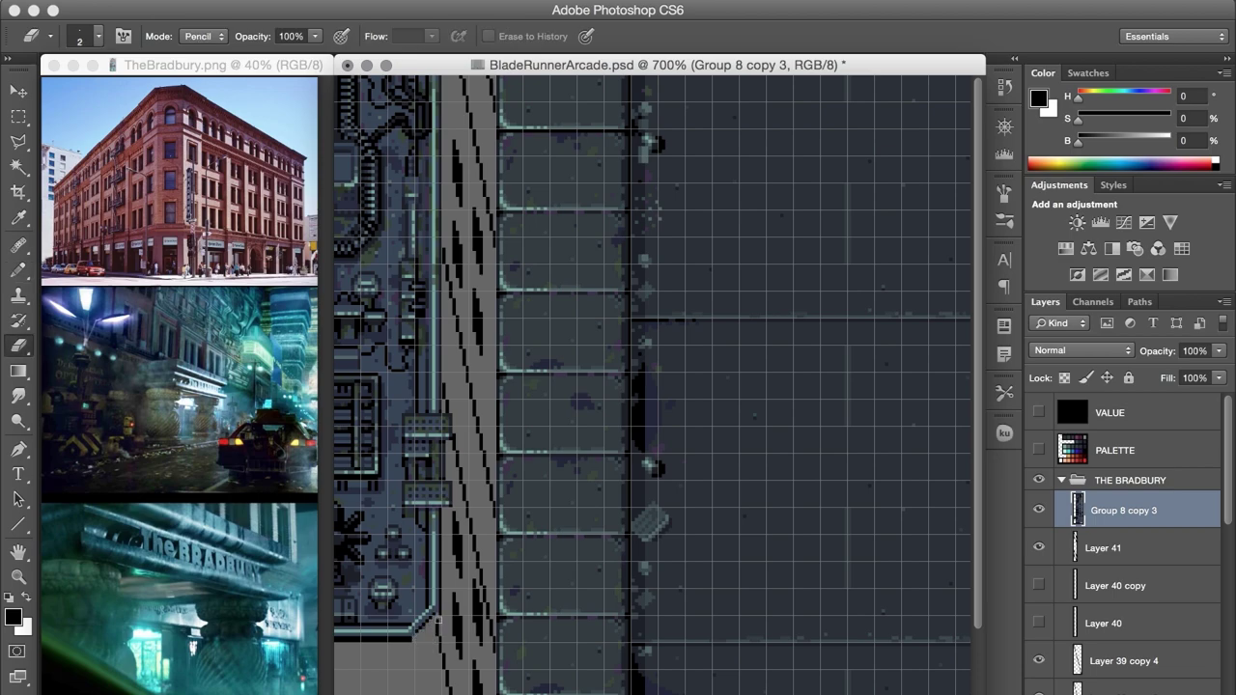
{"action": "key", "text": "b"}
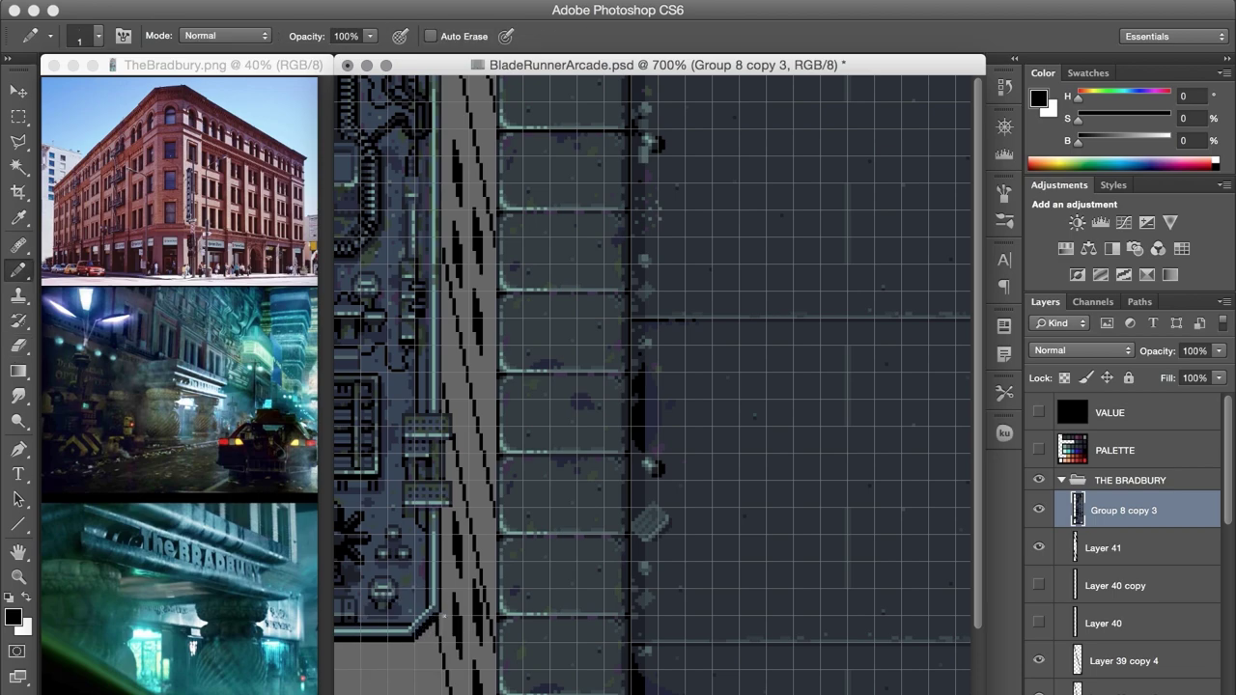
{"action": "key", "text": "v"}
{"action": "left_click", "coordinate": [882, 515], "text": "ctrl"}
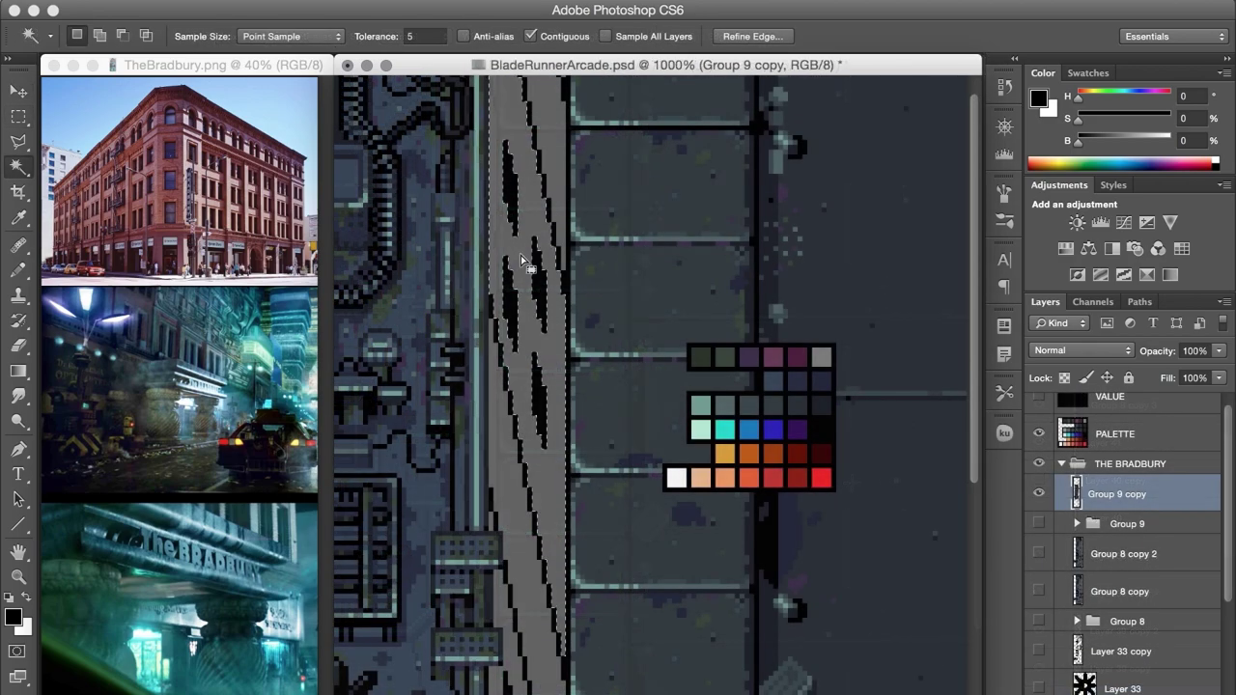
Step: Fill the selected gray surface of the side wall with dark navy from the palette and clear the selection
{"action": "key", "text": "i"}
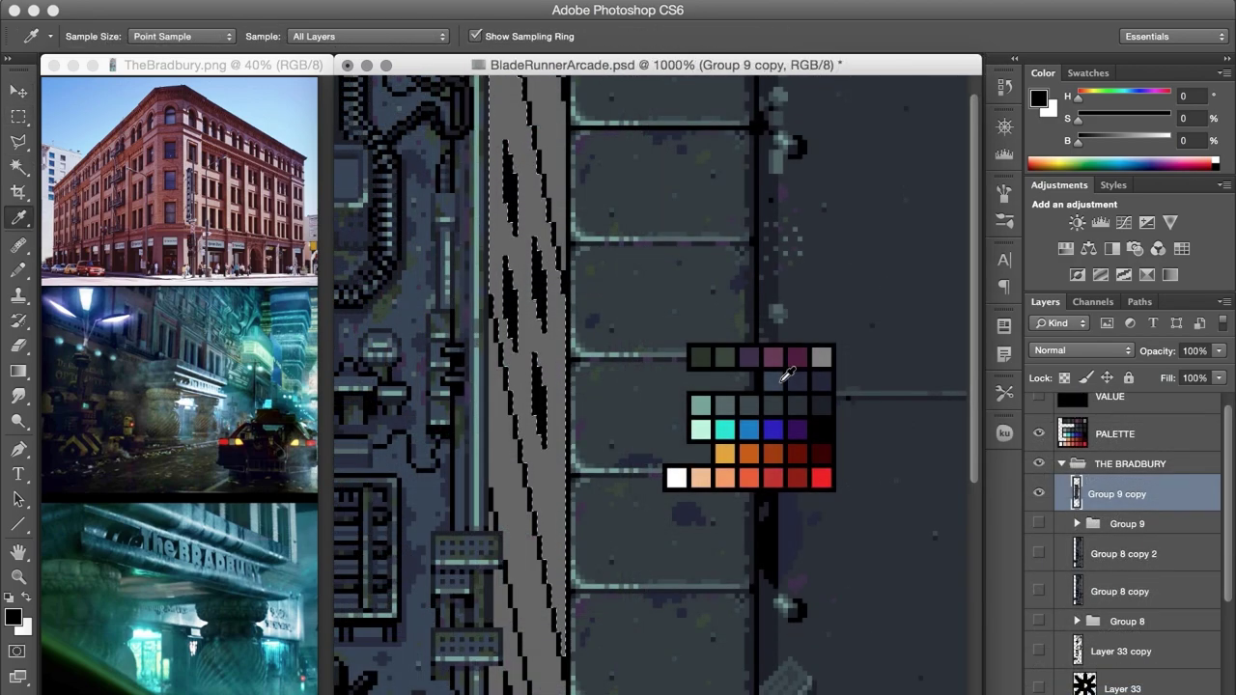
{"action": "key", "text": "x"}
{"action": "left_click", "coordinate": [784, 396]}
{"action": "key", "text": "alt+BackSpace"}
{"action": "key", "text": "w"}
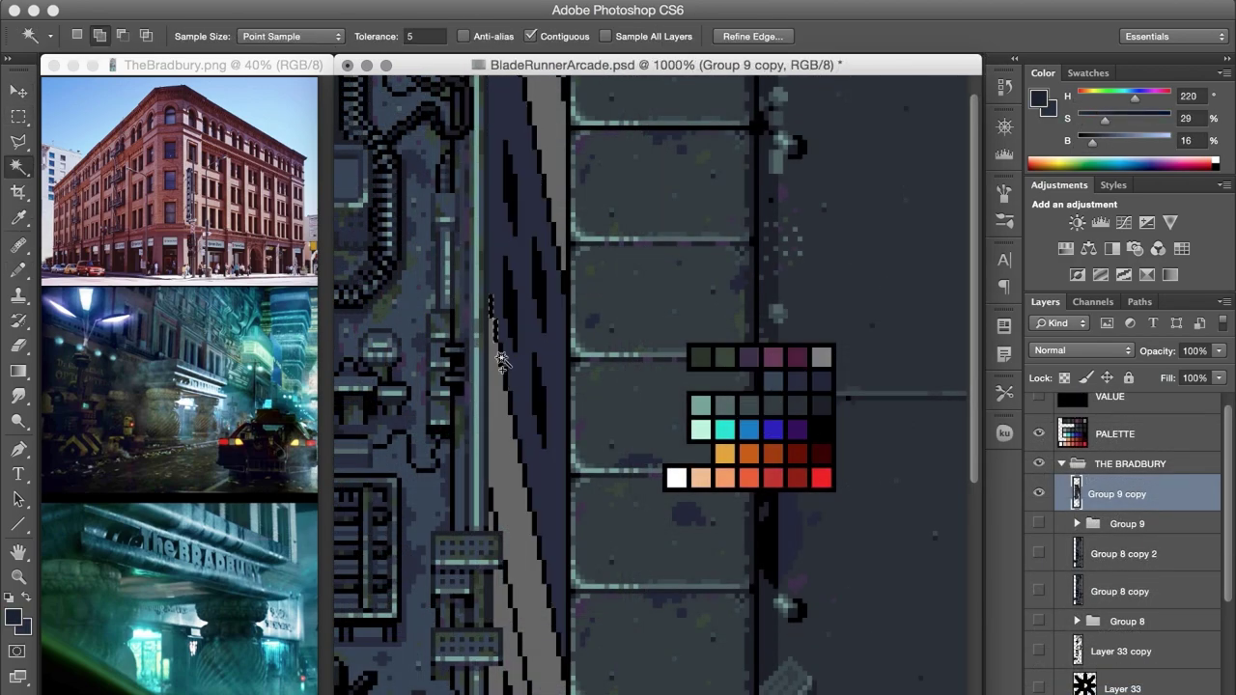
{"action": "key", "text": "ctrl+d"}
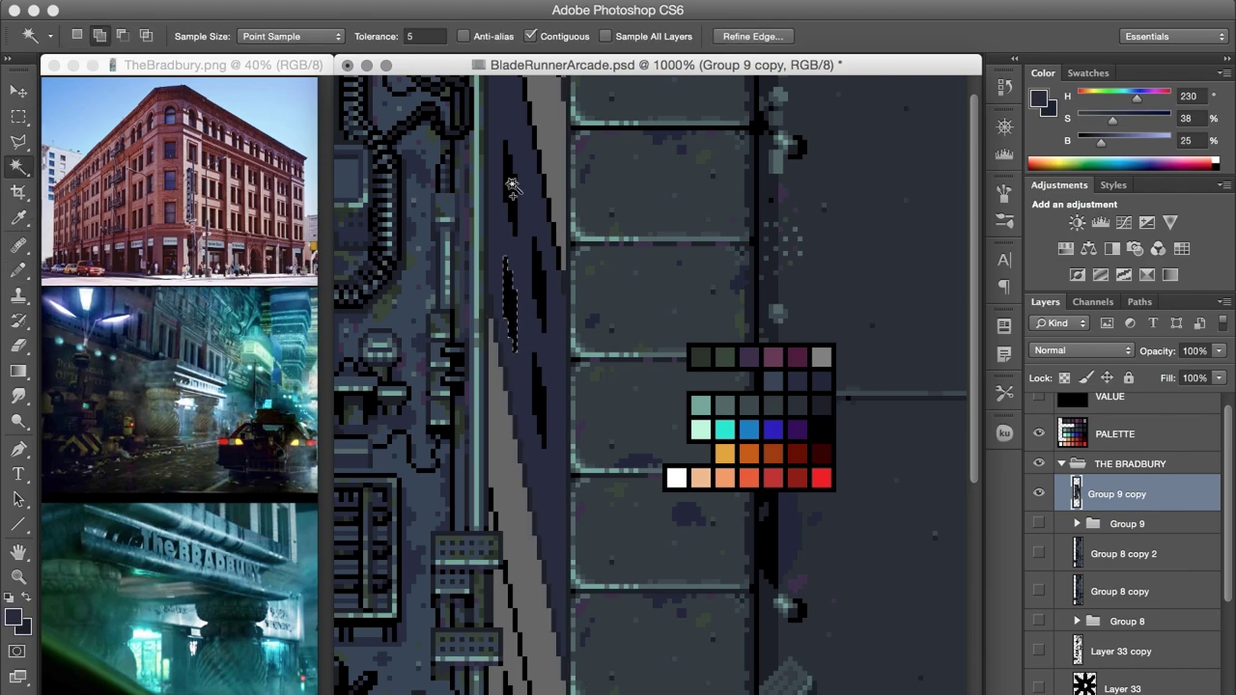
Step: Pencil slate-blue highlights (H 213, S 36, B 34) beside the window slits and vertically between them
{"action": "key", "text": "b"}
{"action": "key", "text": "d"}
{"action": "left_click", "coordinate": [569, 473], "text": "alt"}
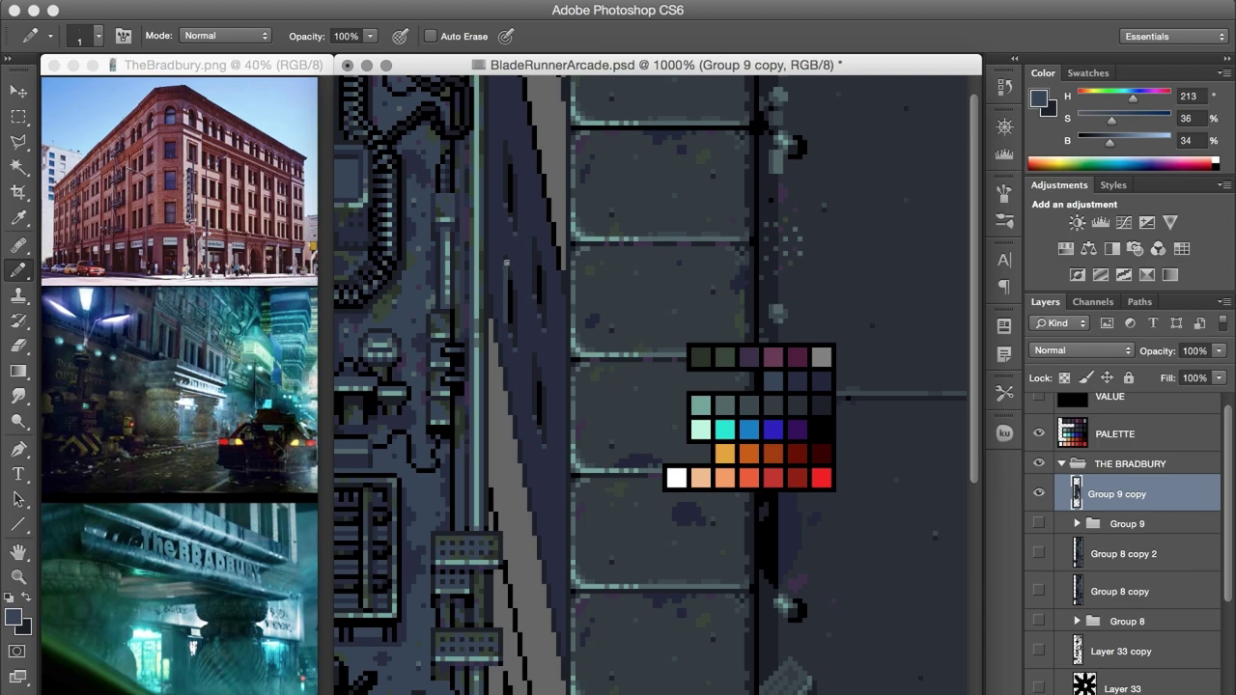
{"action": "left_click_drag", "start_coordinate": [523, 464], "coordinate": [522, 233]}
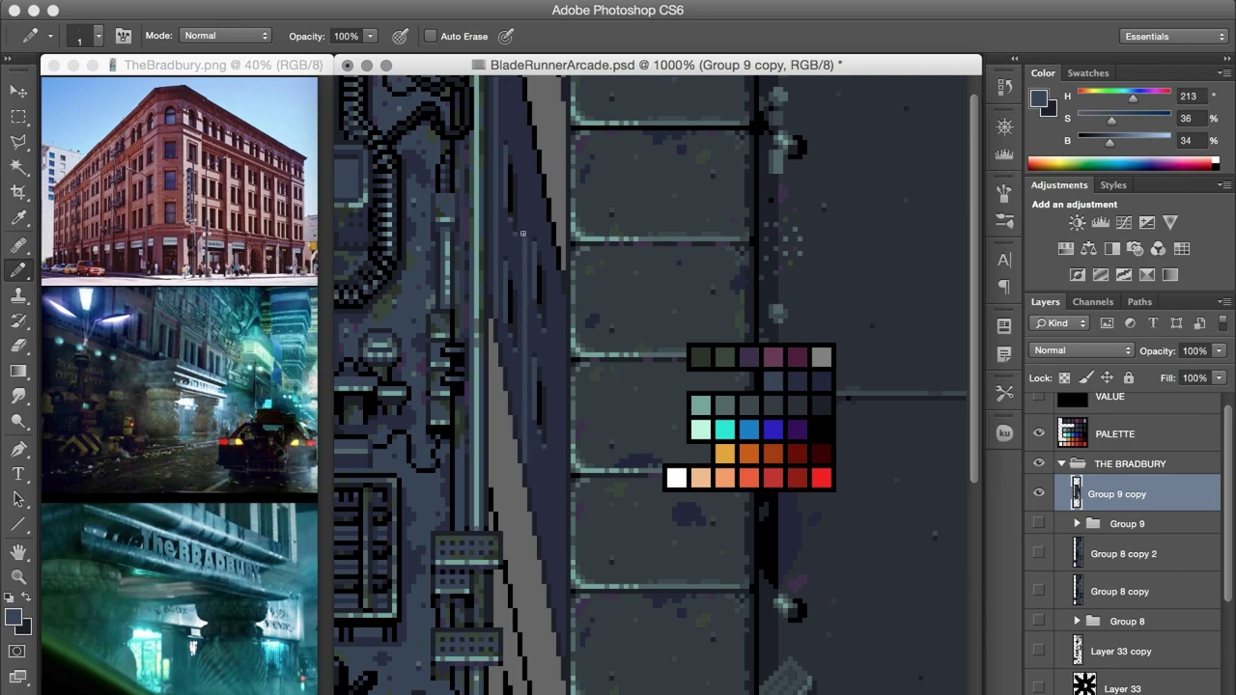
Step: Fill the wall strip beside the sidewalk with dark brown (H 20, S 23, B 20) and deselect it
{"action": "left_click", "coordinate": [739, 377], "text": "alt"}
{"action": "key", "text": "ctrl+shift+d"}
{"action": "key", "text": "alt+BackSpace"}
{"action": "type", "text": "i20"}
{"action": "key", "text": "Return"}
{"action": "key", "text": "alt+BackSpace"}
{"action": "key", "text": "ctrl+d"}
{"action": "key", "text": "b"}
Step: Try to extend the building by duplicating its merged layer and shifting the copy down
{"action": "key", "text": "m"}
{"action": "key", "text": "ctrl+j"}
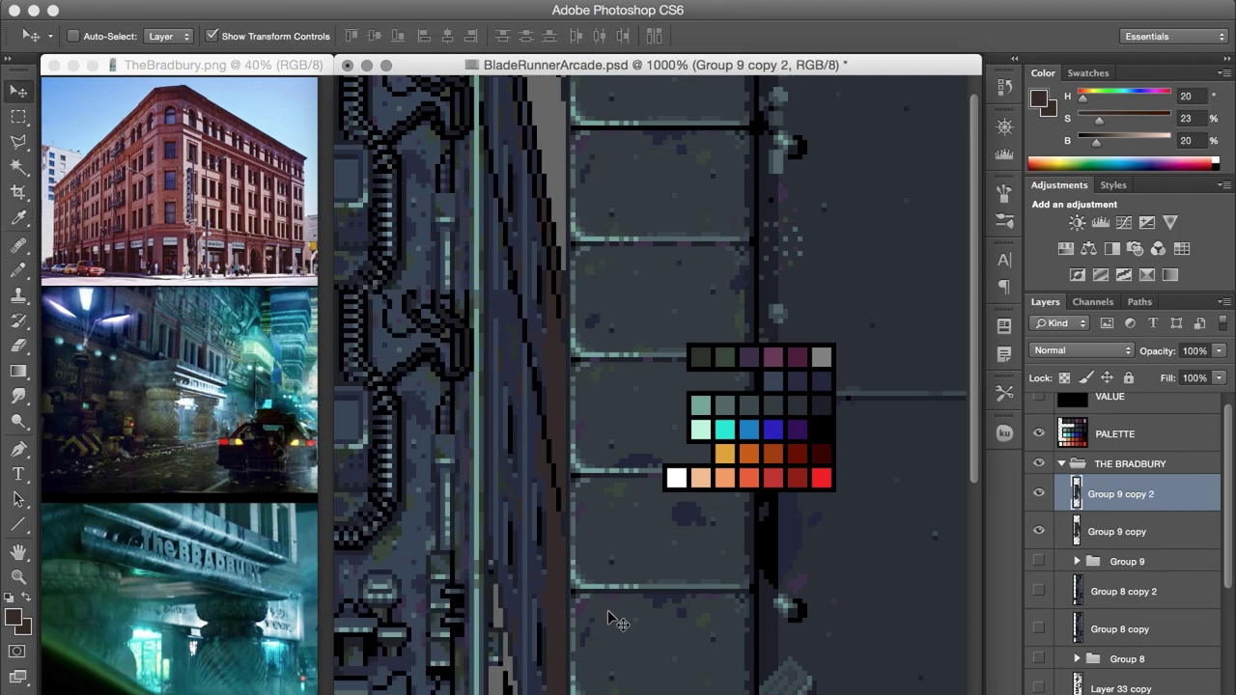
{"action": "key", "text": "ctrl+shift+d"}
{"action": "key", "text": "ctrl+alt+z"}
{"action": "key", "text": "ctrl+alt+z"}
Step: Sample the slate blue (H 213, S 36, B 34) for retouching the side wall
{"action": "key", "text": "b"}
{"action": "left_click", "coordinate": [639, 270], "text": "alt"}
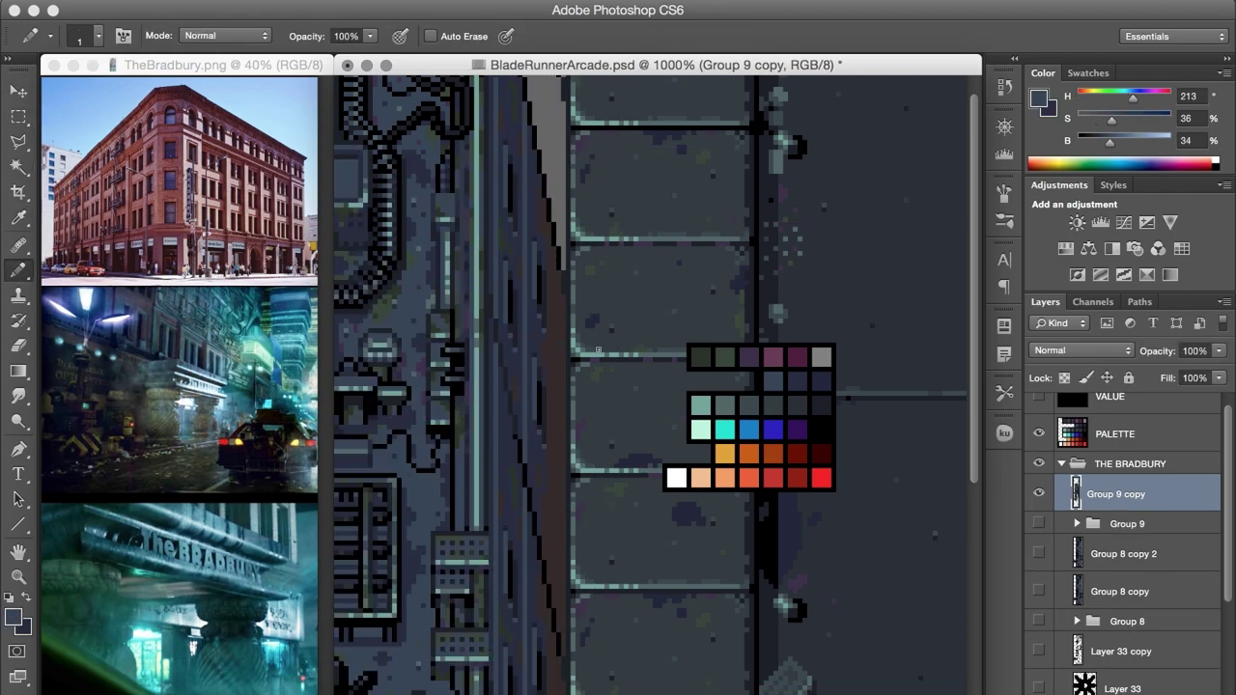
{"action": "key", "text": "w"}
{"action": "key", "text": "m"}
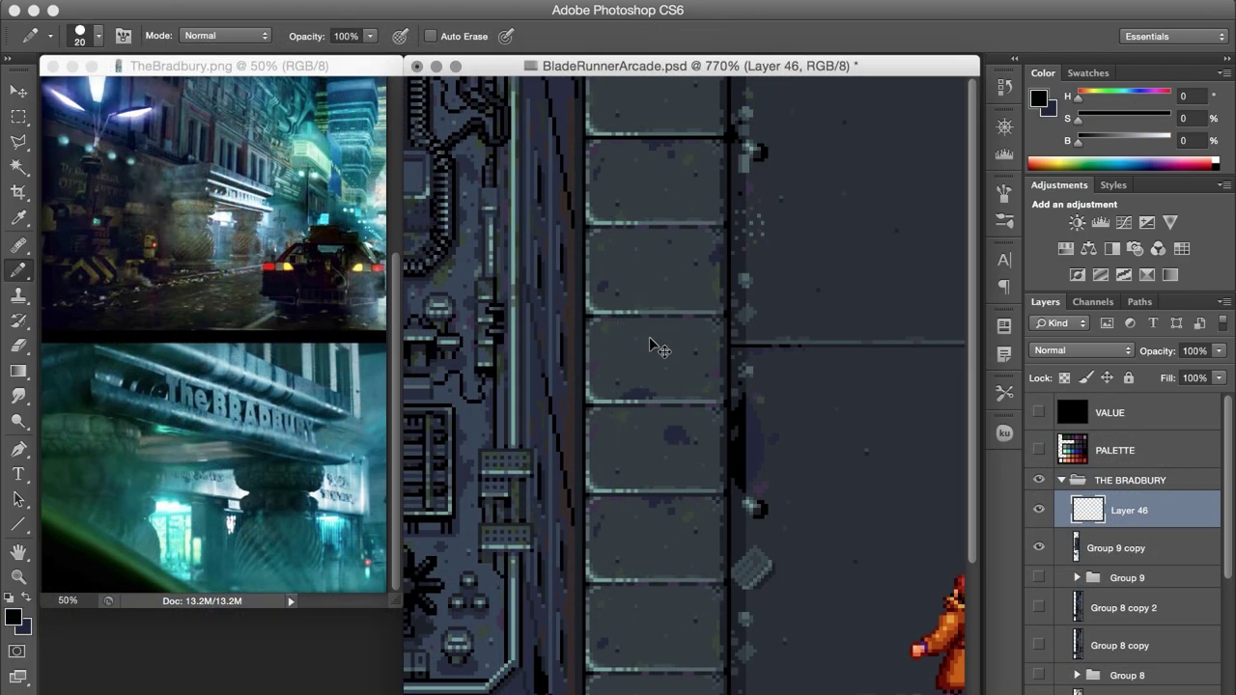
Step: Mark out a rectangle on the sidewalk using the grid and paint a black column shaft inside it with a 20 px pencil
{"action": "key", "text": "m"}
{"action": "key", "text": "ctrl+apostrophe"}
{"action": "left_click_drag", "start_coordinate": [612, 373], "coordinate": [697, 196]}
{"action": "left_click_drag", "start_coordinate": [676, 262], "coordinate": [676, 348]}
{"action": "key", "text": "b"}
{"action": "left_click_drag", "start_coordinate": [654, 419], "coordinate": [656, 285]}
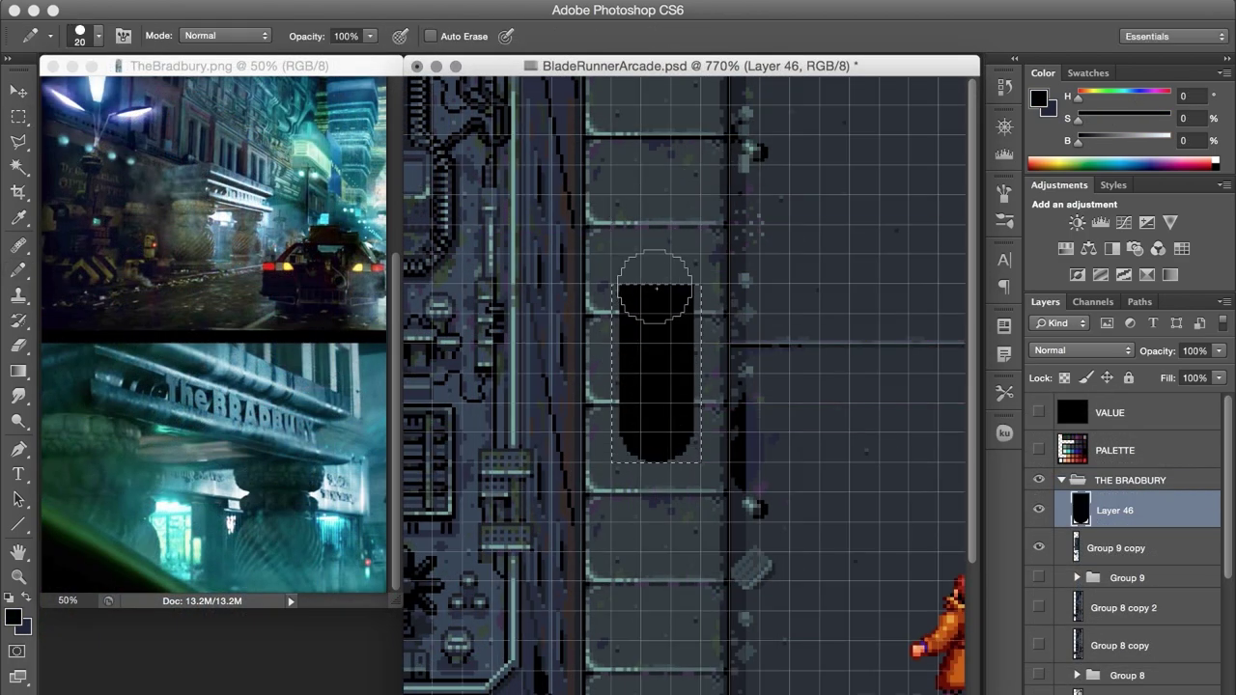
Step: Hide the grid, bulge the column's lower body with a 25 px pencil, and widen its capital with an 8 px pencil
{"action": "key", "text": "m"}
{"action": "key", "text": "ctrl+d"}
{"action": "key", "text": "ctrl+apostrophe"}
{"action": "key", "text": "b"}
{"action": "key", "text": "bracketright"}
{"action": "key", "text": "bracketright"}
{"action": "left_click", "coordinate": [662, 383]}
{"action": "mouse_move", "coordinate": [661, 379]}
{"action": "left_mouse_down"}
{"action": "mouse_move", "coordinate": [647, 367]}
{"action": "mouse_move", "coordinate": [643, 386]}
{"action": "left_mouse_up"}
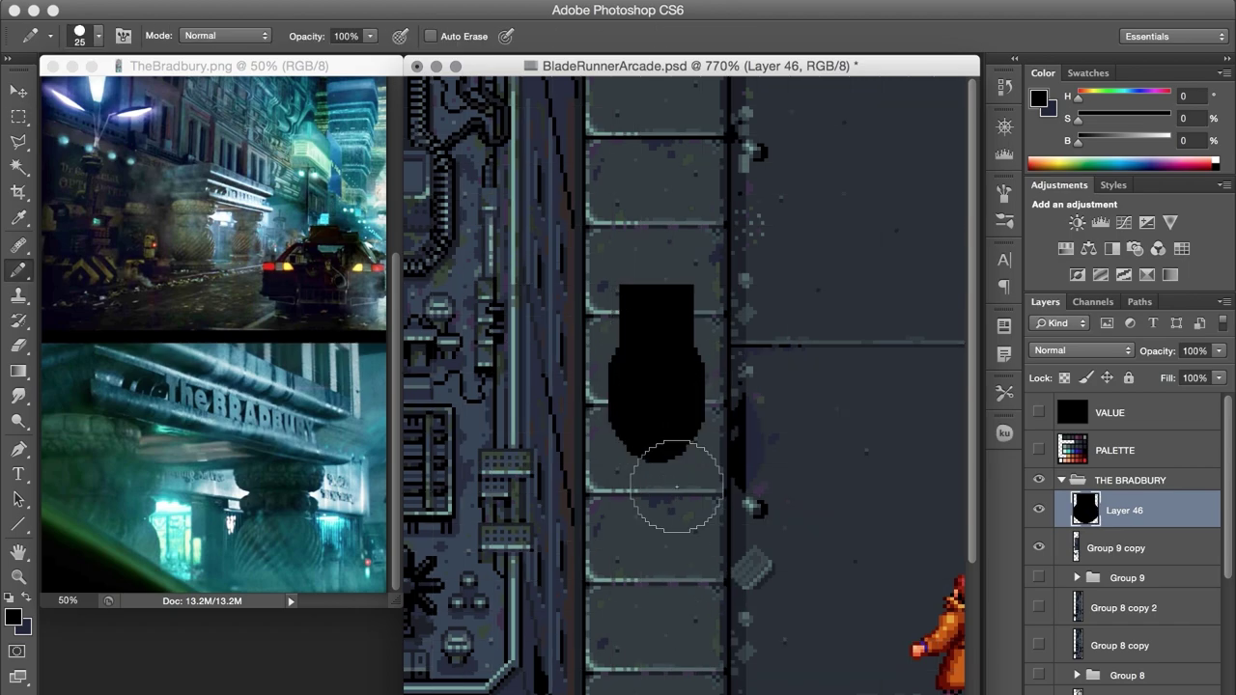
{"action": "key", "text": "bracketleft"}
{"action": "key", "text": "bracketleft"}
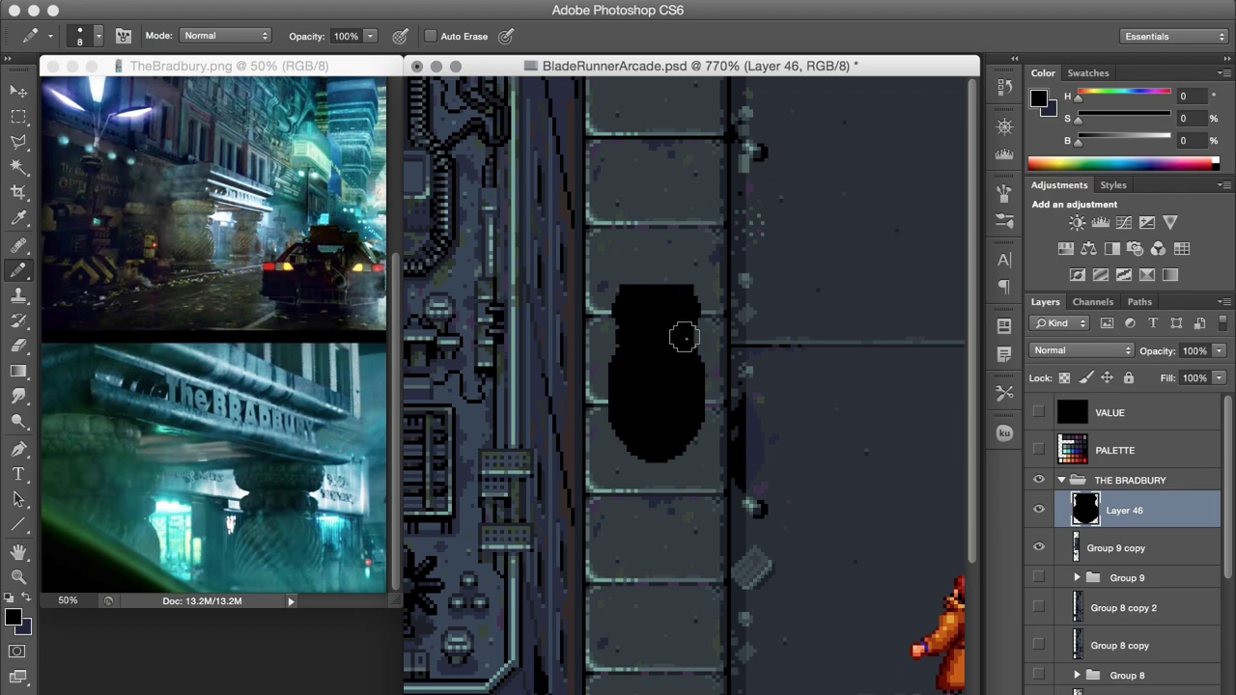
Step: Delete the column silhouette's right half, then mirror a copy of the left half and merge both into a symmetrical shape
{"action": "key", "text": "m"}
{"action": "mouse_move", "coordinate": [707, 468]}
{"action": "left_mouse_down"}
{"action": "mouse_move", "coordinate": [671, 262]}
{"action": "mouse_move", "coordinate": [664, 280]}
{"action": "left_mouse_up"}
{"action": "key", "text": "Delete"}
{"action": "key", "text": "ctrl+d"}
{"action": "key", "text": "e"}
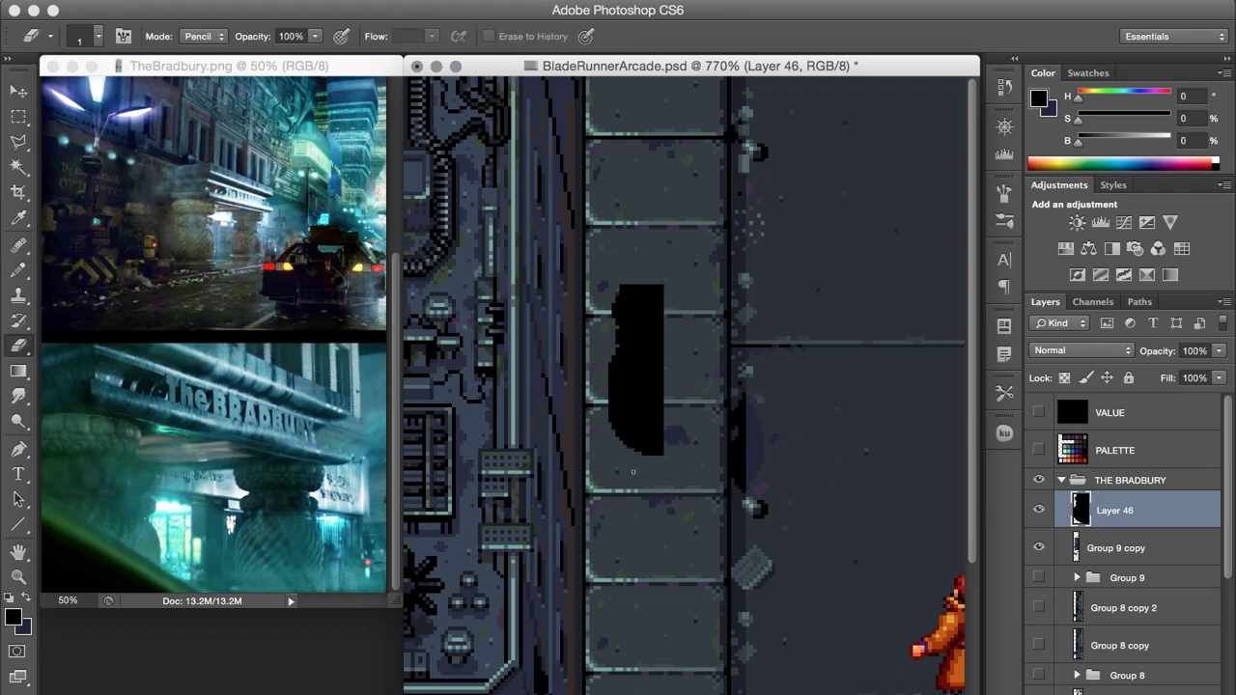
{"action": "key", "text": "ctrl+j"}
{"action": "key", "text": "ctrl+t"}
{"action": "key", "text": "Return"}
{"action": "key", "text": "m"}
{"action": "key", "text": "ctrl+e"}
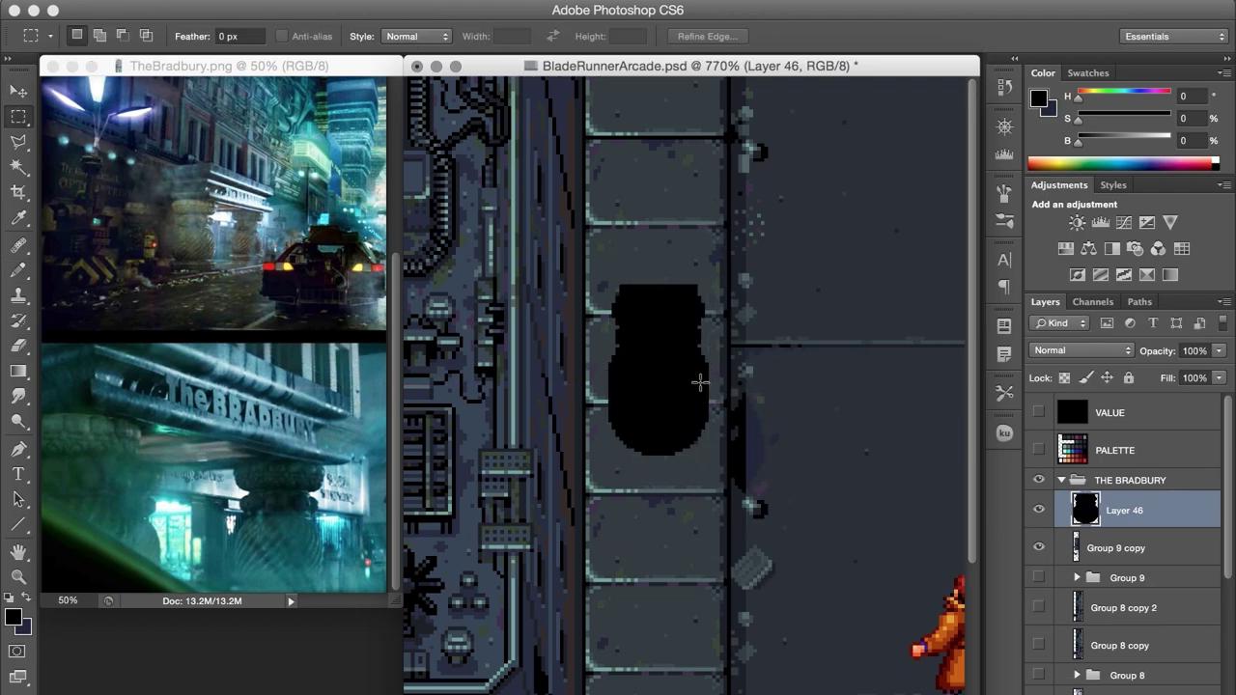
Step: Trim the bottom rows off the column silhouette and round its lower corners with the eraser
{"action": "left_click_drag", "start_coordinate": [614, 481], "coordinate": [720, 445]}
{"action": "key", "text": "Delete"}
{"action": "key", "text": "ctrl+d"}
{"action": "key", "text": "e"}
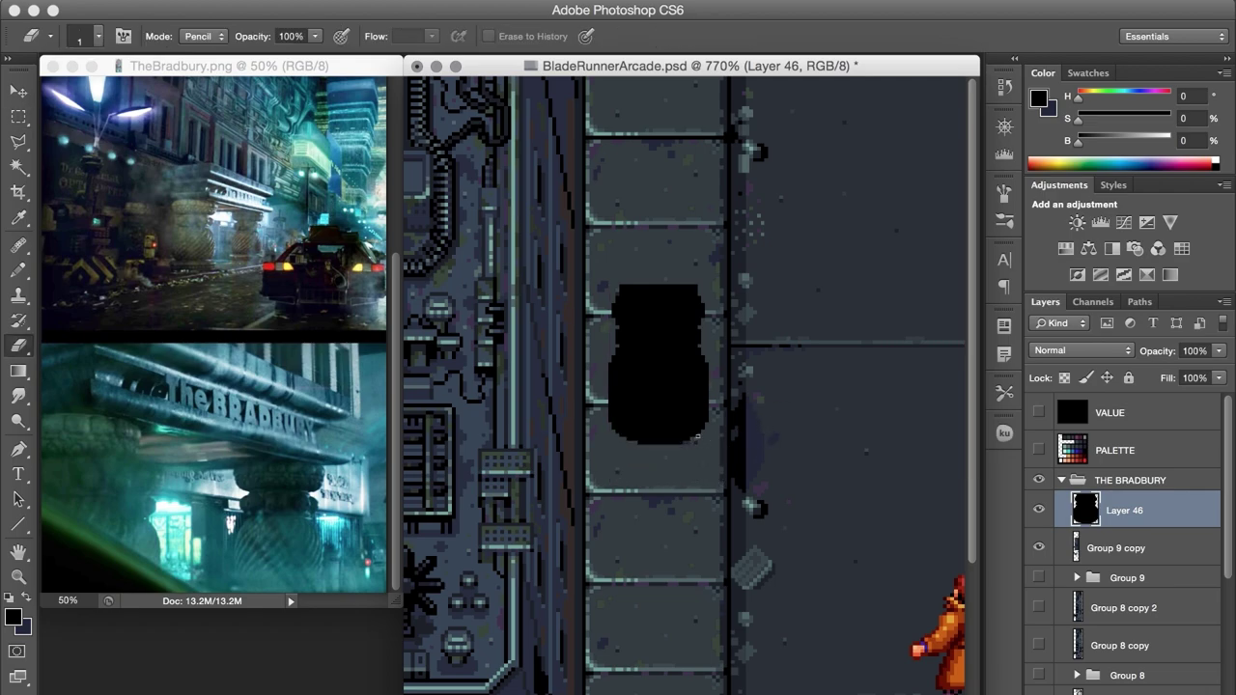
Step: Nudge the column silhouette down the sidewalk and erase its sides to narrow the neck
{"action": "key", "text": "v"}
{"action": "key", "text": "Down"}
{"action": "key", "text": "Down"}
{"action": "key", "text": "Down"}
{"action": "key", "text": "m"}
{"action": "key", "text": "e"}
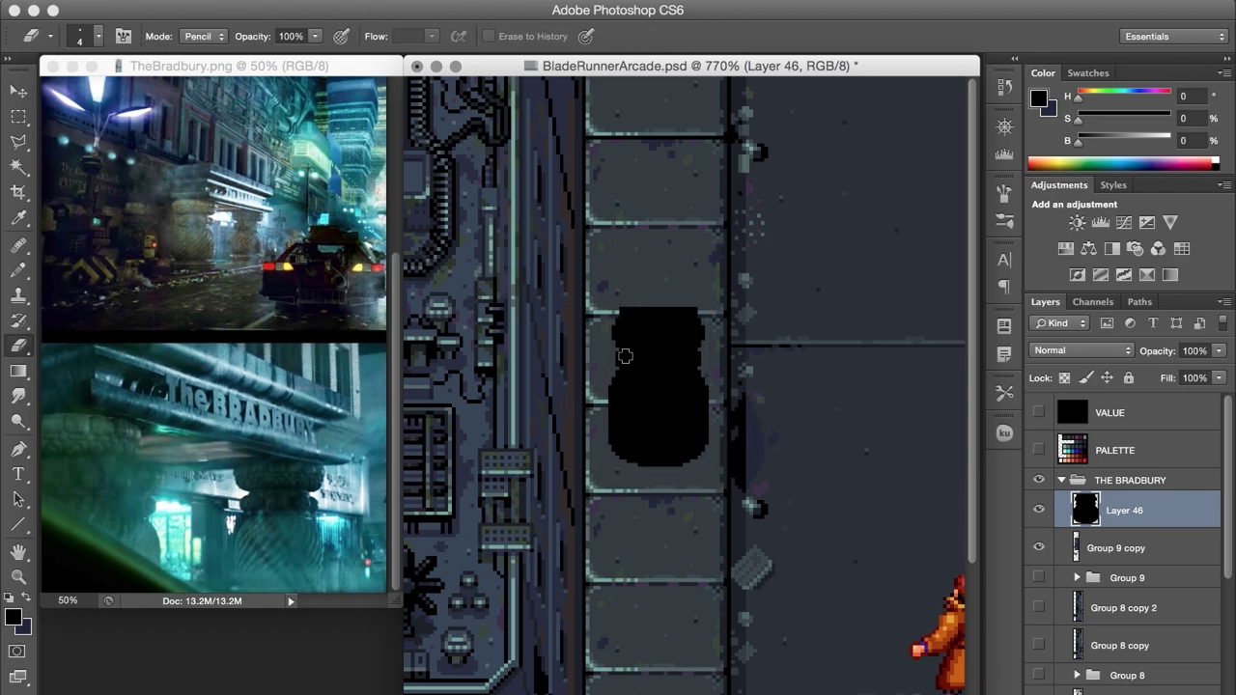
Step: Paint four dark brown beads around the column's neck and, on a duplicate layer, a curved brown band above them
{"action": "key", "text": "b"}
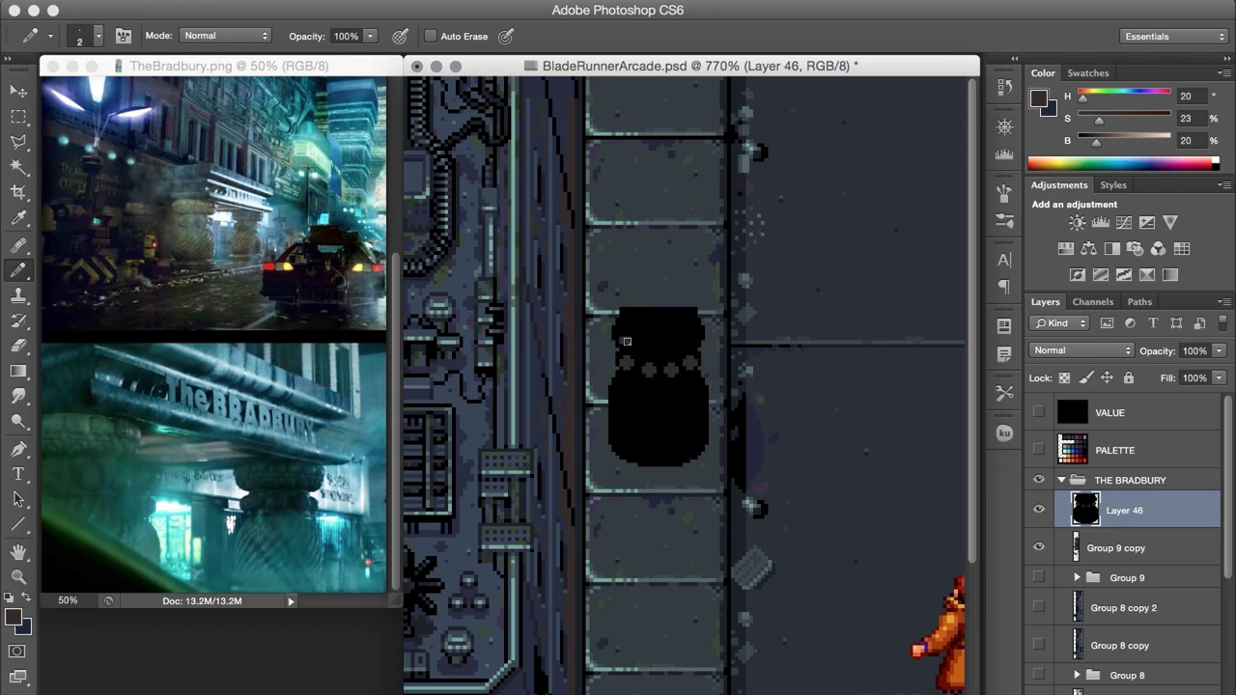
{"action": "key", "text": "ctrl+j"}
{"action": "key", "text": "ctrl+plus"}
{"action": "key", "text": "ctrl+plus"}
{"action": "key", "text": "ctrl+plus"}
{"action": "key", "text": "d"}
Step: Notch the column's lower sides and draw a curved dark brown rim along its base
{"action": "key", "text": "e"}
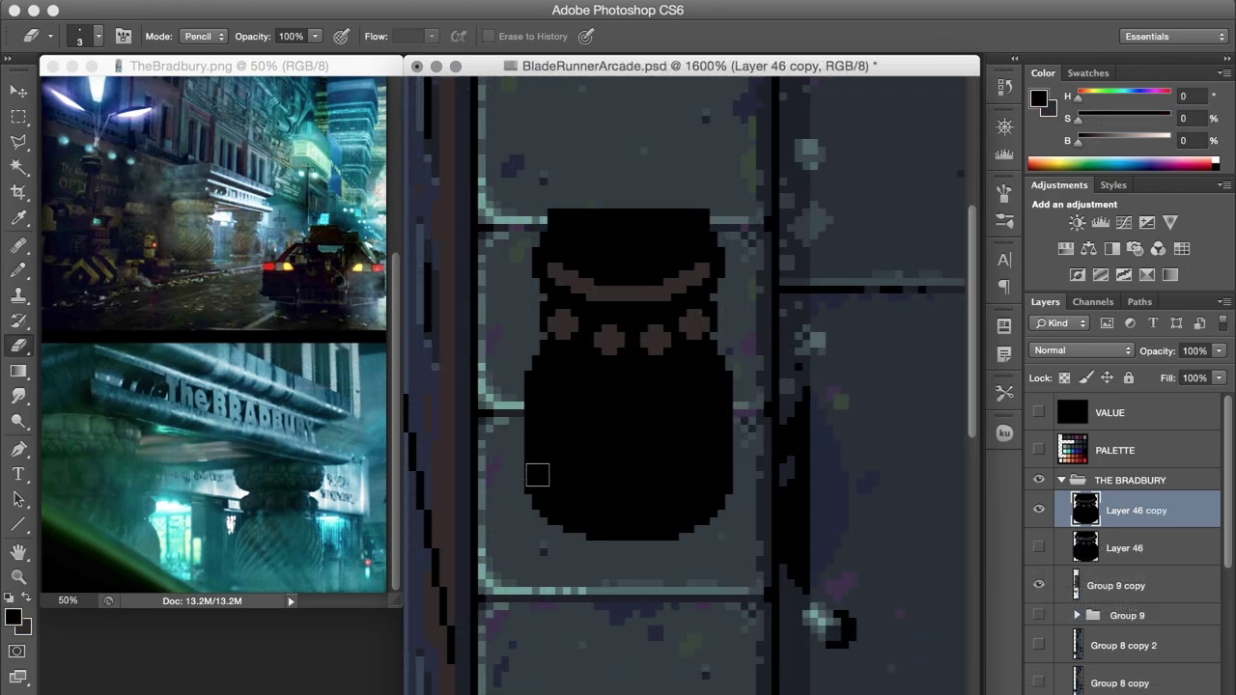
{"action": "key", "text": "b"}
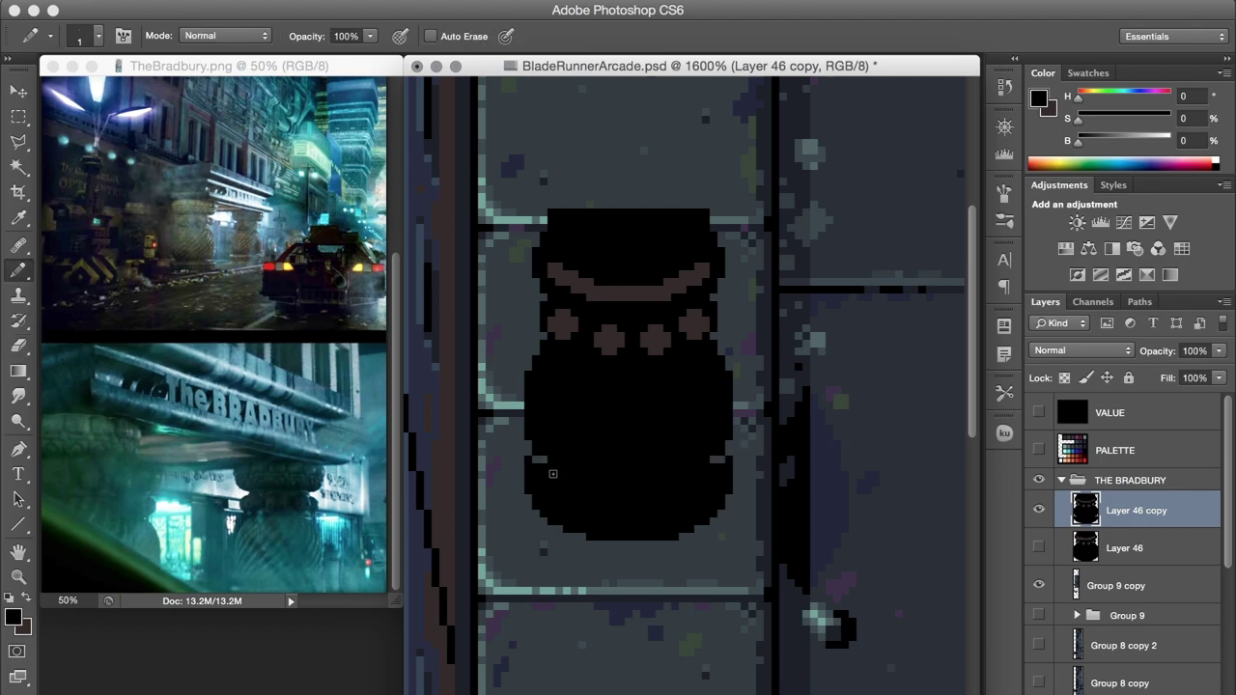
{"action": "mouse_move", "coordinate": [553, 474]}
{"action": "left_mouse_down"}
{"action": "mouse_move", "coordinate": [618, 509]}
{"action": "mouse_move", "coordinate": [675, 505]}
{"action": "left_mouse_up"}
{"action": "left_click", "coordinate": [666, 496], "text": "alt"}
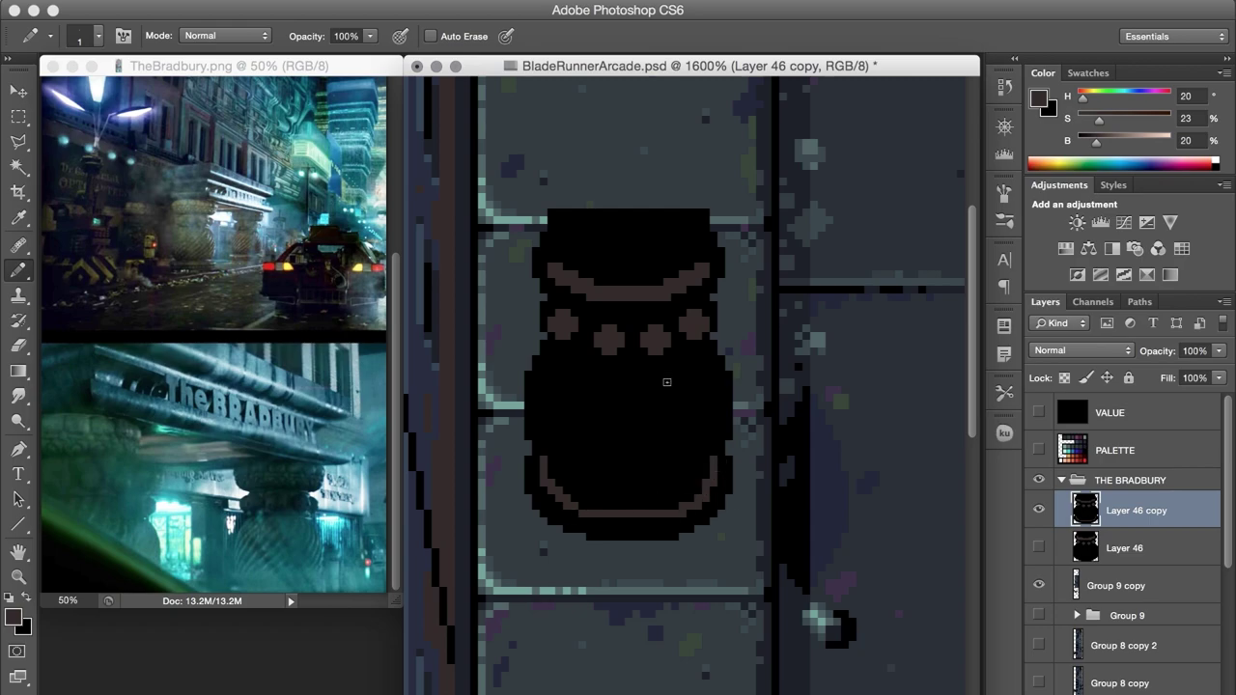
Step: Draw curved diagonal flutes in dark brown across the column's bulging body
{"action": "mouse_move", "coordinate": [676, 367]}
{"action": "left_mouse_down"}
{"action": "mouse_move", "coordinate": [618, 478]}
{"action": "mouse_move", "coordinate": [671, 481]}
{"action": "mouse_move", "coordinate": [574, 463]}
{"action": "left_mouse_up"}
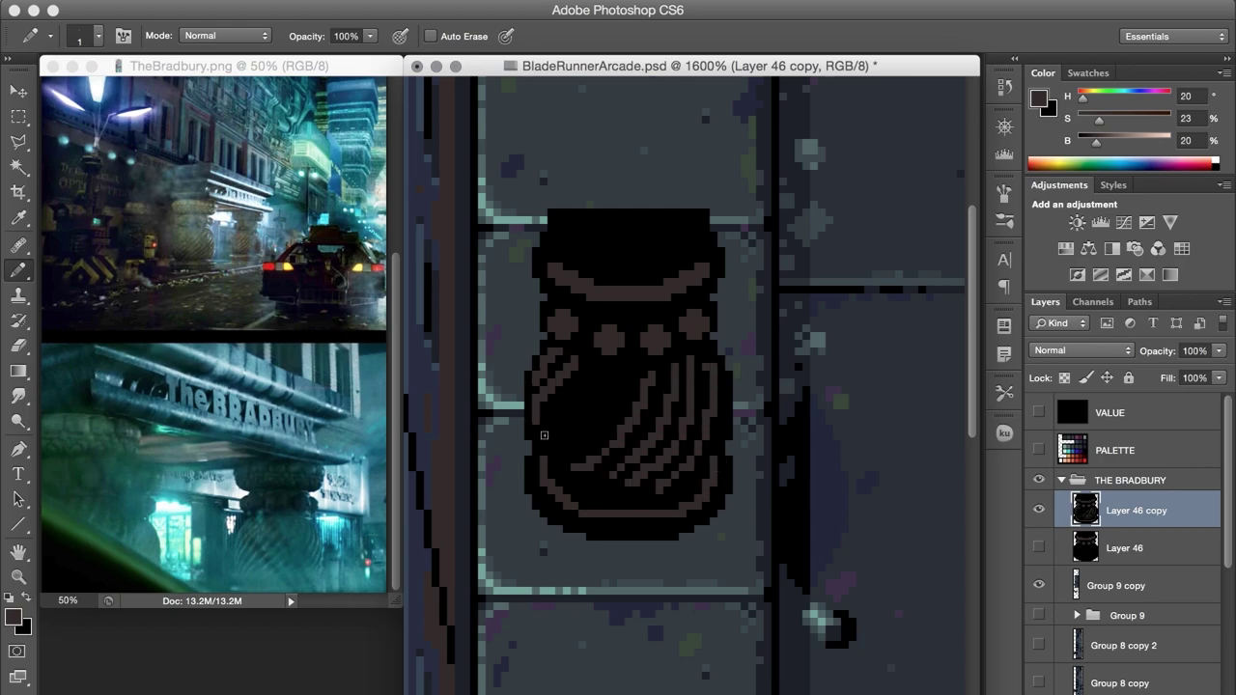
{"action": "left_click_drag", "start_coordinate": [592, 365], "coordinate": [541, 444]}
{"action": "mouse_move", "coordinate": [616, 372]}
{"action": "left_mouse_down"}
{"action": "mouse_move", "coordinate": [552, 454]}
{"action": "mouse_move", "coordinate": [560, 464]}
{"action": "left_mouse_up"}
{"action": "mouse_move", "coordinate": [609, 472]}
{"action": "left_mouse_down"}
{"action": "mouse_move", "coordinate": [599, 497]}
{"action": "mouse_move", "coordinate": [657, 500]}
{"action": "left_mouse_up"}
Step: Duplicate the column layer and refine the flutes in the middle and lower part of the body
{"action": "left_click", "coordinate": [657, 479], "text": "alt"}
{"action": "key", "text": "ctrl+j"}
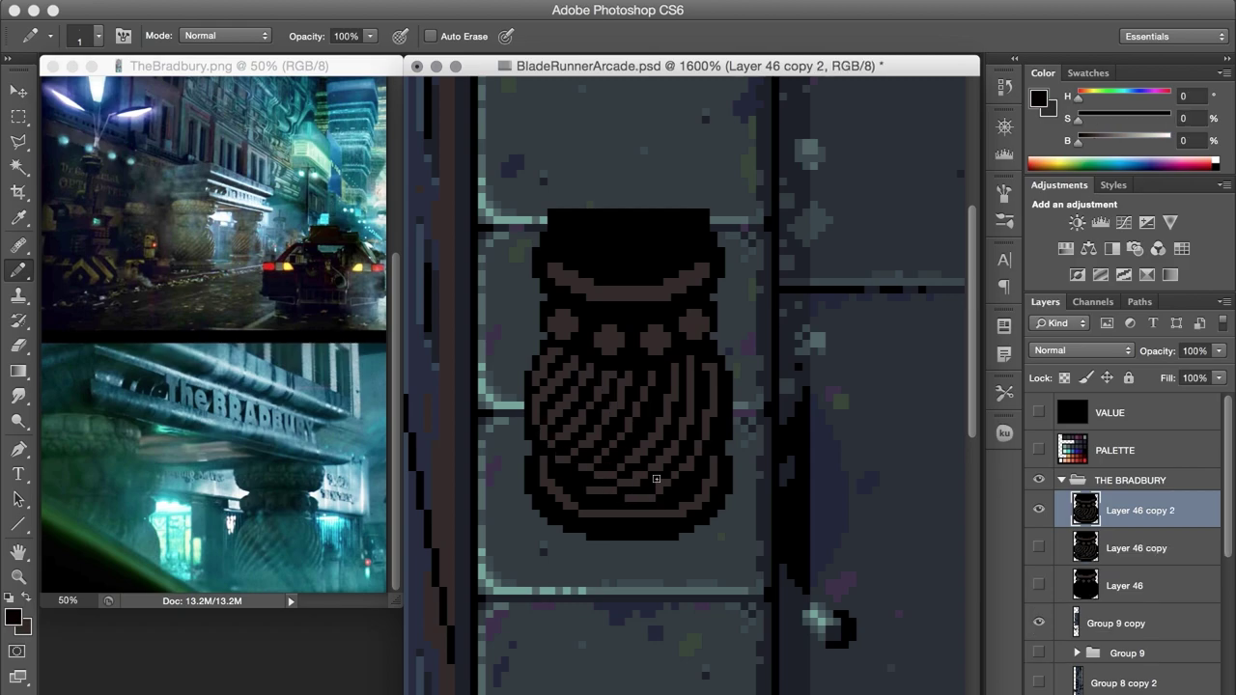
{"action": "left_click_drag", "start_coordinate": [593, 462], "coordinate": [633, 427]}
{"action": "left_click_drag", "start_coordinate": [638, 477], "coordinate": [701, 429]}
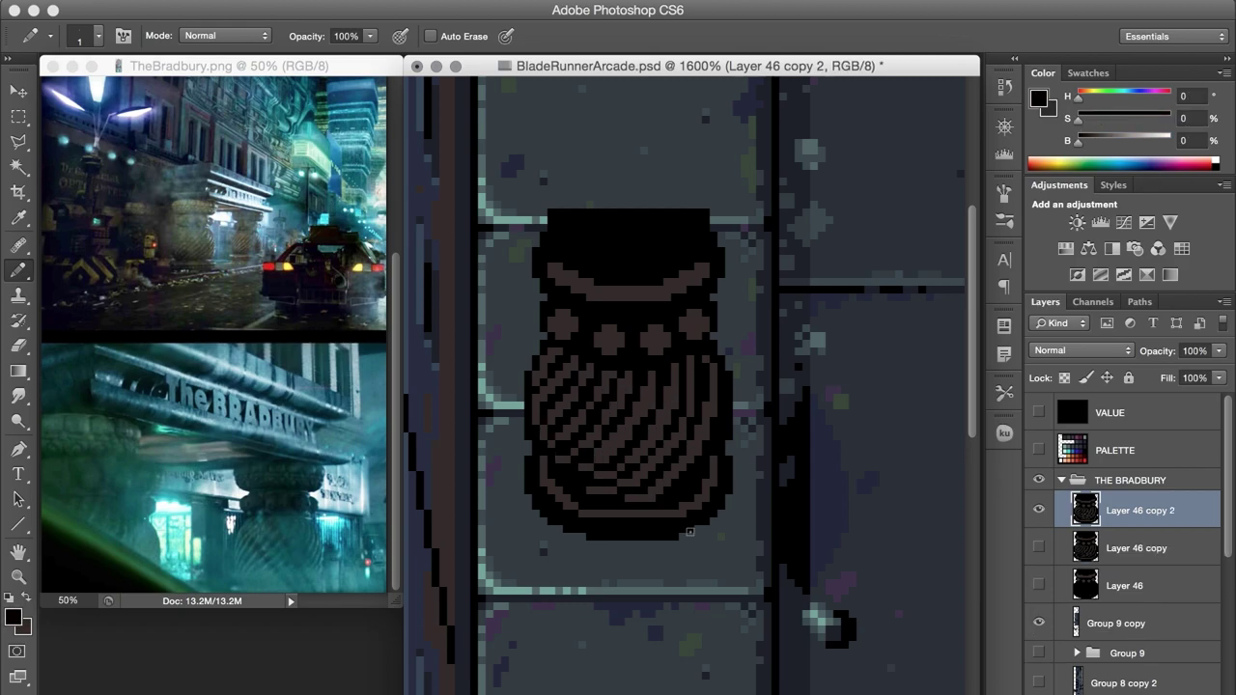
Step: Duplicate the column layer again and shade its flutes and base rim with sampled brown tones
{"action": "left_click", "coordinate": [618, 499], "text": "alt"}
{"action": "key", "text": "ctrl+j"}
{"action": "mouse_move", "coordinate": [681, 367]}
{"action": "left_mouse_down"}
{"action": "mouse_move", "coordinate": [623, 473]}
{"action": "mouse_move", "coordinate": [657, 473]}
{"action": "mouse_move", "coordinate": [541, 483]}
{"action": "left_mouse_up"}
{"action": "left_click", "coordinate": [548, 441], "text": "alt"}
{"action": "left_click_drag", "start_coordinate": [589, 522], "coordinate": [691, 529]}
Step: On a new layer, fill a black canopy rectangle about 43 × 70 px over the column's top and color its lower band dark blue
{"action": "key", "text": "ctrl+shift+alt+n"}
{"action": "scroll", "coordinate": [638, 387], "scroll_direction": "down", "scroll_amount": 3}
{"action": "key", "text": "m"}
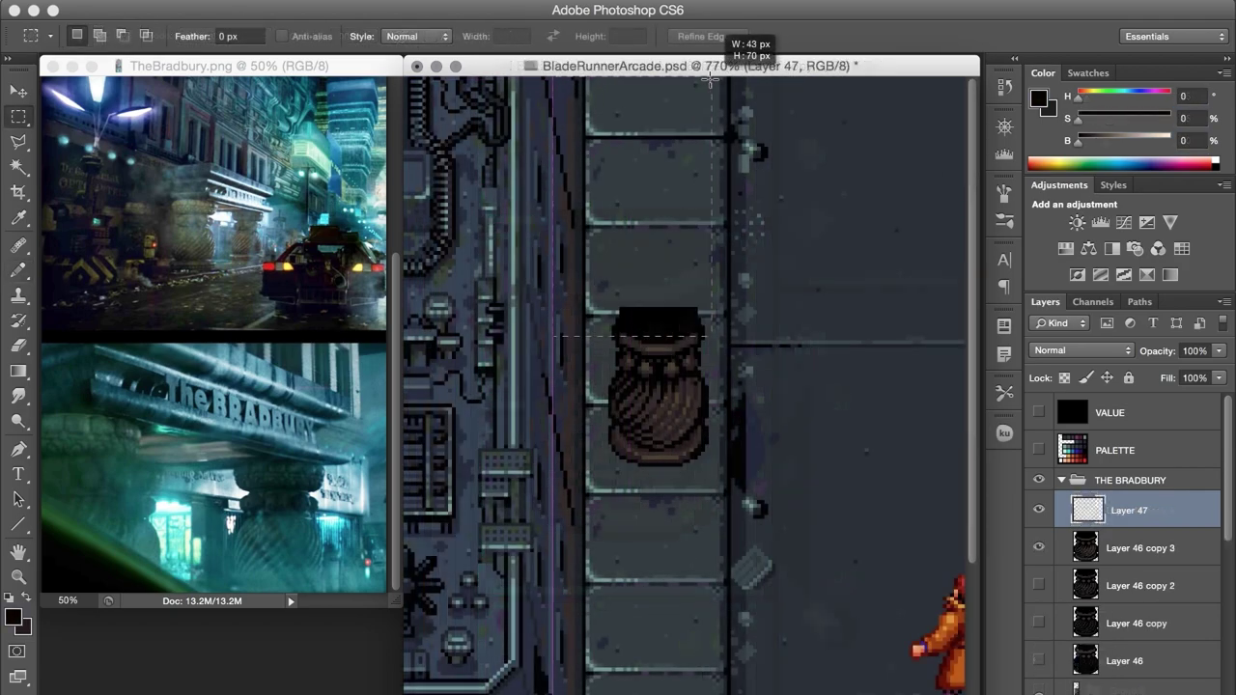
{"action": "key", "text": "alt+BackSpace"}
{"action": "mouse_move", "coordinate": [551, 77]}
{"action": "left_mouse_down"}
{"action": "mouse_move", "coordinate": [712, 337]}
{"action": "mouse_move", "coordinate": [554, 274]}
{"action": "left_mouse_up"}
{"action": "key", "text": "i"}
{"action": "left_click", "coordinate": [830, 406]}
{"action": "key", "text": "alt+BackSpace"}
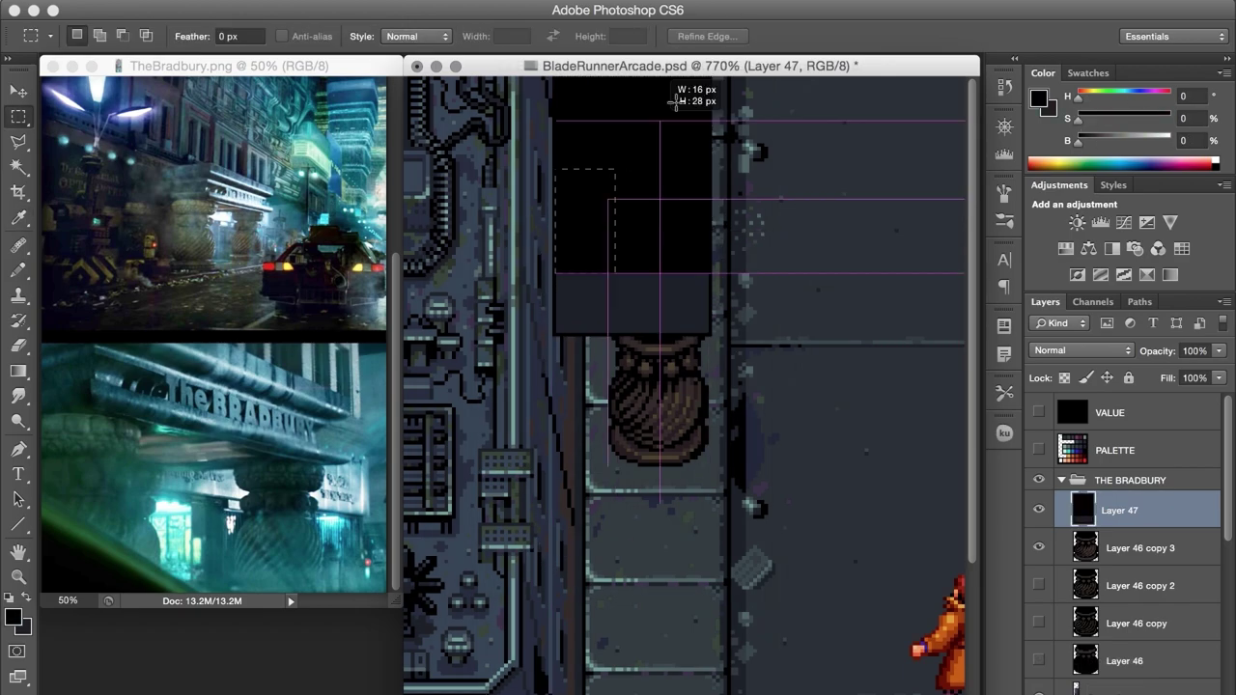
Step: Fill the canopy's upper panel and pencil a trim line across its lower edge in a color sampled from the building
{"action": "key", "text": "alt+BackSpace"}
{"action": "mouse_move", "coordinate": [555, 78]}
{"action": "left_mouse_down"}
{"action": "mouse_move", "coordinate": [710, 275]}
{"action": "mouse_move", "coordinate": [556, 312]}
{"action": "left_mouse_up"}
{"action": "key", "text": "ctrl+d"}
{"action": "key", "text": "d"}
{"action": "key", "text": "b"}
{"action": "key", "text": "bracketright"}
{"action": "left_click", "coordinate": [579, 321], "text": "alt"}
{"action": "key", "text": "ctrl+z"}
{"action": "key", "text": "d"}
{"action": "left_click", "coordinate": [541, 357], "text": "alt"}
{"action": "key", "text": "bracketleft"}
{"action": "left_click_drag", "start_coordinate": [556, 274], "coordinate": [688, 273]}
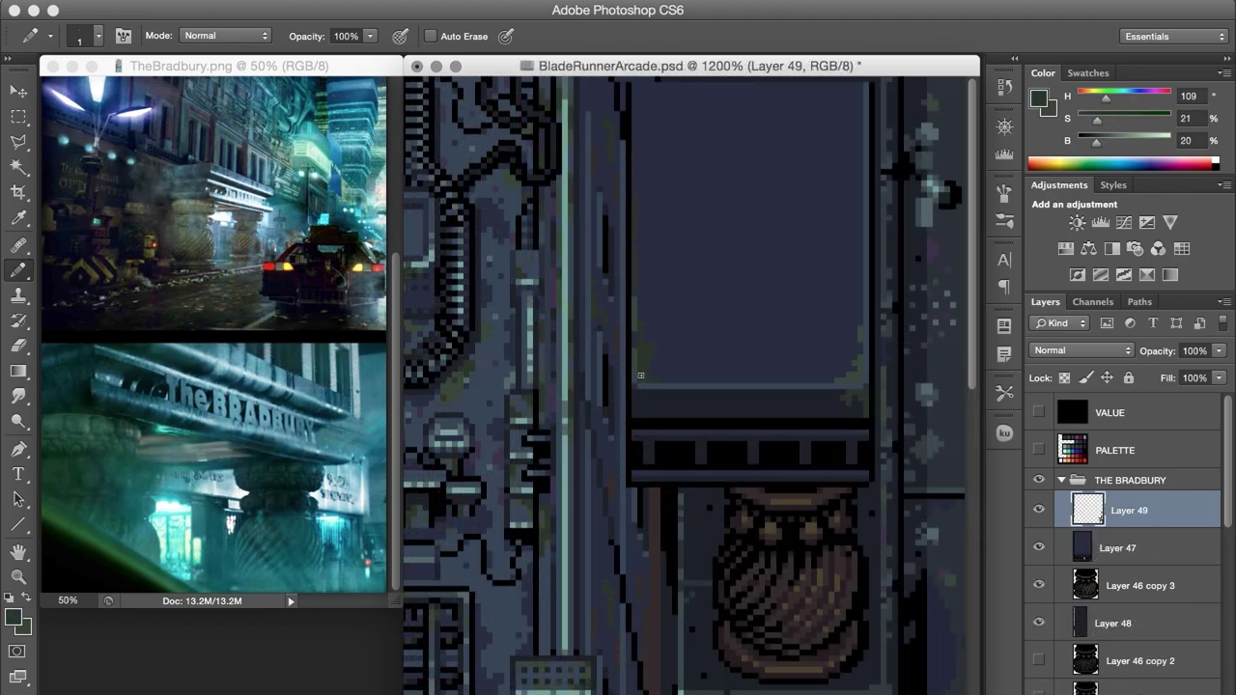
Step: Undo the last trim strokes and shade the canopy's lower block band with sampled dark and blue-gray edge tones
{"action": "key", "text": "ctrl+alt+z"}
{"action": "key", "text": "ctrl+alt+z"}
{"action": "key", "text": "ctrl+alt+z"}
{"action": "left_click", "coordinate": [828, 441], "text": "alt"}
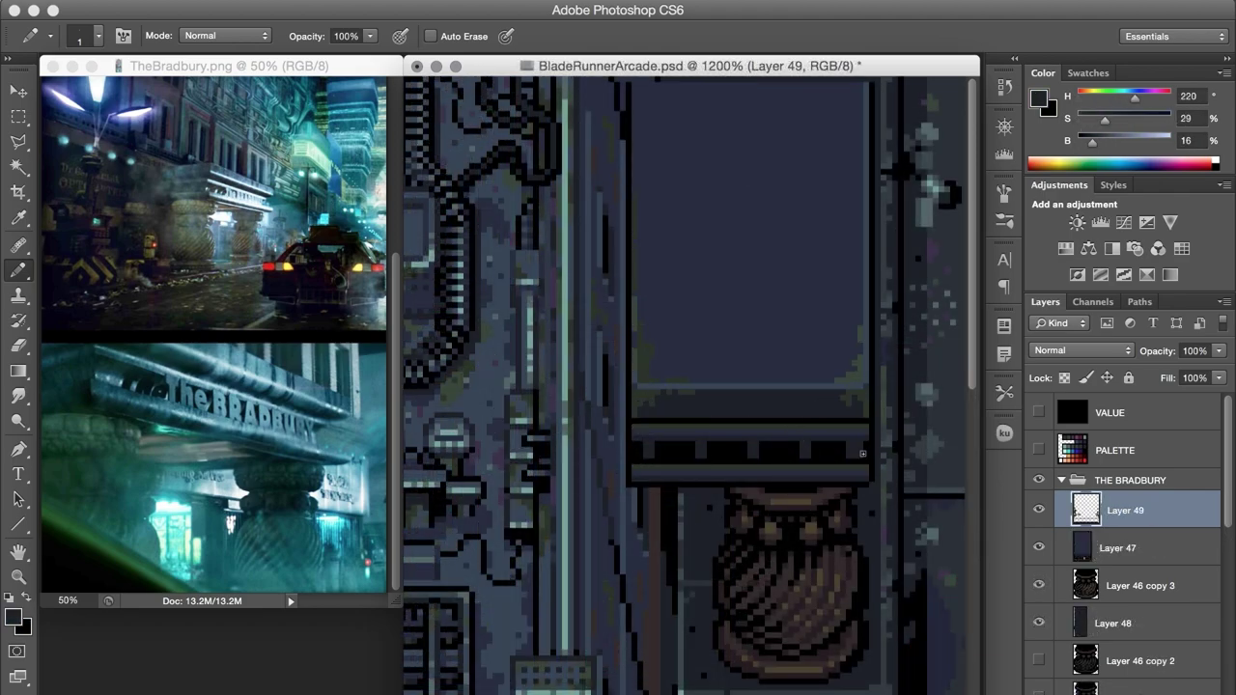
{"action": "left_click", "coordinate": [802, 456], "text": "alt"}
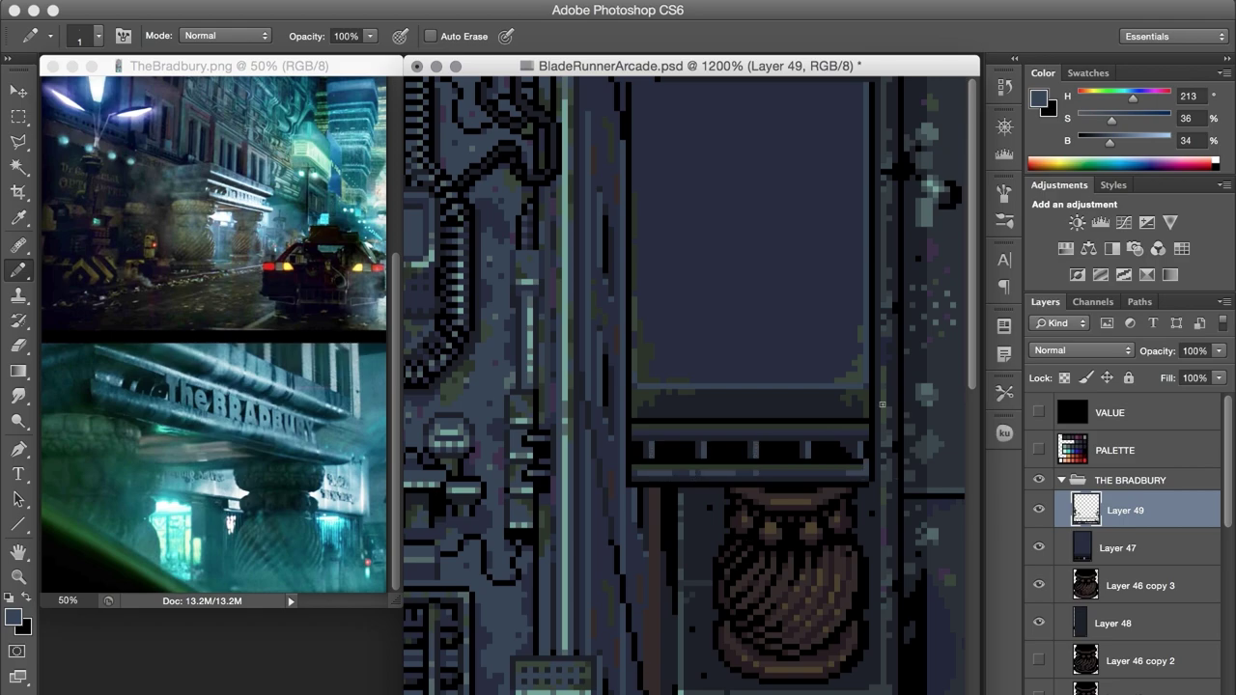
Step: Paint dark weathering patches along the side and lower edges of the canopy's upper panel with a color sampled from the trim
{"action": "left_click", "coordinate": [863, 427], "text": "alt"}
{"action": "key", "text": "bracketright"}
{"action": "left_click", "coordinate": [868, 472], "text": "alt"}
{"action": "mouse_move", "coordinate": [859, 232]}
{"action": "left_mouse_down"}
{"action": "mouse_move", "coordinate": [719, 377]}
{"action": "mouse_move", "coordinate": [644, 199]}
{"action": "mouse_move", "coordinate": [685, 140]}
{"action": "left_mouse_up"}
{"action": "key", "text": "bracketleft"}
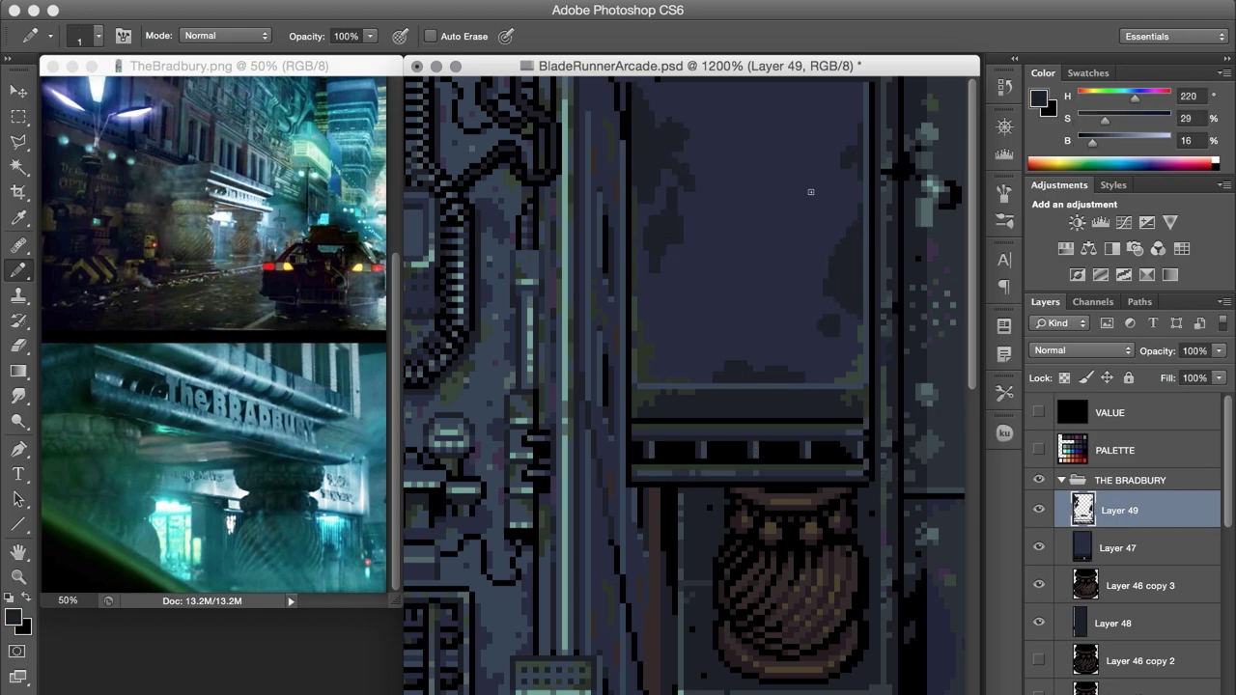
Step: Dot blue-gray speckles in diagonal rows across the canopy's upper panel and thin them into scattered pixels
{"action": "left_click", "coordinate": [810, 191], "text": "alt"}
{"action": "left_click_drag", "start_coordinate": [736, 247], "coordinate": [695, 292]}
{"action": "left_click_drag", "start_coordinate": [782, 280], "coordinate": [710, 338]}
{"action": "left_click_drag", "start_coordinate": [696, 174], "coordinate": [773, 103]}
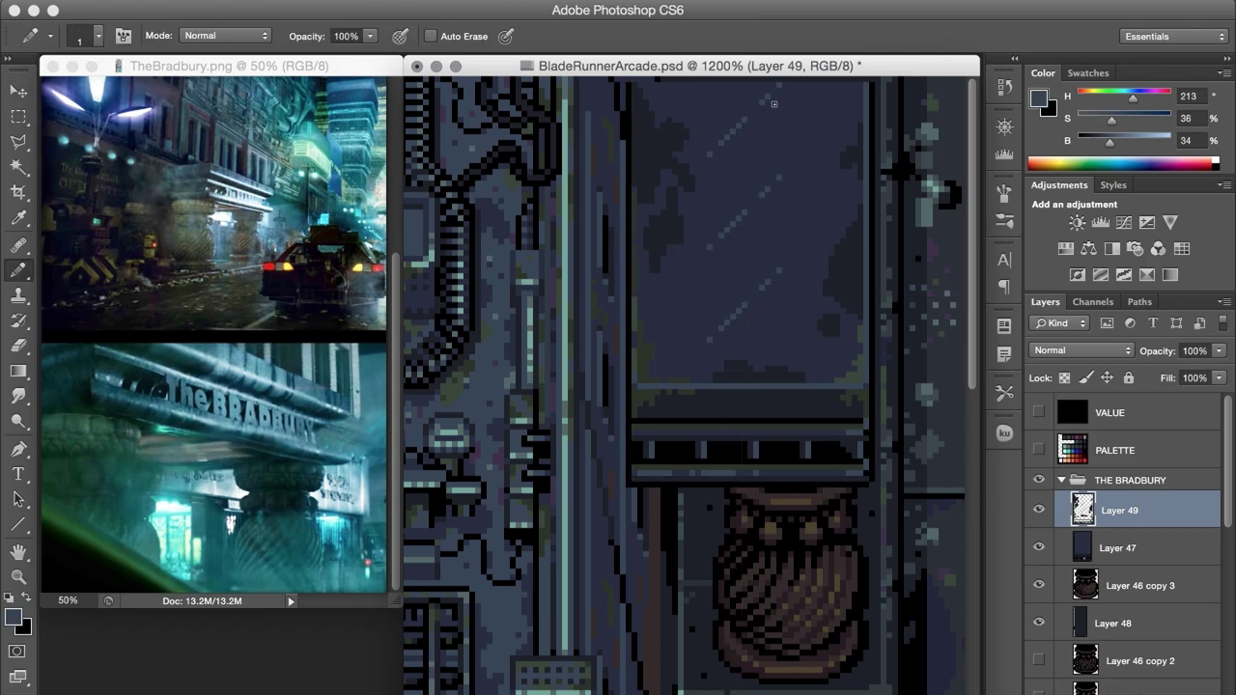
{"action": "key", "text": "e"}
{"action": "key", "text": "b"}
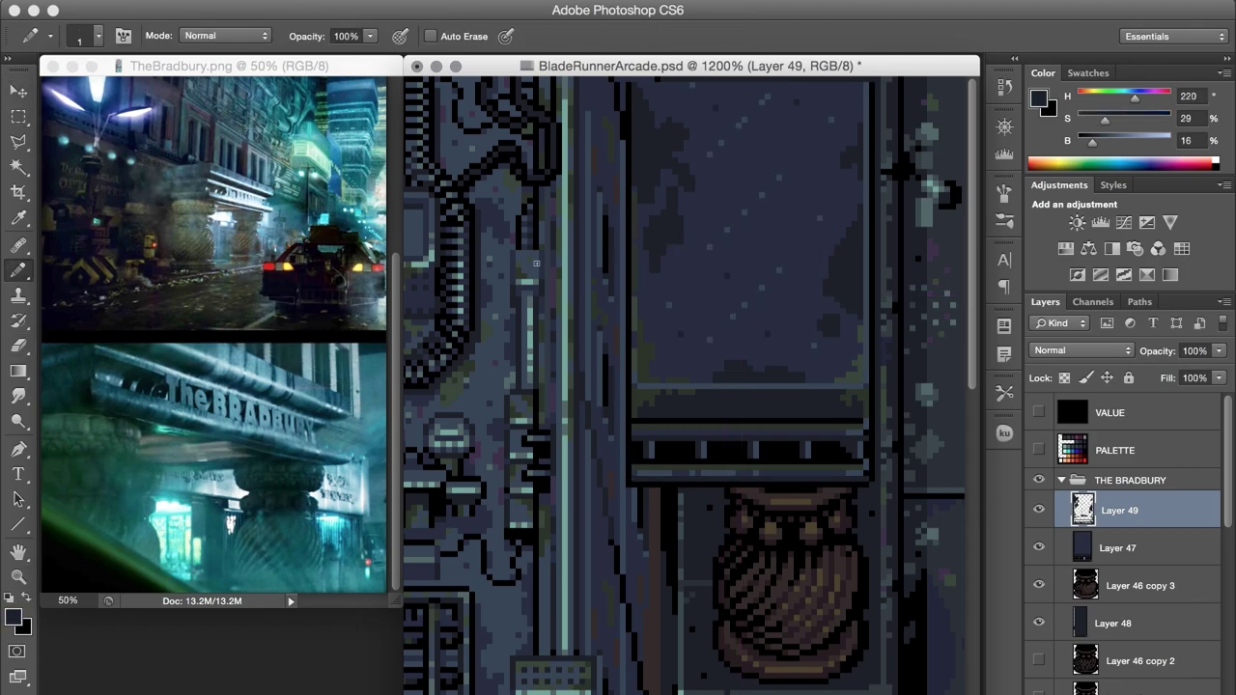
Step: Scatter sampled purple specks on the canopy panel and deepen the weathered patches at its side edges with black
{"action": "left_click", "coordinate": [701, 375], "text": "alt"}
{"action": "left_click", "coordinate": [948, 200], "text": "alt"}
{"action": "left_click_drag", "start_coordinate": [639, 124], "coordinate": [643, 172]}
{"action": "left_click_drag", "start_coordinate": [857, 263], "coordinate": [850, 285]}
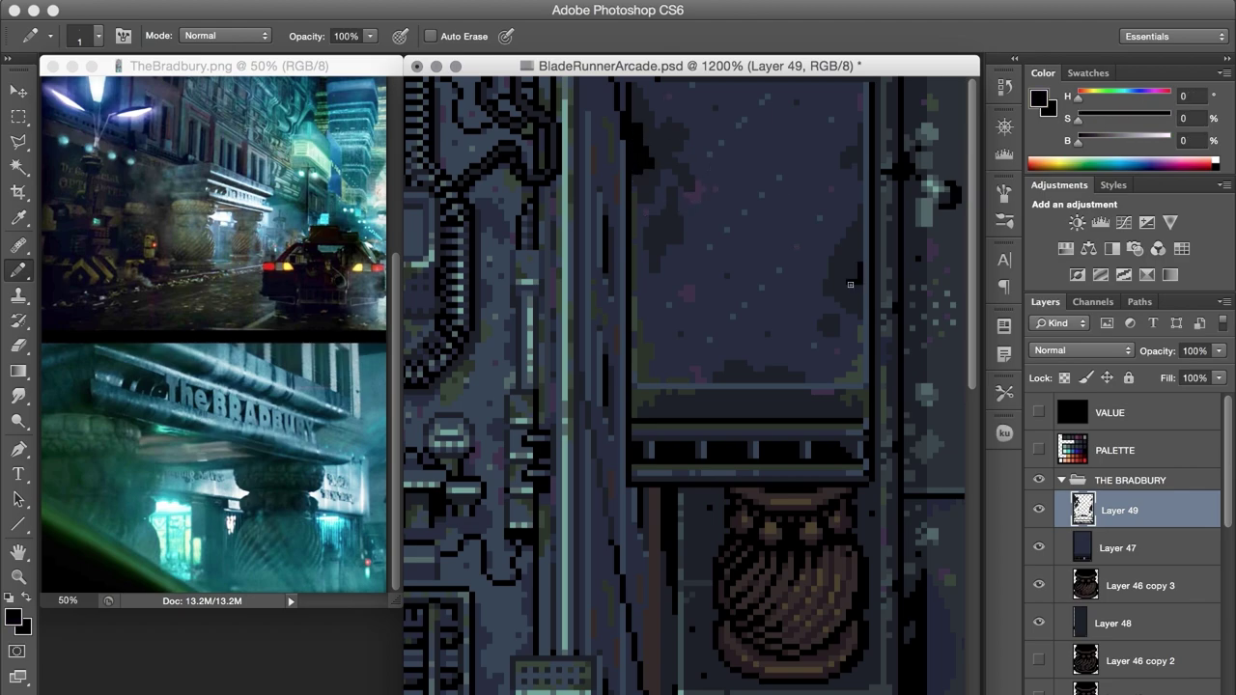
{"action": "left_click", "coordinate": [578, 345], "text": "alt"}
{"action": "left_click_drag", "start_coordinate": [866, 338], "coordinate": [867, 186]}
{"action": "left_click", "coordinate": [867, 386], "text": "alt"}
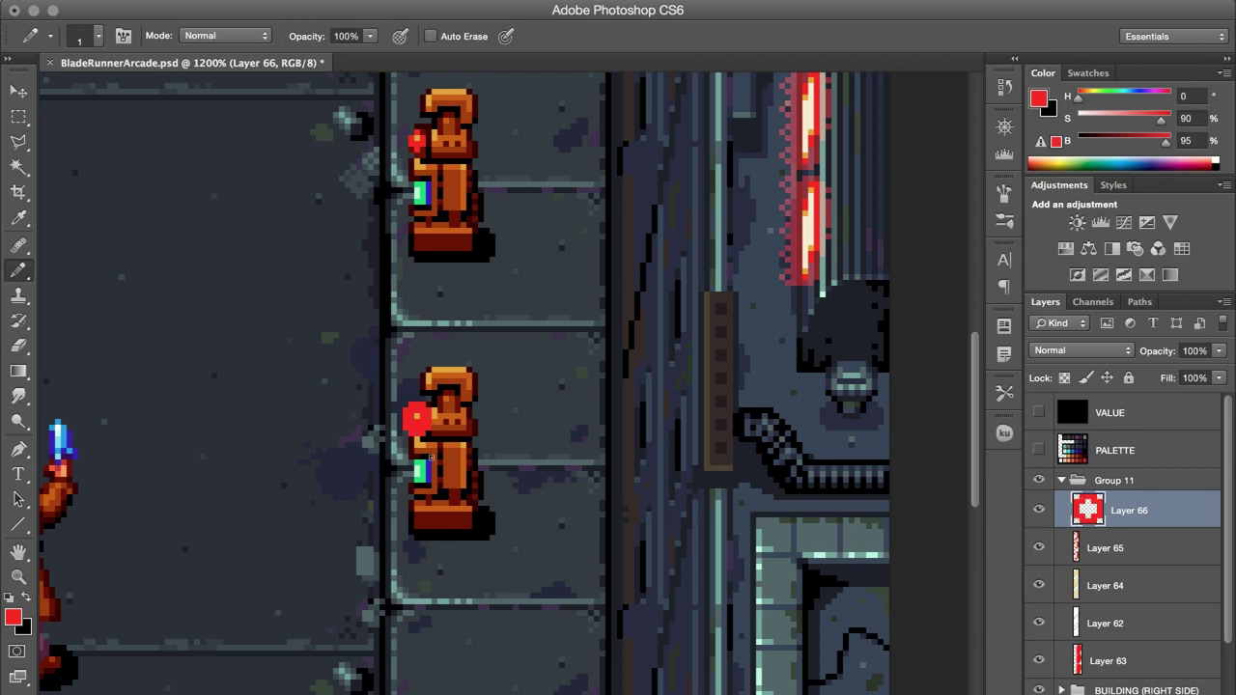
Step: Paint a green glow around the lower parking meter's display and set the glow layer to Screen at 50% opacity
{"action": "left_click", "coordinate": [422, 470], "text": "alt"}
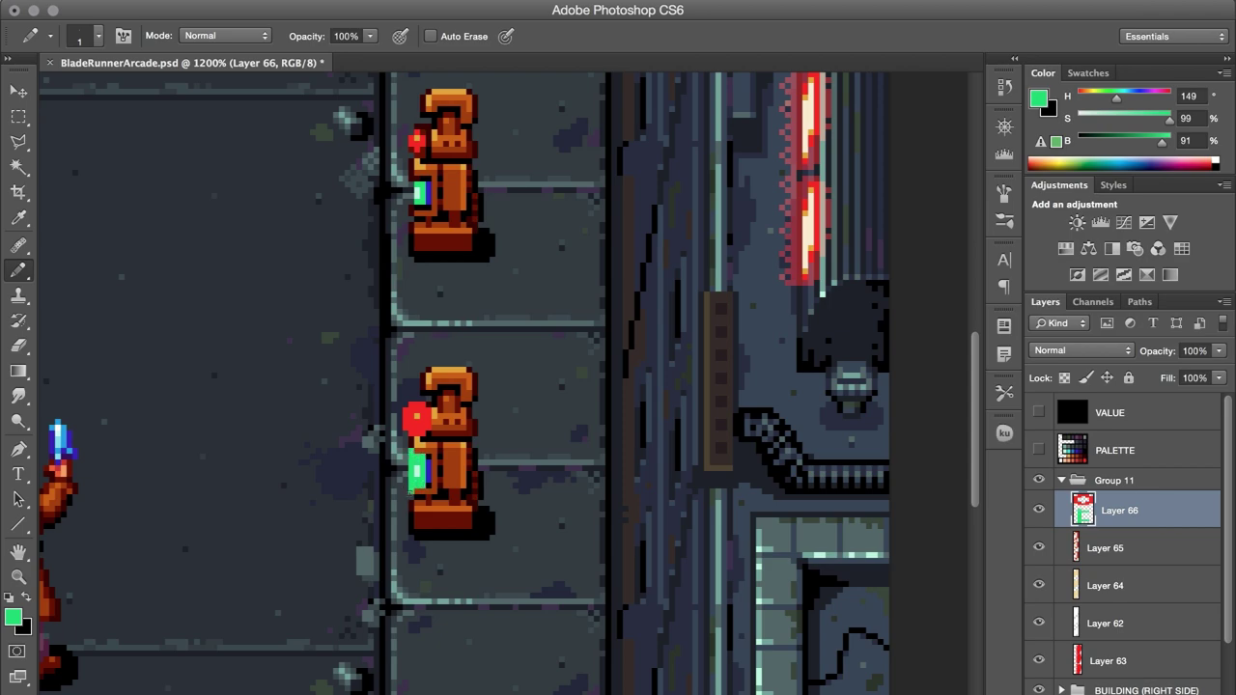
{"action": "left_click", "coordinate": [1082, 351]}
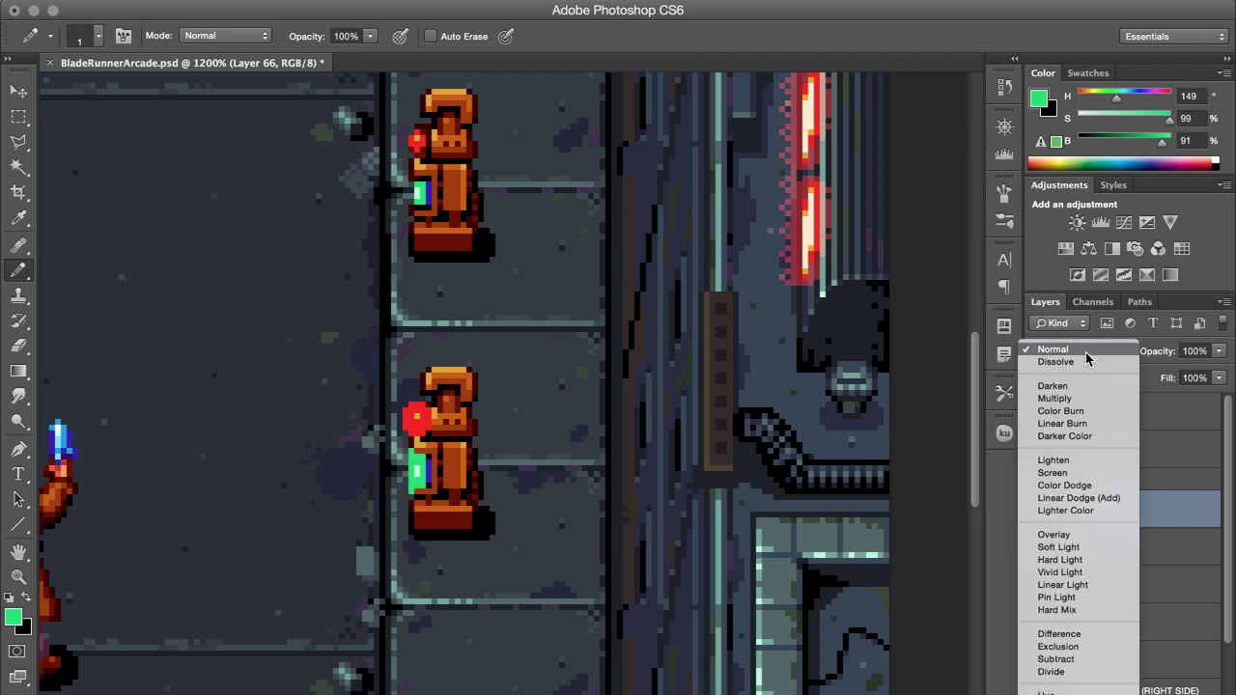
{"action": "left_click", "coordinate": [1086, 456]}
{"action": "left_click", "coordinate": [1081, 352]}
{"action": "left_click", "coordinate": [1084, 406]}
{"action": "left_click", "coordinate": [1080, 352]}
{"action": "left_click", "coordinate": [1080, 273]}
{"action": "left_click", "coordinate": [1195, 350]}
{"action": "type", "text": "50"}
{"action": "key", "text": "Return"}
{"action": "left_click", "coordinate": [1082, 350]}
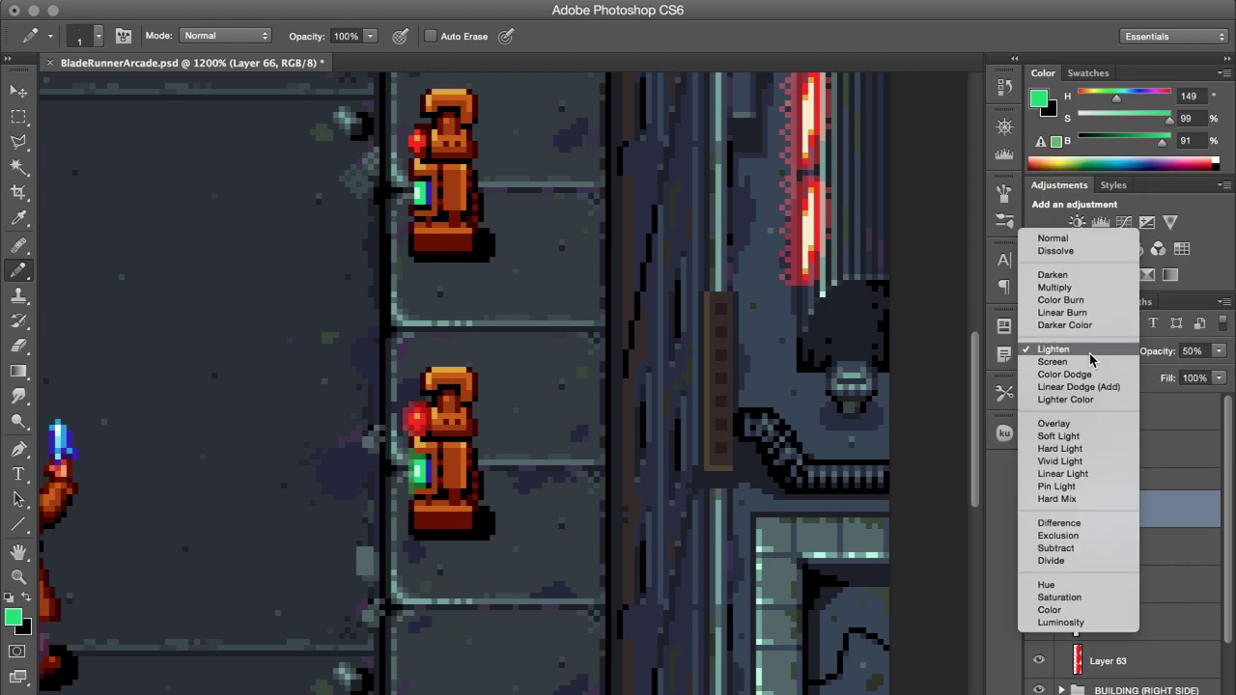
{"action": "left_click", "coordinate": [1067, 367]}
Step: Clean up the glow around the lower parking meter's lights using the eraser and sampled red
{"action": "key", "text": "e"}
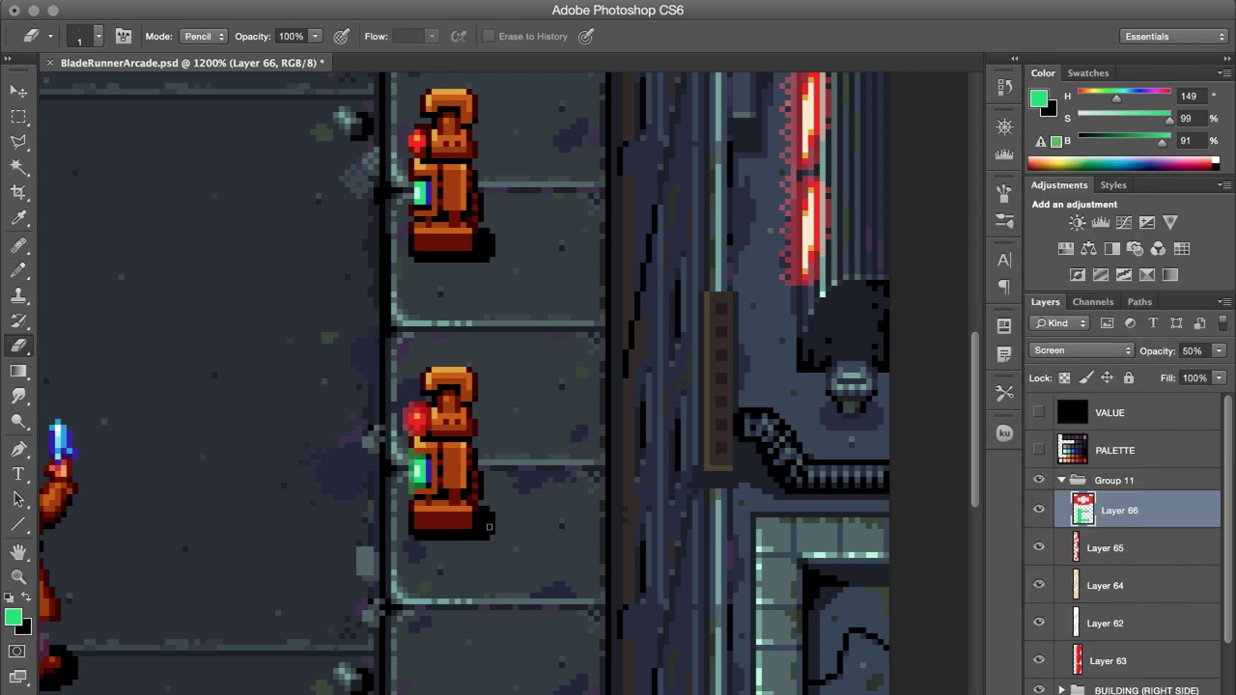
{"action": "key", "text": "b"}
{"action": "key", "text": "x"}
{"action": "left_click", "coordinate": [421, 419], "text": "alt"}
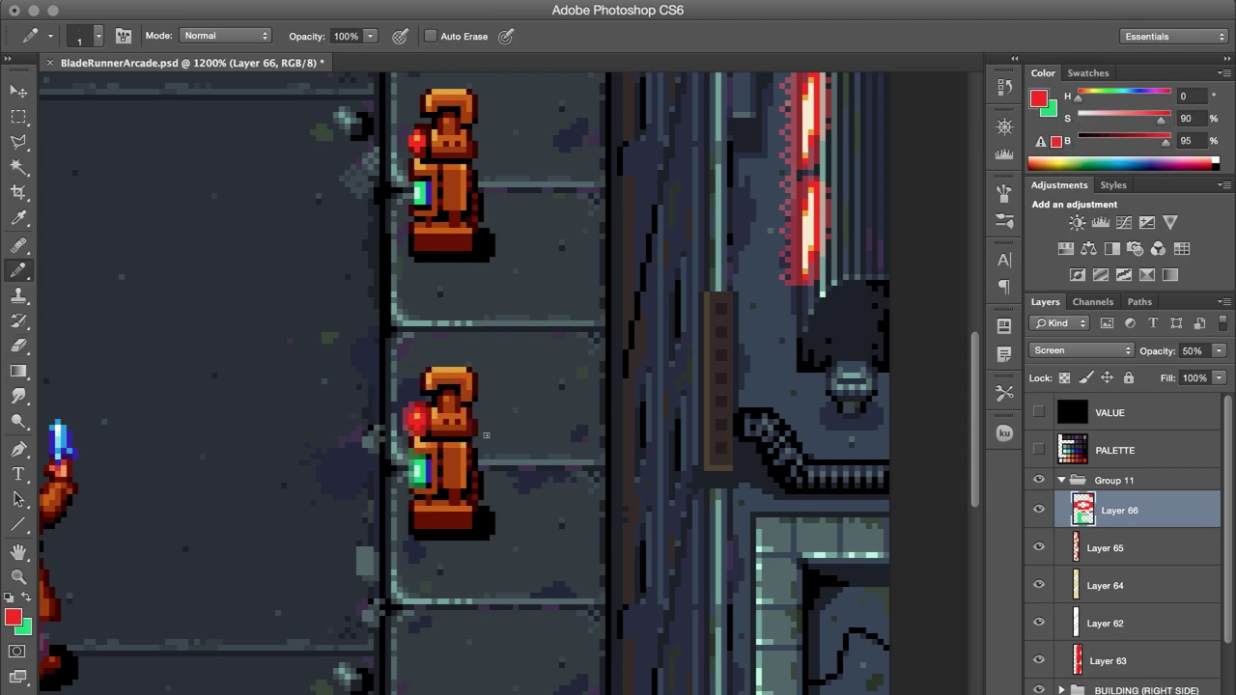
Step: On a new layer, paint red and green light reflections on the road beside the lower meter, set to Screen at 50% opacity
{"action": "key", "text": "ctrl+v"}
{"action": "key", "text": "v"}
{"action": "left_click_drag", "start_coordinate": [400, 428], "coordinate": [526, 547]}
{"action": "key", "text": "b"}
{"action": "left_click", "coordinate": [332, 526]}
{"action": "left_click", "coordinate": [1081, 351]}
{"action": "left_click", "coordinate": [1063, 498]}
{"action": "key", "text": "m"}
{"action": "key", "text": "5"}
{"action": "key", "text": "v"}
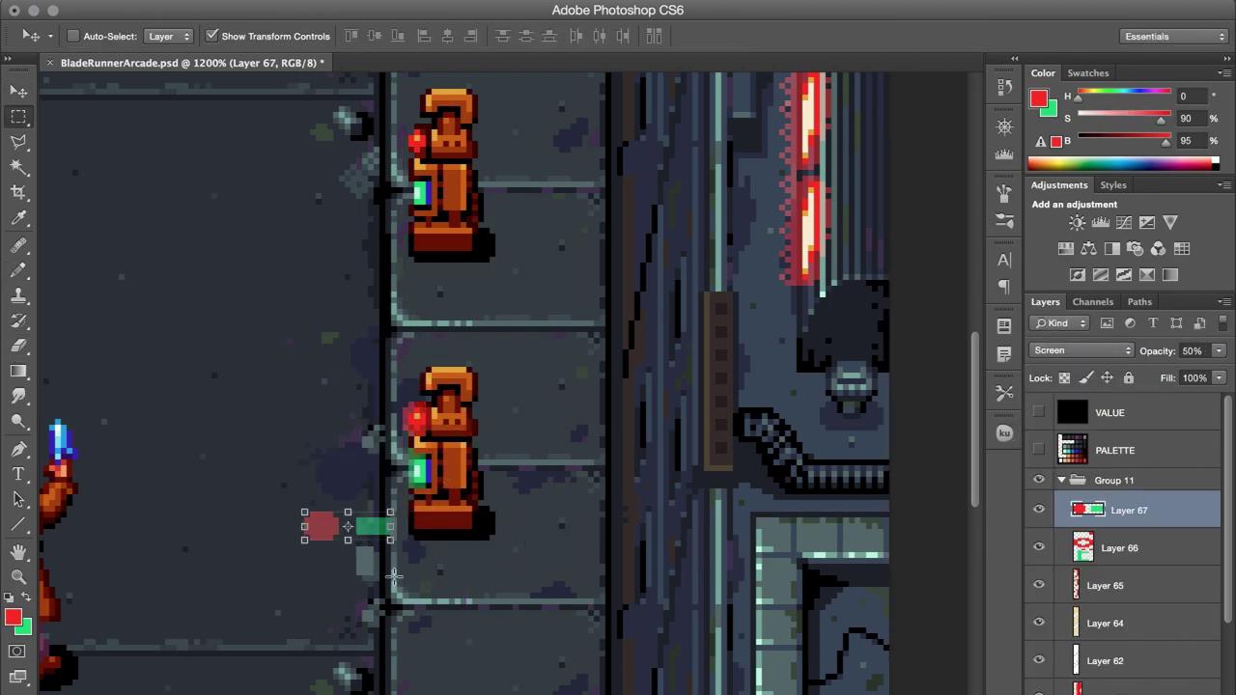
Step: Shift the red and green reflections further down the road and trim the green patch beside the curb
{"action": "key", "text": "Left"}
{"action": "key", "text": "Down"}
{"action": "key", "text": "e"}
{"action": "key", "text": "m"}
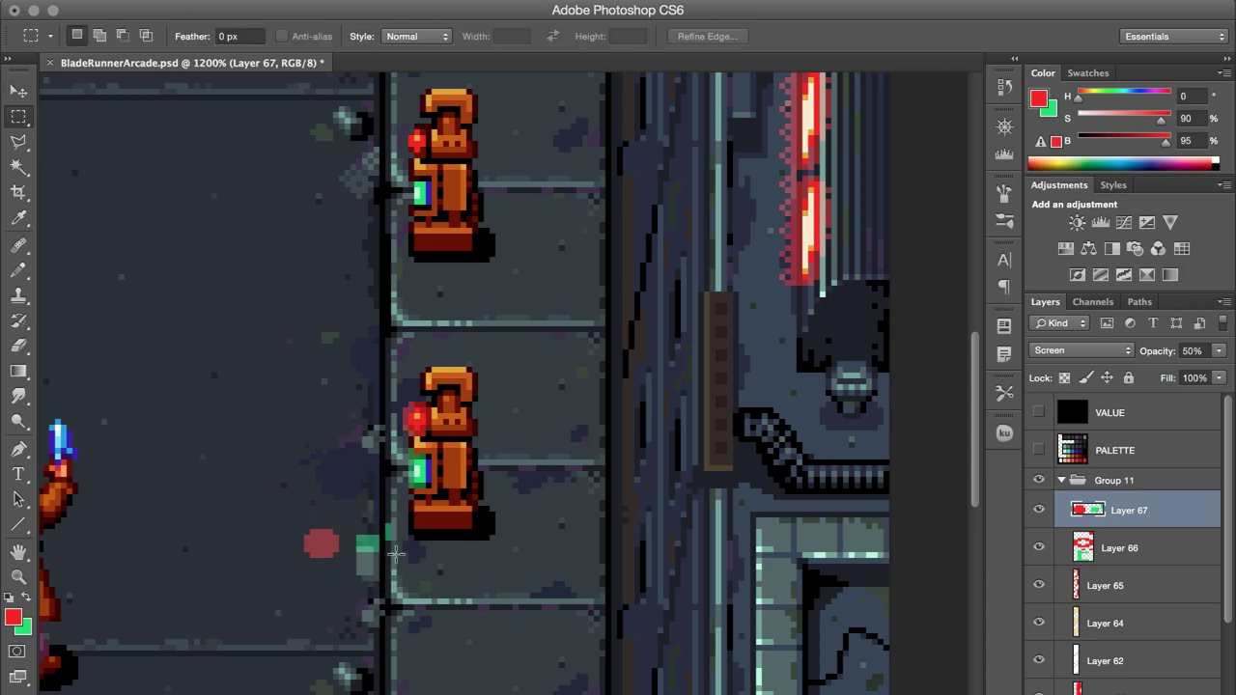
{"action": "key", "text": "super+f"}
{"action": "key", "text": "v"}
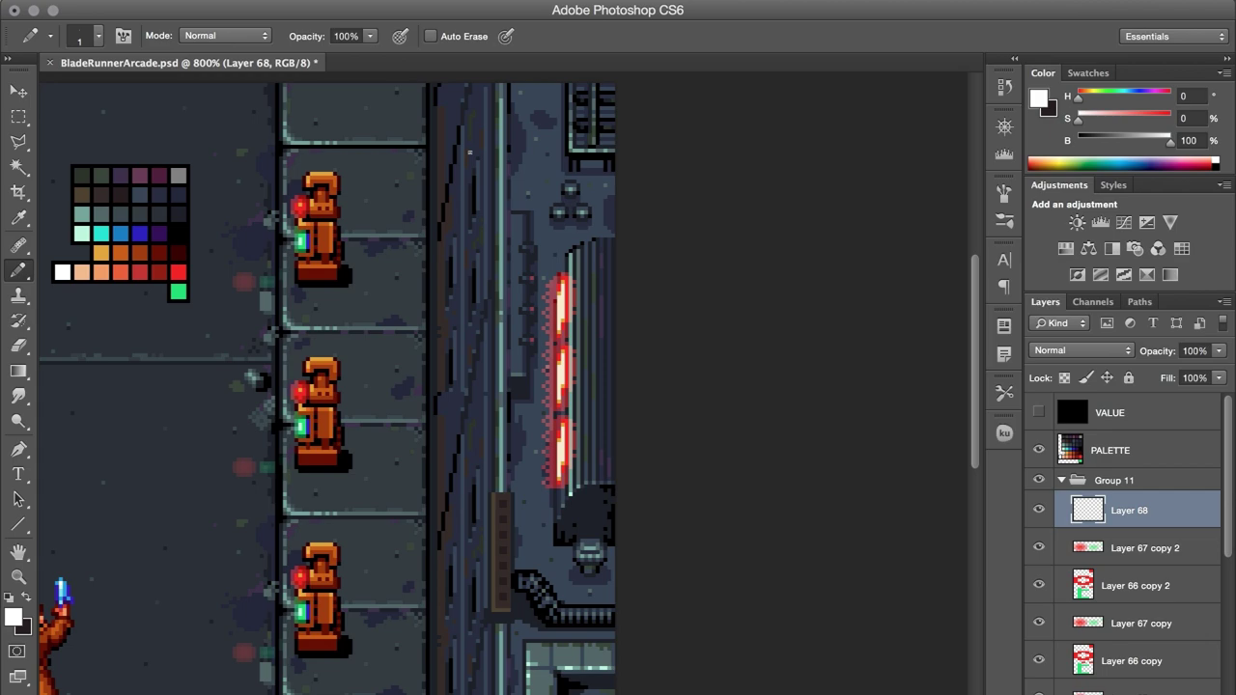
Step: Pencil a white vertical bar on the Bradbury's side wall, duplicate it into three staggered bars and merge them
{"action": "left_click_drag", "start_coordinate": [464, 129], "coordinate": [464, 402]}
{"action": "key", "text": "ctrl+j"}
{"action": "key", "text": "v"}
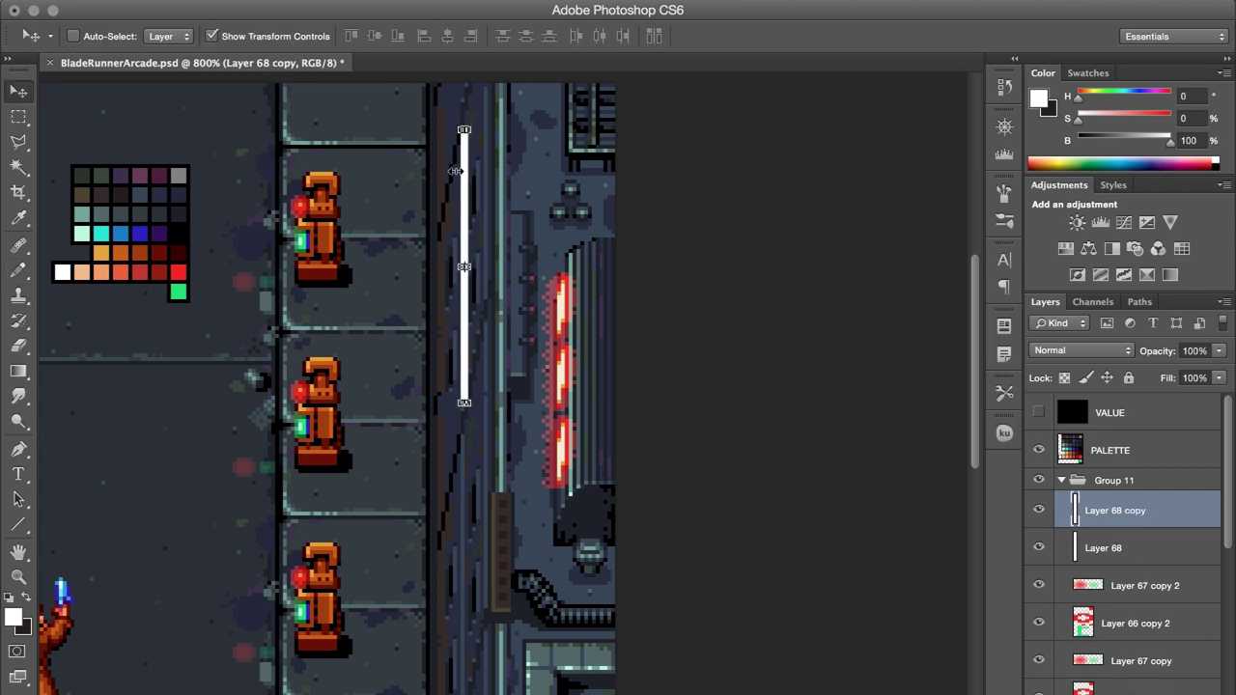
{"action": "left_click_drag", "start_coordinate": [454, 171], "coordinate": [442, 183]}
{"action": "key", "text": "ctrl+e"}
{"action": "key", "text": "ctrl+e"}
{"action": "key", "text": "m"}
{"action": "mouse_move", "coordinate": [498, 437]}
{"action": "left_mouse_down"}
{"action": "mouse_move", "coordinate": [469, 92]}
{"action": "mouse_move", "coordinate": [477, 362]}
{"action": "left_mouse_up"}
{"action": "key", "text": "w"}
{"action": "key", "text": "v"}
Step: Pencil bright green strips around the three white bars with the green sampled from the palette
{"action": "key", "text": "b"}
{"action": "left_click", "coordinate": [177, 290], "text": "alt"}
{"action": "left_click_drag", "start_coordinate": [468, 129], "coordinate": [468, 401]}
{"action": "left_click_drag", "start_coordinate": [455, 162], "coordinate": [455, 438]}
Step: Reduce the green strips layer to 50% opacity and recolor the white bars above it green
{"action": "key", "text": "m"}
{"action": "key", "text": "x"}
{"action": "left_click", "coordinate": [1074, 351]}
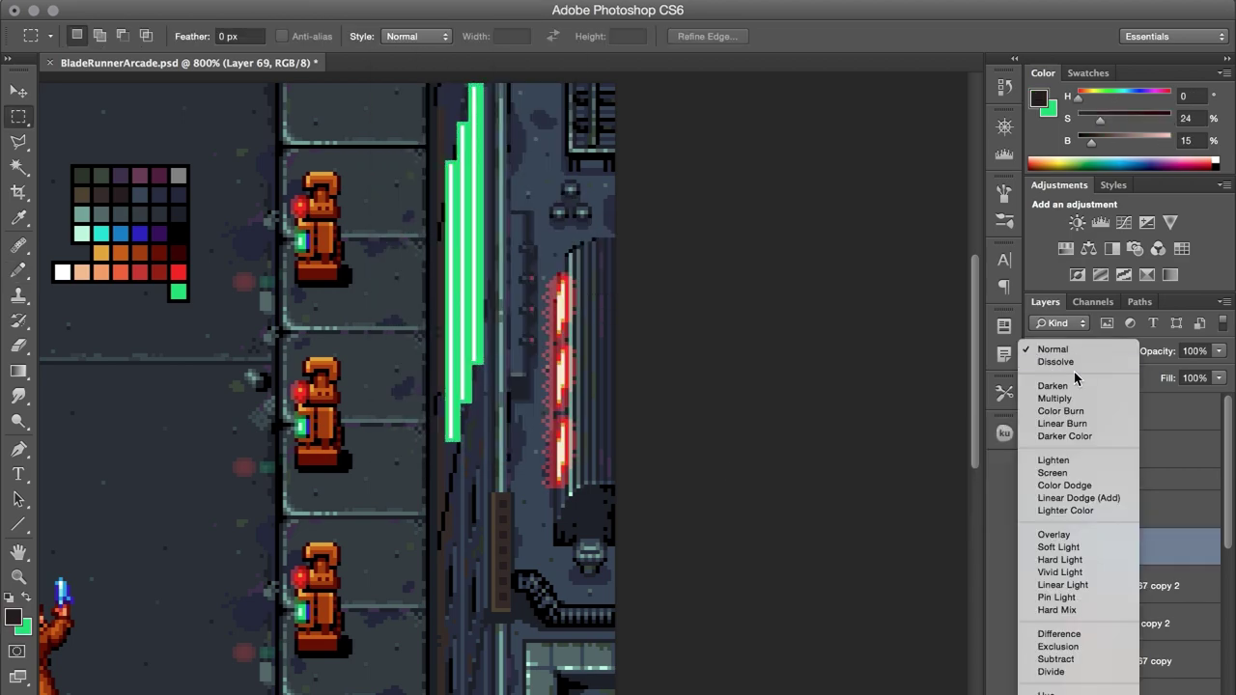
{"action": "left_click", "coordinate": [1056, 363]}
{"action": "key", "text": "5"}
{"action": "key", "text": "alt+bracketright"}
{"action": "key", "text": "w"}
{"action": "key", "text": "b"}
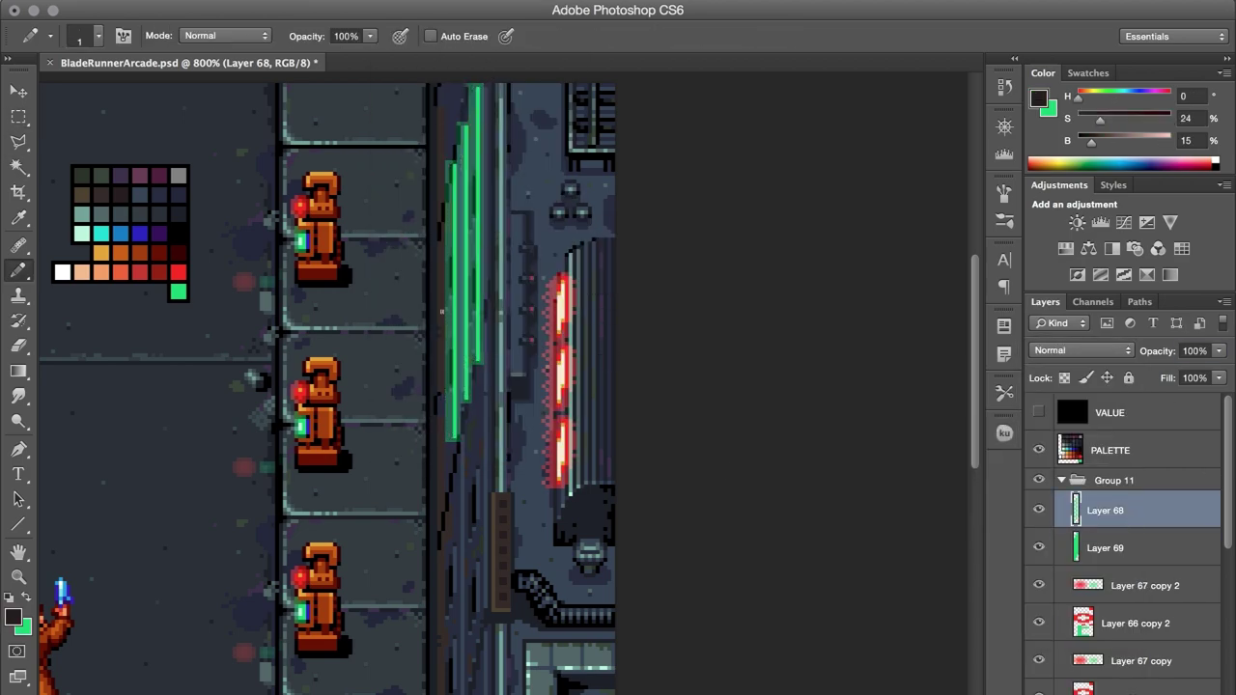
Step: Tighten the neon sign by cutting its green strips and moving the three bars closer together
{"action": "left_click", "coordinate": [1105, 555]}
{"action": "key", "text": "Delete"}
{"action": "key", "text": "alt+bracketright"}
{"action": "key", "text": "w"}
{"action": "key", "text": "e"}
{"action": "key", "text": "m"}
{"action": "key", "text": "F2"}
{"action": "key", "text": "Return"}
Step: On a new layer, pencil white dashed highlights along the green neon bars and group the neon layers
{"action": "key", "text": "d"}
{"action": "key", "text": "x"}
{"action": "key", "text": "b"}
{"action": "key", "text": "ctrl+shift+n"}
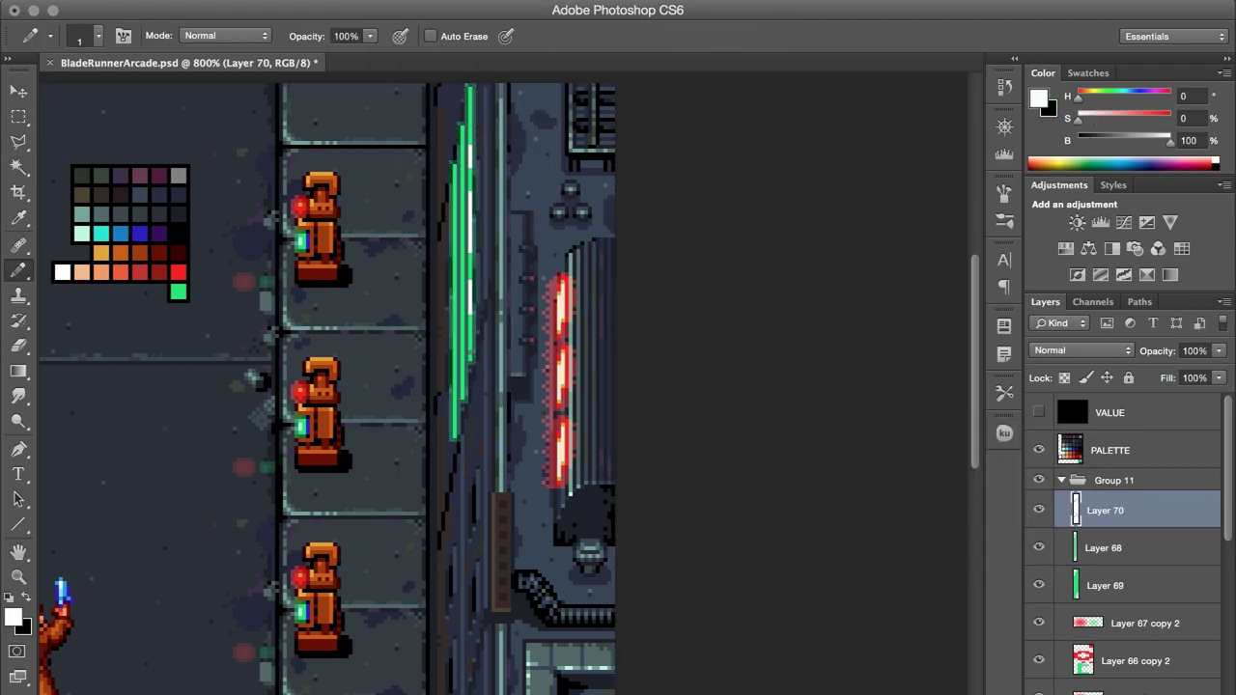
{"action": "key", "text": "ctrl+g"}
{"action": "key", "text": "w"}
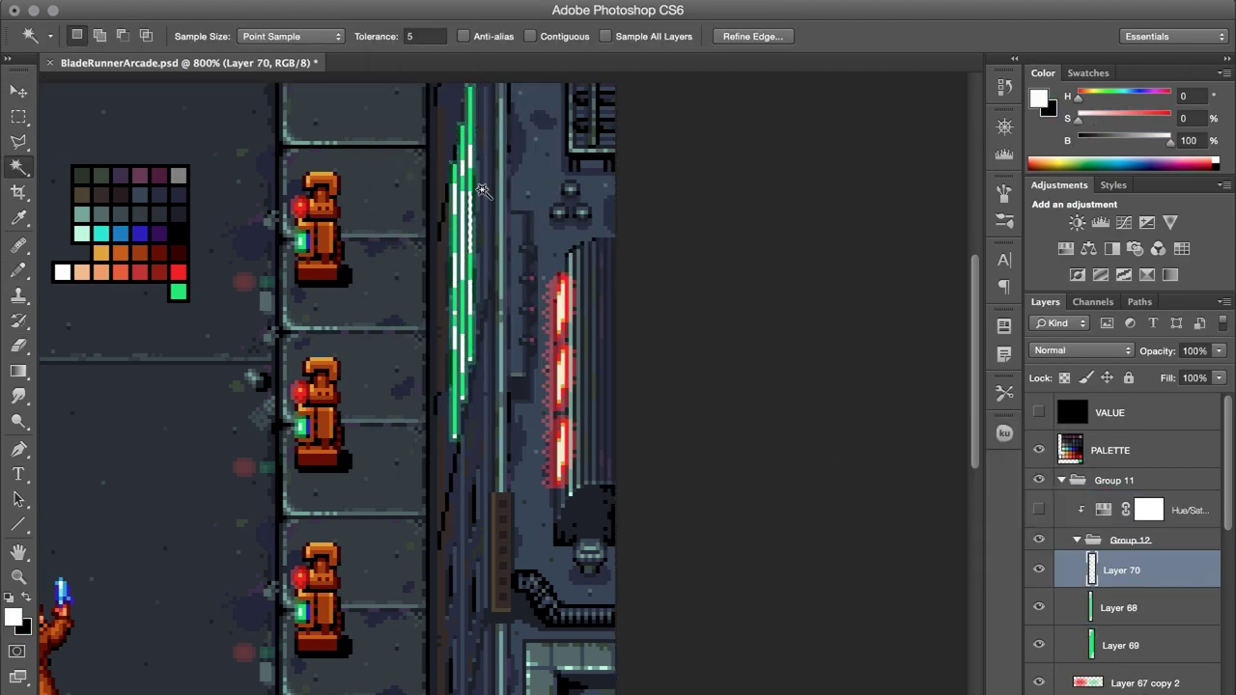
{"action": "key", "text": "m"}
{"action": "key", "text": "ctrl+d"}
Step: On a new layer, paint a palette-green glow over the sidewalk edge beside the neon, set to Screen at 10% opacity
{"action": "key", "text": "b"}
{"action": "left_click", "coordinate": [177, 291], "text": "alt"}
{"action": "key", "text": "ctrl+shift+n"}
{"action": "key", "text": "Return"}
{"action": "mouse_move", "coordinate": [422, 207]}
{"action": "left_mouse_down"}
{"action": "mouse_move", "coordinate": [413, 391]}
{"action": "mouse_move", "coordinate": [419, 248]}
{"action": "mouse_move", "coordinate": [439, 439]}
{"action": "left_mouse_up"}
{"action": "key", "text": "v"}
{"action": "key", "text": "m"}
{"action": "left_click", "coordinate": [1081, 351]}
{"action": "left_click", "coordinate": [1062, 471]}
{"action": "key", "text": "1"}
Step: Reshape the green glow on the sidewalk, trimming its outer edge and extending it toward the neon's lower end
{"action": "key", "text": "e"}
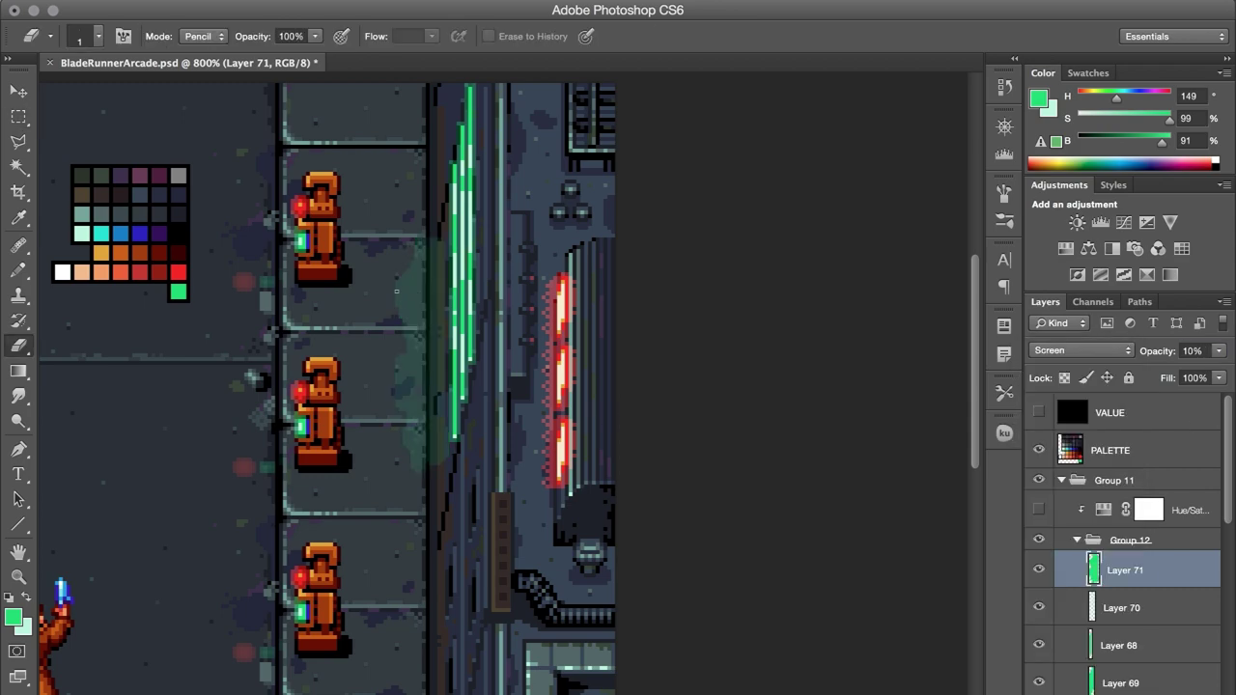
{"action": "key", "text": "b"}
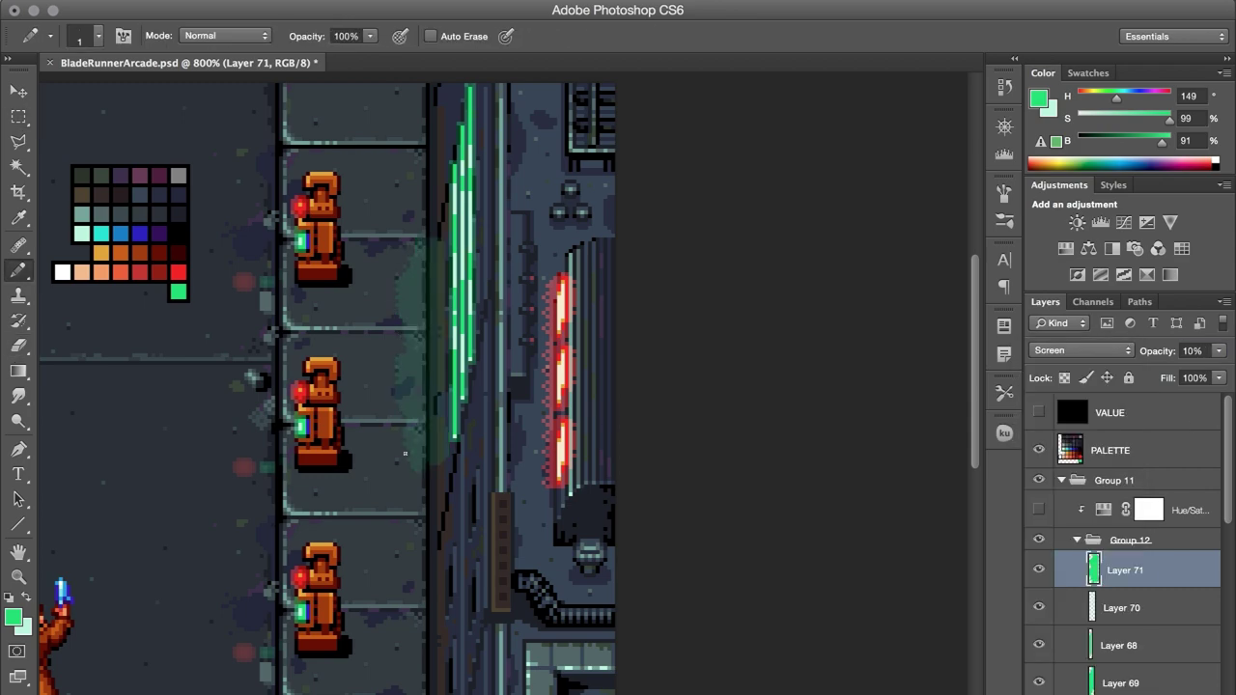
{"action": "key", "text": "v"}
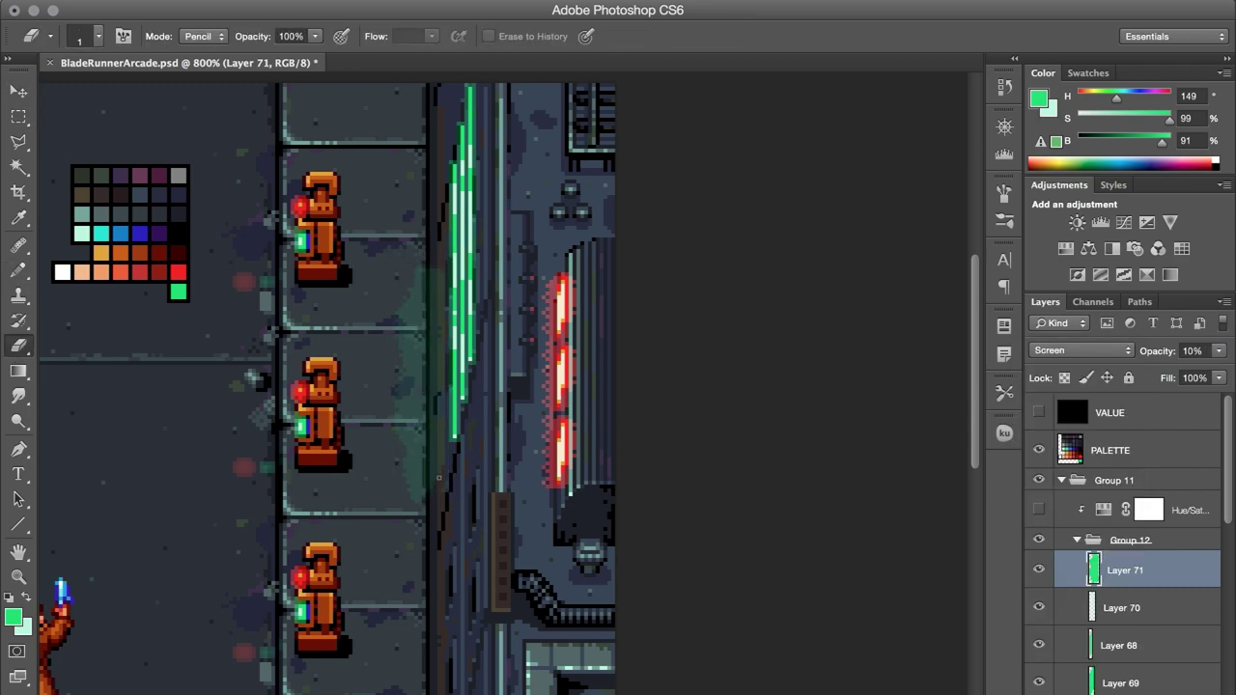
{"action": "key", "text": "b"}
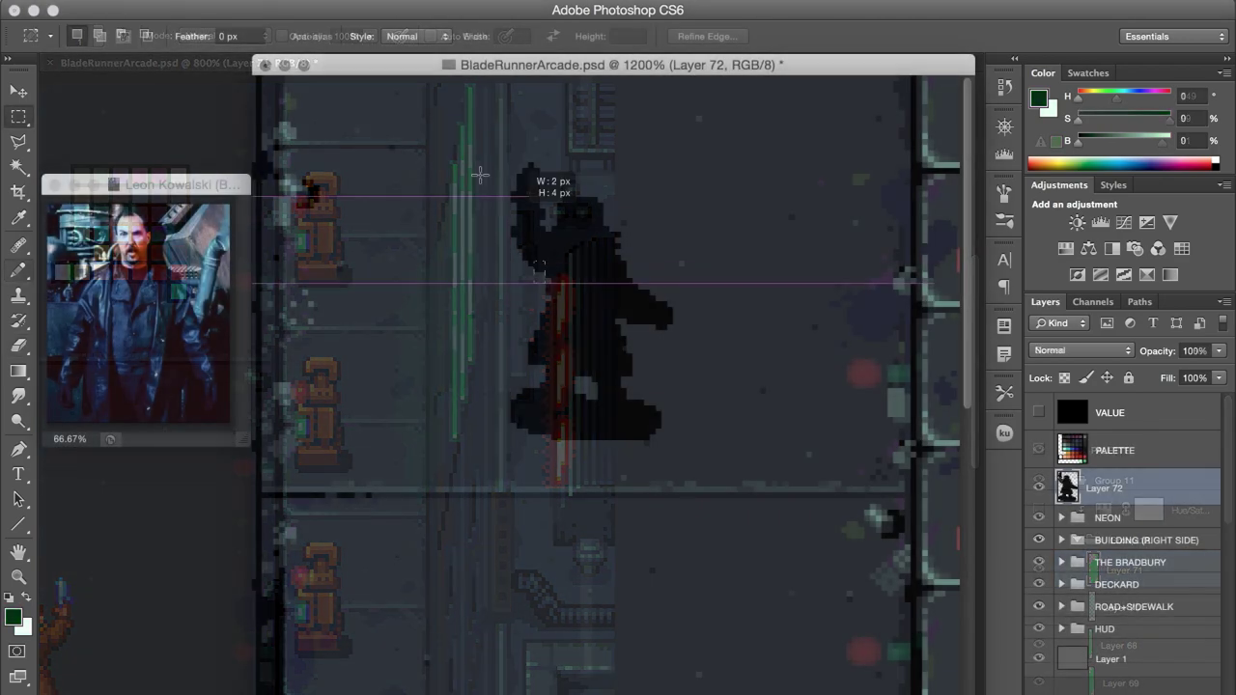
Step: Delete the raised arm and the outstretched arm from the black character silhouette on the road
{"action": "left_click_drag", "start_coordinate": [480, 174], "coordinate": [471, 158]}
{"action": "key", "text": "Delete"}
{"action": "key", "text": "ctrl+d"}
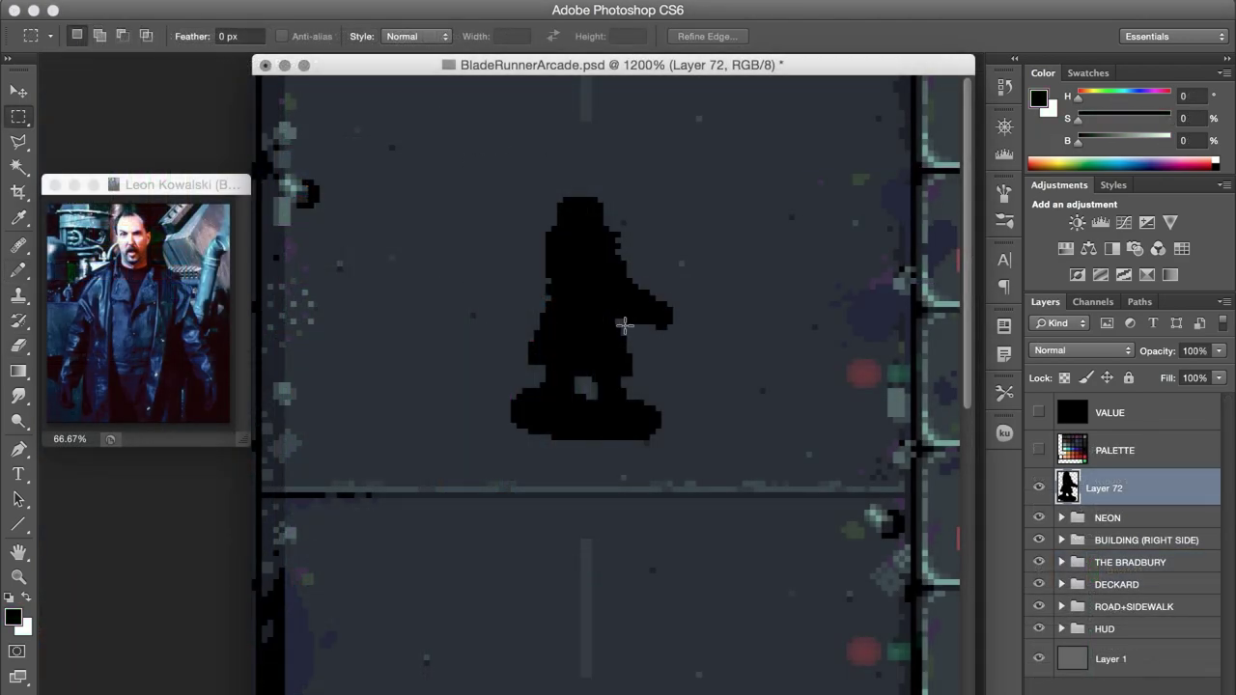
{"action": "left_click_drag", "start_coordinate": [625, 327], "coordinate": [704, 240]}
{"action": "key", "text": "Delete"}
{"action": "key", "text": "ctrl+d"}
Step: Draw lowered arms on both sides of the silhouette, refine the coat hem and raise the top of the head
{"action": "key", "text": "b"}
{"action": "left_click_drag", "start_coordinate": [625, 252], "coordinate": [633, 314]}
{"action": "mouse_move", "coordinate": [541, 246]}
{"action": "left_mouse_down"}
{"action": "mouse_move", "coordinate": [519, 276]}
{"action": "mouse_move", "coordinate": [521, 307]}
{"action": "left_mouse_up"}
{"action": "key", "text": "e"}
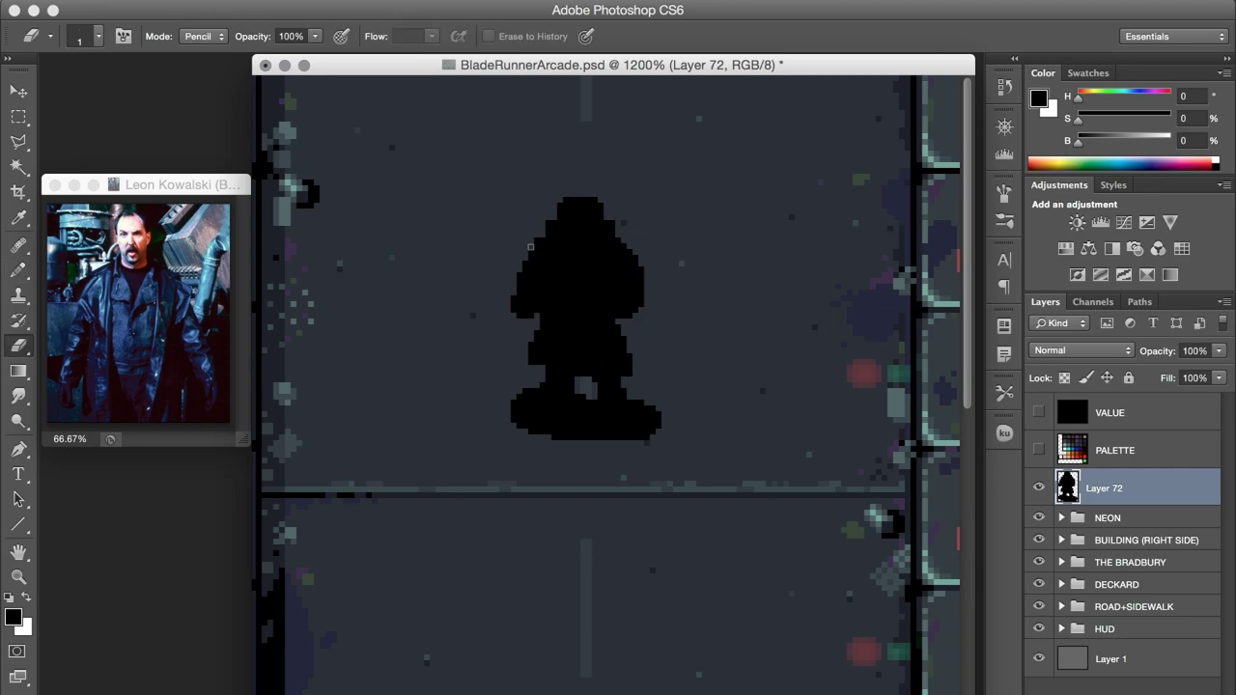
{"action": "key", "text": "b"}
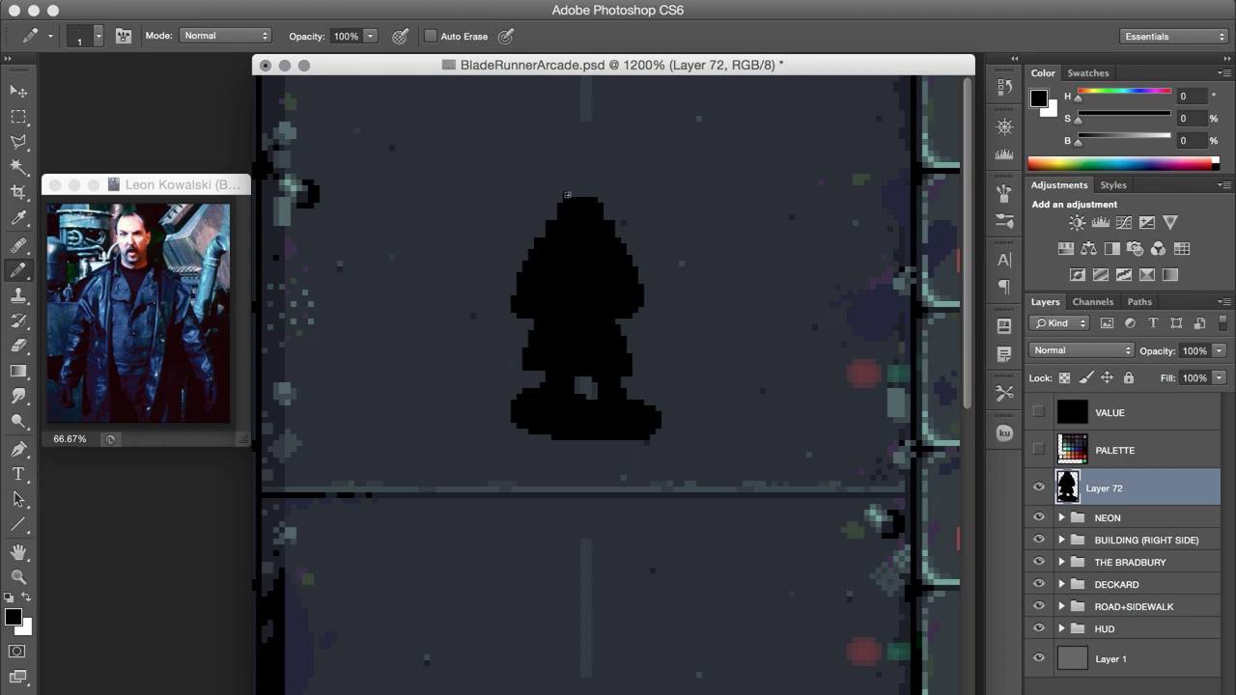
{"action": "left_click", "coordinate": [567, 195]}
Step: Duplicate the silhouette layer and pencil the coat's vertical front edges and one sleeve in the palette's dark blue-gray
{"action": "key", "text": "ctrl+j"}
{"action": "left_click", "coordinate": [564, 247], "text": "alt"}
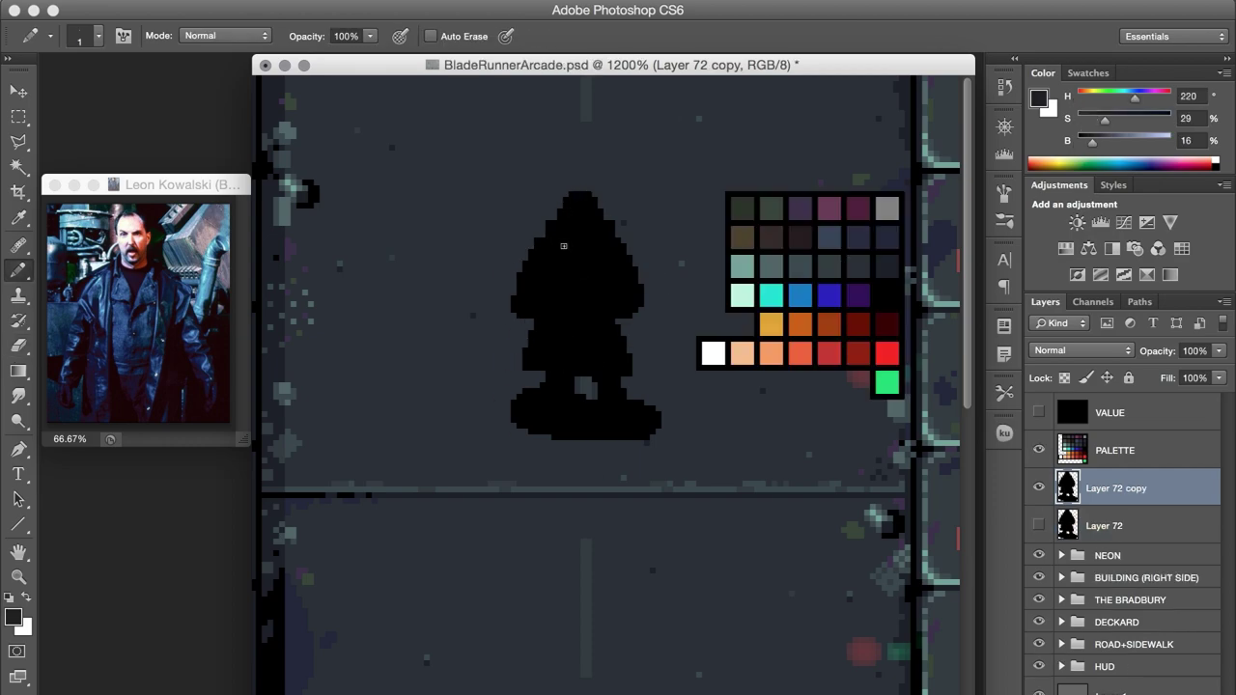
{"action": "left_click_drag", "start_coordinate": [564, 247], "coordinate": [564, 365]}
{"action": "mouse_move", "coordinate": [596, 361]}
{"action": "left_mouse_down"}
{"action": "mouse_move", "coordinate": [596, 244]}
{"action": "mouse_move", "coordinate": [529, 278]}
{"action": "mouse_move", "coordinate": [517, 300]}
{"action": "left_mouse_up"}
Step: Separate the arms with black, then shade the second sleeve and fill one coat panel in sampled dark blue-gray
{"action": "left_click", "coordinate": [552, 259], "text": "alt"}
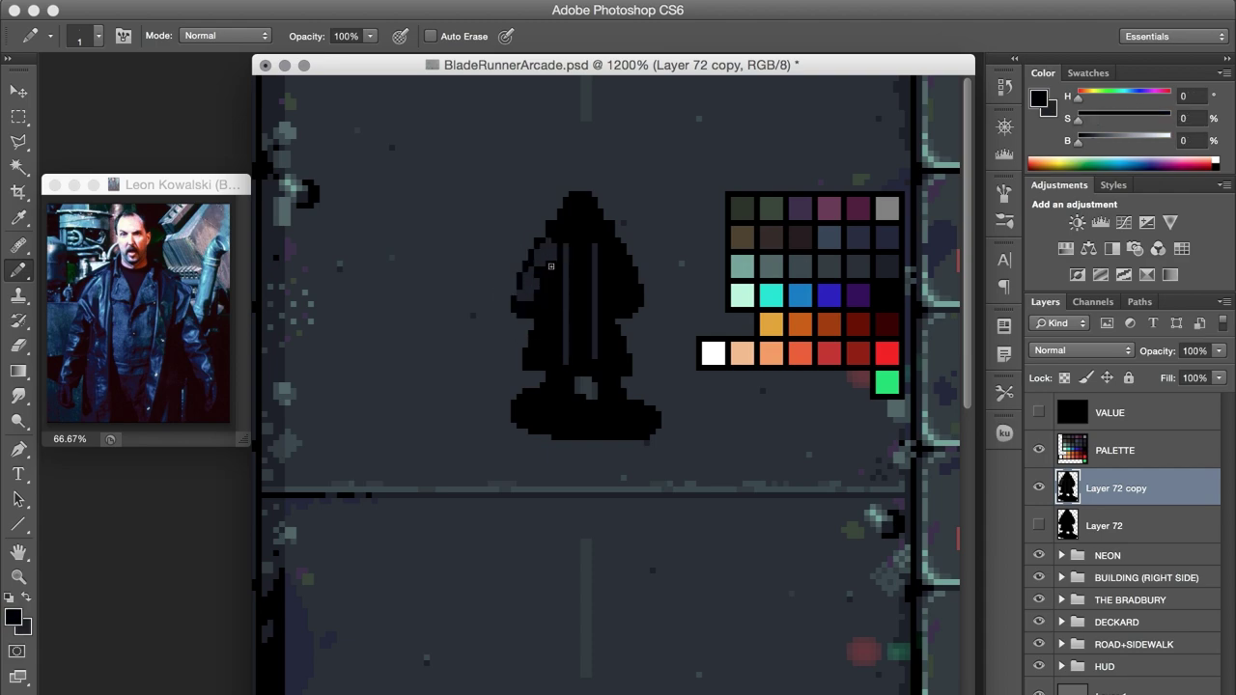
{"action": "left_click", "coordinate": [559, 235], "text": "alt"}
{"action": "left_click_drag", "start_coordinate": [624, 280], "coordinate": [624, 306]}
{"action": "left_click_drag", "start_coordinate": [553, 294], "coordinate": [533, 355]}
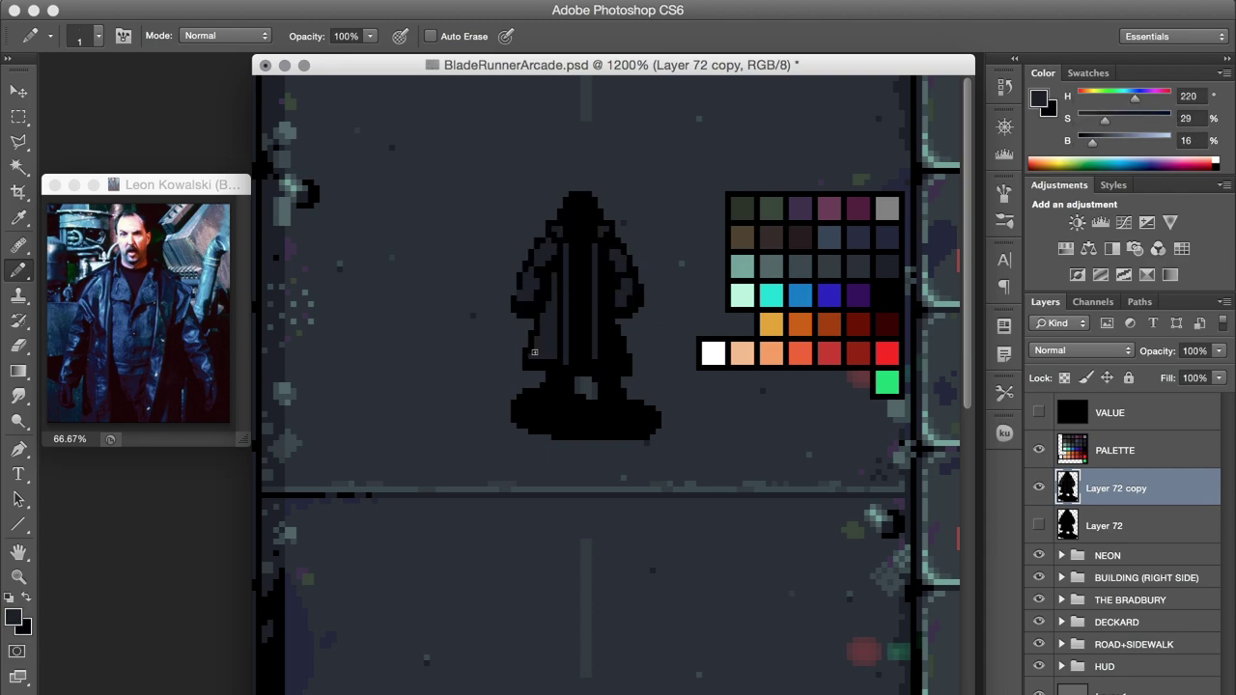
Step: Fill the other coat panel in dark blue-gray, redraw the hands in black and erase stray pixels around the coat outline
{"action": "left_click", "coordinate": [633, 303], "text": "alt"}
{"action": "key", "text": "bracketleft"}
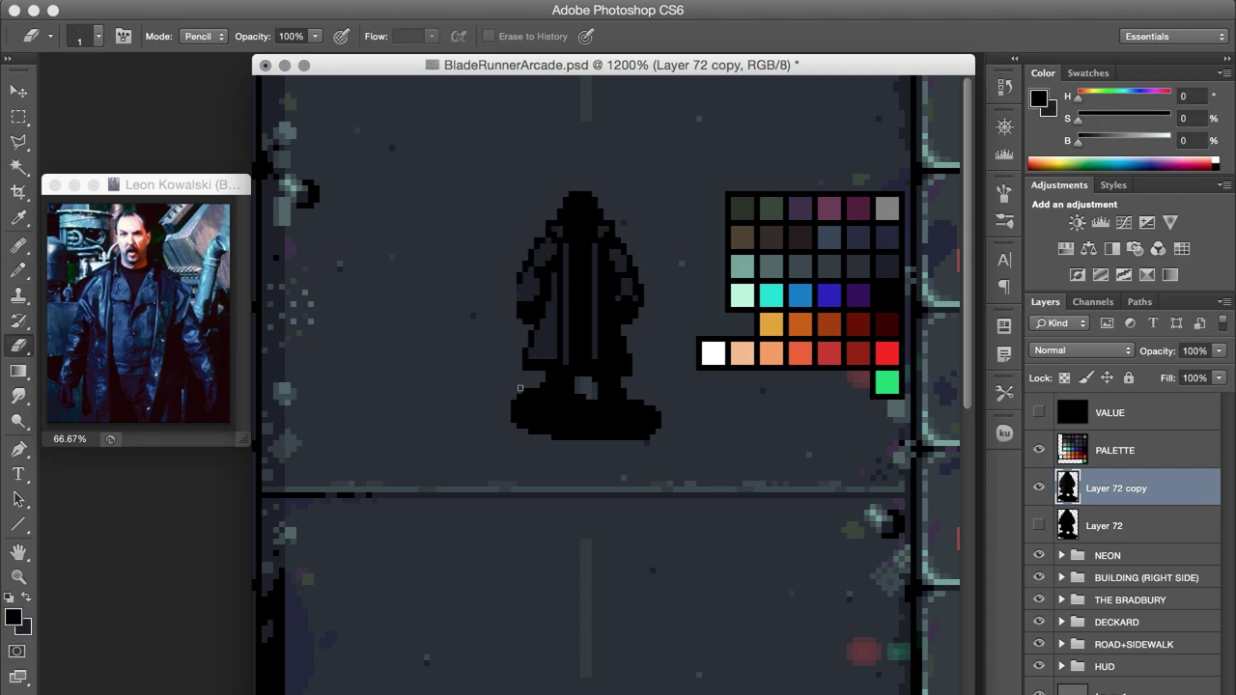
{"action": "left_click", "coordinate": [541, 315], "text": "alt"}
{"action": "left_click_drag", "start_coordinate": [616, 263], "coordinate": [616, 371]}
{"action": "left_click_drag", "start_coordinate": [618, 303], "coordinate": [618, 371]}
{"action": "mouse_move", "coordinate": [595, 359]}
{"action": "left_mouse_down"}
{"action": "mouse_move", "coordinate": [595, 376]}
{"action": "mouse_move", "coordinate": [558, 362]}
{"action": "left_mouse_up"}
{"action": "key", "text": "e"}
{"action": "key", "text": "b"}
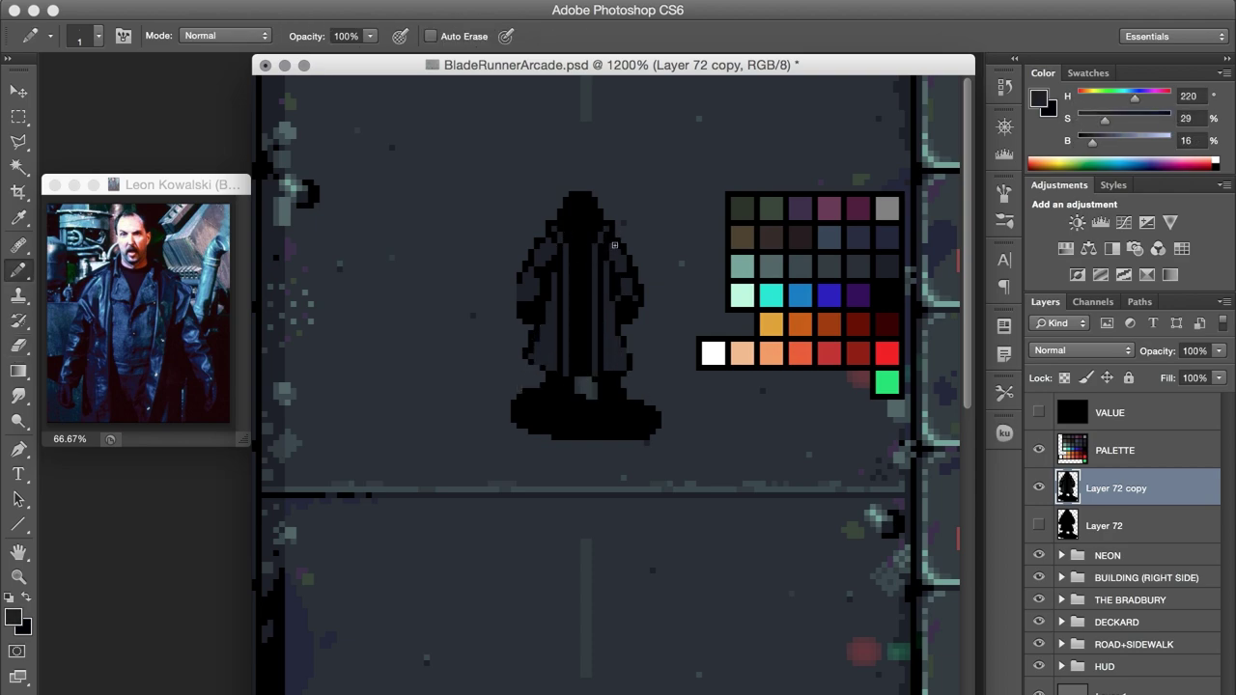
Step: Duplicate the character layer and recolor the coat panels and sleeves with dark blue tones from the palette
{"action": "left_click", "coordinate": [538, 281], "text": "alt"}
{"action": "key", "text": "super+j"}
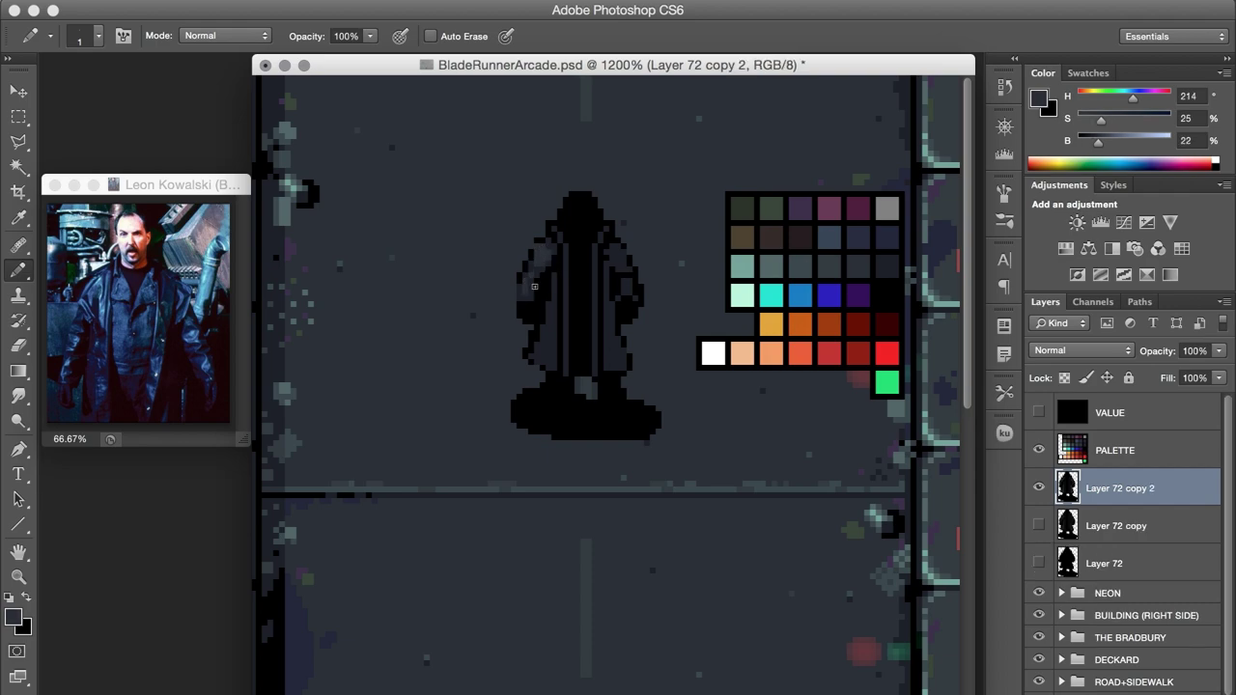
{"action": "left_click", "coordinate": [842, 261], "text": "alt"}
{"action": "key", "text": "w"}
{"action": "key", "text": "i"}
{"action": "left_click", "coordinate": [822, 264]}
{"action": "key", "text": "w"}
{"action": "left_click", "coordinate": [546, 270]}
{"action": "key", "text": "i"}
{"action": "left_click", "coordinate": [621, 290]}
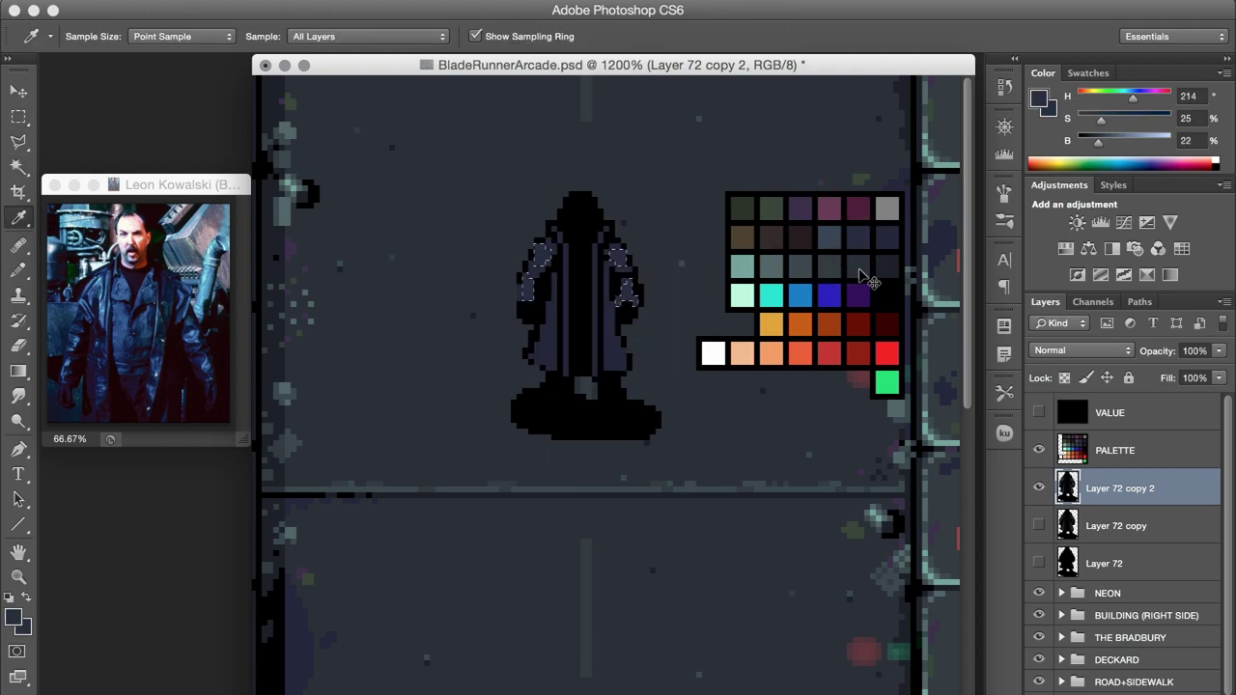
Step: Pencil lighter highlights on the coat sleeves and paint dark blue tops on both boots
{"action": "key", "text": "b"}
{"action": "left_click", "coordinate": [607, 254], "text": "alt"}
{"action": "left_click", "coordinate": [549, 404]}
{"action": "left_click", "coordinate": [620, 408]}
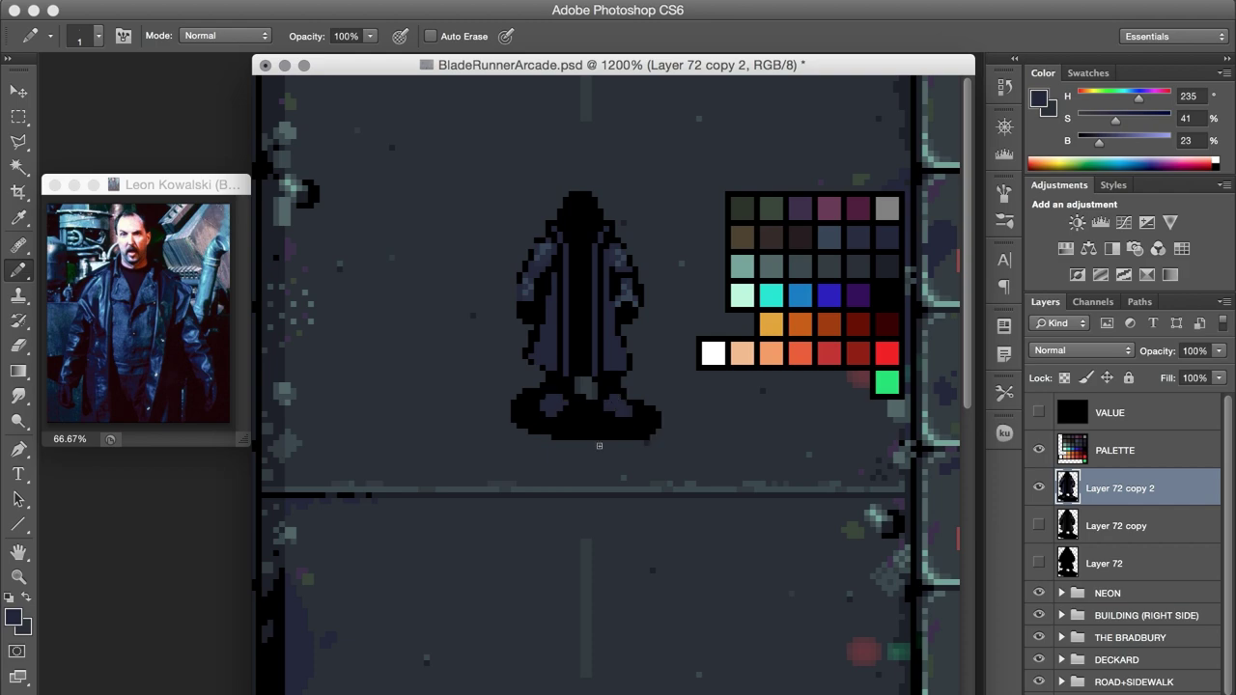
Step: Duplicate the character layer and paint the face in orange sampled from the palette
{"action": "left_click", "coordinate": [771, 353], "text": "alt"}
{"action": "key", "text": "ctrl+j"}
{"action": "left_click", "coordinate": [560, 214]}
{"action": "mouse_move", "coordinate": [571, 213]}
{"action": "left_mouse_down"}
{"action": "mouse_move", "coordinate": [591, 242]}
{"action": "mouse_move", "coordinate": [588, 223]}
{"action": "left_mouse_up"}
{"action": "key", "text": "d"}
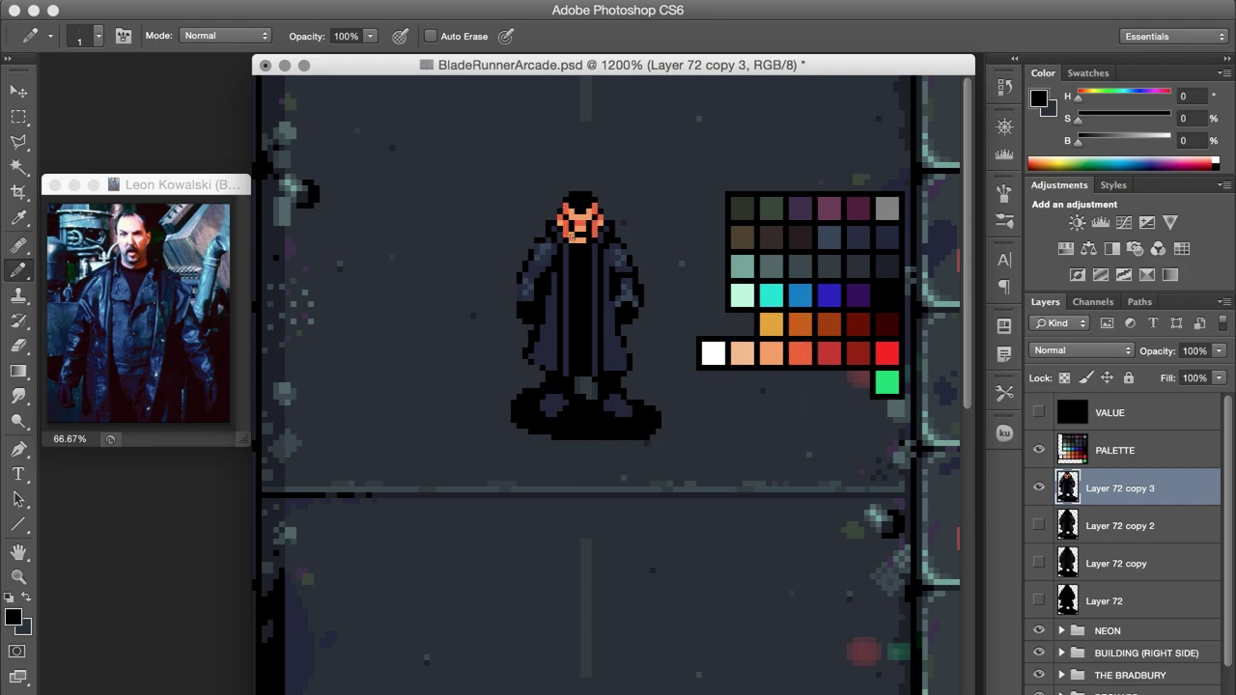
Step: Add white eyes, a lighter chin and red shading to the character's face, and color the hair dark brown
{"action": "key", "text": "x"}
{"action": "left_click", "coordinate": [576, 232], "text": "alt"}
{"action": "left_click", "coordinate": [567, 241]}
{"action": "left_click", "coordinate": [587, 258]}
{"action": "key", "text": "x"}
{"action": "left_click", "coordinate": [576, 247], "text": "alt"}
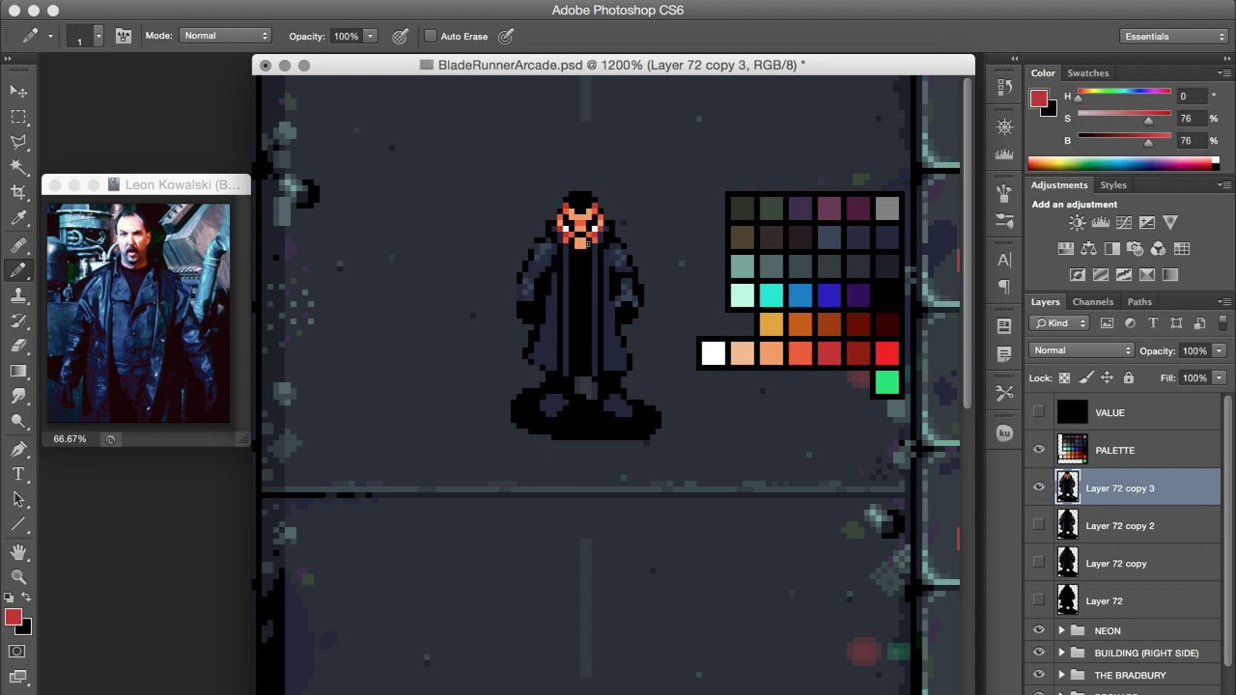
{"action": "left_click", "coordinate": [588, 203], "text": "alt"}
{"action": "left_click", "coordinate": [863, 322], "text": "alt"}
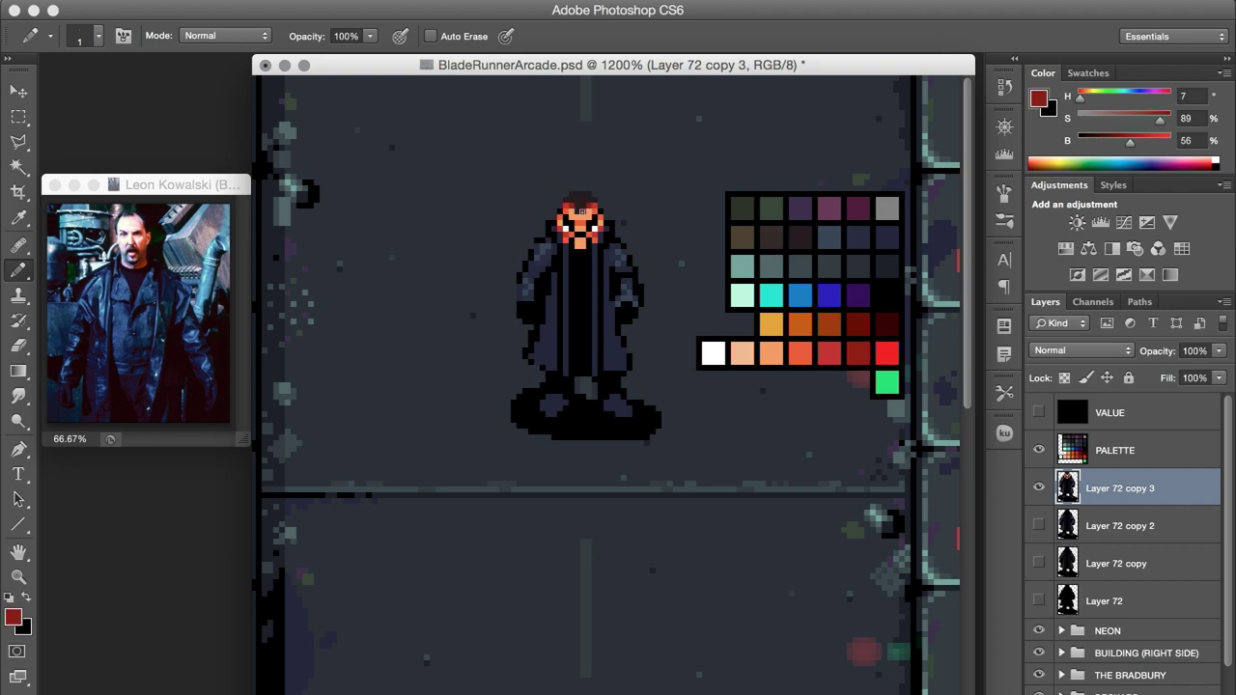
Step: Draw dark blue shirt lines on the chest and recolor the lighter areas of the coat and sleeves in sampled dark blue
{"action": "left_click", "coordinate": [632, 280], "text": "alt"}
{"action": "left_click_drag", "start_coordinate": [577, 267], "coordinate": [577, 318]}
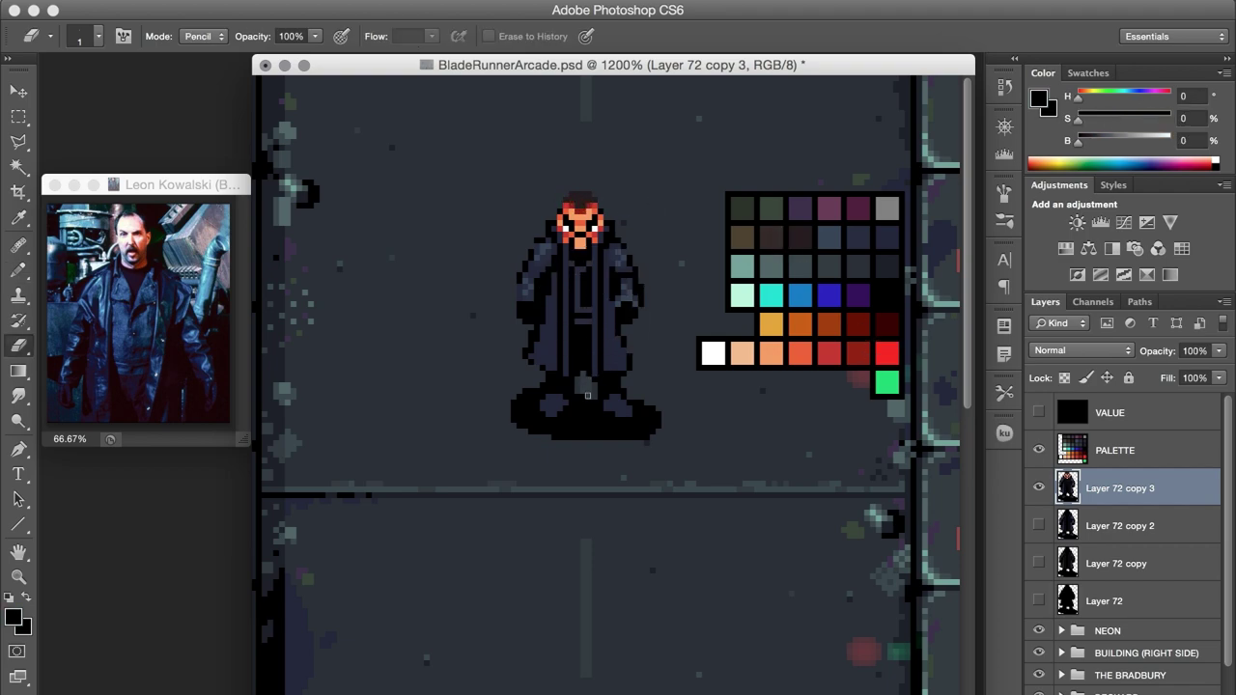
{"action": "left_click", "coordinate": [613, 342], "text": "alt"}
{"action": "key", "text": "w"}
{"action": "left_click", "coordinate": [612, 342]}
{"action": "key", "text": "i"}
{"action": "left_click", "coordinate": [613, 338]}
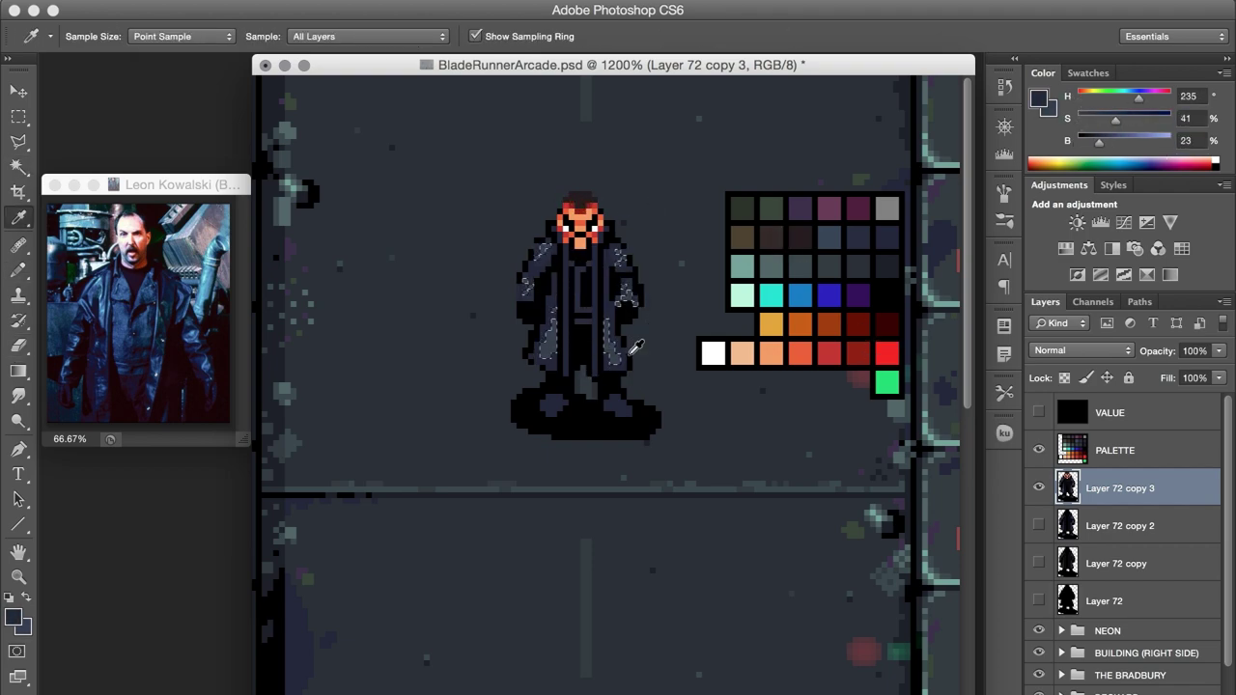
{"action": "key", "text": "m"}
{"action": "key", "text": "ctrl+d"}
{"action": "key", "text": "b"}
{"action": "key", "text": "d"}
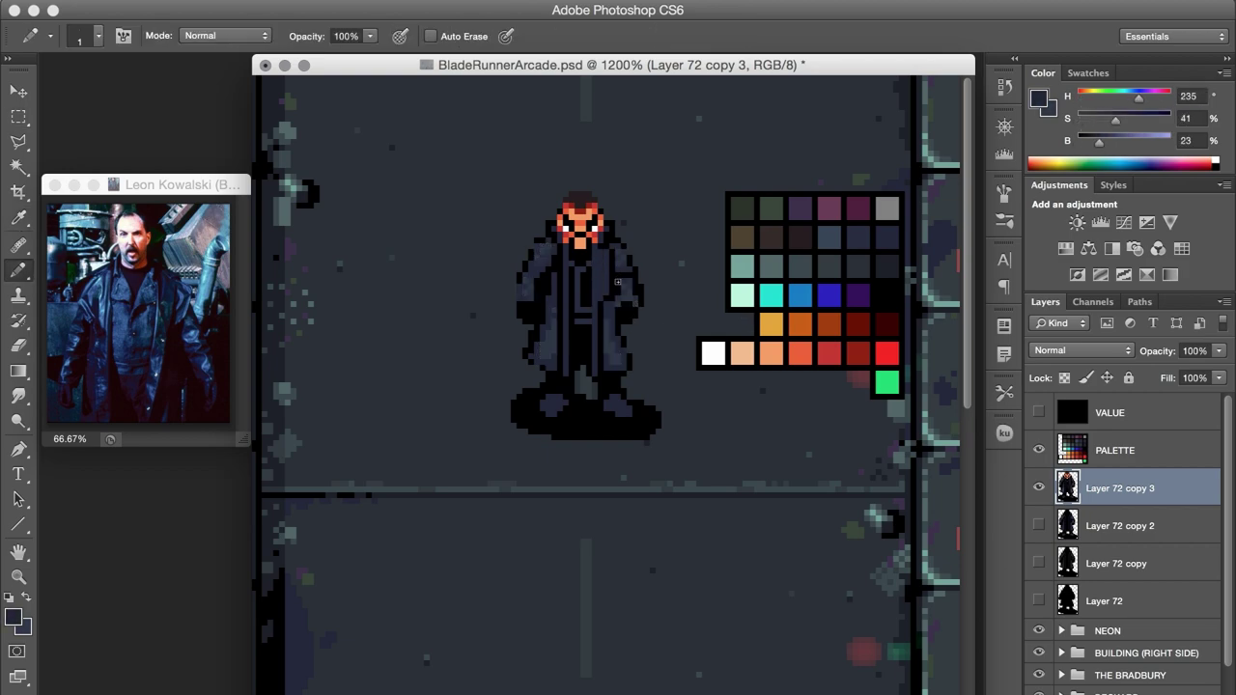
Step: Duplicate the character layer three more times to continue on a fresh copy
{"action": "left_click", "coordinate": [585, 326], "text": "alt"}
{"action": "key", "text": "ctrl+j"}
{"action": "key", "text": "ctrl+j"}
{"action": "key", "text": "ctrl+j"}
{"action": "key", "text": "ctrl+plus"}
Step: Shade the sleeves, coat edges, shirt and boots with a very dark purple-blue
{"action": "left_click", "coordinate": [483, 395], "text": "alt"}
{"action": "left_click_drag", "start_coordinate": [669, 346], "coordinate": [670, 373]}
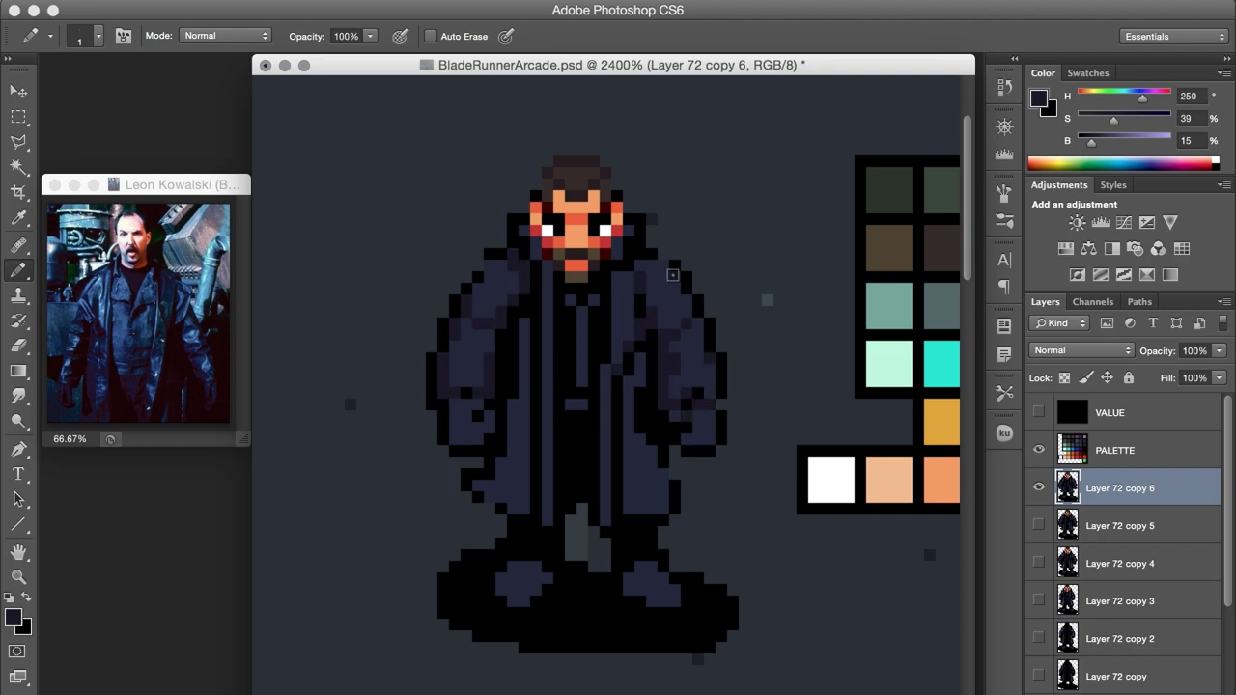
{"action": "left_click_drag", "start_coordinate": [536, 294], "coordinate": [536, 527]}
{"action": "mouse_move", "coordinate": [571, 306]}
{"action": "left_mouse_down"}
{"action": "mouse_move", "coordinate": [596, 350]}
{"action": "mouse_move", "coordinate": [596, 387]}
{"action": "left_mouse_up"}
{"action": "left_click_drag", "start_coordinate": [511, 555], "coordinate": [537, 559]}
{"action": "left_click_drag", "start_coordinate": [623, 575], "coordinate": [686, 593]}
{"action": "left_click", "coordinate": [495, 595]}
{"action": "left_click_drag", "start_coordinate": [635, 370], "coordinate": [648, 447]}
{"action": "left_click_drag", "start_coordinate": [513, 348], "coordinate": [490, 462]}
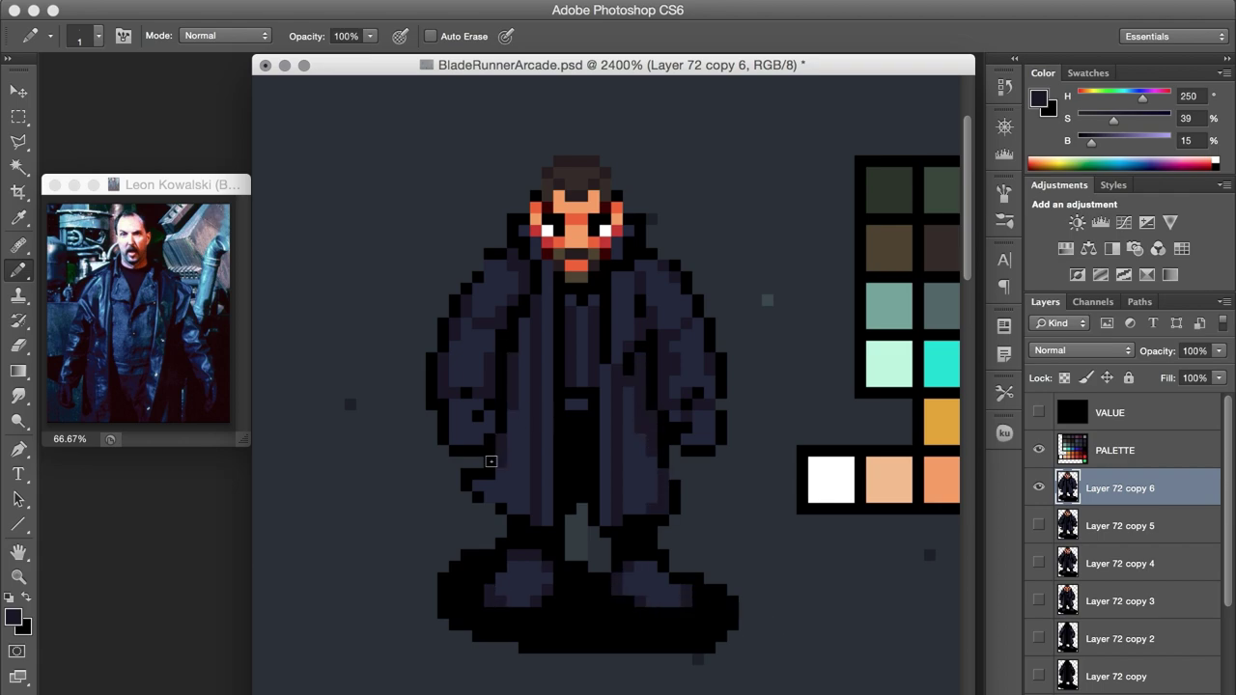
Step: Extend the very dark purple-blue shadows down the coat panels and along the shirt's edge
{"action": "left_click", "coordinate": [472, 463]}
{"action": "left_click_drag", "start_coordinate": [524, 321], "coordinate": [525, 378]}
{"action": "left_click_drag", "start_coordinate": [646, 273], "coordinate": [647, 329]}
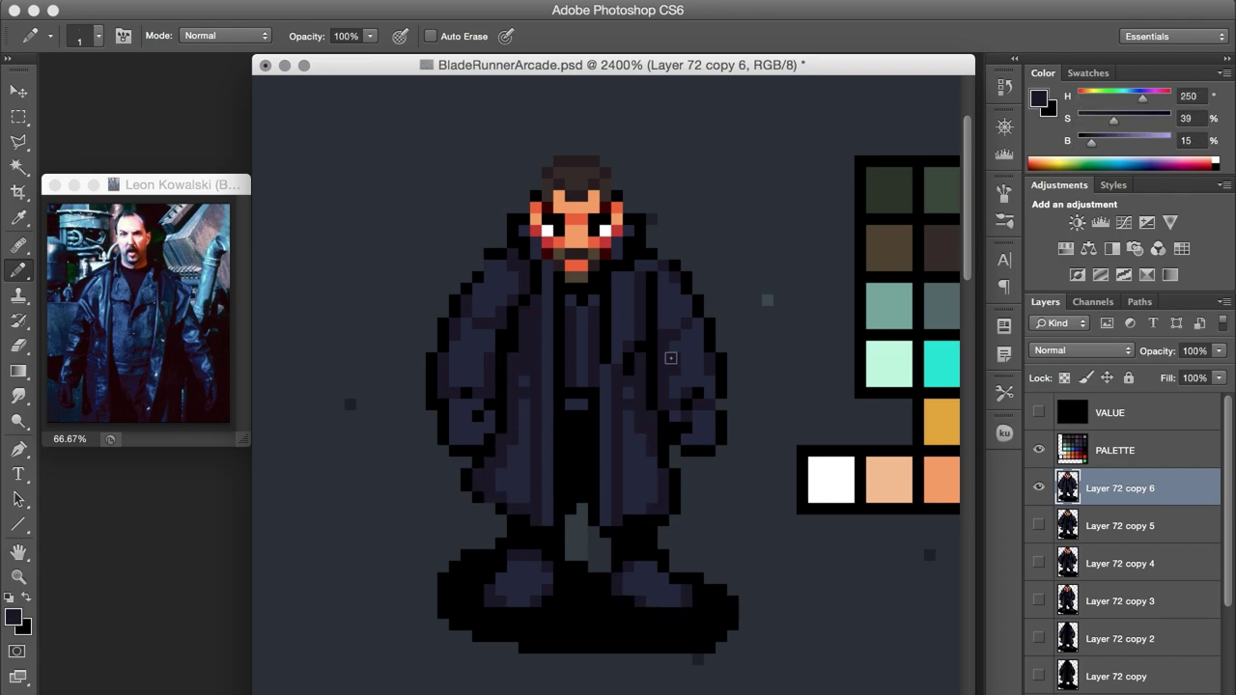
{"action": "left_click_drag", "start_coordinate": [601, 278], "coordinate": [601, 382]}
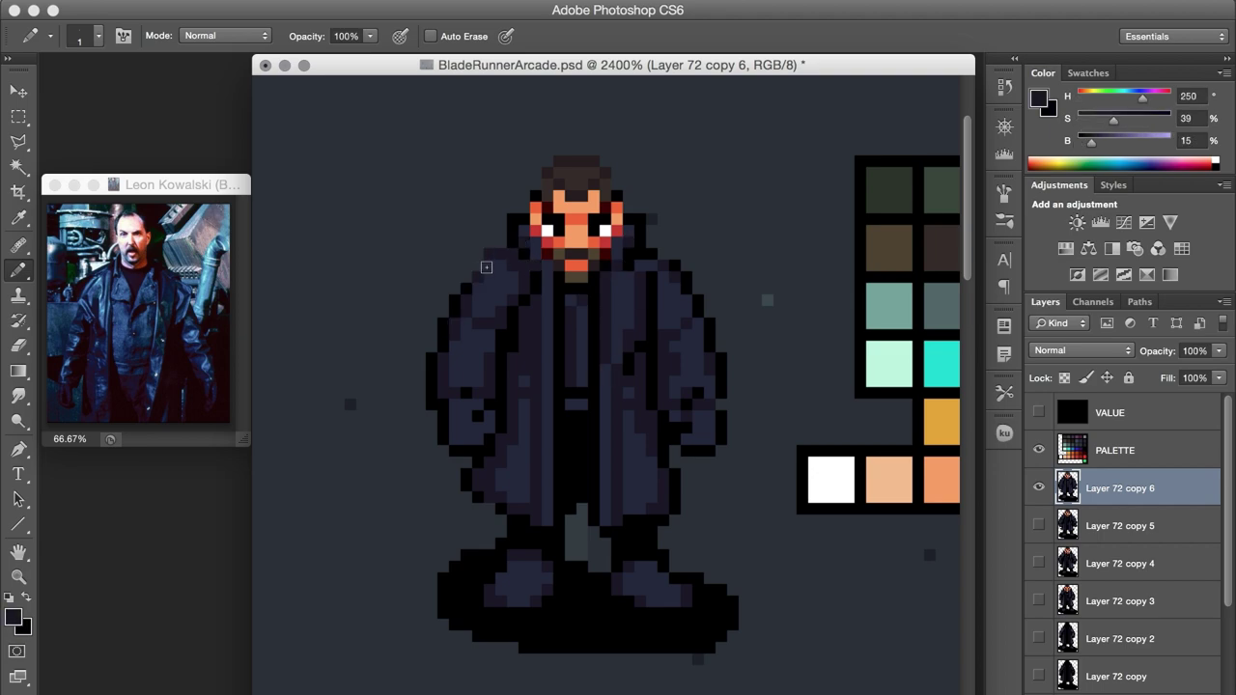
Step: Touch up the shoulders and sleeves with colors sampled from the coat
{"action": "left_click", "coordinate": [686, 295], "text": "alt"}
{"action": "left_click", "coordinate": [496, 283]}
{"action": "left_click", "coordinate": [669, 289]}
{"action": "left_click", "coordinate": [486, 290], "text": "alt"}
{"action": "left_click_drag", "start_coordinate": [473, 333], "coordinate": [474, 369]}
{"action": "left_click", "coordinate": [692, 377]}
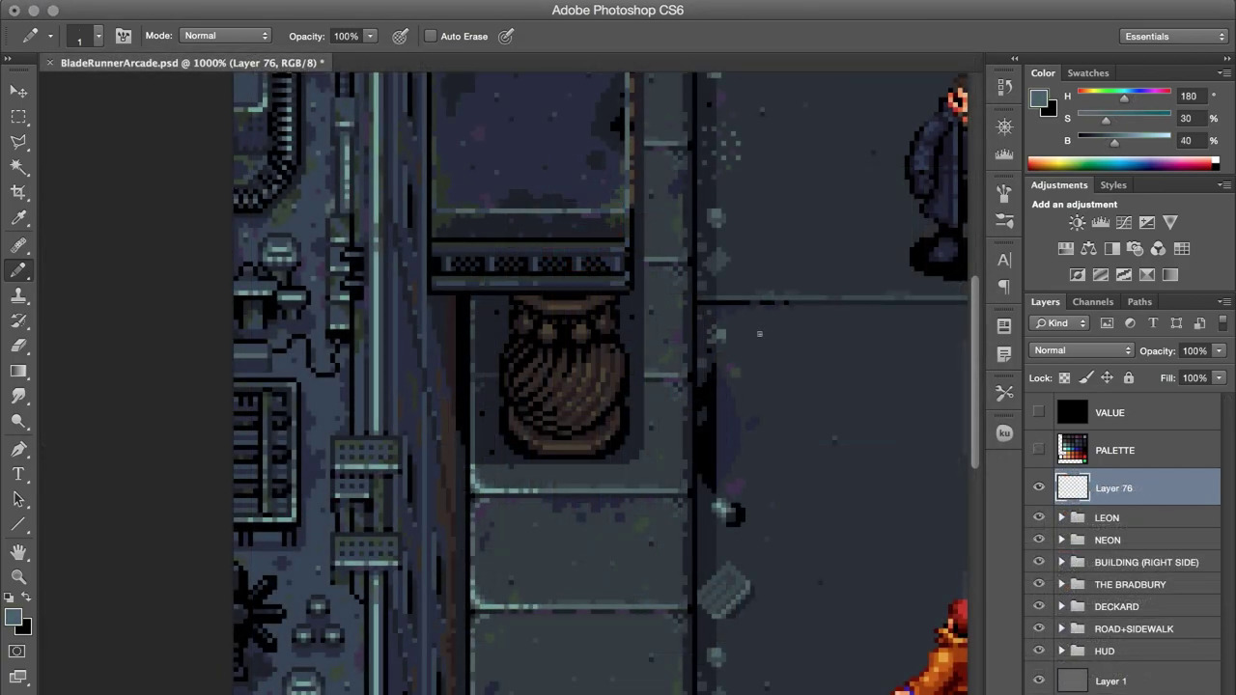
Step: Pencil a short diagonal teal line on the empty layer and extend it down to the right with offset copies
{"action": "left_click_drag", "start_coordinate": [759, 334], "coordinate": [771, 353]}
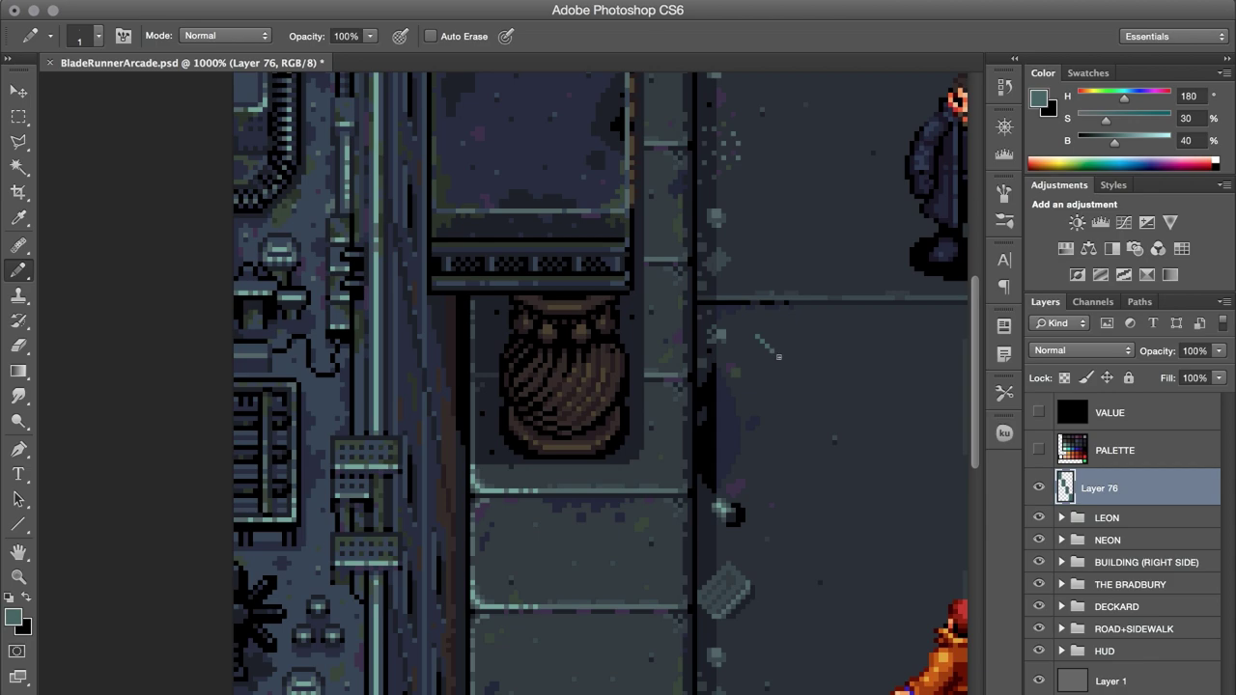
{"action": "key", "text": "v"}
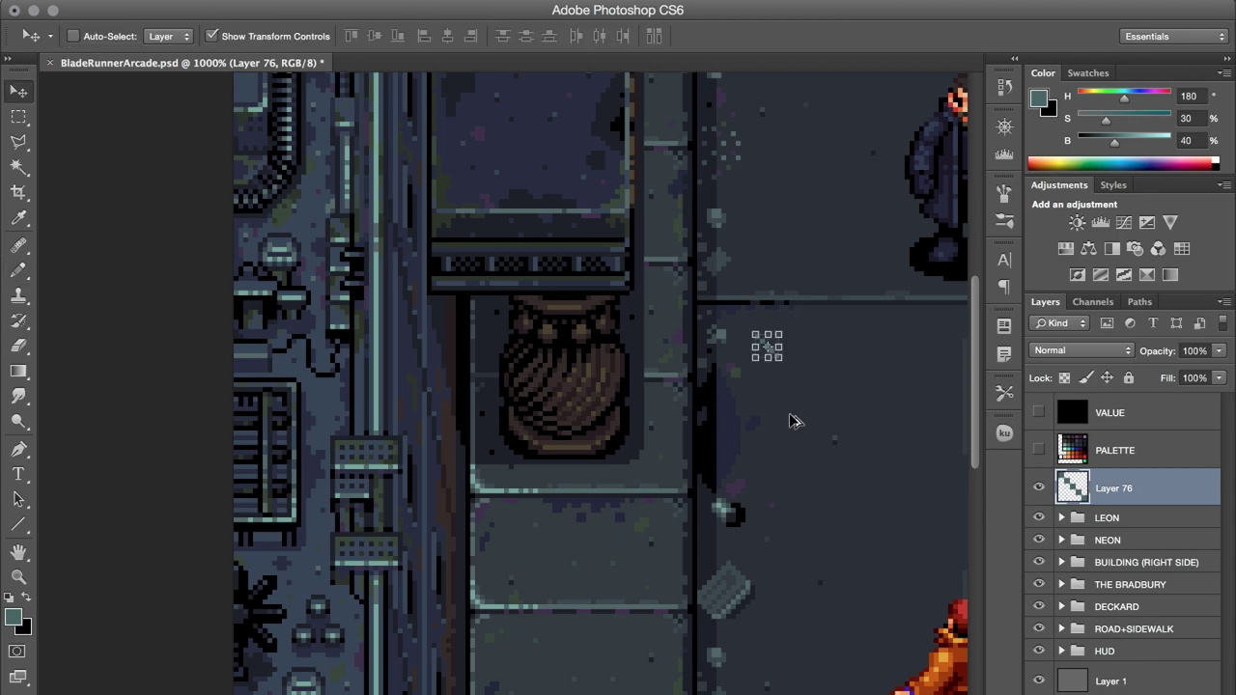
{"action": "key", "text": "alt+Right"}
{"action": "key", "text": "alt+Down"}
{"action": "key", "text": "alt+Right"}
{"action": "key", "text": "alt+Down"}
{"action": "key", "text": "alt+Right"}
{"action": "key", "text": "alt+Down"}
{"action": "key", "text": "alt+Right"}
{"action": "key", "text": "alt+Down"}
{"action": "key", "text": "alt+Right"}
{"action": "key", "text": "alt+Down"}
{"action": "key", "text": "alt+Right"}
{"action": "key", "text": "alt+Down"}
{"action": "key", "text": "alt+Right"}
{"action": "key", "text": "alt+Down"}
{"action": "key", "text": "alt+Right"}
{"action": "key", "text": "alt+Down"}
{"action": "key", "text": "alt+Right"}
{"action": "key", "text": "alt+Down"}
{"action": "key", "text": "alt+Right"}
{"action": "key", "text": "alt+Down"}
{"action": "key", "text": "alt+Right"}
{"action": "key", "text": "alt+Down"}
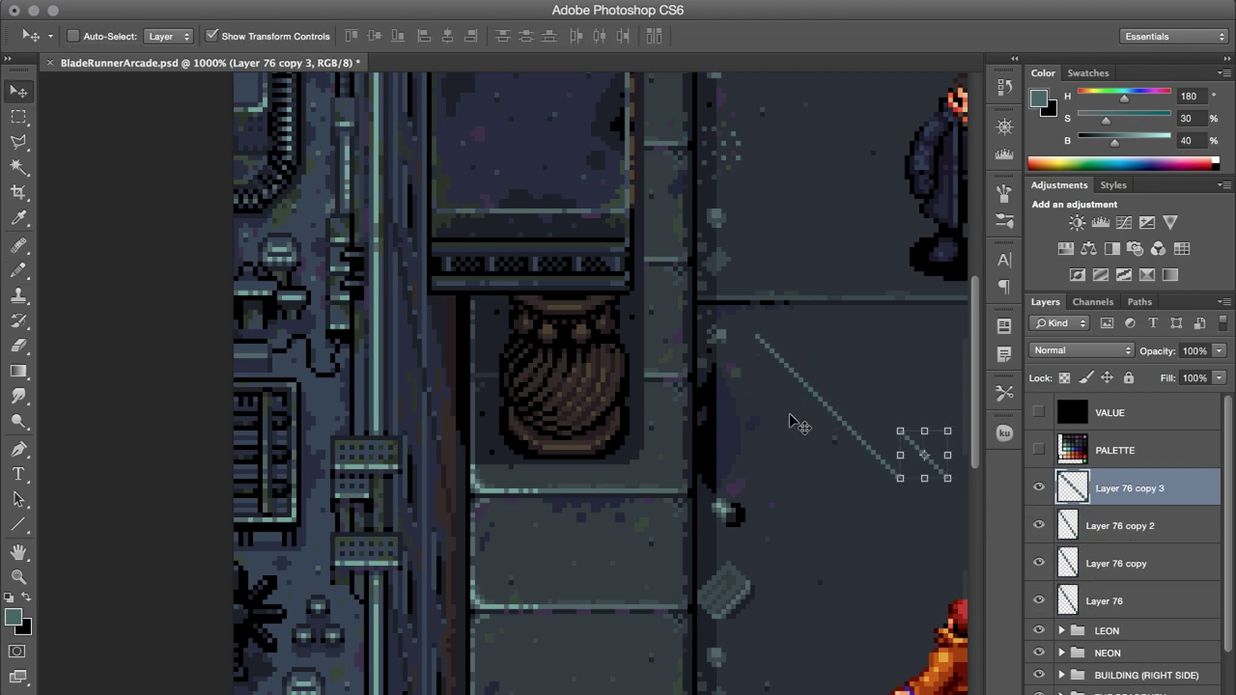
Step: Merge the line copies, extend the diagonal up to the left with more copies, and merge everything into one long line
{"action": "key", "text": "ctrl+e"}
{"action": "key", "text": "ctrl+e"}
{"action": "key", "text": "ctrl+e"}
{"action": "key", "text": "ctrl+e"}
{"action": "key", "text": "ctrl+e"}
{"action": "key", "text": "ctrl+e"}
{"action": "key", "text": "alt+Left"}
{"action": "key", "text": "alt+Up"}
{"action": "key", "text": "alt+Left"}
{"action": "key", "text": "alt+Up"}
{"action": "key", "text": "alt+Left"}
{"action": "key", "text": "alt+Up"}
{"action": "key", "text": "alt+Left"}
{"action": "key", "text": "alt+Up"}
{"action": "key", "text": "alt+Left"}
{"action": "key", "text": "alt+Up"}
{"action": "key", "text": "alt+Left"}
{"action": "key", "text": "alt+Up"}
{"action": "key", "text": "alt+Left"}
{"action": "key", "text": "alt+Up"}
{"action": "key", "text": "alt+Left"}
{"action": "key", "text": "alt+Up"}
{"action": "key", "text": "alt+Left"}
{"action": "key", "text": "alt+Up"}
{"action": "key", "text": "alt+Left"}
{"action": "key", "text": "alt+Up"}
{"action": "key", "text": "alt+Left"}
{"action": "key", "text": "alt+Up"}
{"action": "key", "text": "alt+Left"}
{"action": "key", "text": "alt+Up"}
{"action": "key", "text": "alt+Left"}
{"action": "key", "text": "alt+Up"}
{"action": "key", "text": "ctrl+e"}
{"action": "key", "text": "ctrl+e"}
Step: Duplicate the long diagonal line downward into a series of evenly spaced parallel lines
{"action": "key", "text": "alt+shift+Down"}
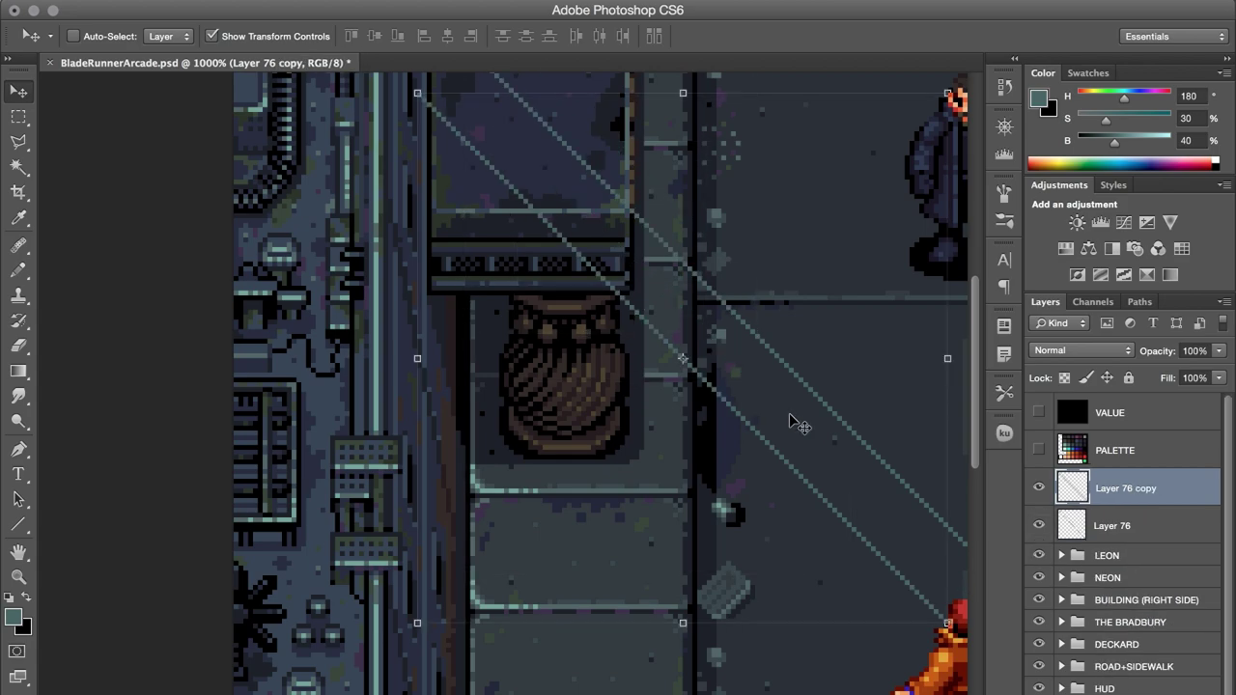
{"action": "key", "text": "alt+shift+Down"}
{"action": "key", "text": "alt+shift+Down"}
{"action": "key", "text": "alt+shift+Down"}
{"action": "key", "text": "alt+shift+Down"}
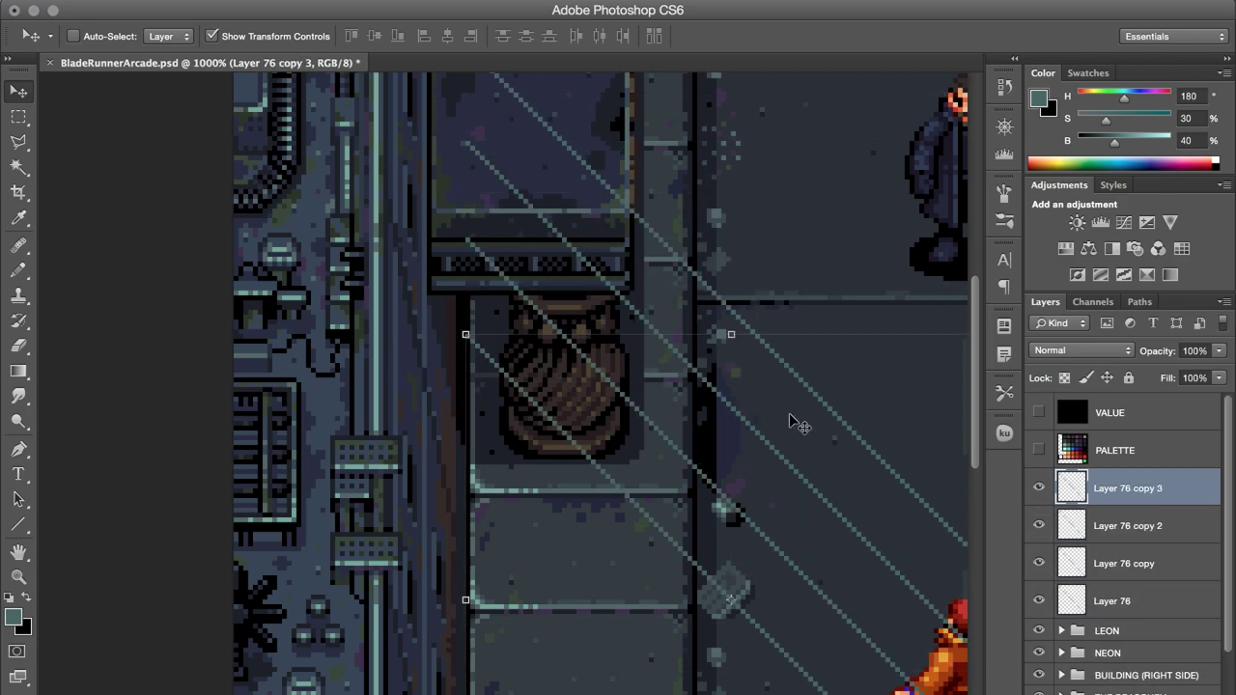
Step: Merge the parallel lines and cover the rest of the scene with shifted copies, deleting the surplus copy
{"action": "key", "text": "ctrl+e"}
{"action": "key", "text": "ctrl+e"}
{"action": "key", "text": "ctrl+e"}
{"action": "key", "text": "alt+shift+Up"}
{"action": "key", "text": "alt+shift+Up"}
{"action": "key", "text": "alt+shift+Up"}
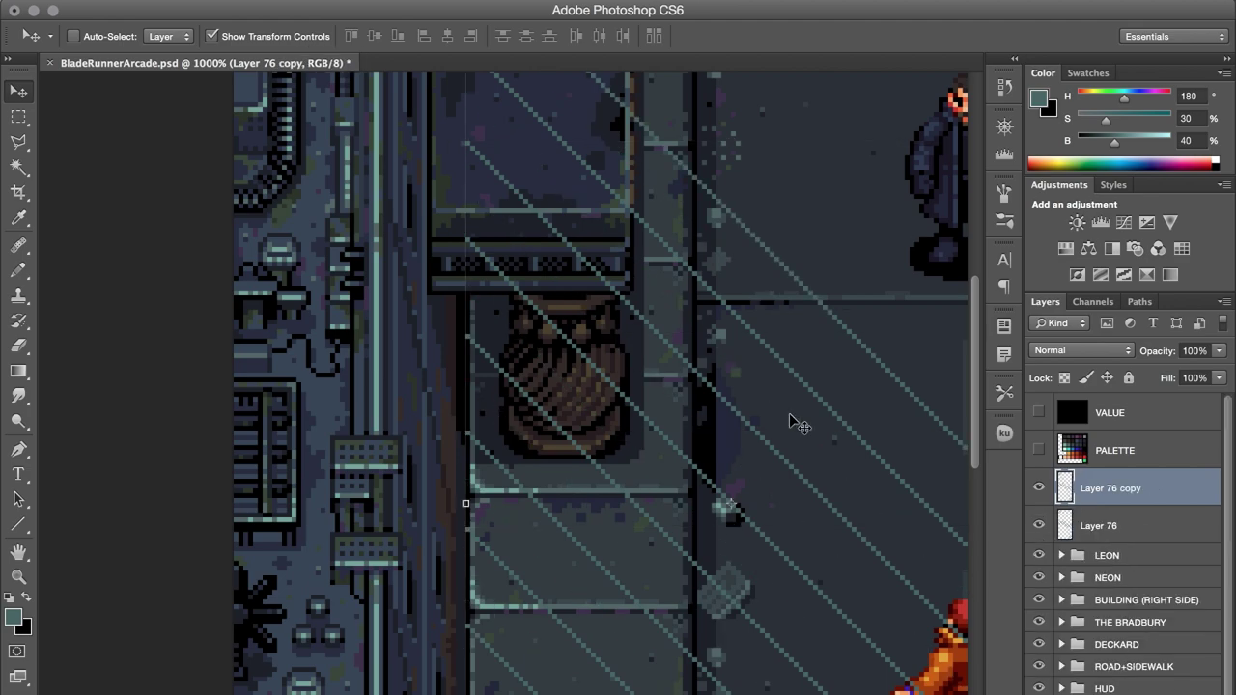
{"action": "key", "text": "ctrl+e"}
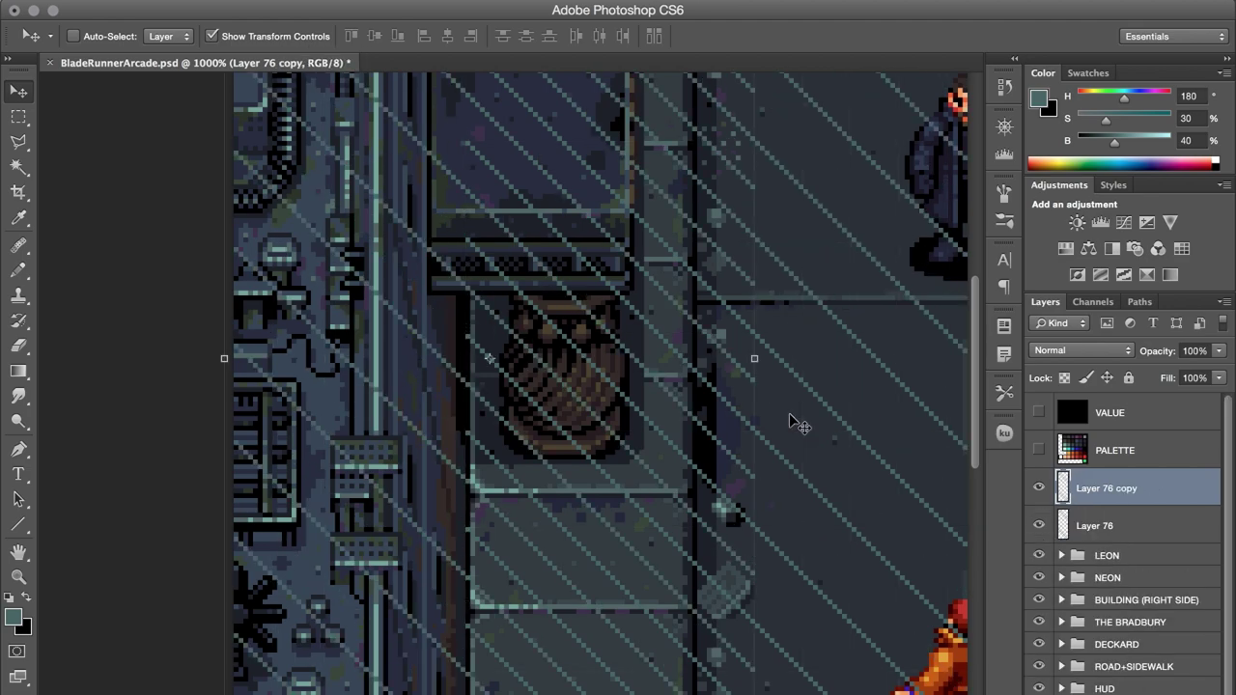
{"action": "key", "text": "Delete"}
{"action": "key", "text": "m"}
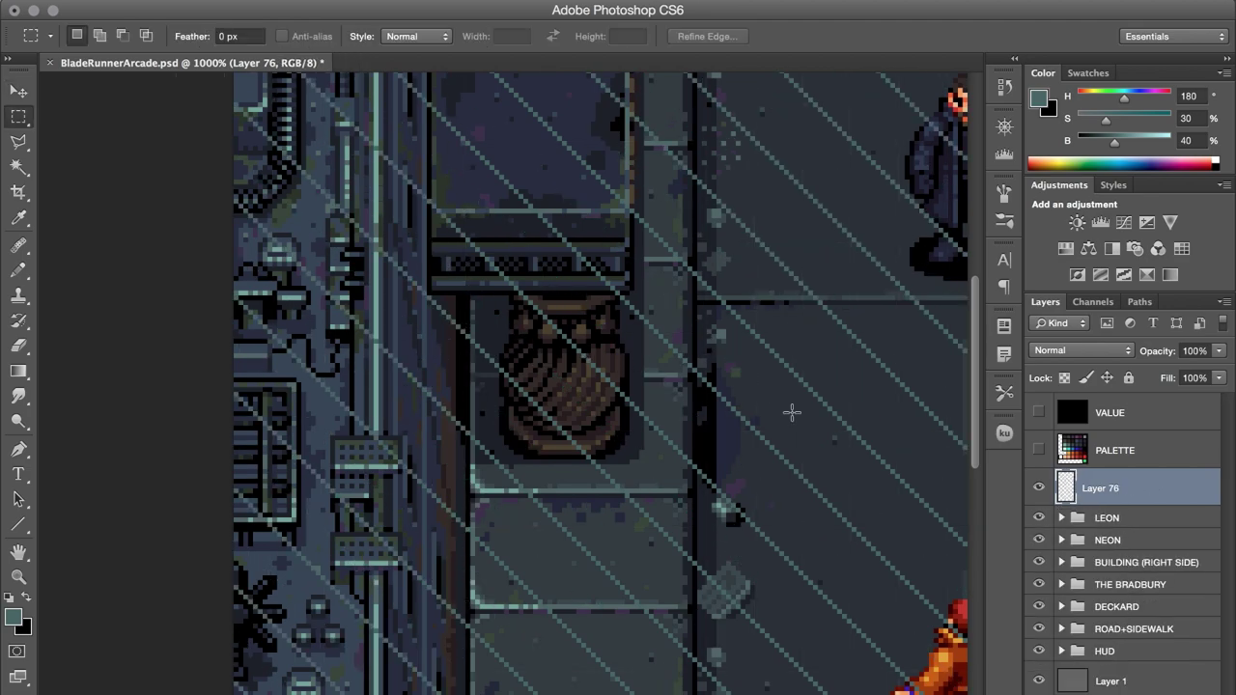
Step: Set the diagonal line layer to Dissolve blending at 30% opacity to break the lines into raindrops
{"action": "left_click", "coordinate": [1082, 353]}
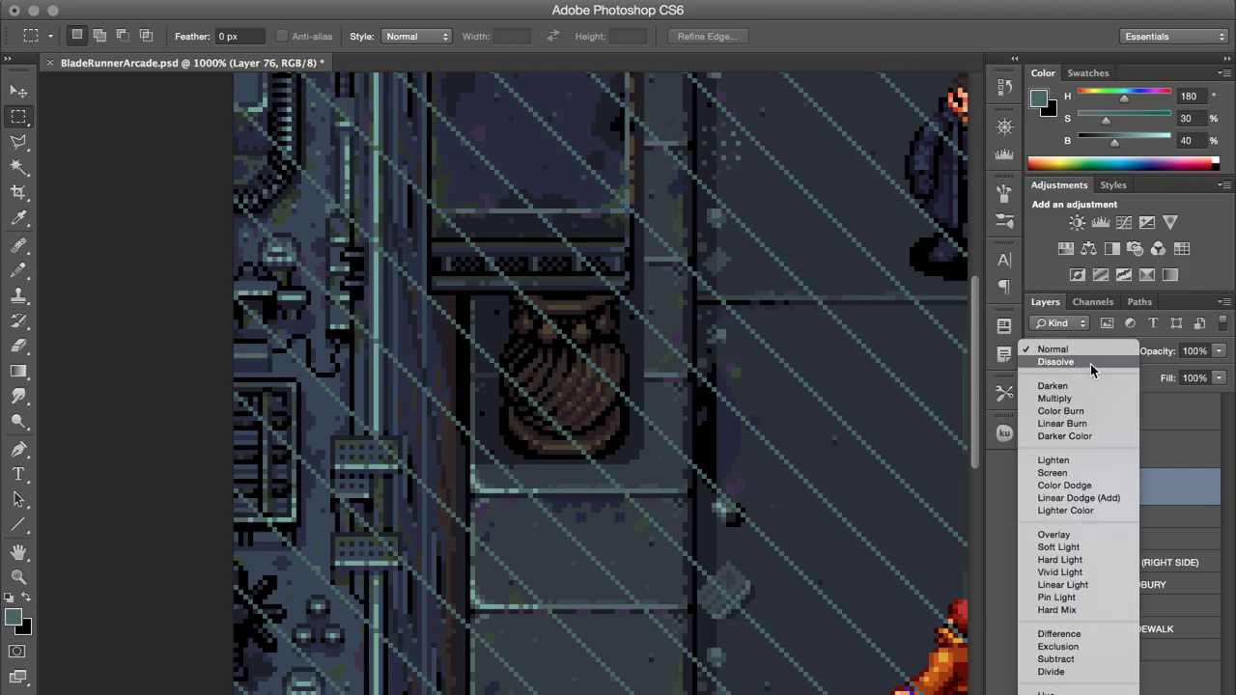
{"action": "left_click", "coordinate": [1091, 362]}
{"action": "left_click", "coordinate": [1187, 351]}
{"action": "type", "text": "50"}
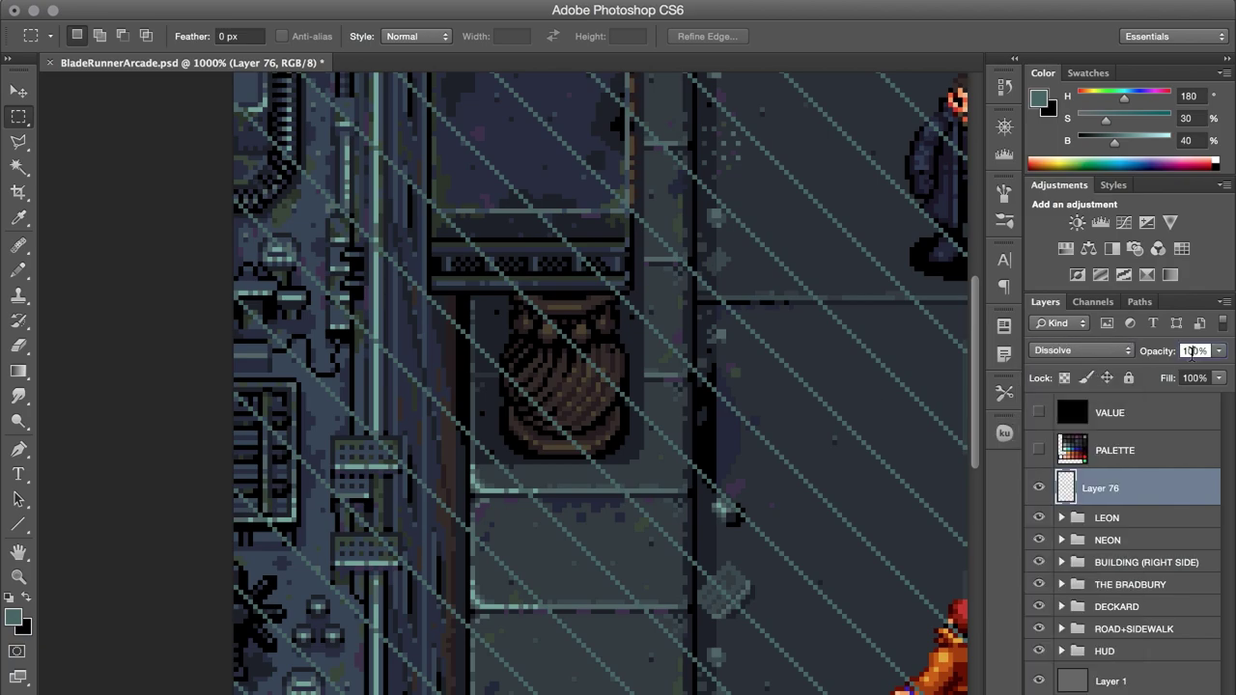
{"action": "double_click", "coordinate": [1187, 351]}
{"action": "type", "text": "30"}
{"action": "key", "text": "Return"}
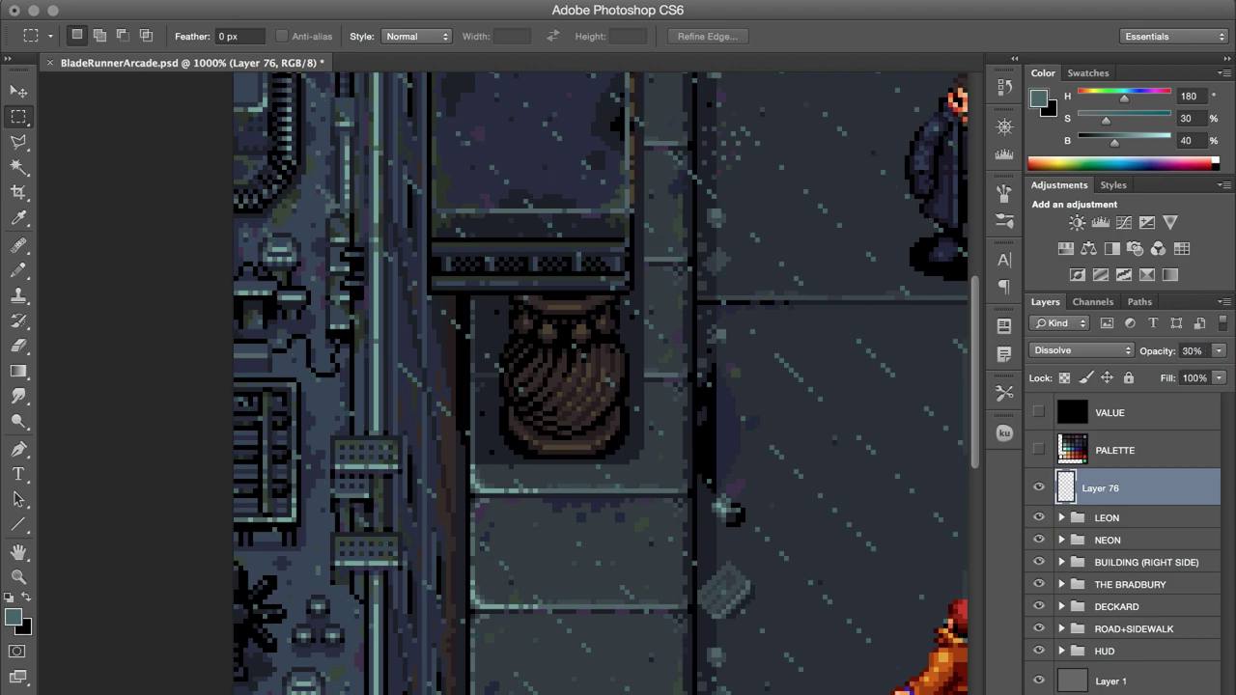
Step: Select the rain layer's pixels, paint parts of them in a lighter sampled teal, and clear the selection
{"action": "left_click", "coordinate": [1069, 487], "text": "ctrl"}
{"action": "key", "text": "b"}
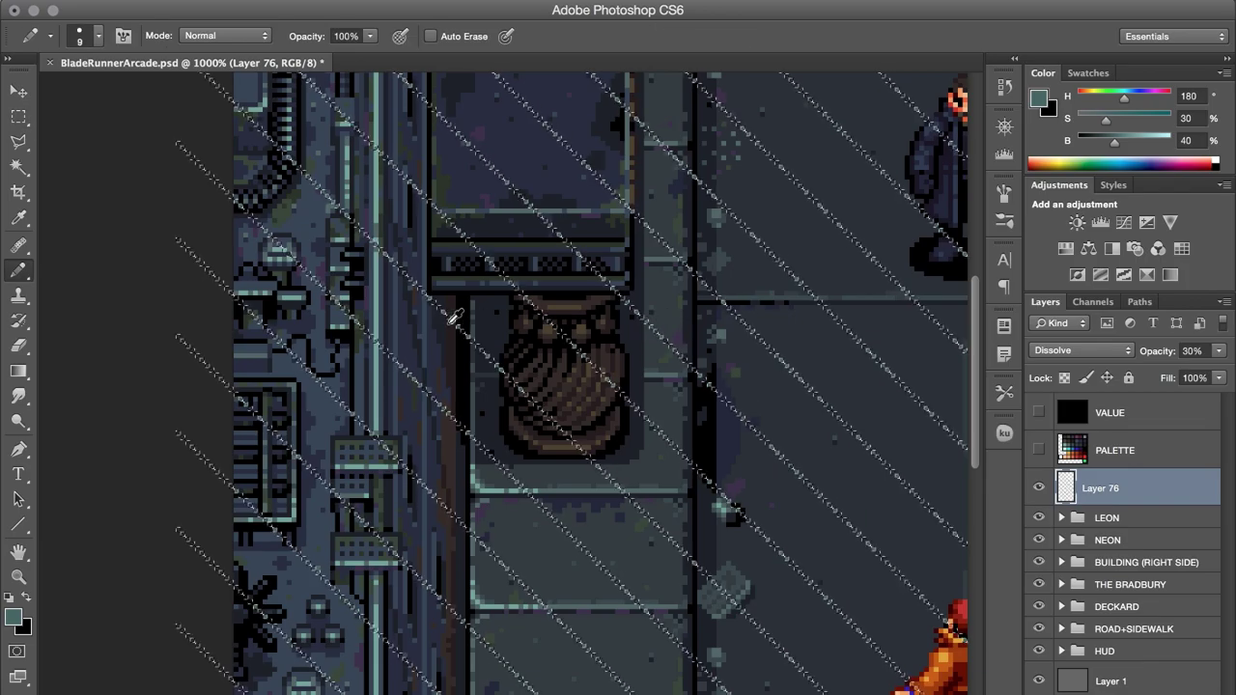
{"action": "left_click", "coordinate": [538, 110], "text": "alt"}
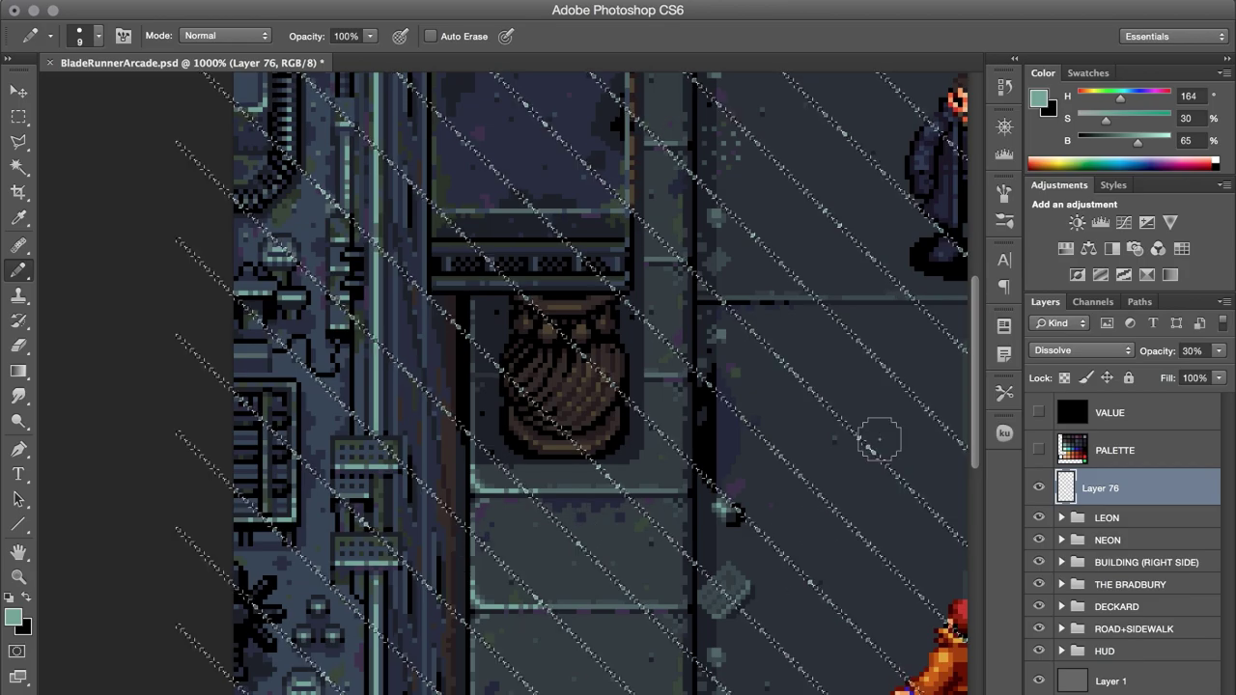
{"action": "key", "text": "m"}
{"action": "key", "text": "ctrl+d"}
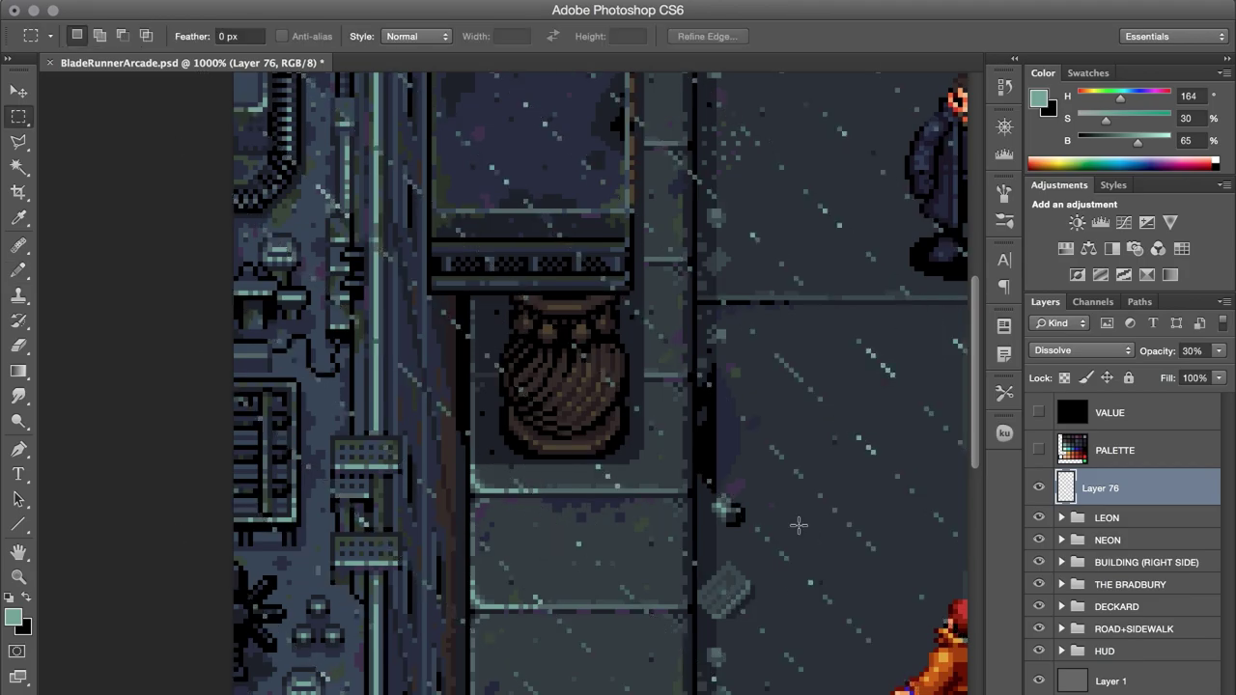
Step: Flatten the dissolved rain into a new Normal layer and set its opacity to 40%
{"action": "key", "text": "ctrl+shift+n"}
{"action": "key", "text": "Return"}
{"action": "left_click", "coordinate": [1171, 355]}
{"action": "type", "text": "5020"}
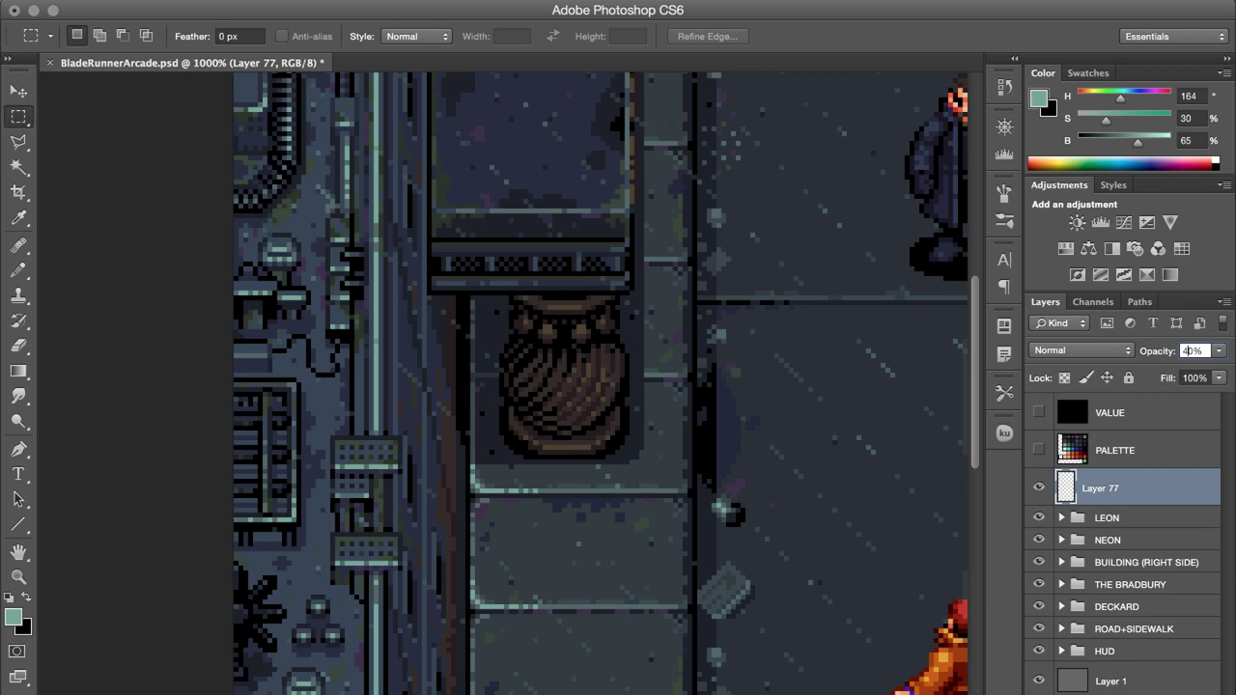
{"action": "key", "text": "Return"}
Step: Duplicate the rain layer, offset the copy to thicken the rain, and set the copy's opacity to 20%
{"action": "key", "text": "v"}
{"action": "key", "text": "ctrl+j"}
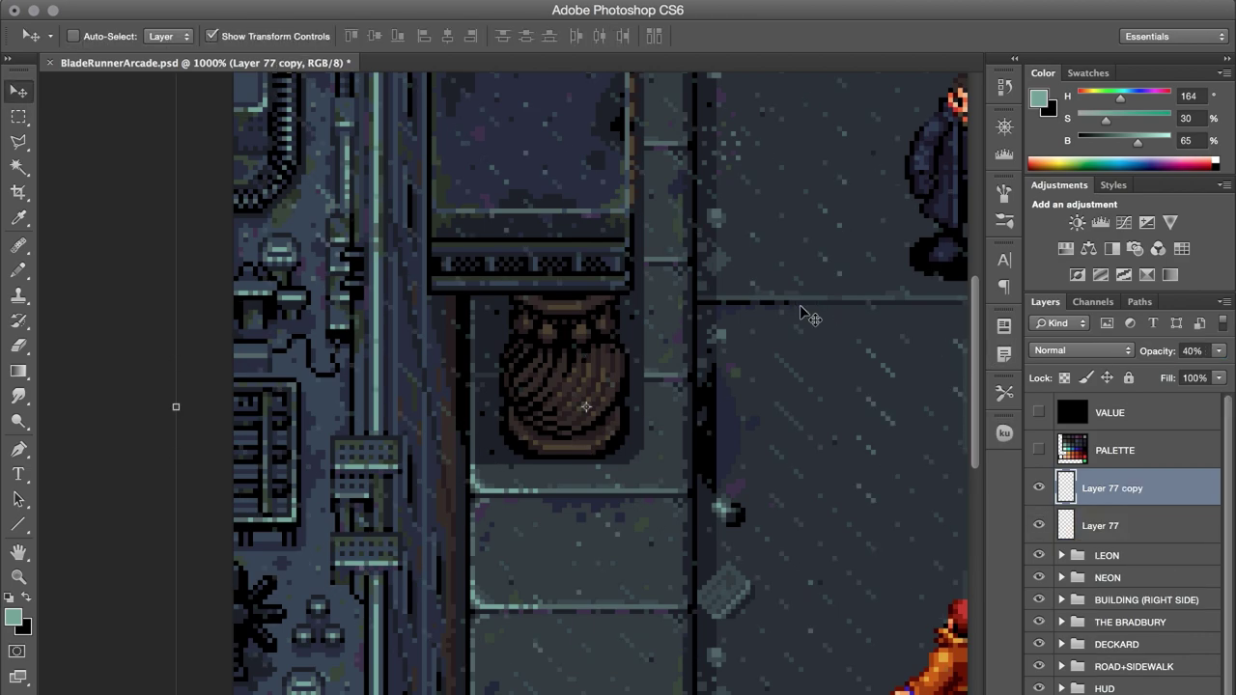
{"action": "key", "text": "m"}
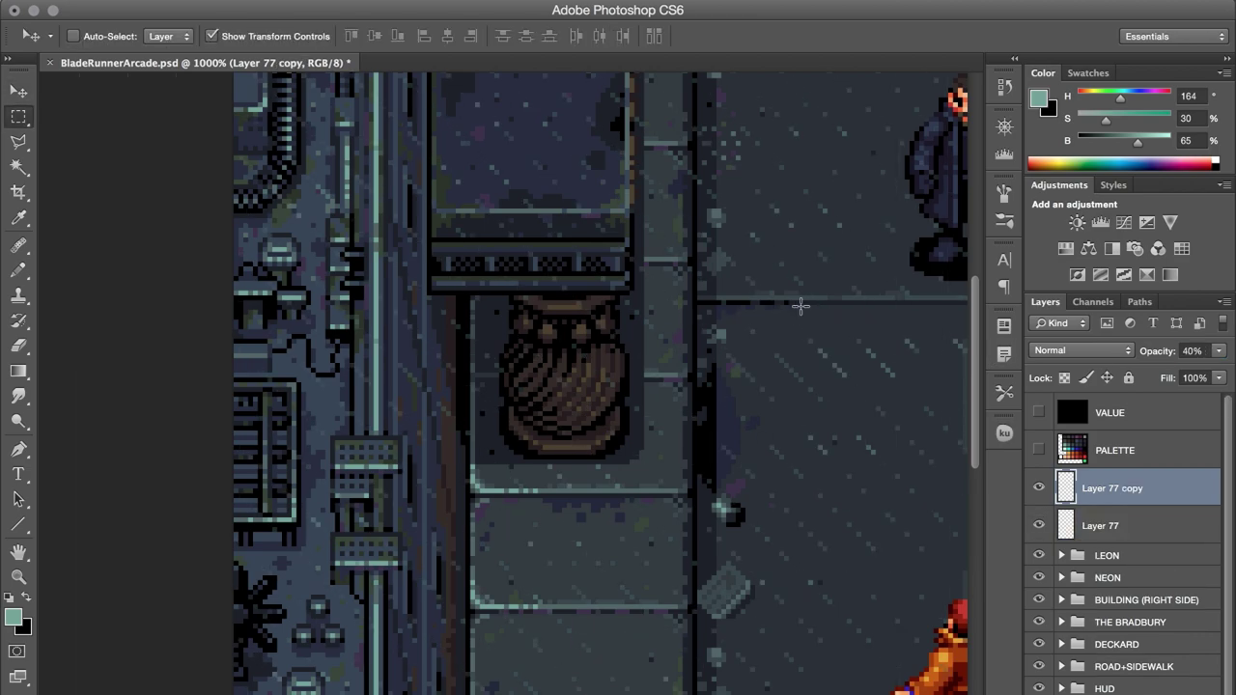
{"action": "key", "text": "2"}
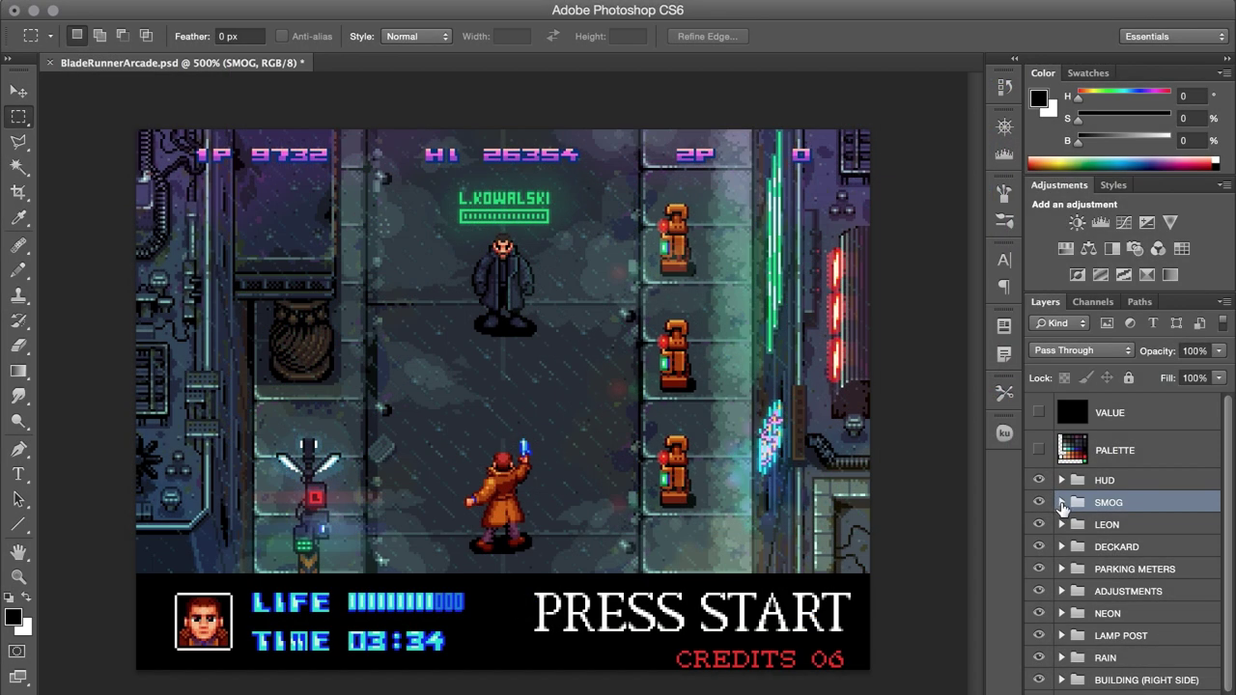
Step: Expose the cloud shapes on Layer 78 of the SMOG group using Normal blending at 100% and 50% opacity
{"action": "left_click", "coordinate": [1061, 503]}
{"action": "left_click", "coordinate": [1132, 611]}
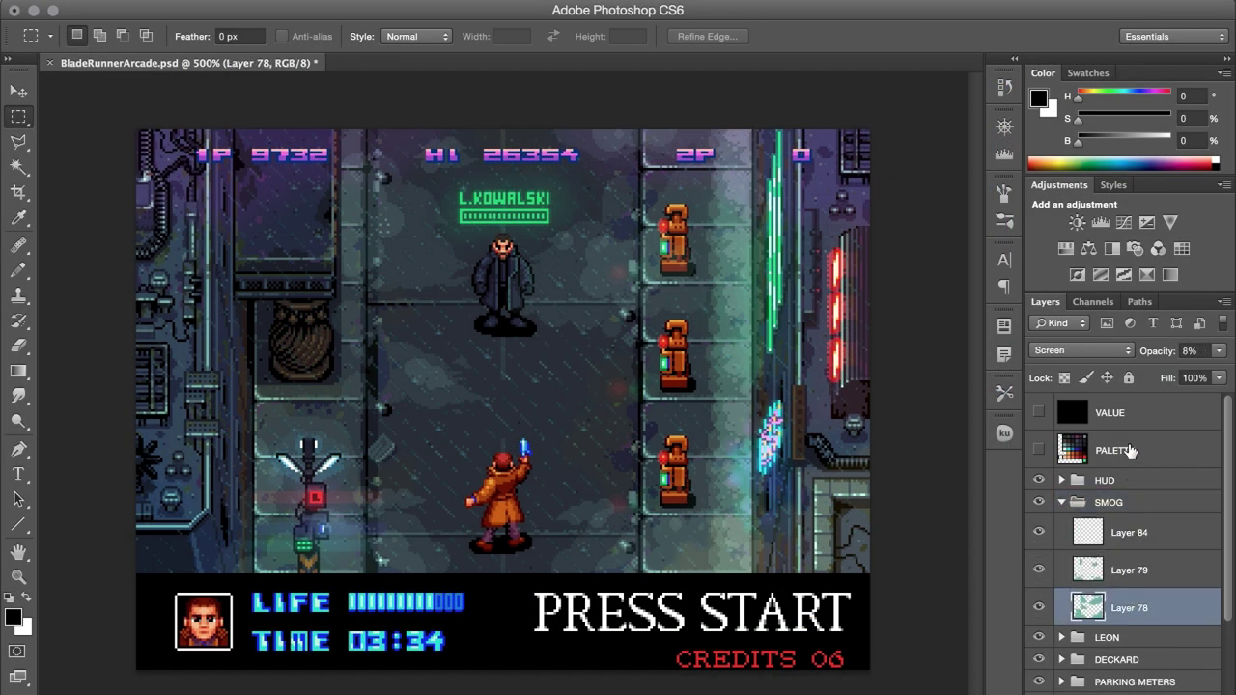
{"action": "left_click", "coordinate": [1108, 349]}
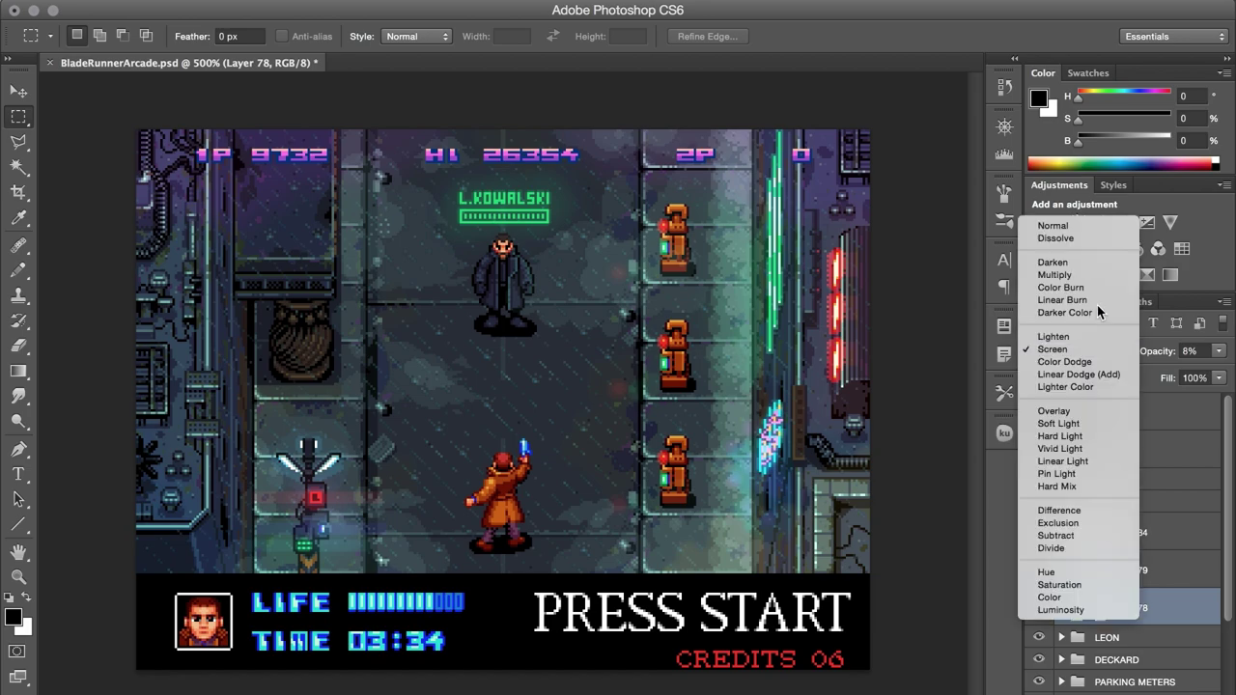
{"action": "left_click", "coordinate": [1055, 225]}
{"action": "left_click", "coordinate": [1185, 351]}
{"action": "type", "text": "100"}
{"action": "key", "text": "Return"}
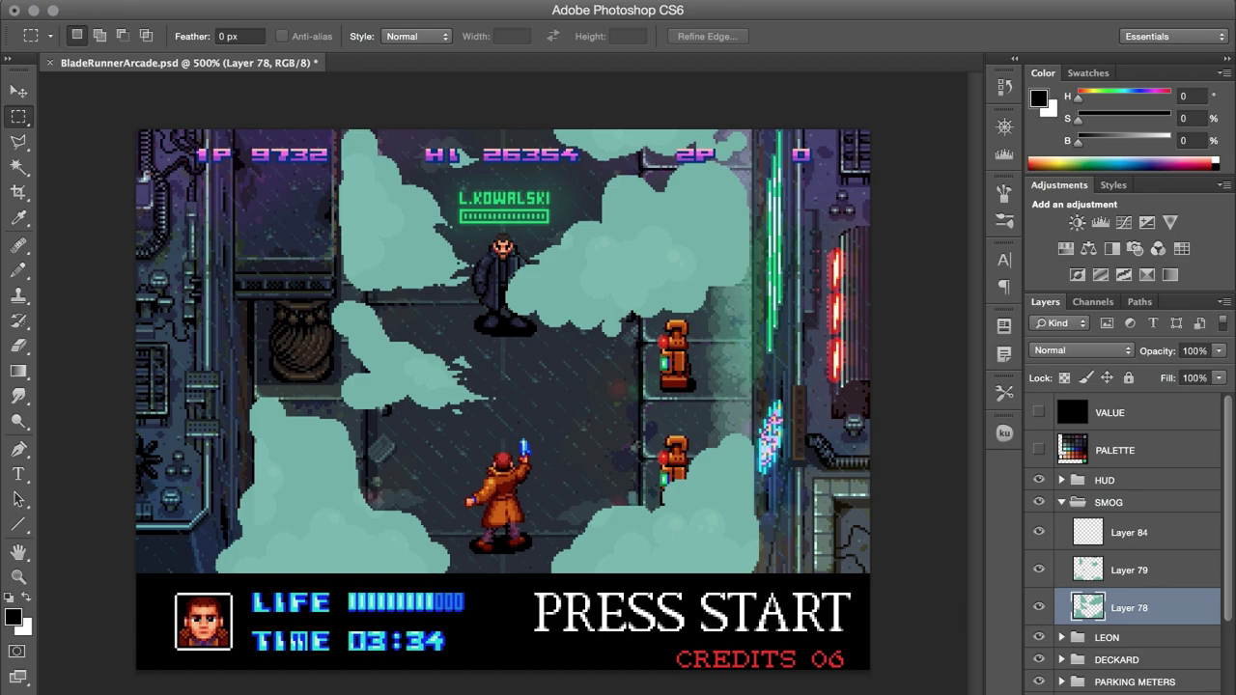
{"action": "key", "text": "5"}
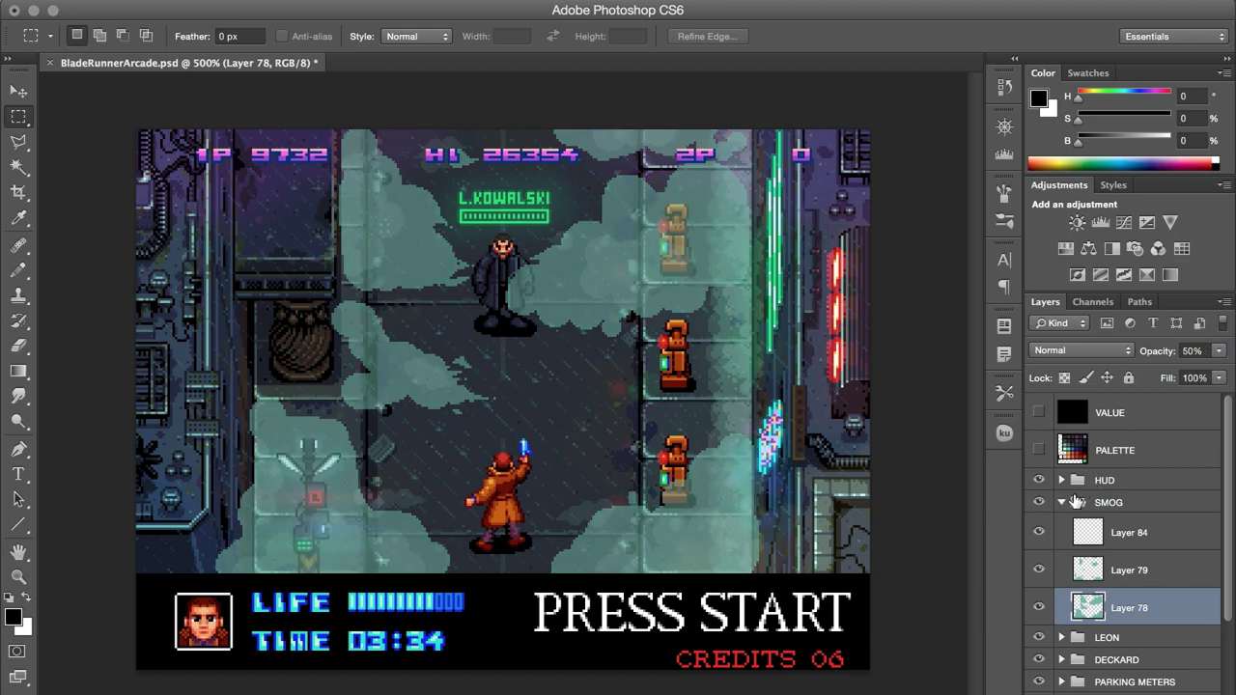
Step: Collapse the SMOG group, expand NEON and toggle the GLOW show AOE layer to inspect the reach of the glows
{"action": "left_click", "coordinate": [1063, 502]}
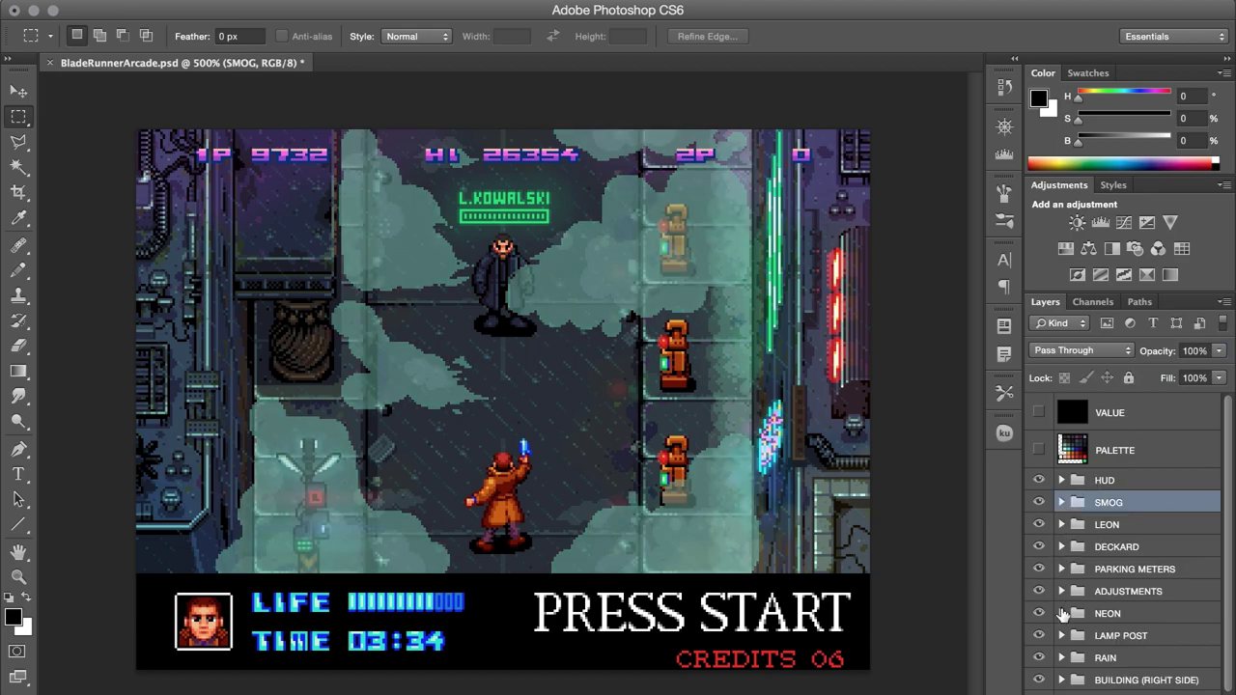
{"action": "left_click", "coordinate": [1063, 614]}
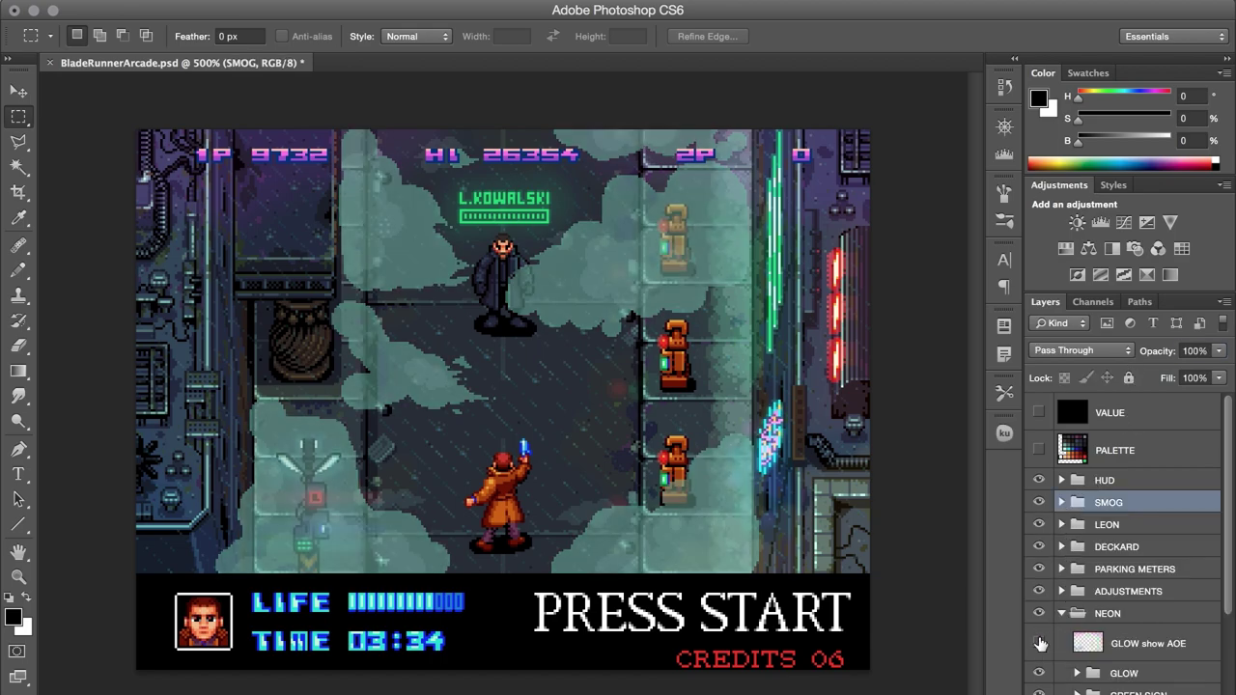
{"action": "left_click", "coordinate": [1040, 644]}
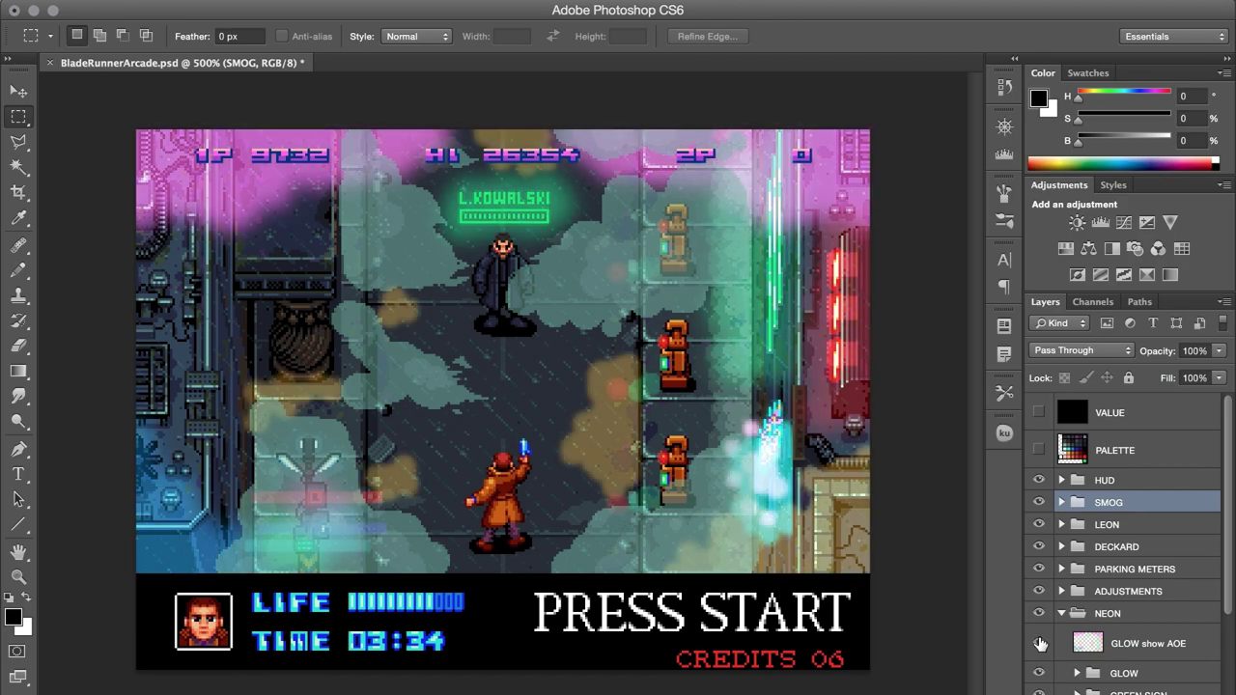
{"action": "left_click", "coordinate": [1040, 644]}
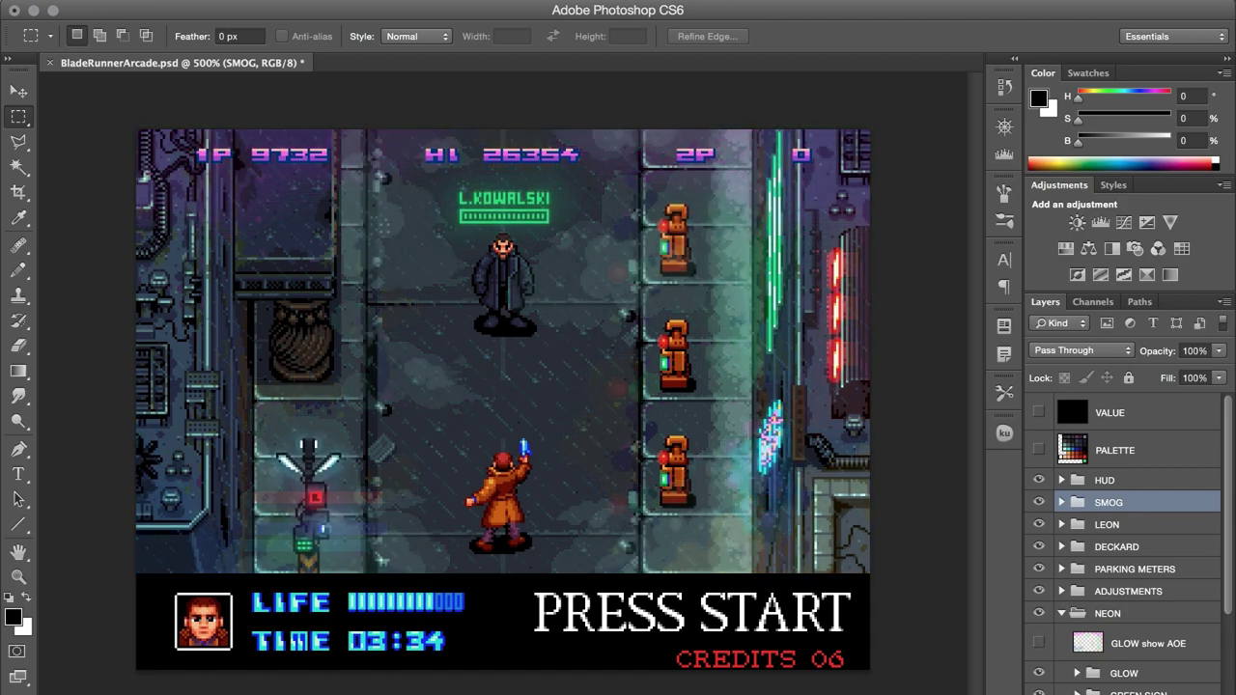
Step: Toggle the SMOG group's visibility repeatedly to compare the scene with and without the smog
{"action": "left_click", "coordinate": [1039, 503]}
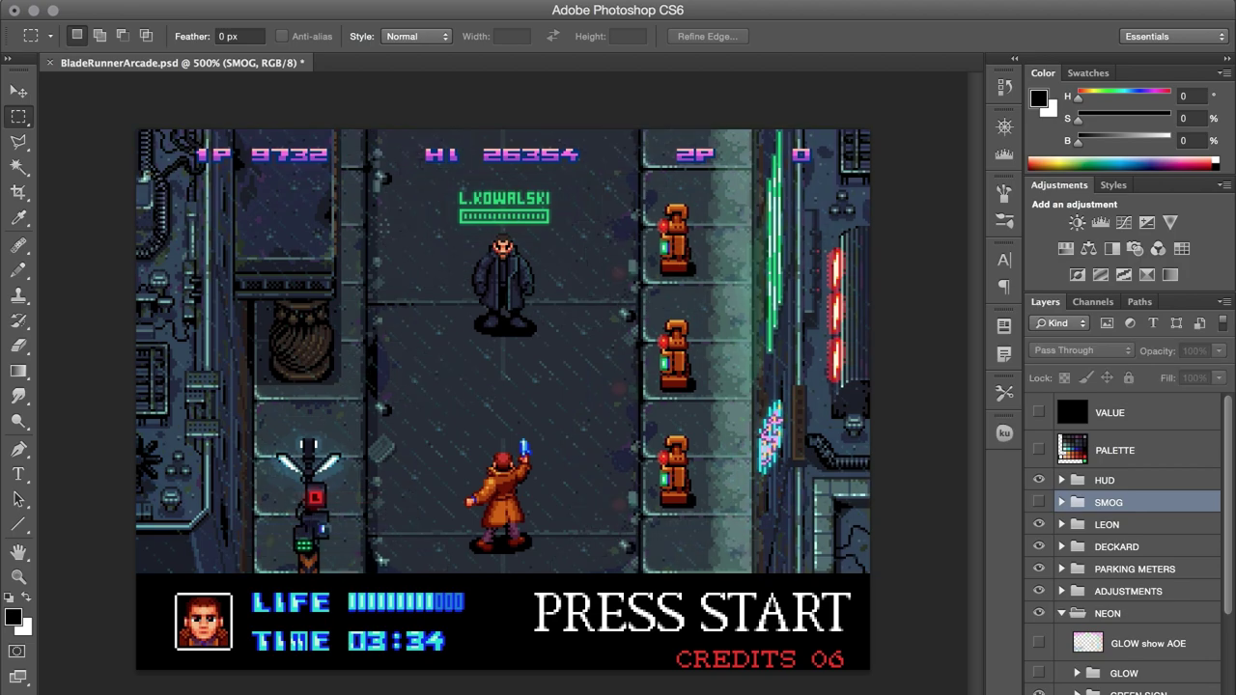
{"action": "left_click", "coordinate": [1039, 503]}
{"action": "left_click", "coordinate": [1040, 502]}
{"action": "left_click", "coordinate": [1039, 502]}
{"action": "left_click", "coordinate": [1039, 502]}
{"action": "left_click", "coordinate": [1039, 502]}
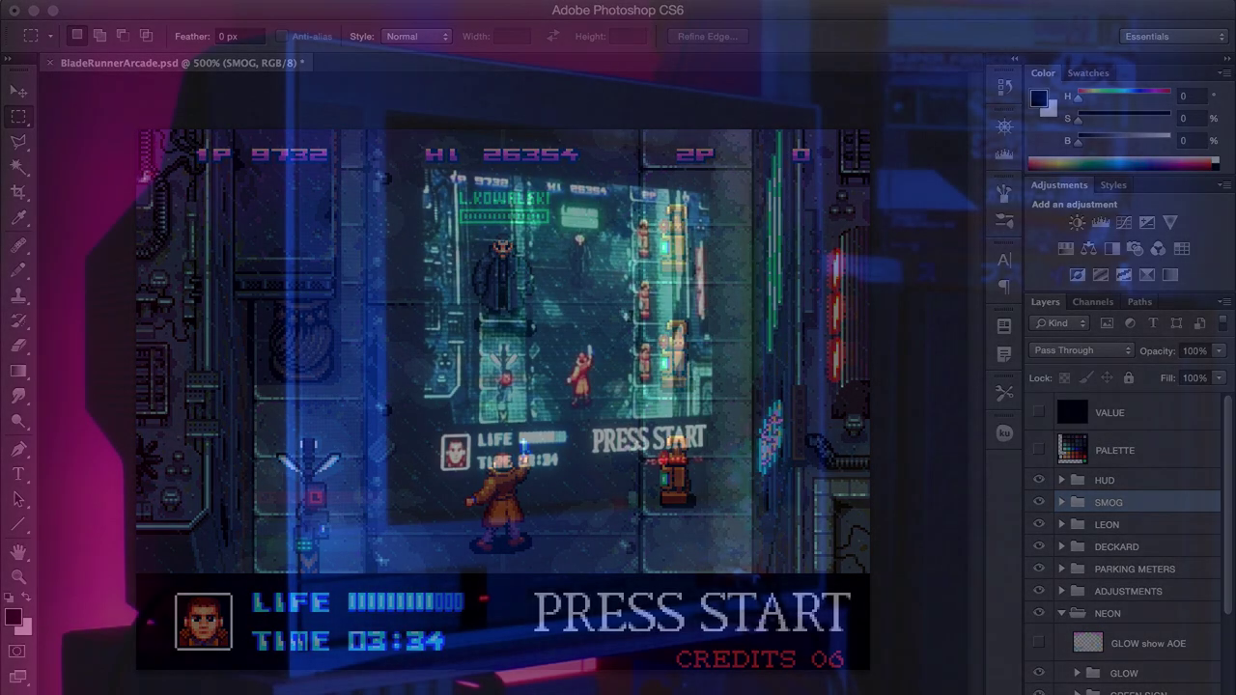